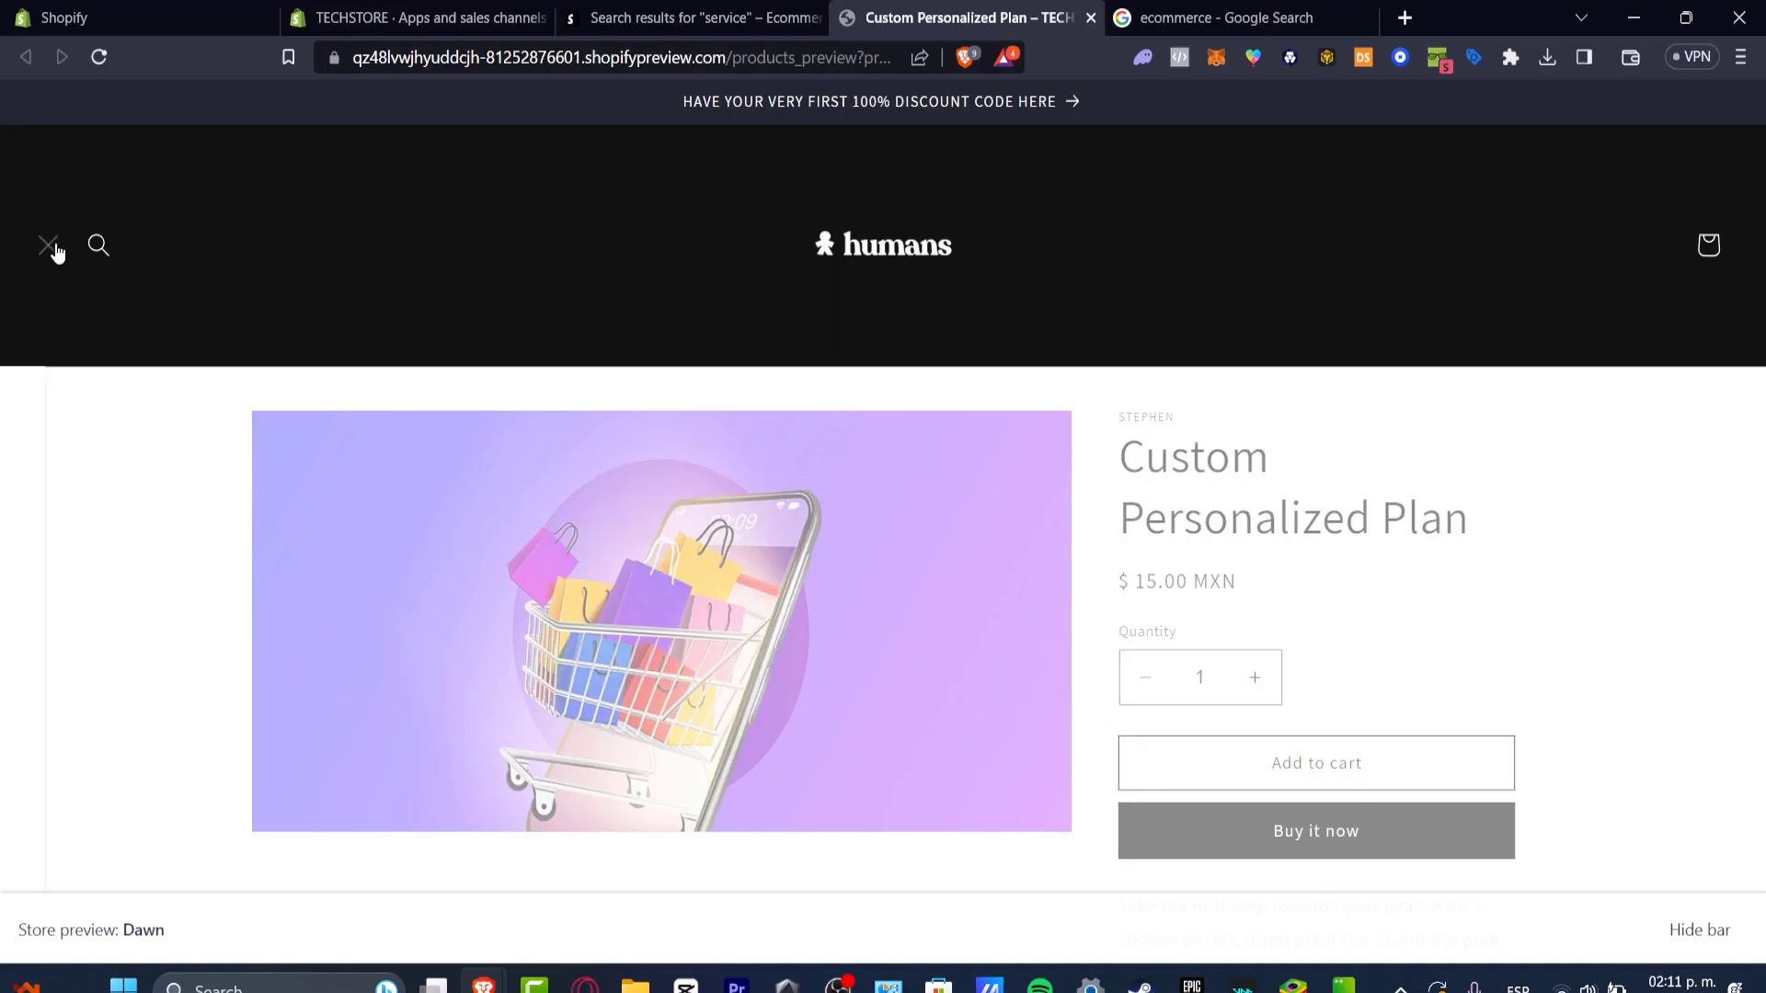
Go to the TECHSTORE home page via the navigation menu and review it from top to footer.
{"action": "left_click", "coordinate": [51, 244]}
{"action": "left_click", "coordinate": [94, 428]}
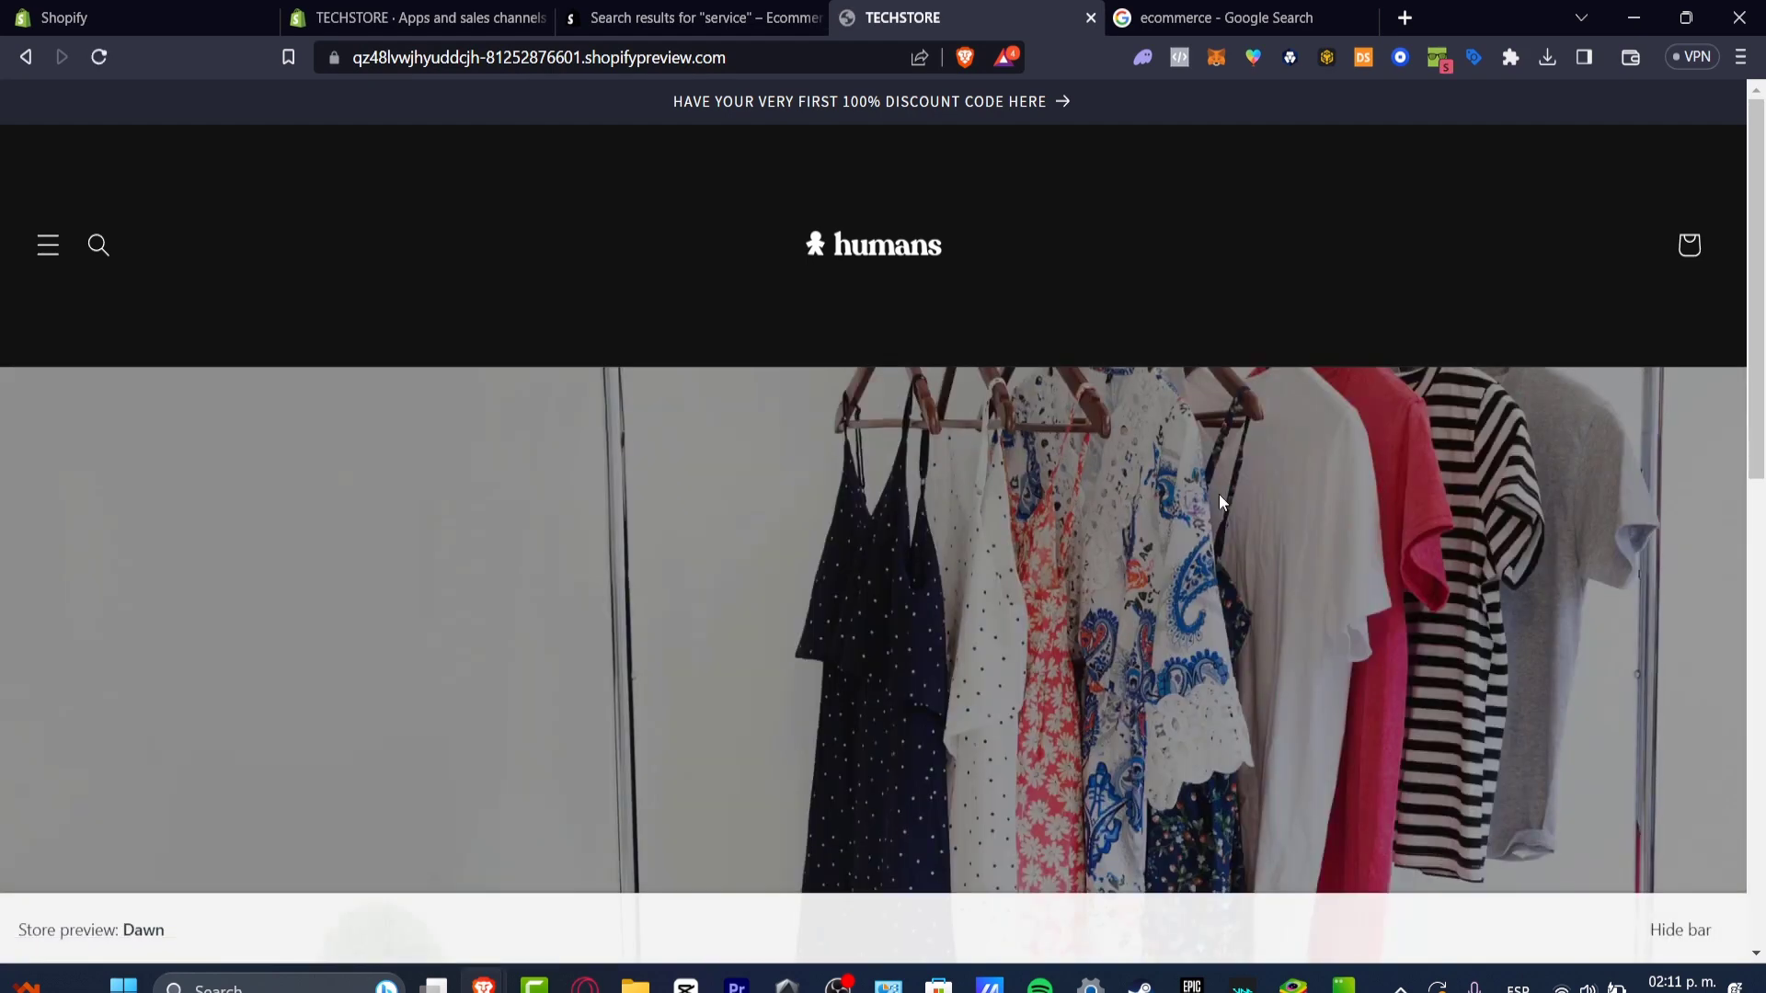
{"action": "scroll", "coordinate": [1284, 484], "scroll_direction": "down", "scroll_amount": 10}
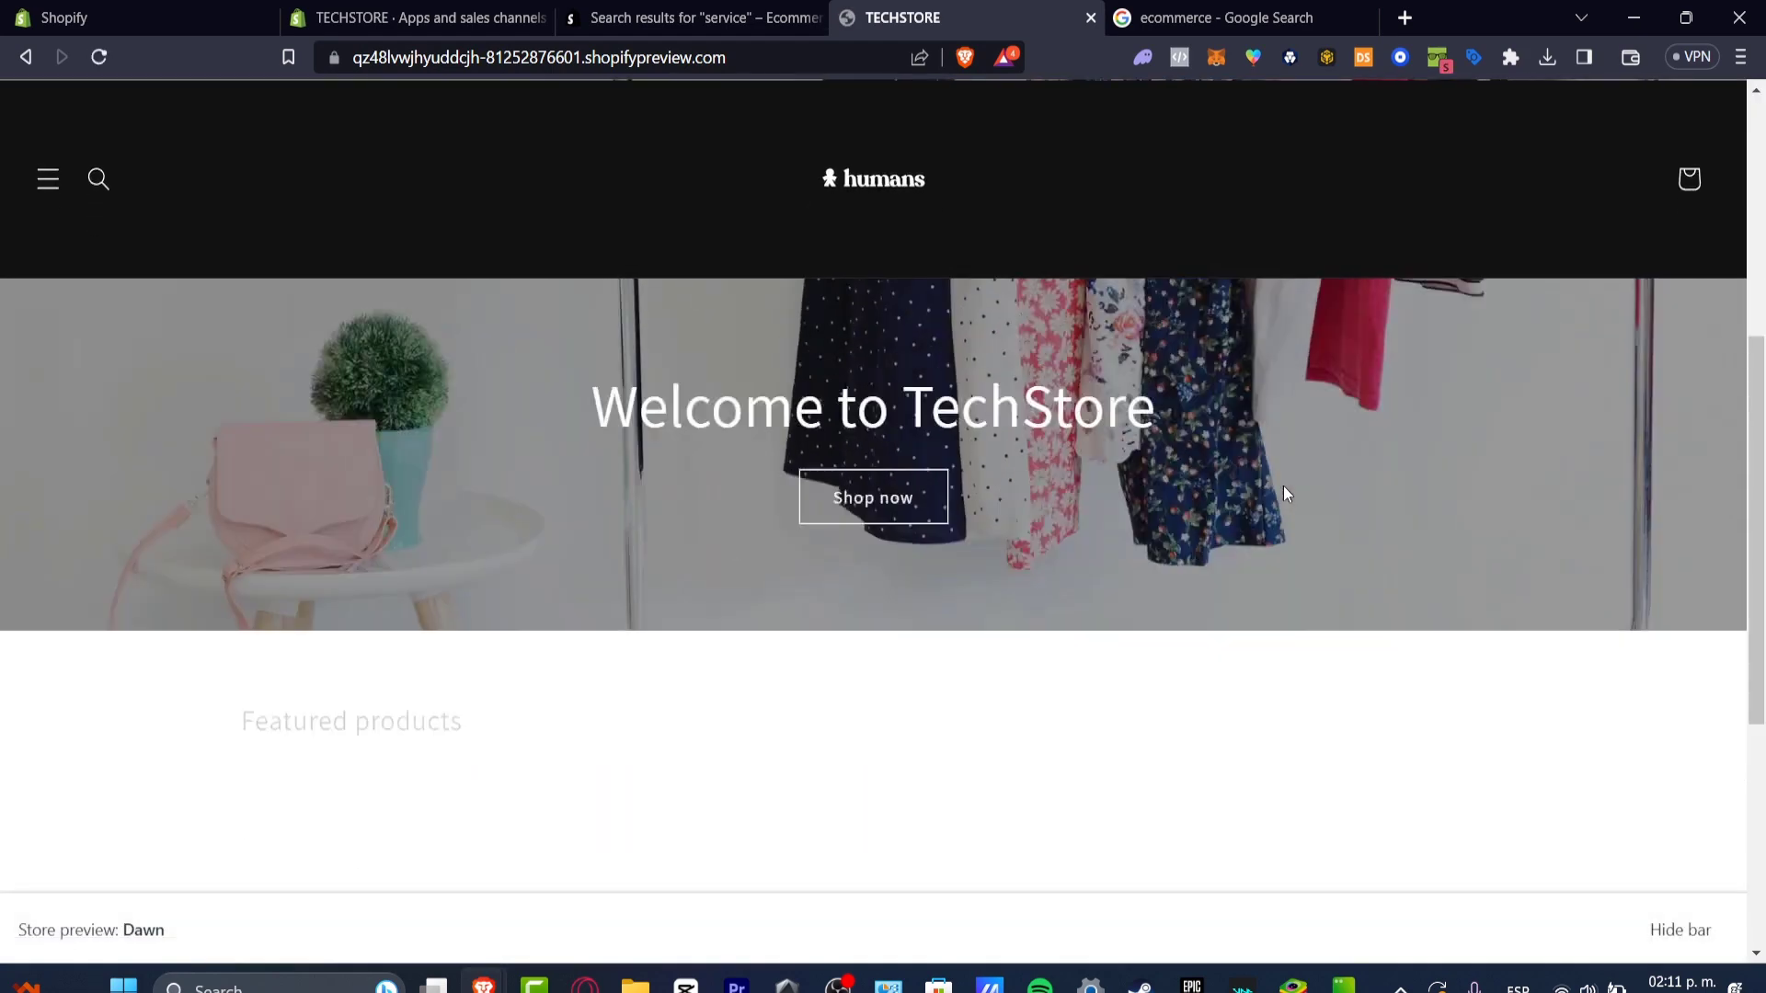
{"action": "key", "text": "Home"}
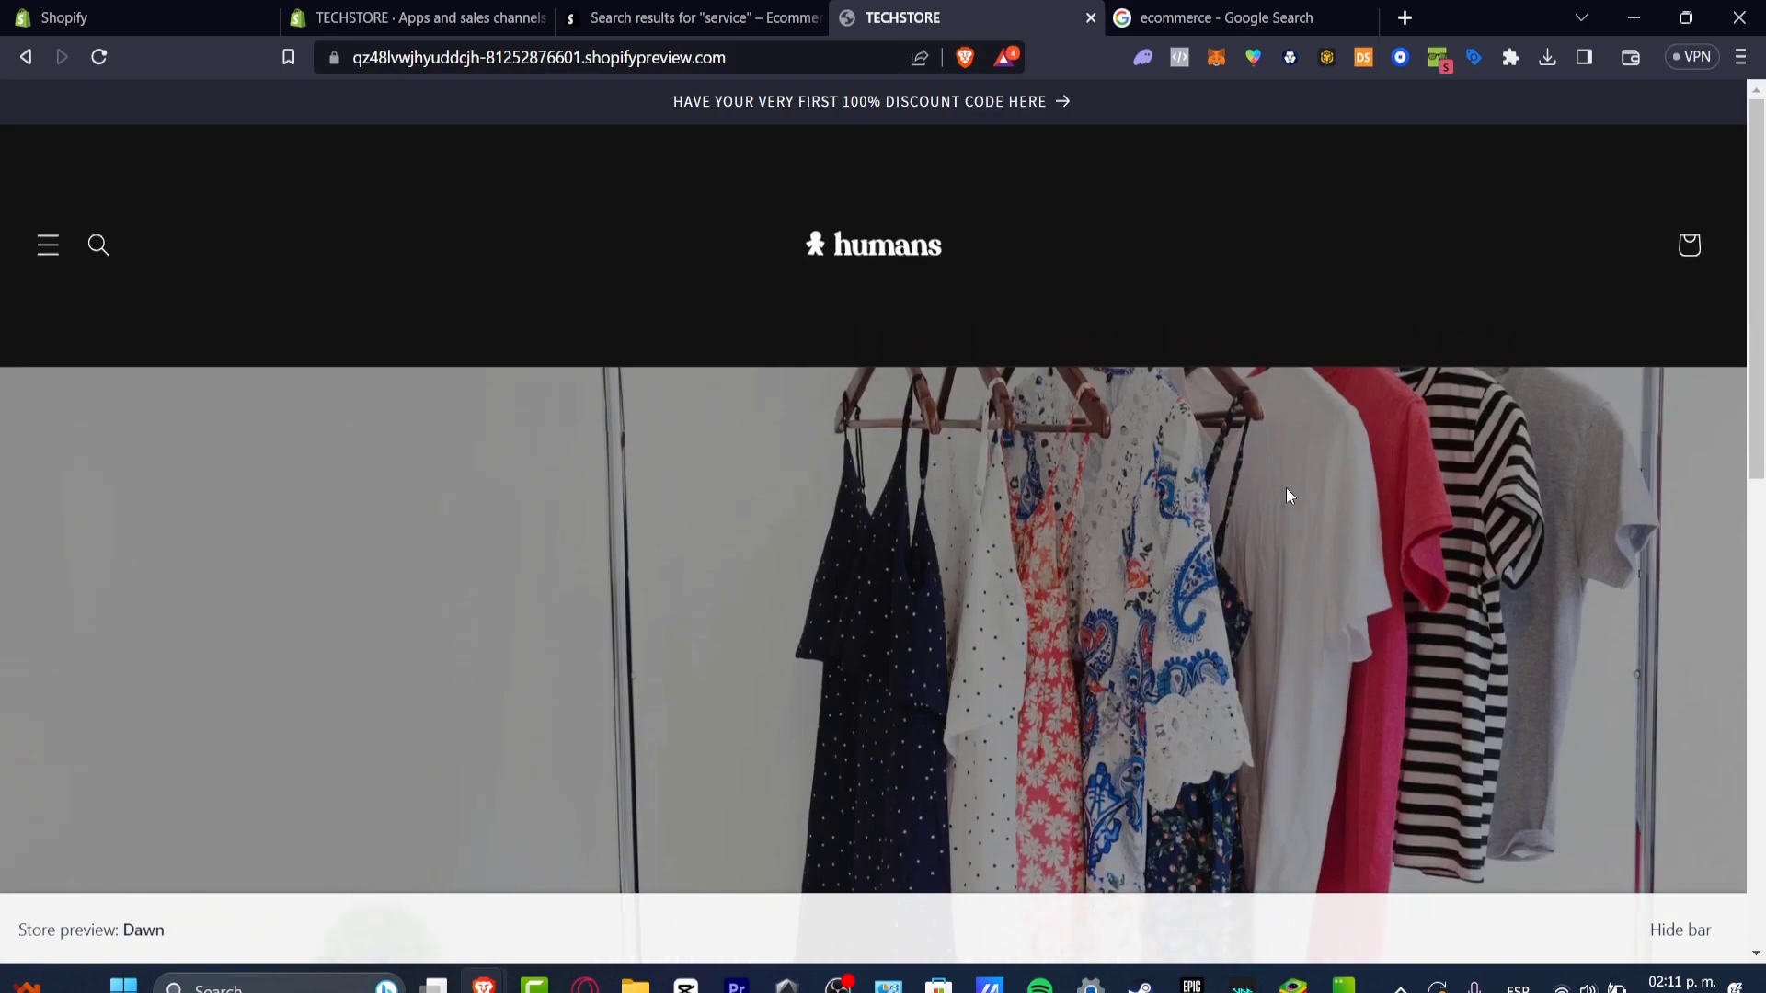
{"action": "key", "text": "End"}
{"action": "key", "text": "Home"}
Close the app search, apps settings and Google search tabs, returning to the admin home.
{"action": "left_click", "coordinate": [708, 16]}
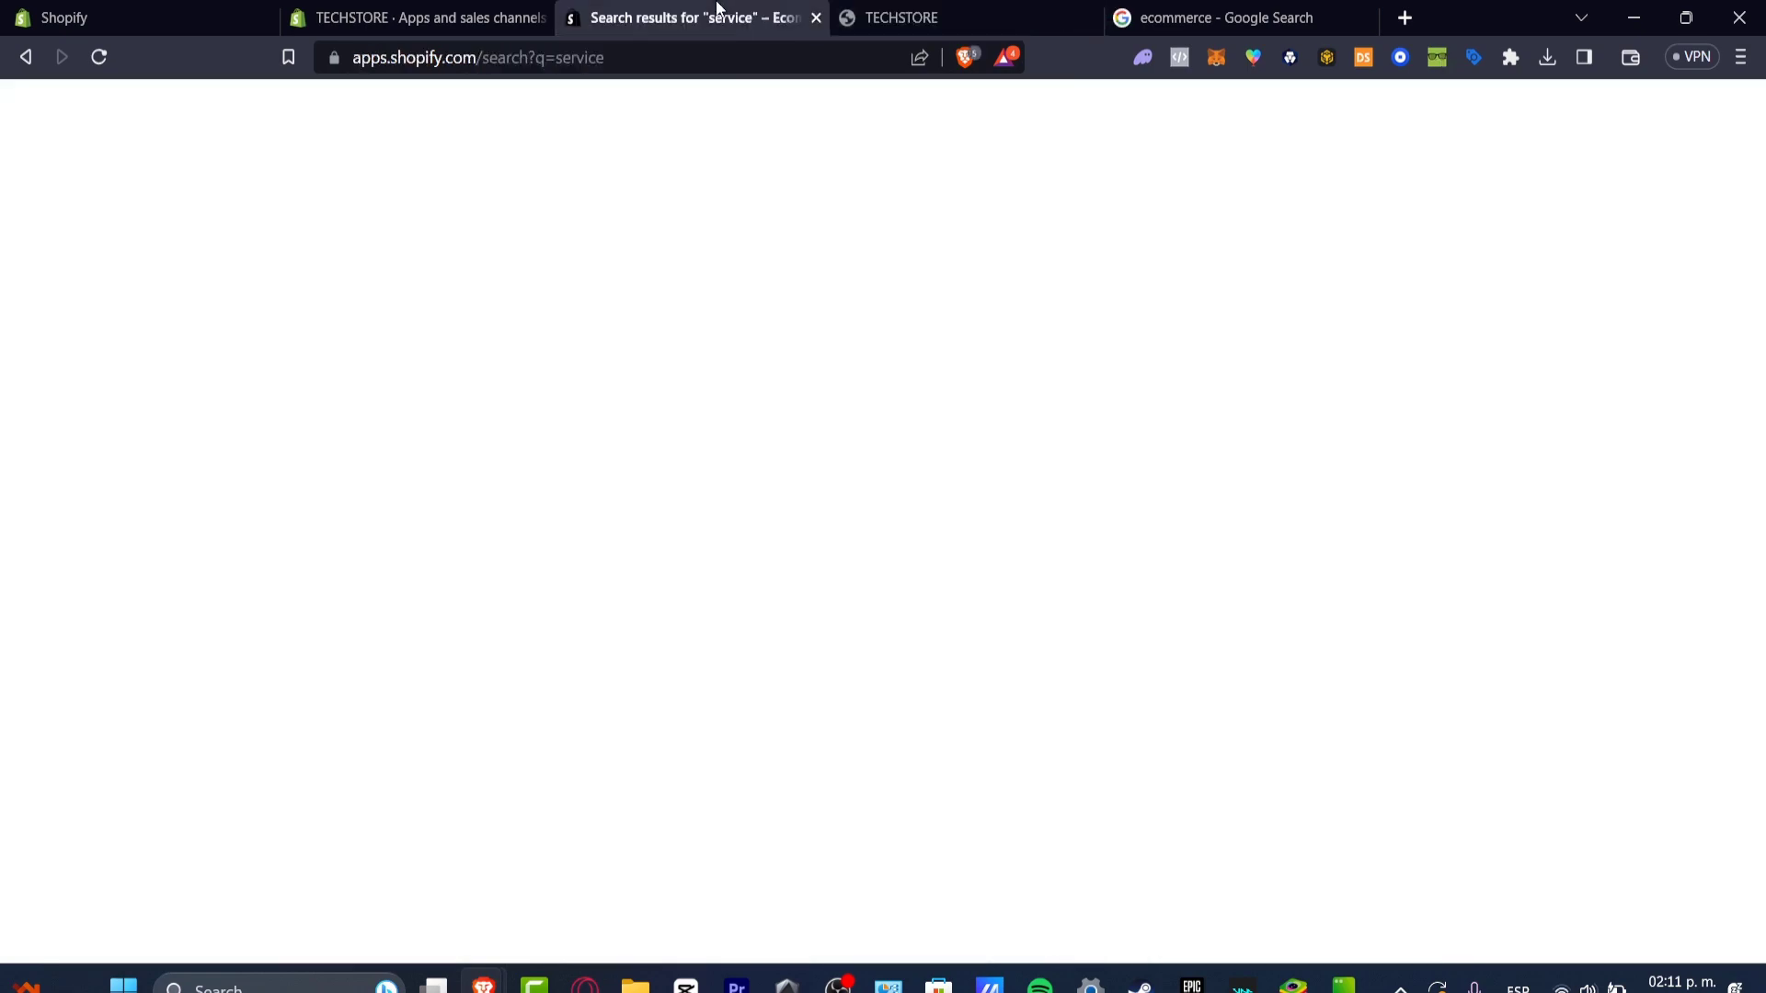
{"action": "left_click", "coordinate": [815, 18]}
{"action": "left_click", "coordinate": [534, 9]}
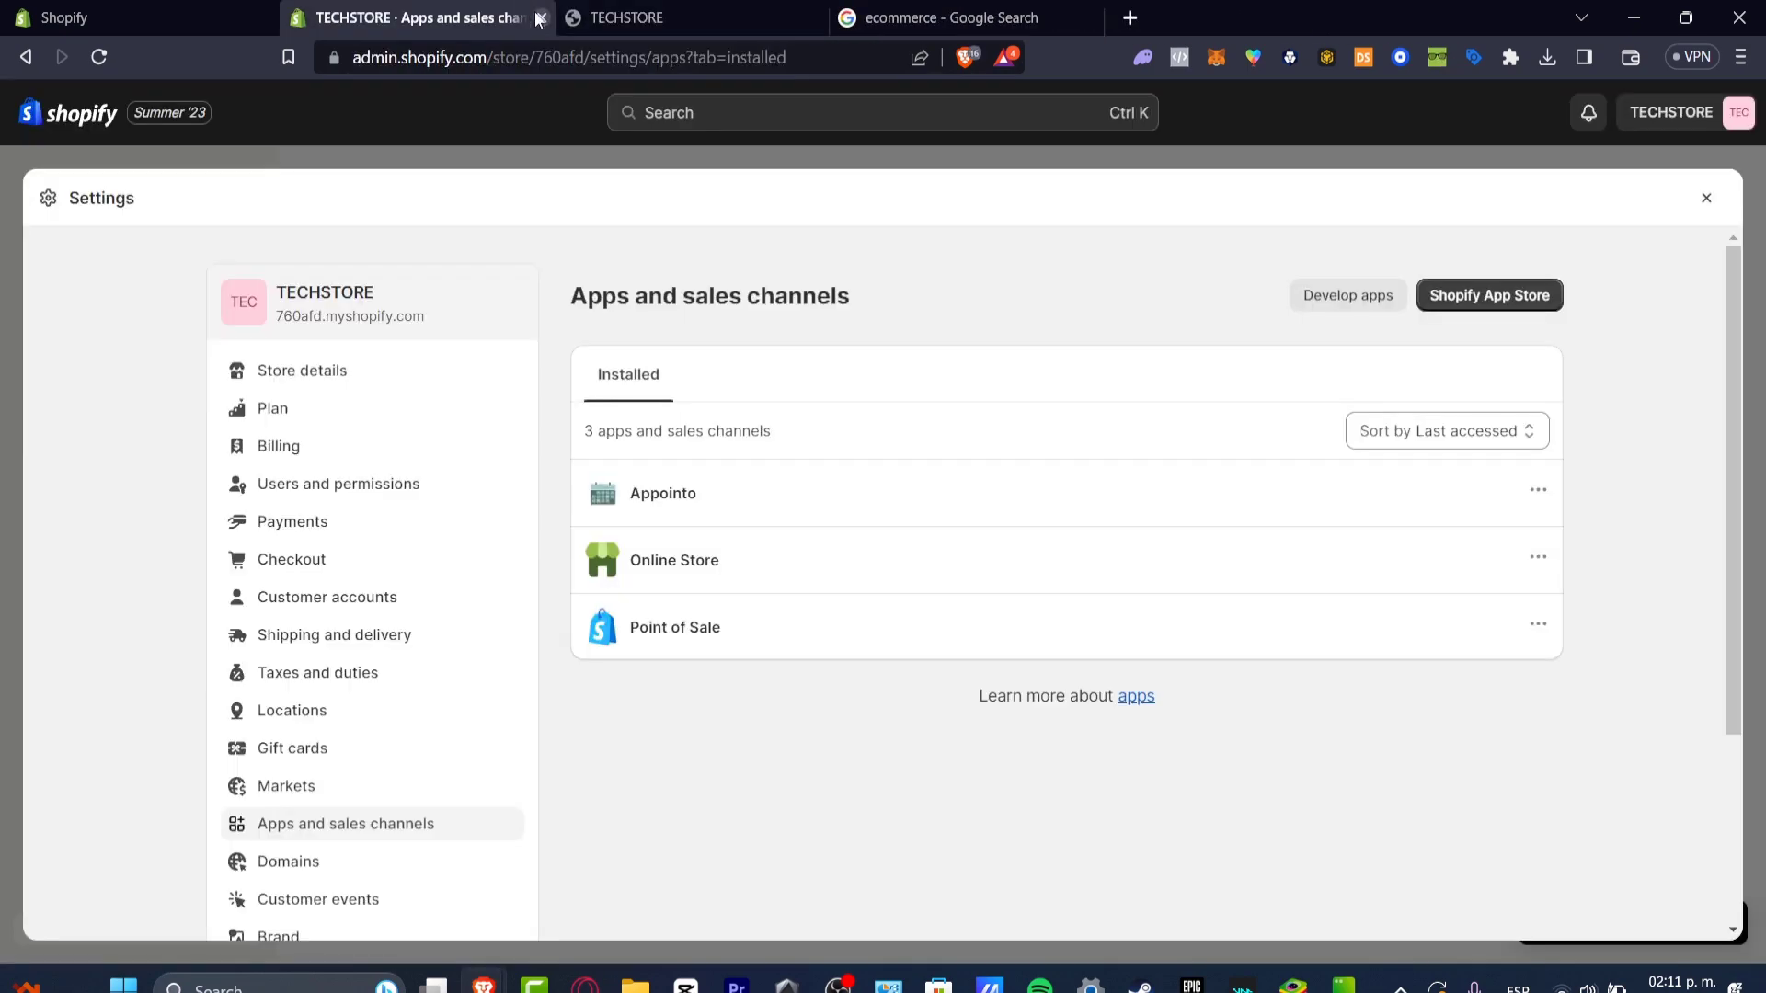
{"action": "left_click", "coordinate": [541, 18]}
{"action": "left_click", "coordinate": [239, 16]}
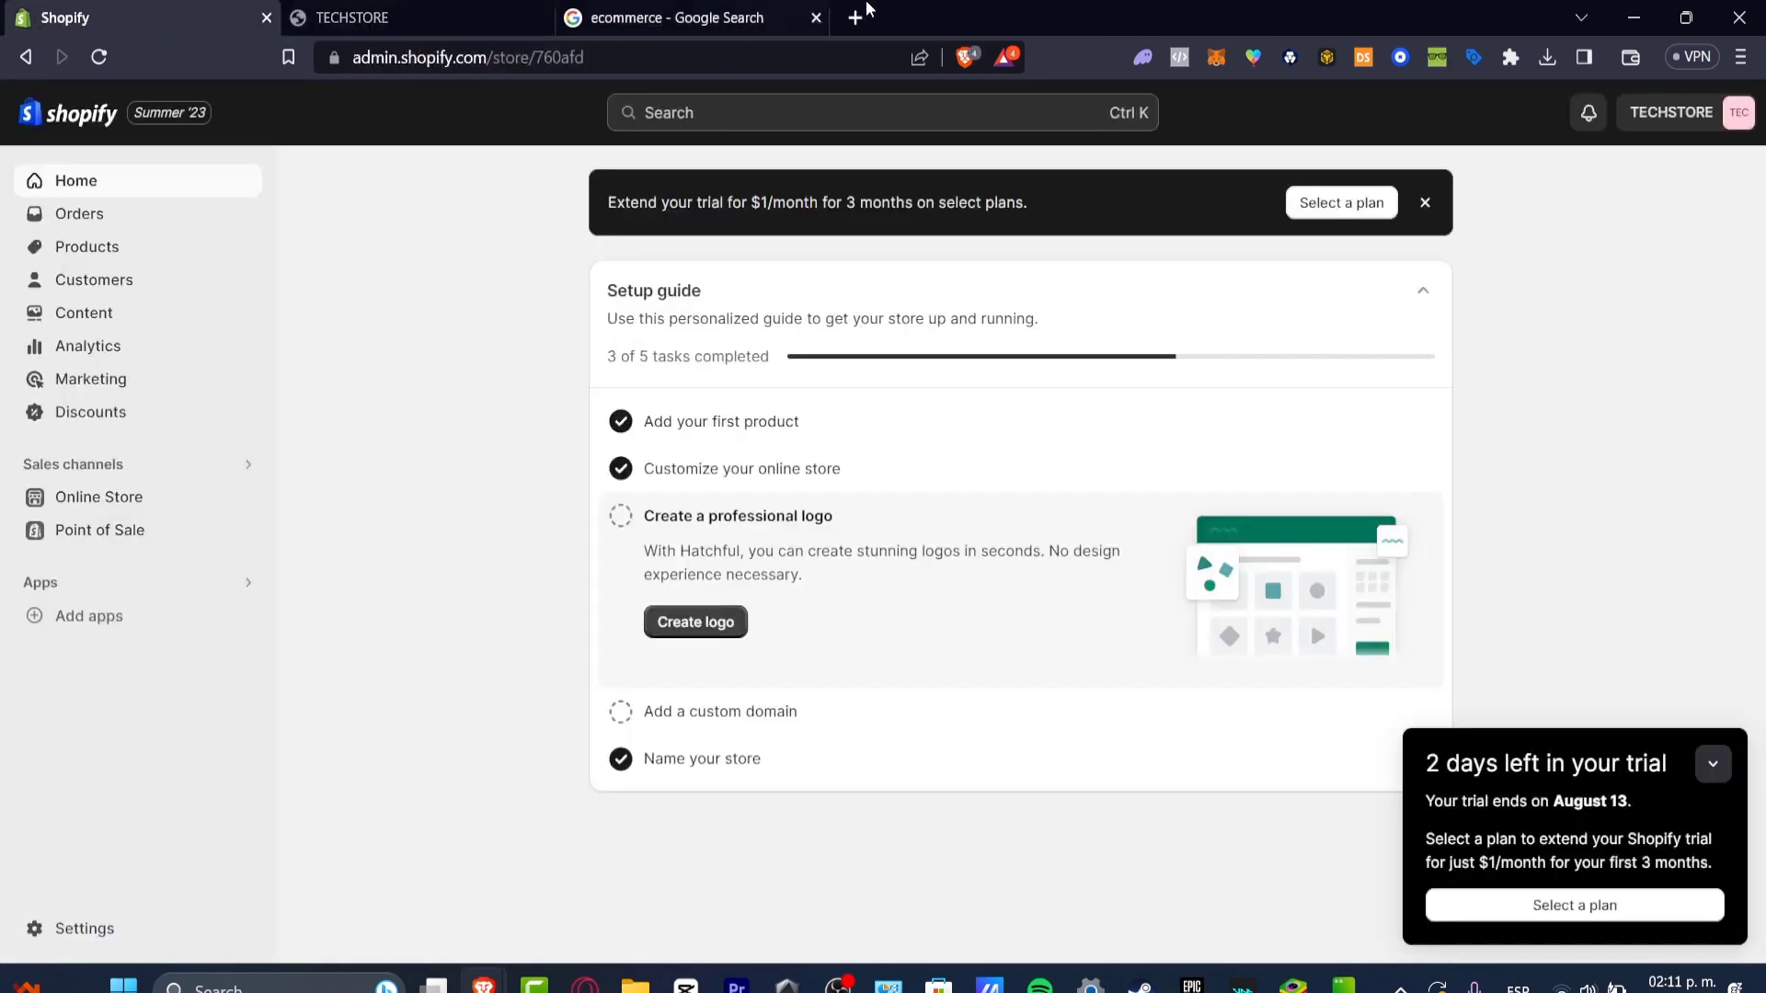
{"action": "left_click", "coordinate": [816, 18]}
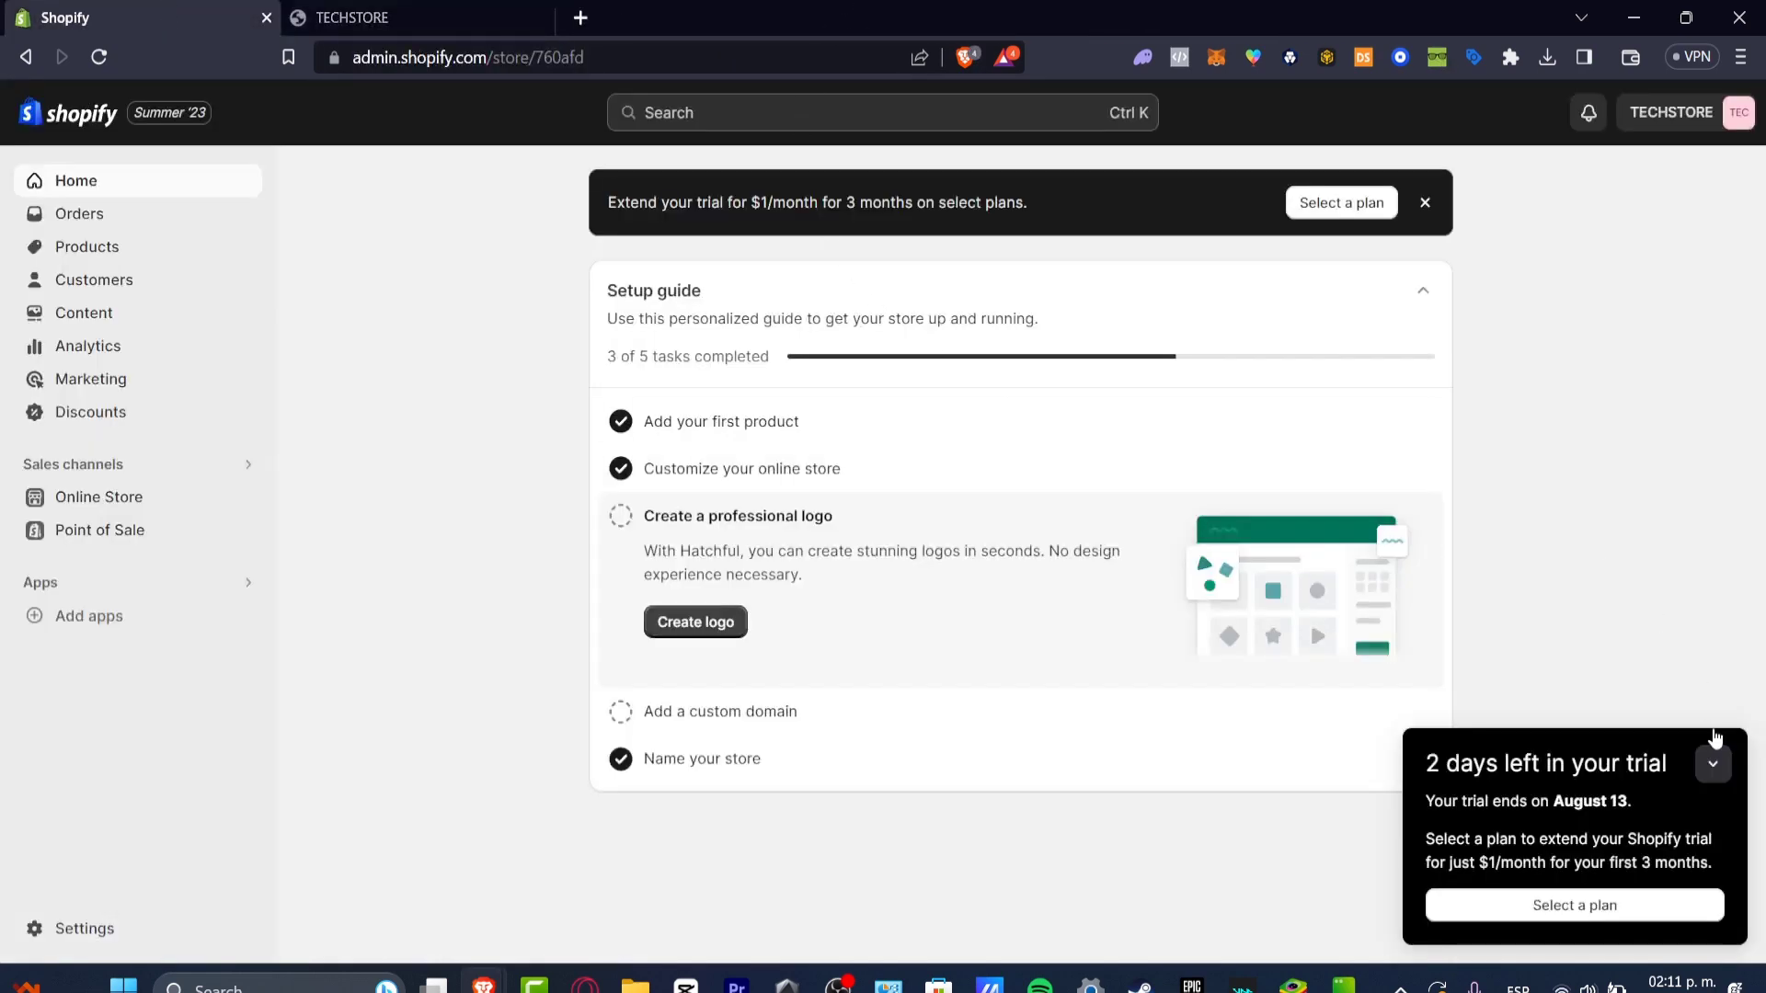
Collapse the trial reminder panel and bring up the recommended apps list.
{"action": "left_click", "coordinate": [1714, 760]}
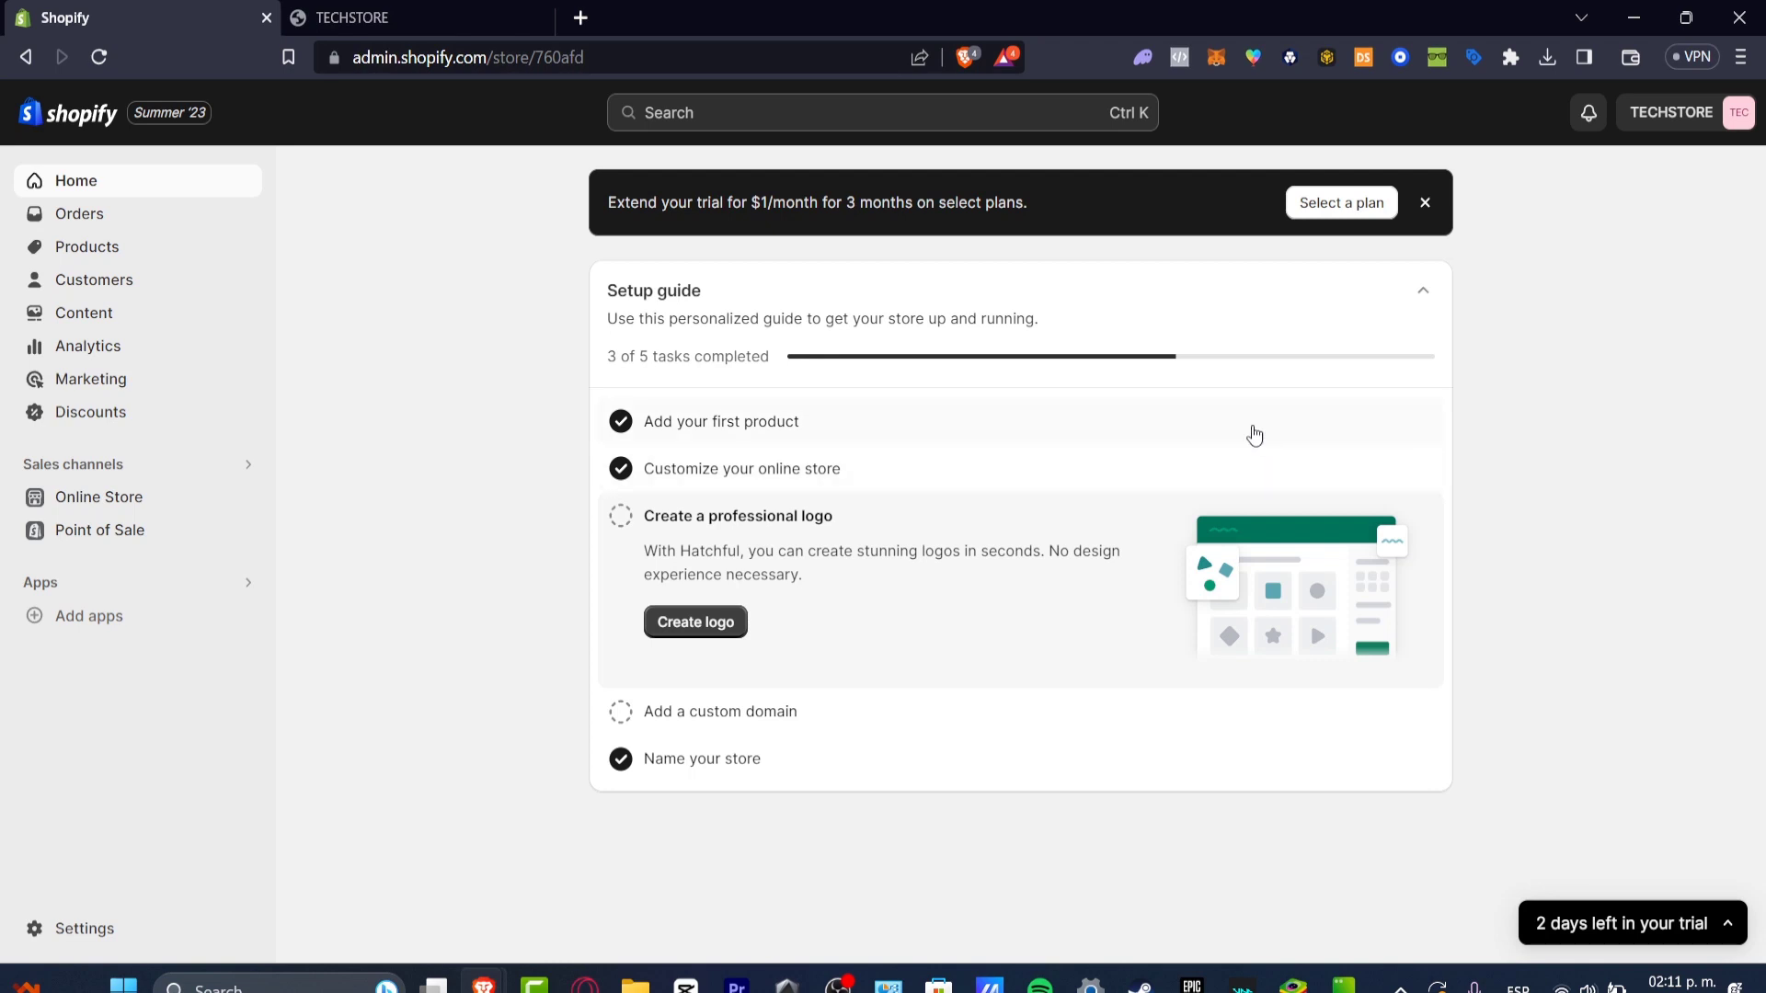
{"action": "left_click", "coordinate": [93, 626]}
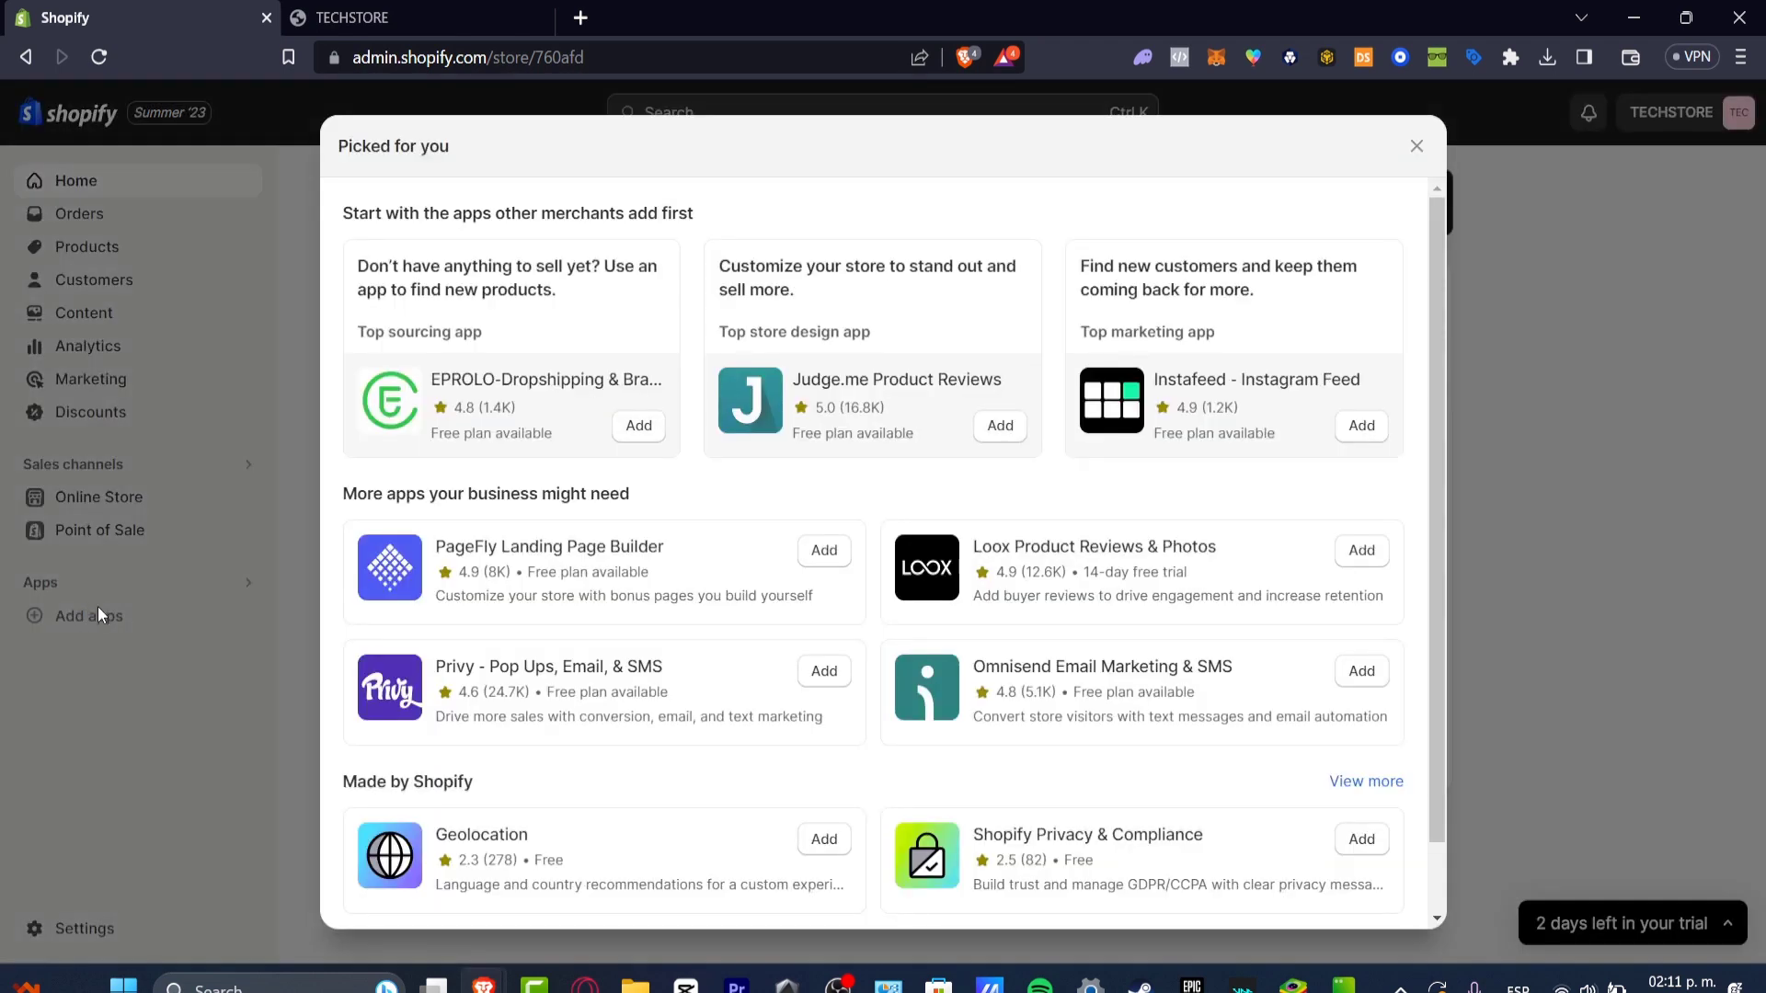
{"action": "scroll", "coordinate": [1069, 570], "scroll_direction": "down", "scroll_amount": 1}
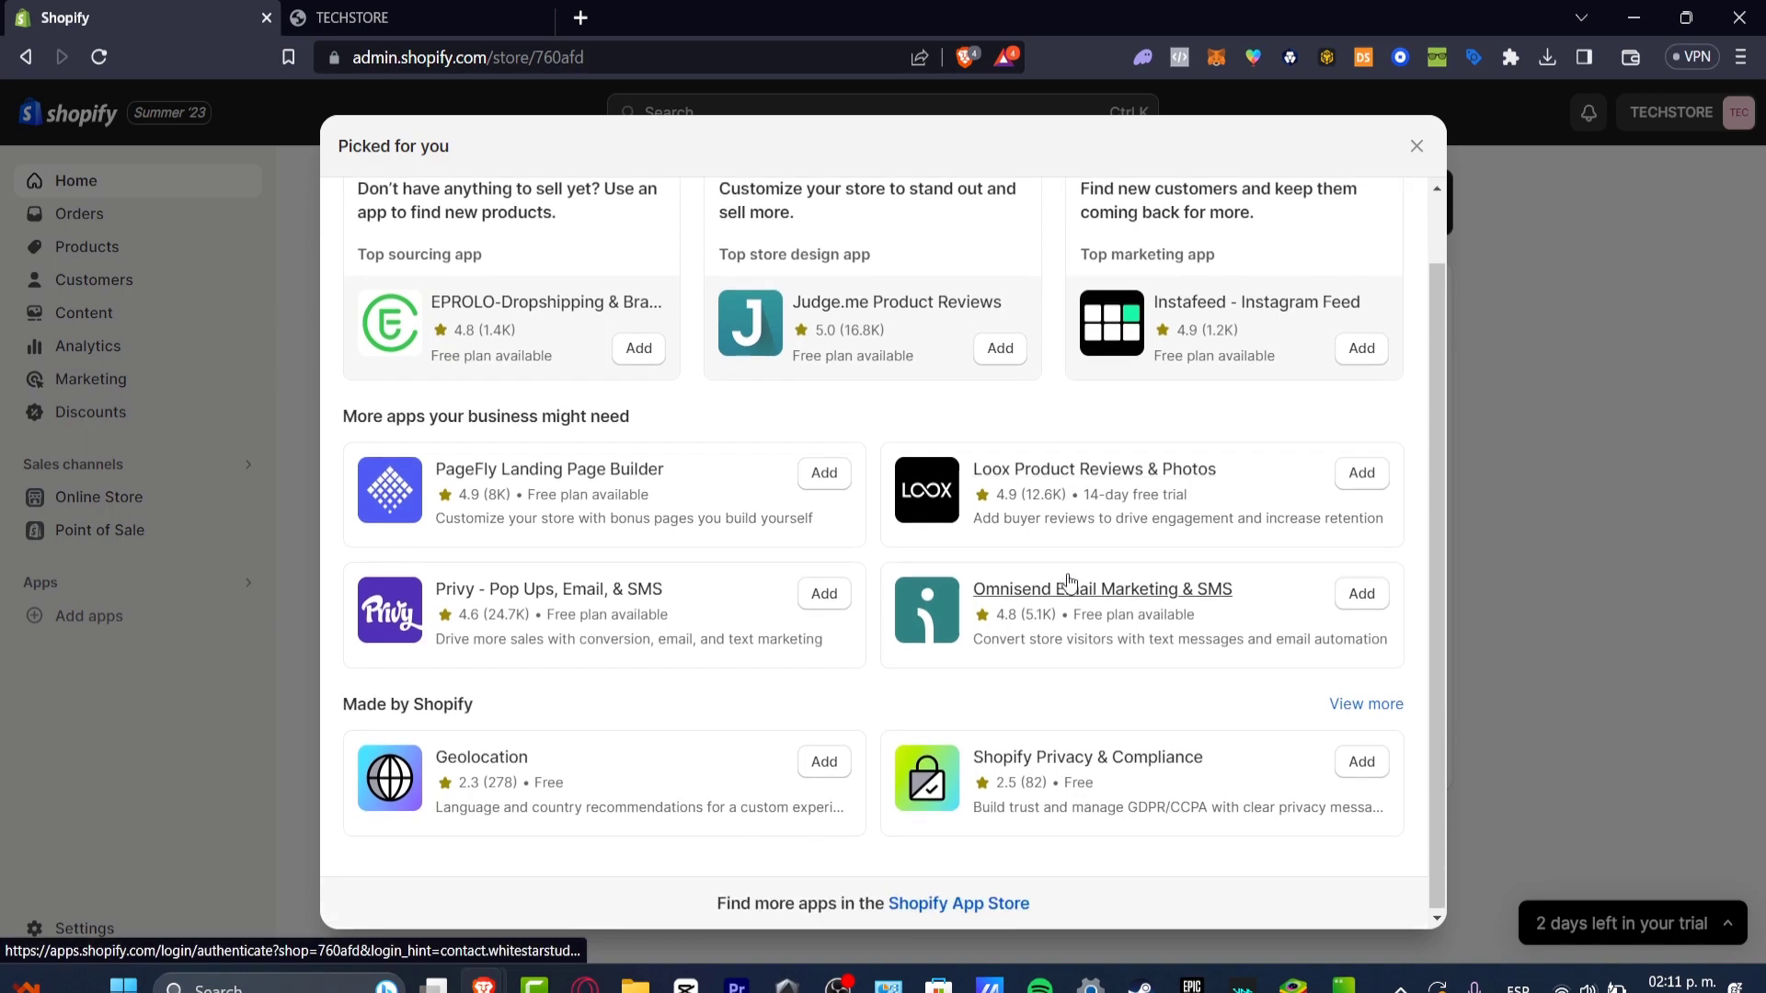
Search the Shopify App Store for 'builder' and open the PageFly Landing Page Builder listing.
{"action": "left_click", "coordinate": [955, 909]}
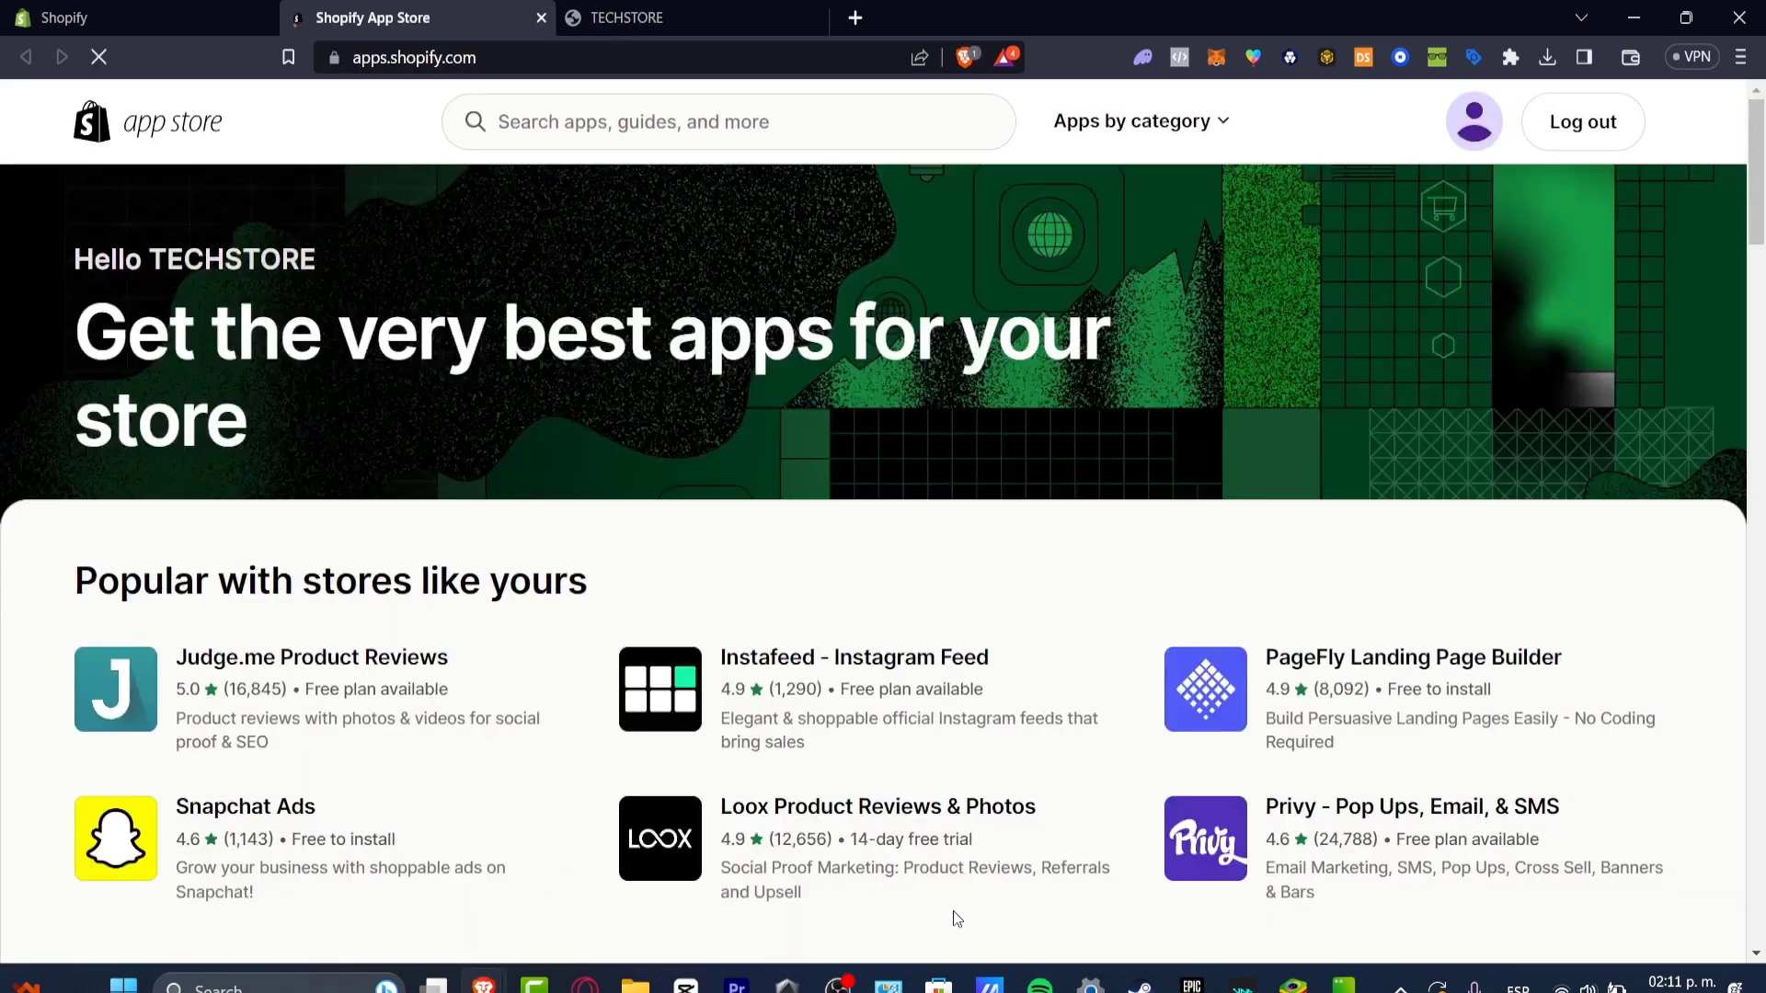
{"action": "left_click", "coordinate": [747, 134]}
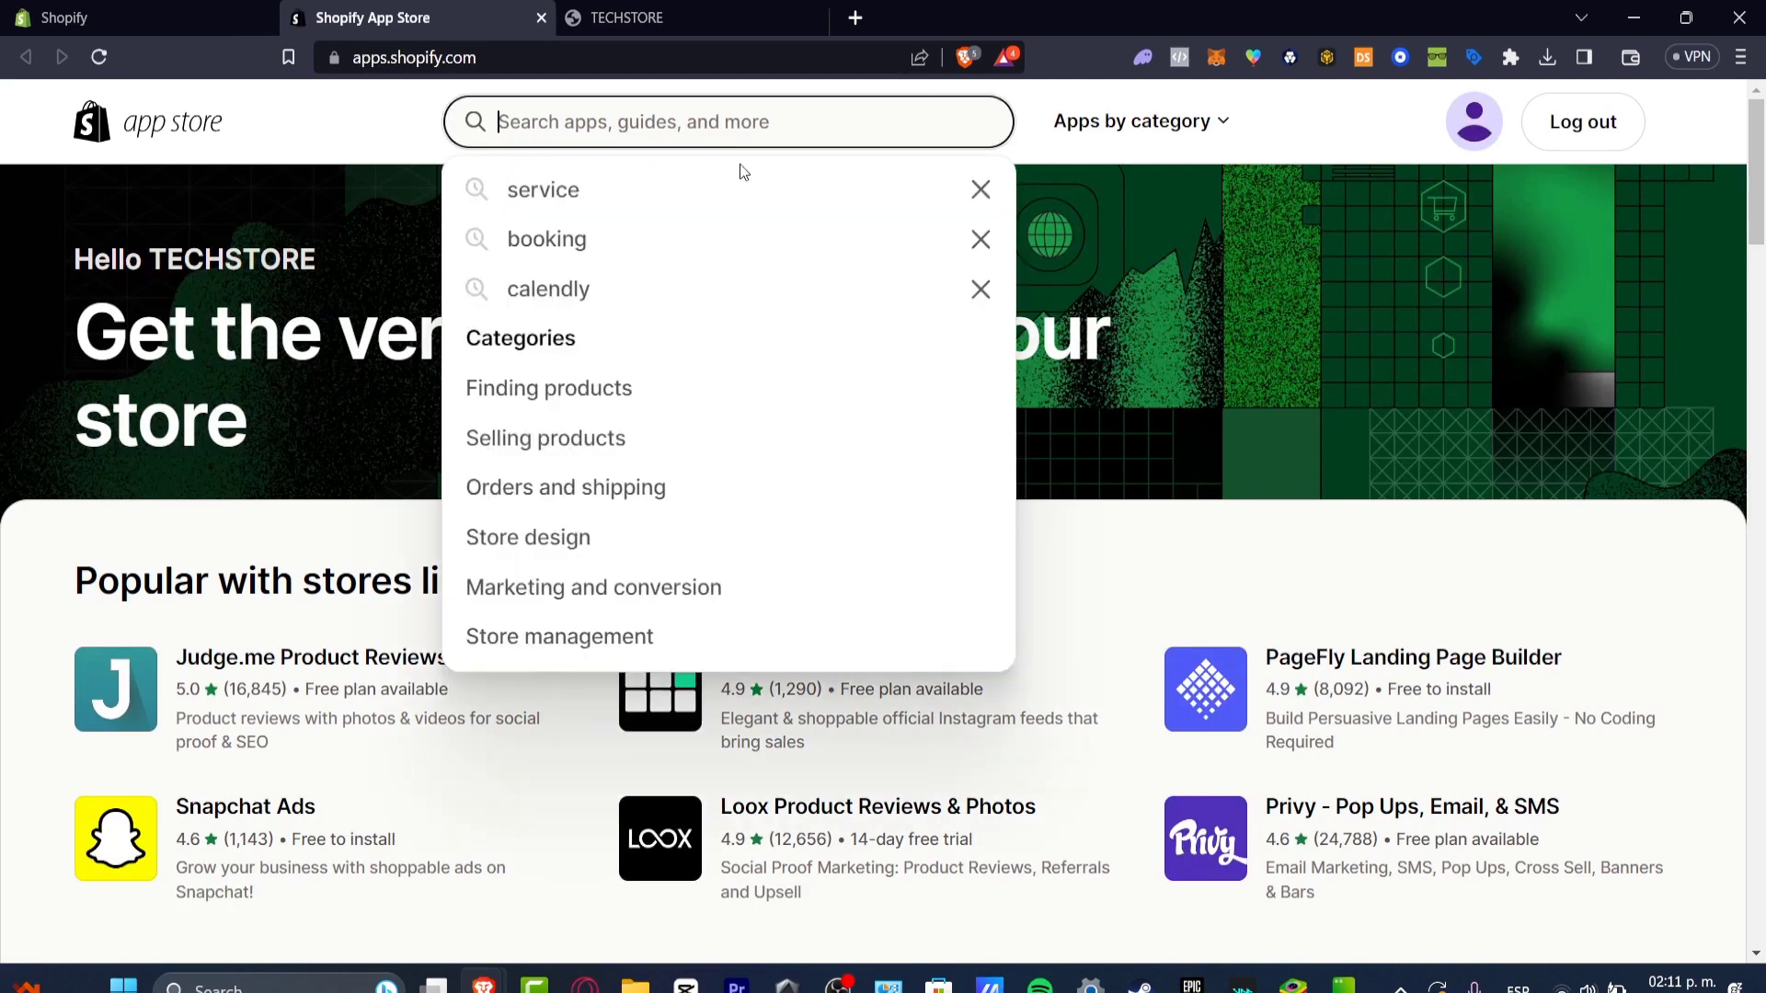
{"action": "type", "text": "buil"}
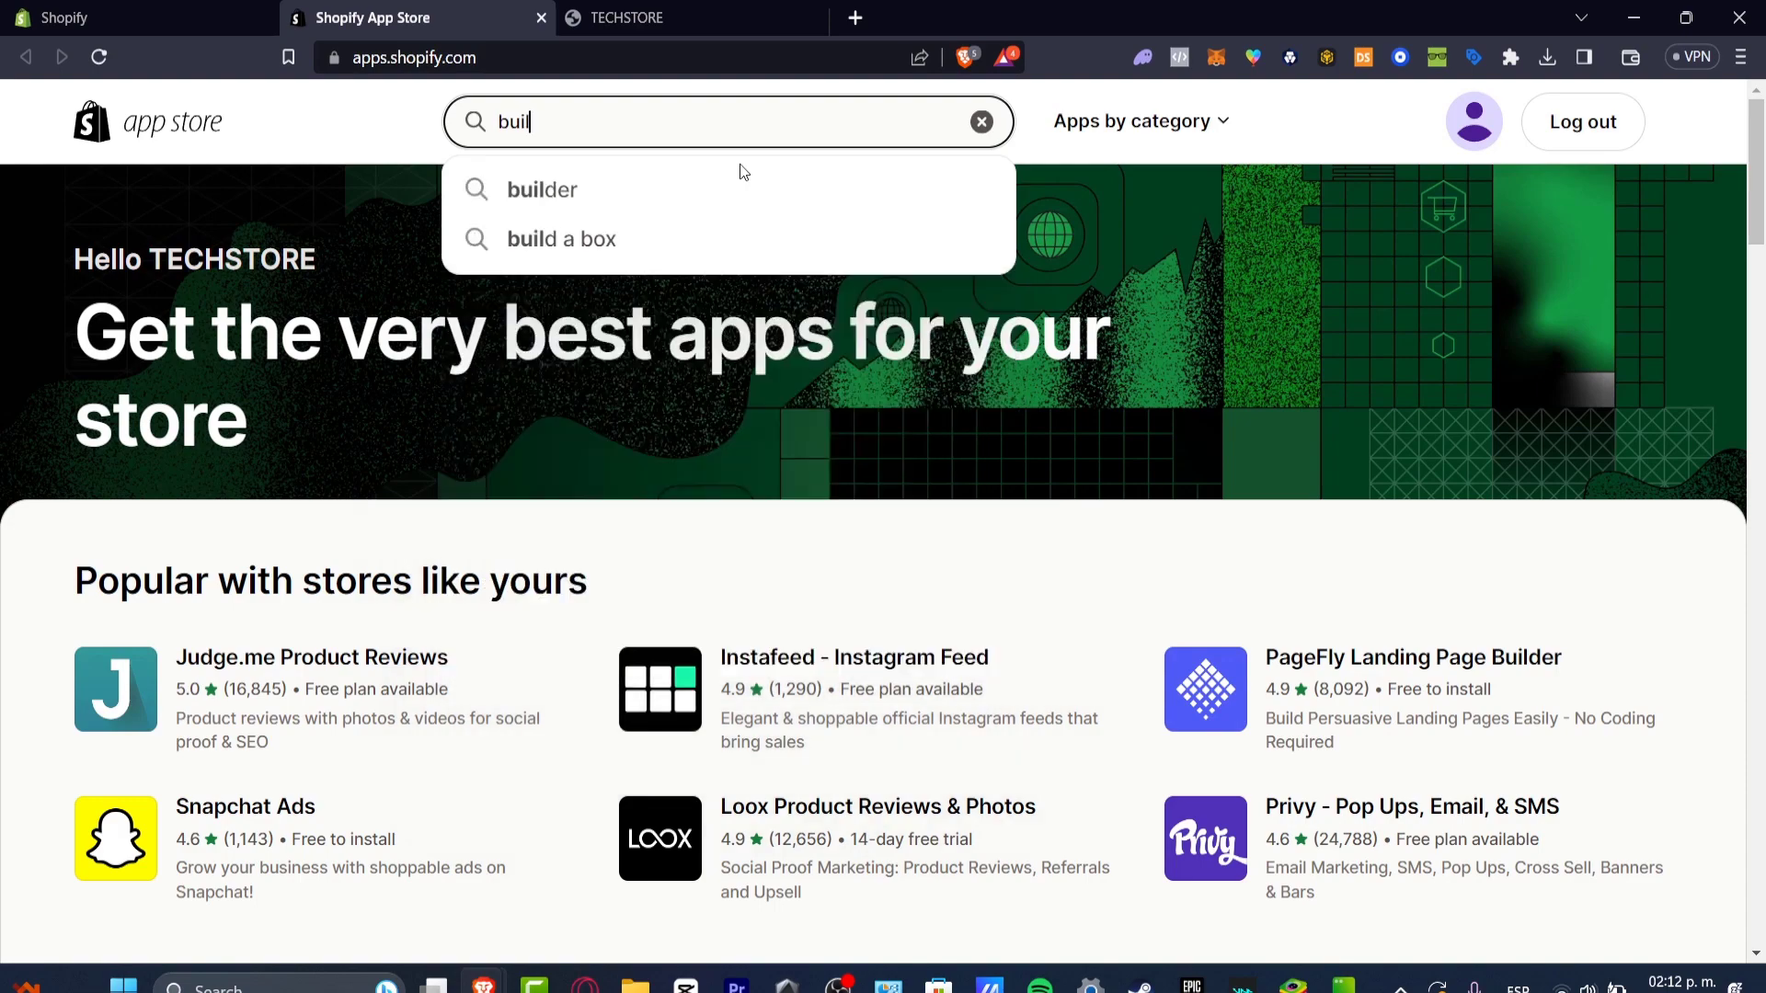
{"action": "type", "text": "der"}
{"action": "key", "text": "Return"}
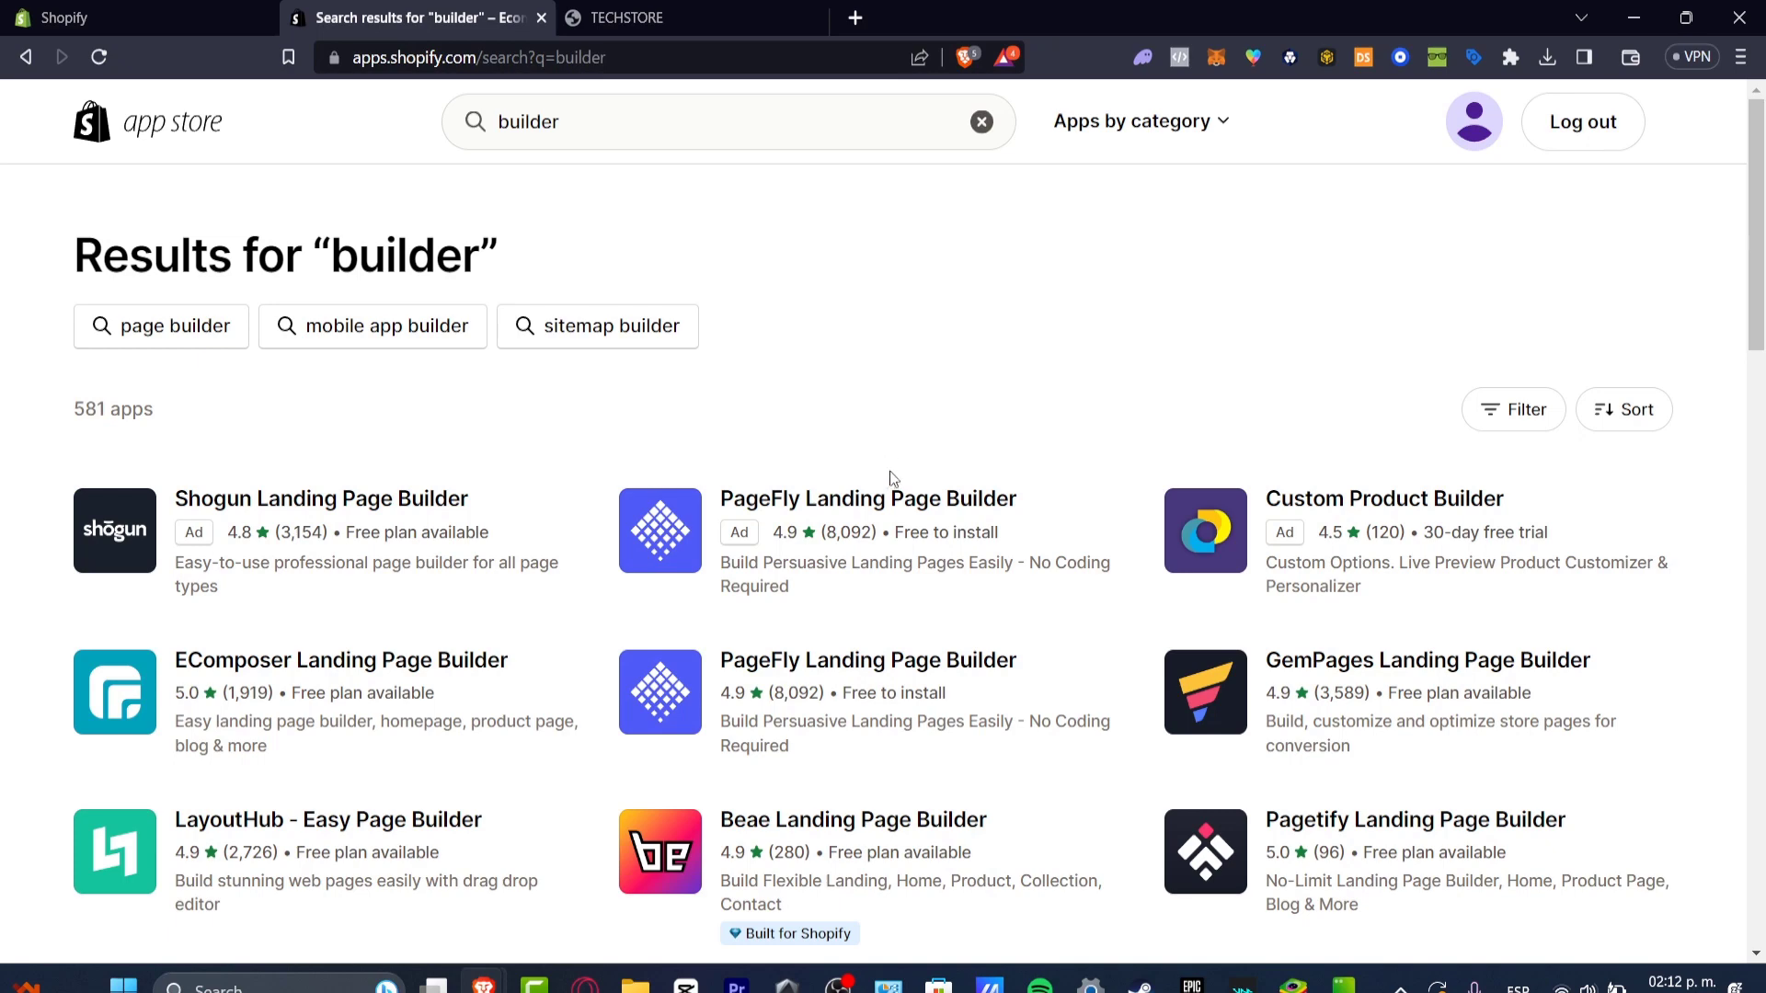
{"action": "left_click", "coordinate": [892, 499]}
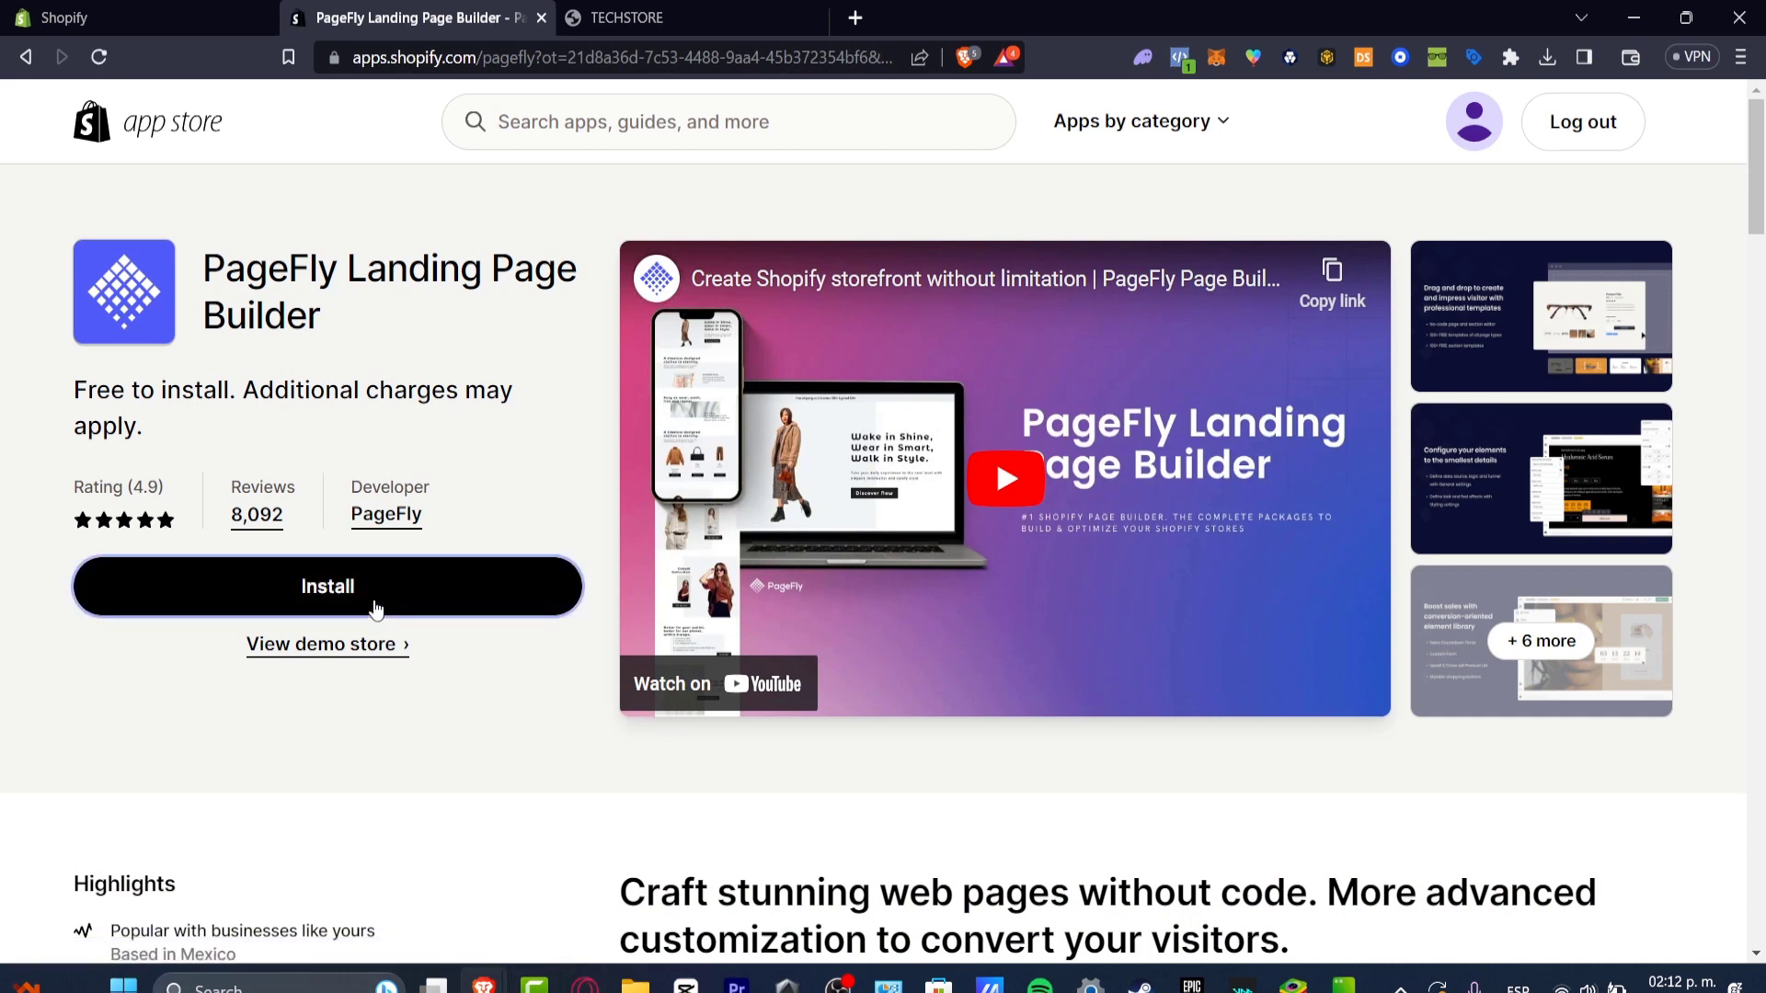
Install PageFly on TECHSTORE, approving its access, and collapse the trial reminder panel.
{"action": "left_click", "coordinate": [367, 603]}
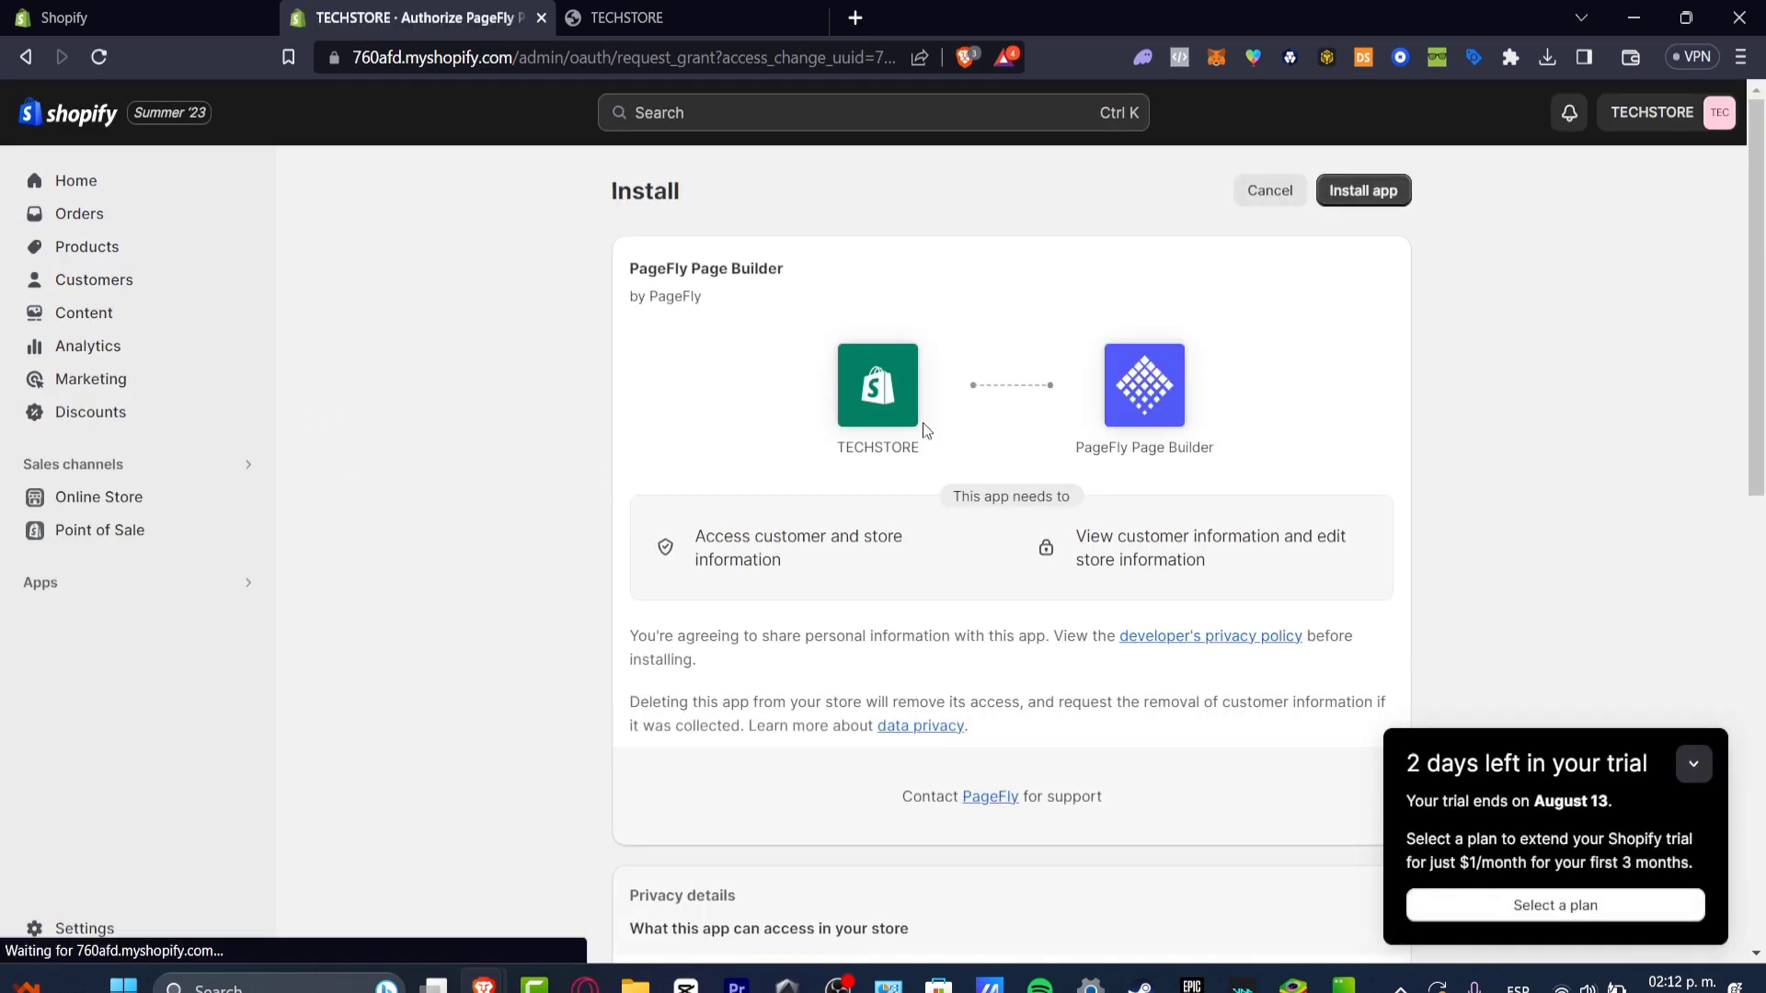
{"action": "left_click", "coordinate": [1384, 197]}
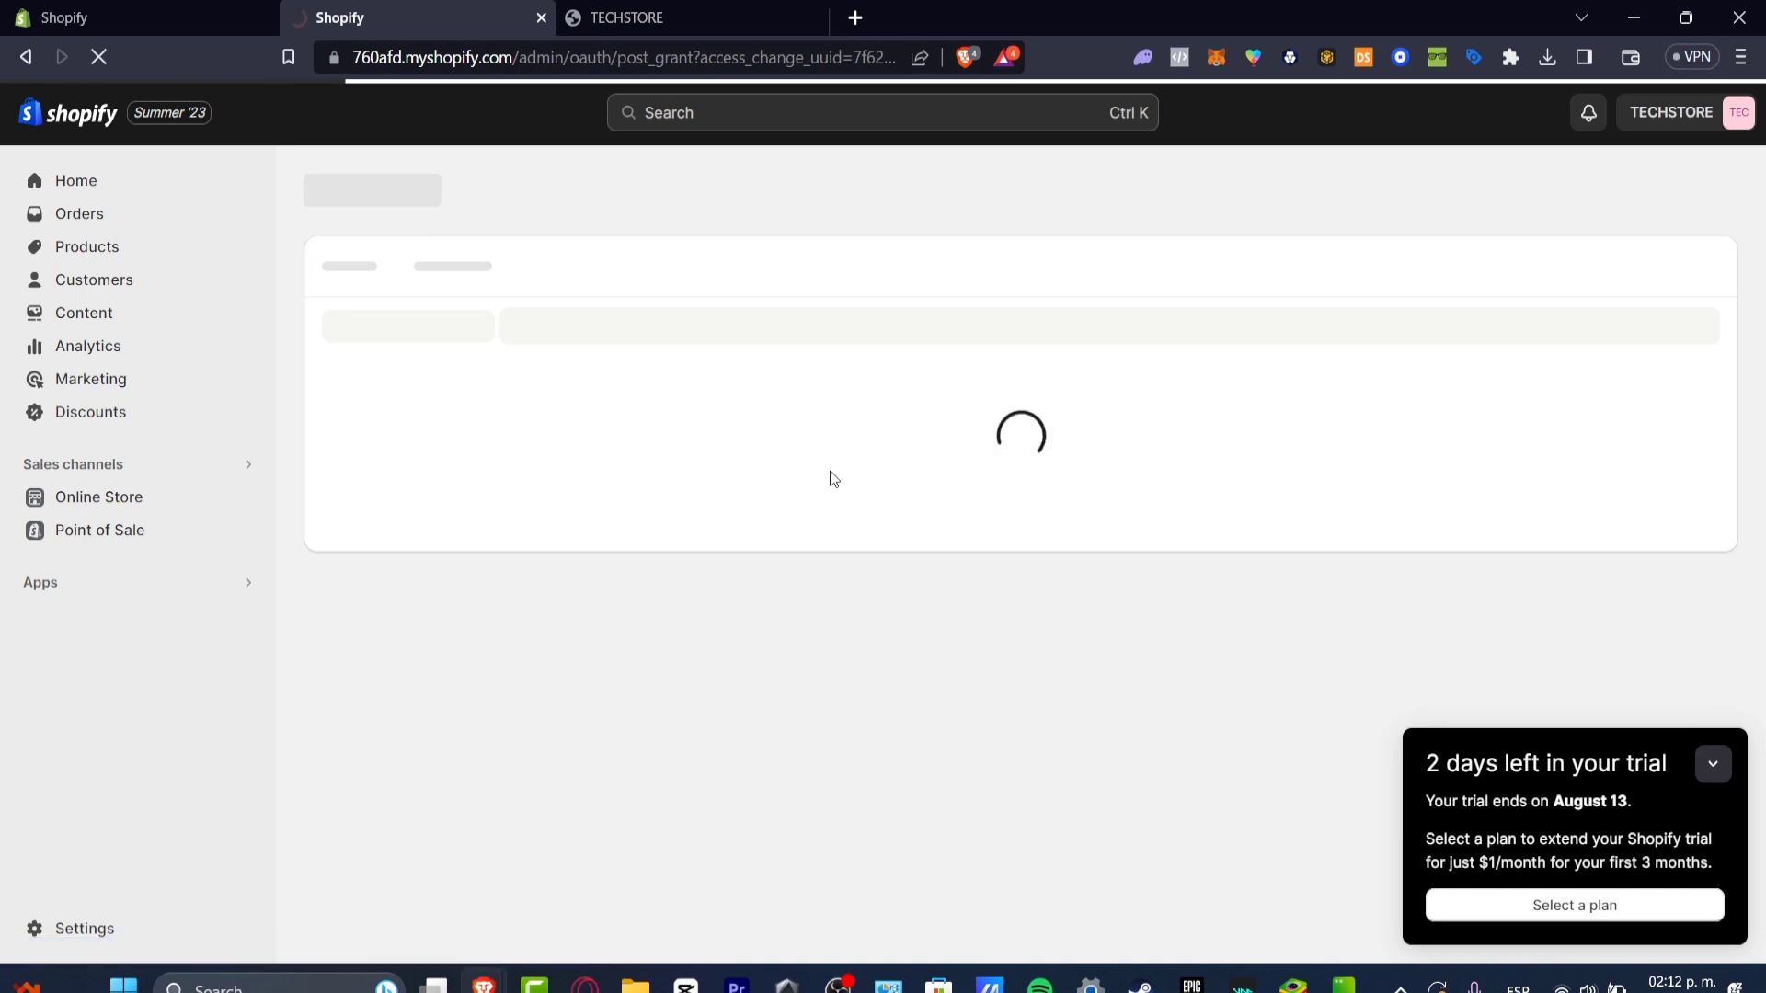
{"action": "left_click", "coordinate": [1713, 763]}
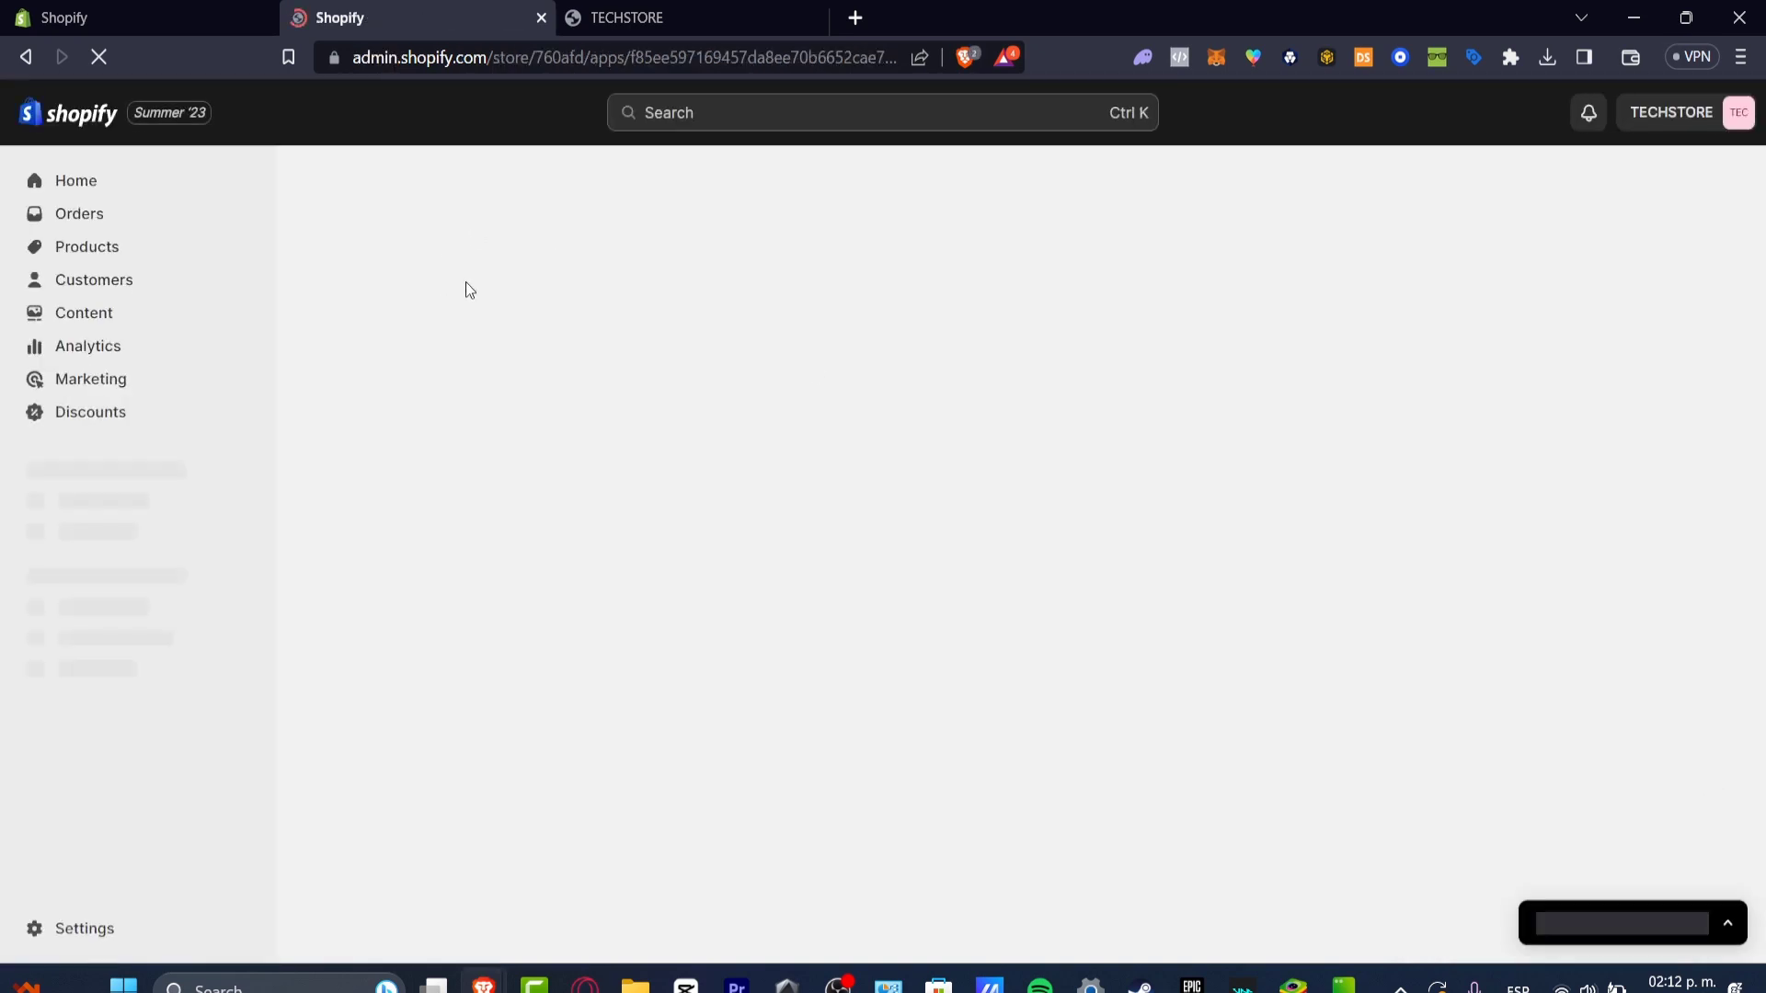
{"action": "left_click", "coordinate": [1715, 771]}
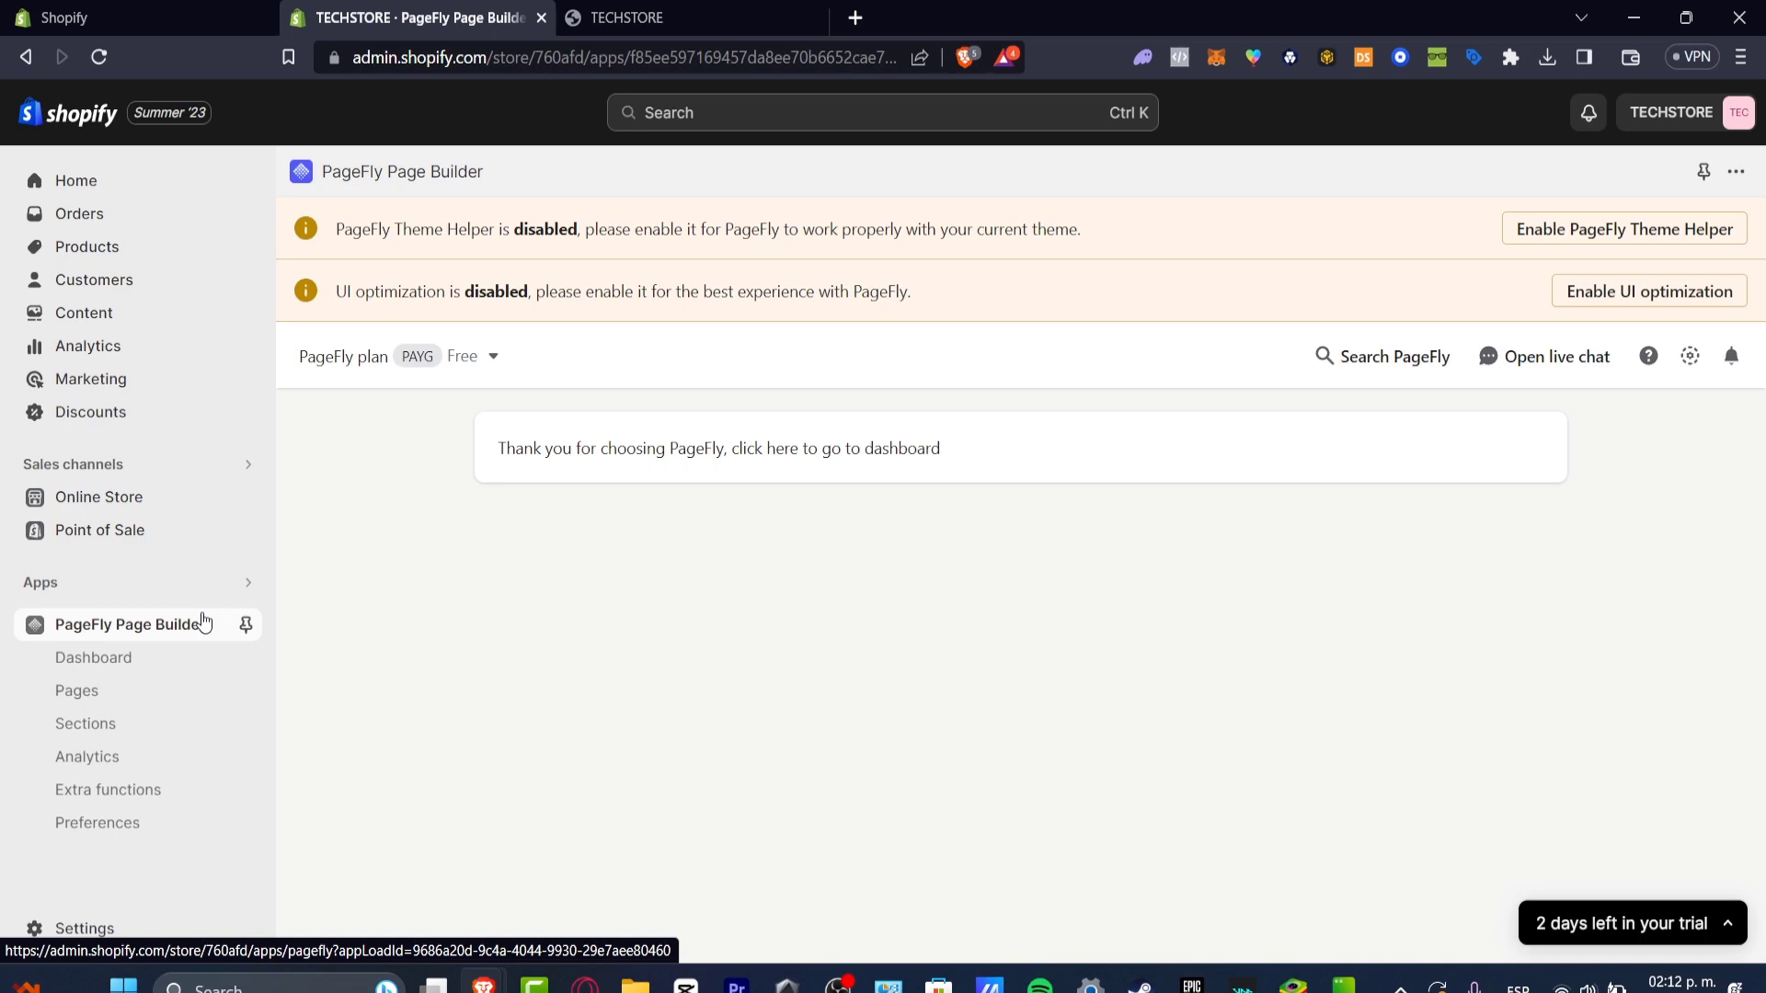
Open the PageFly Page Builder Dashboard and scroll through its cards and support resources.
{"action": "left_click", "coordinate": [204, 623]}
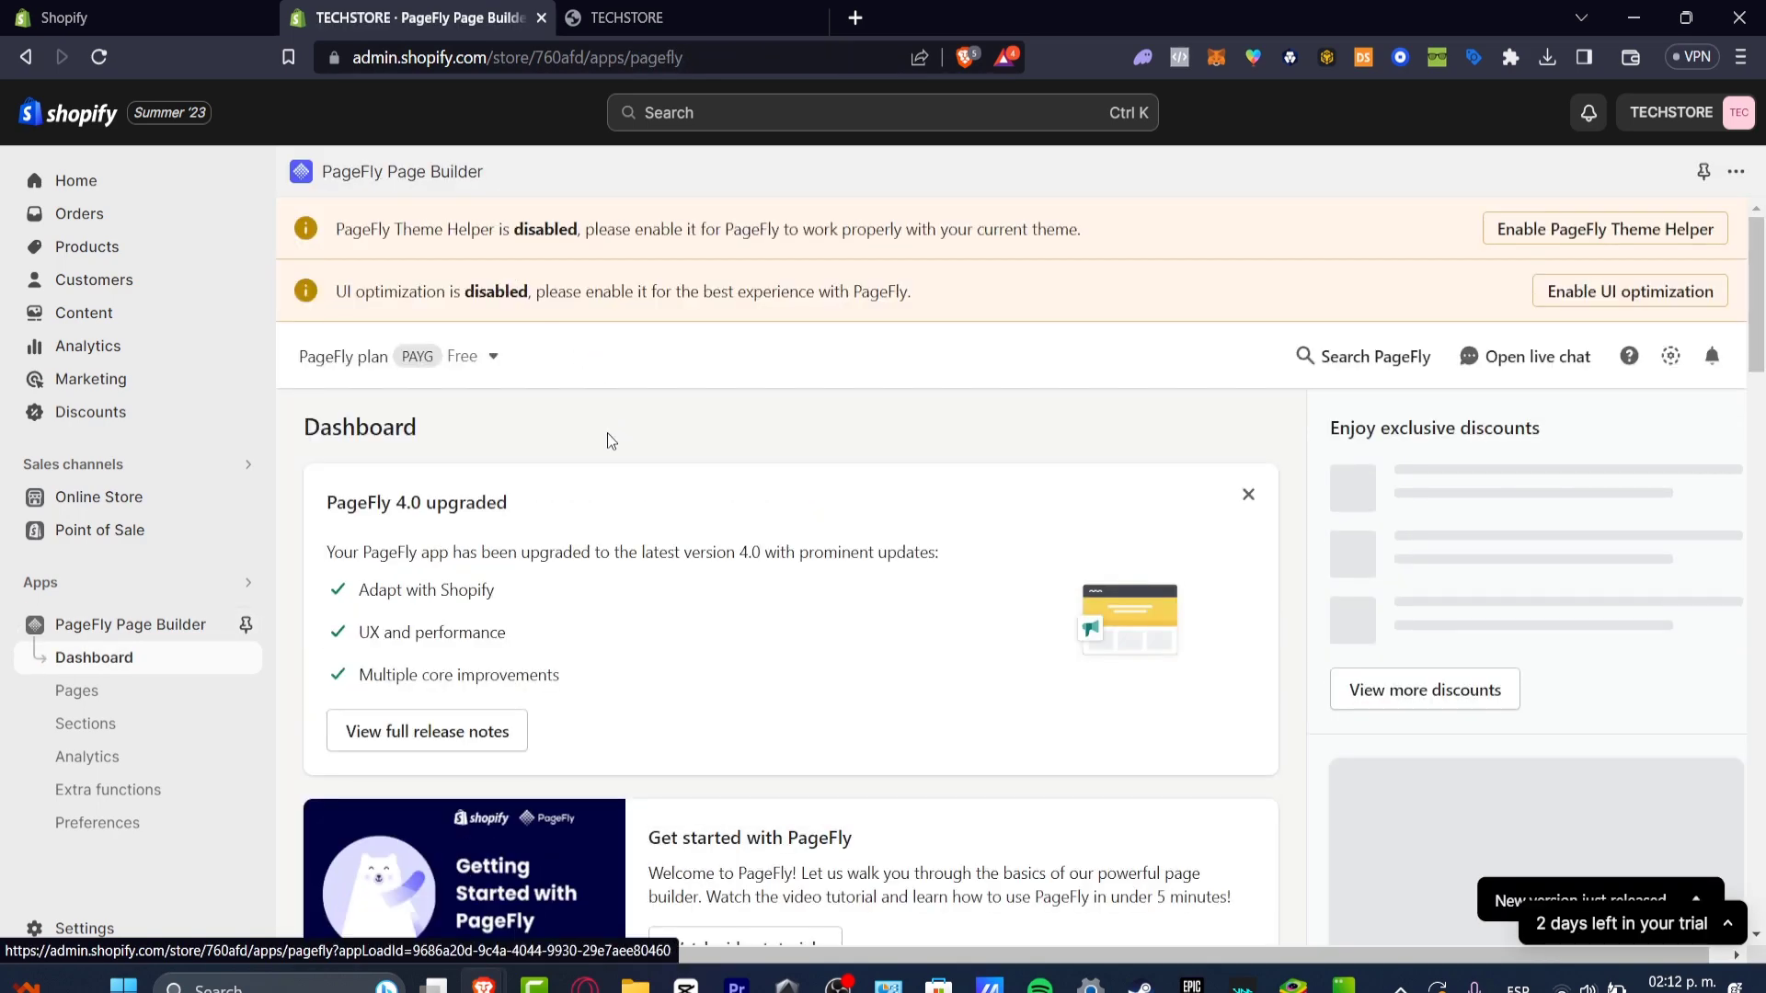
{"action": "left_click_drag", "start_coordinate": [366, 426], "coordinate": [454, 445]}
{"action": "scroll", "coordinate": [883, 453], "scroll_direction": "down", "scroll_amount": 4}
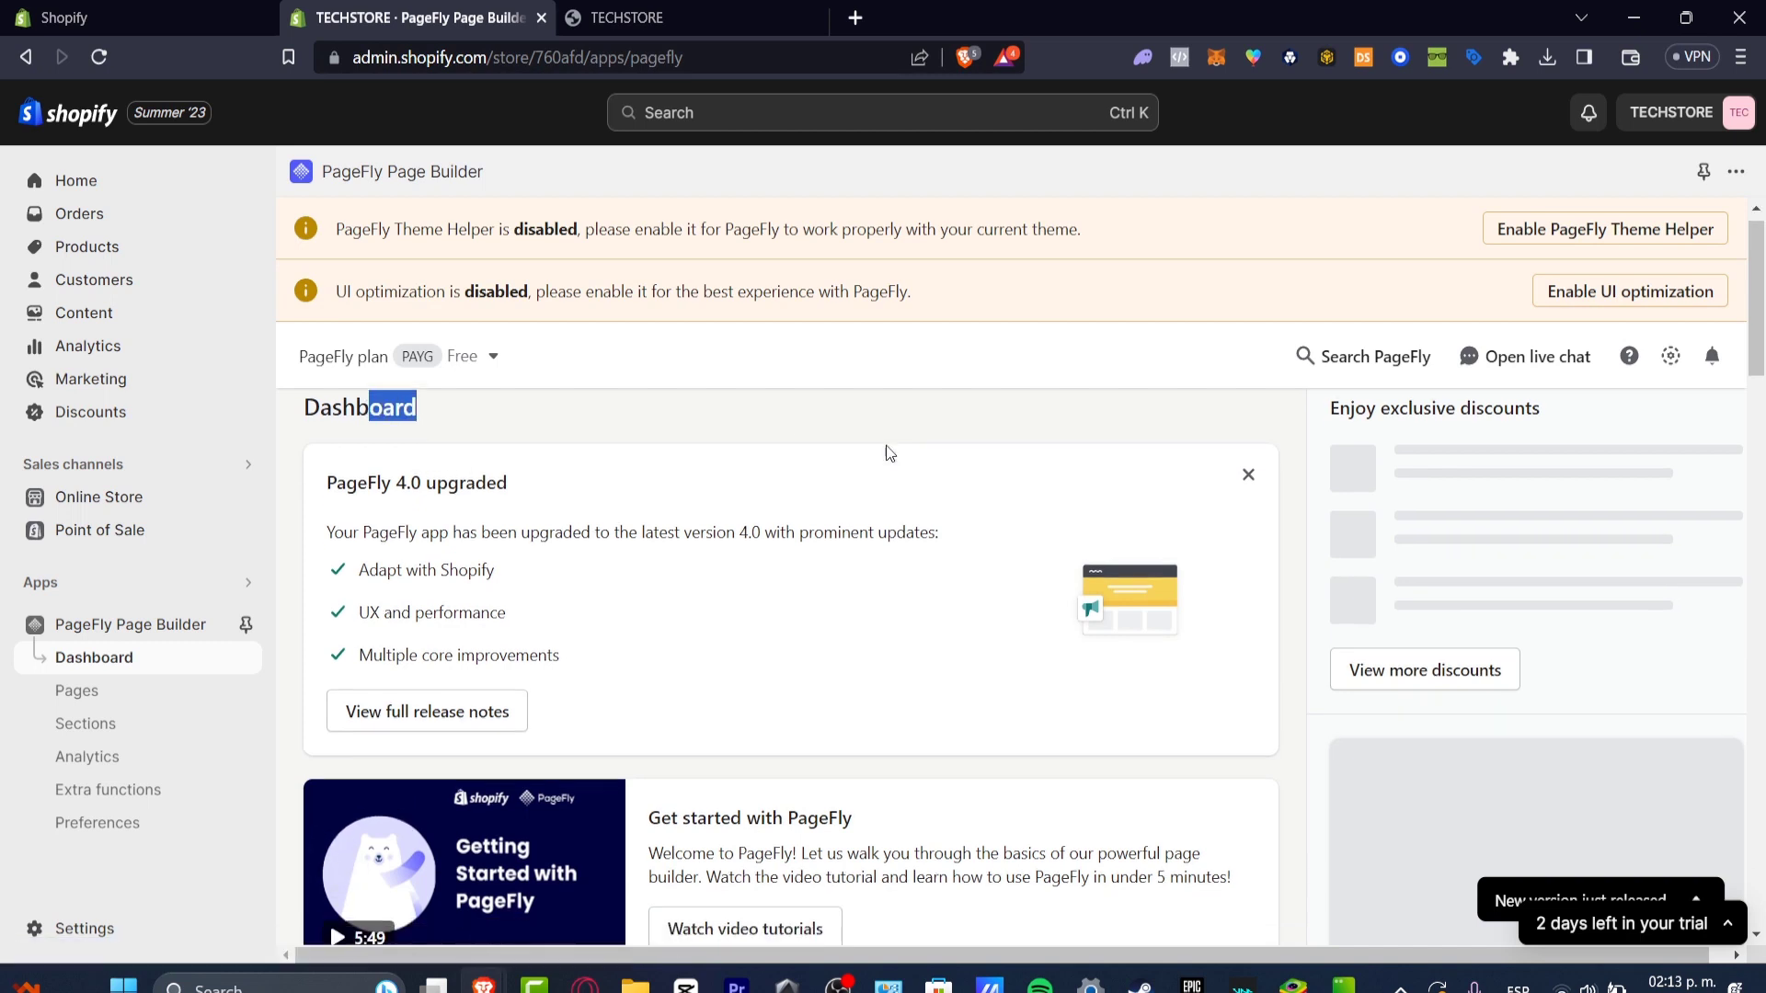
{"action": "left_click_drag", "start_coordinate": [767, 488], "coordinate": [843, 487]}
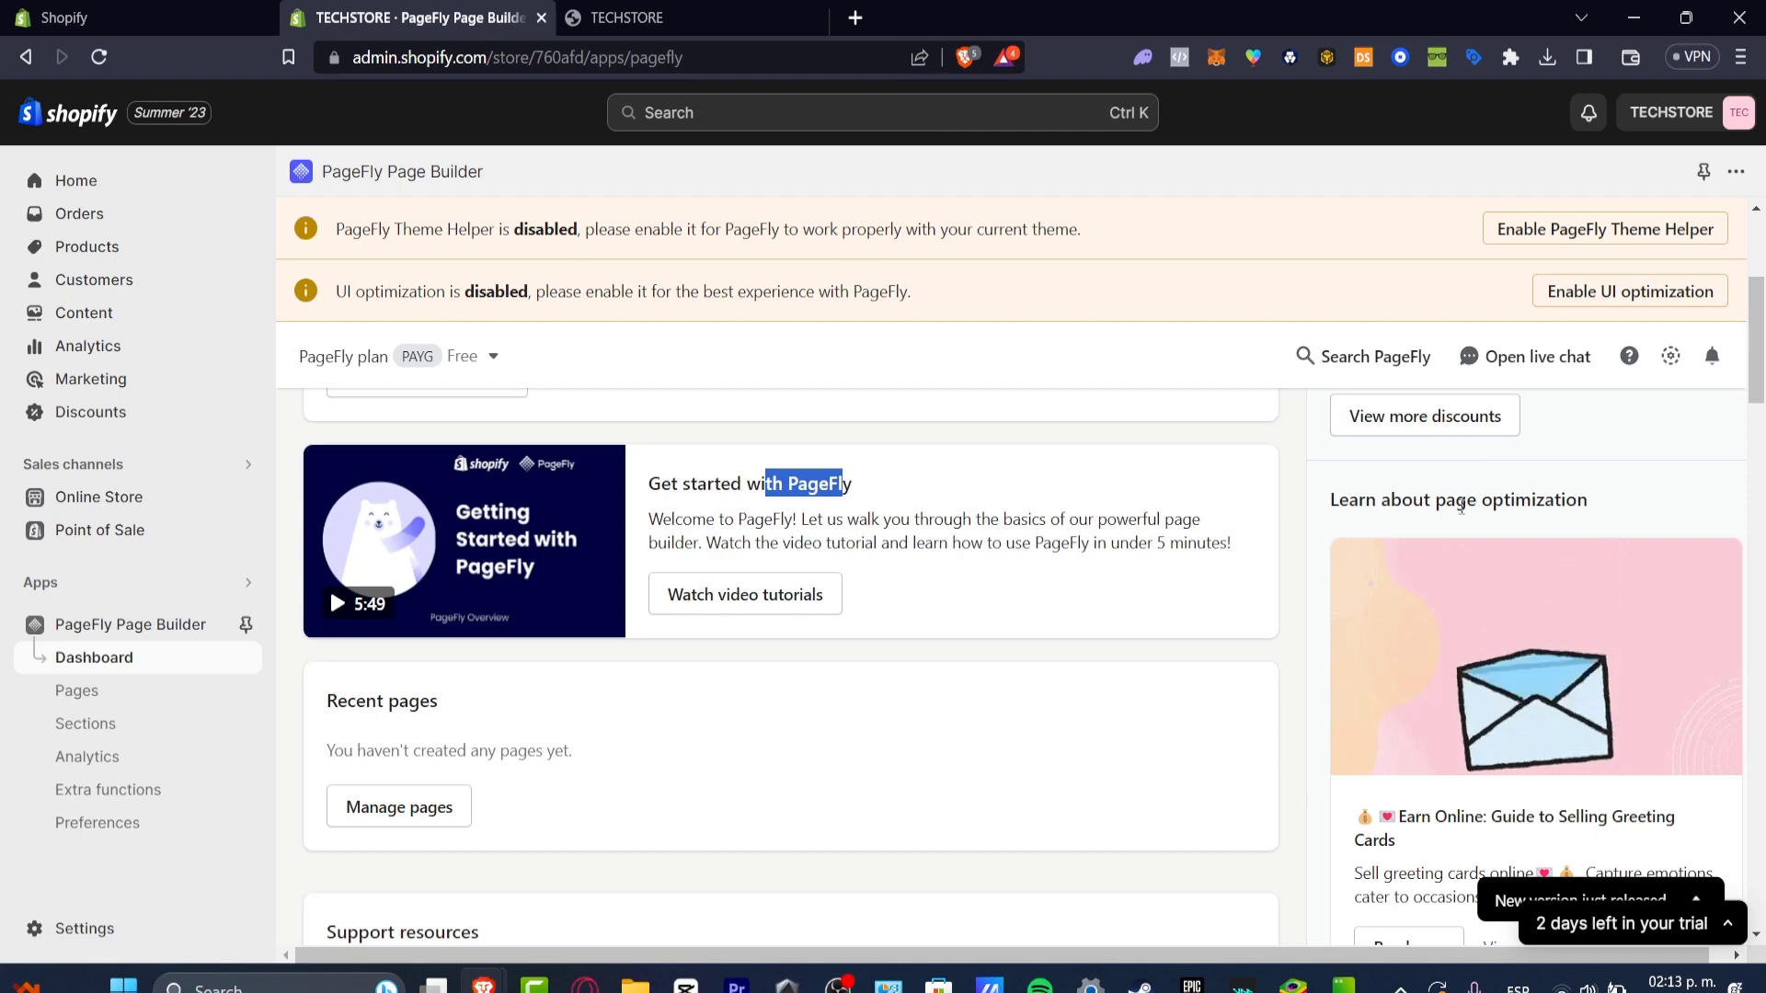
{"action": "scroll", "coordinate": [1115, 585], "scroll_direction": "down", "scroll_amount": 4}
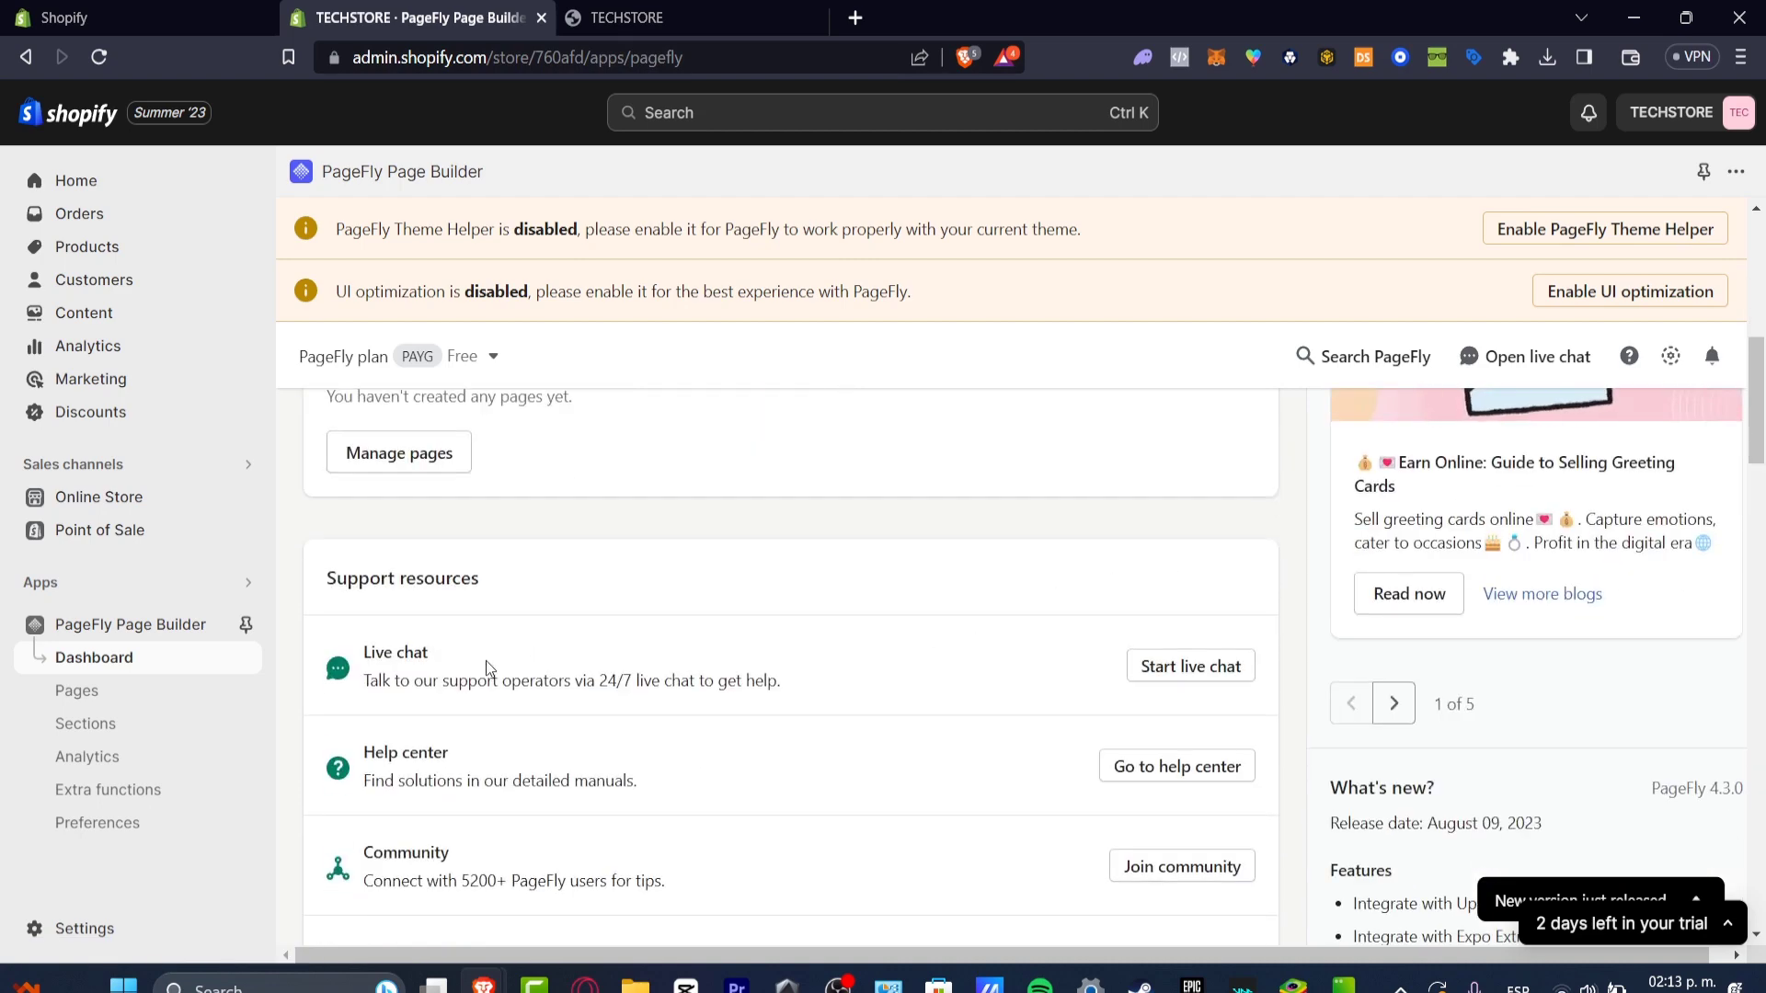
{"action": "scroll", "coordinate": [652, 770], "scroll_direction": "down", "scroll_amount": 15}
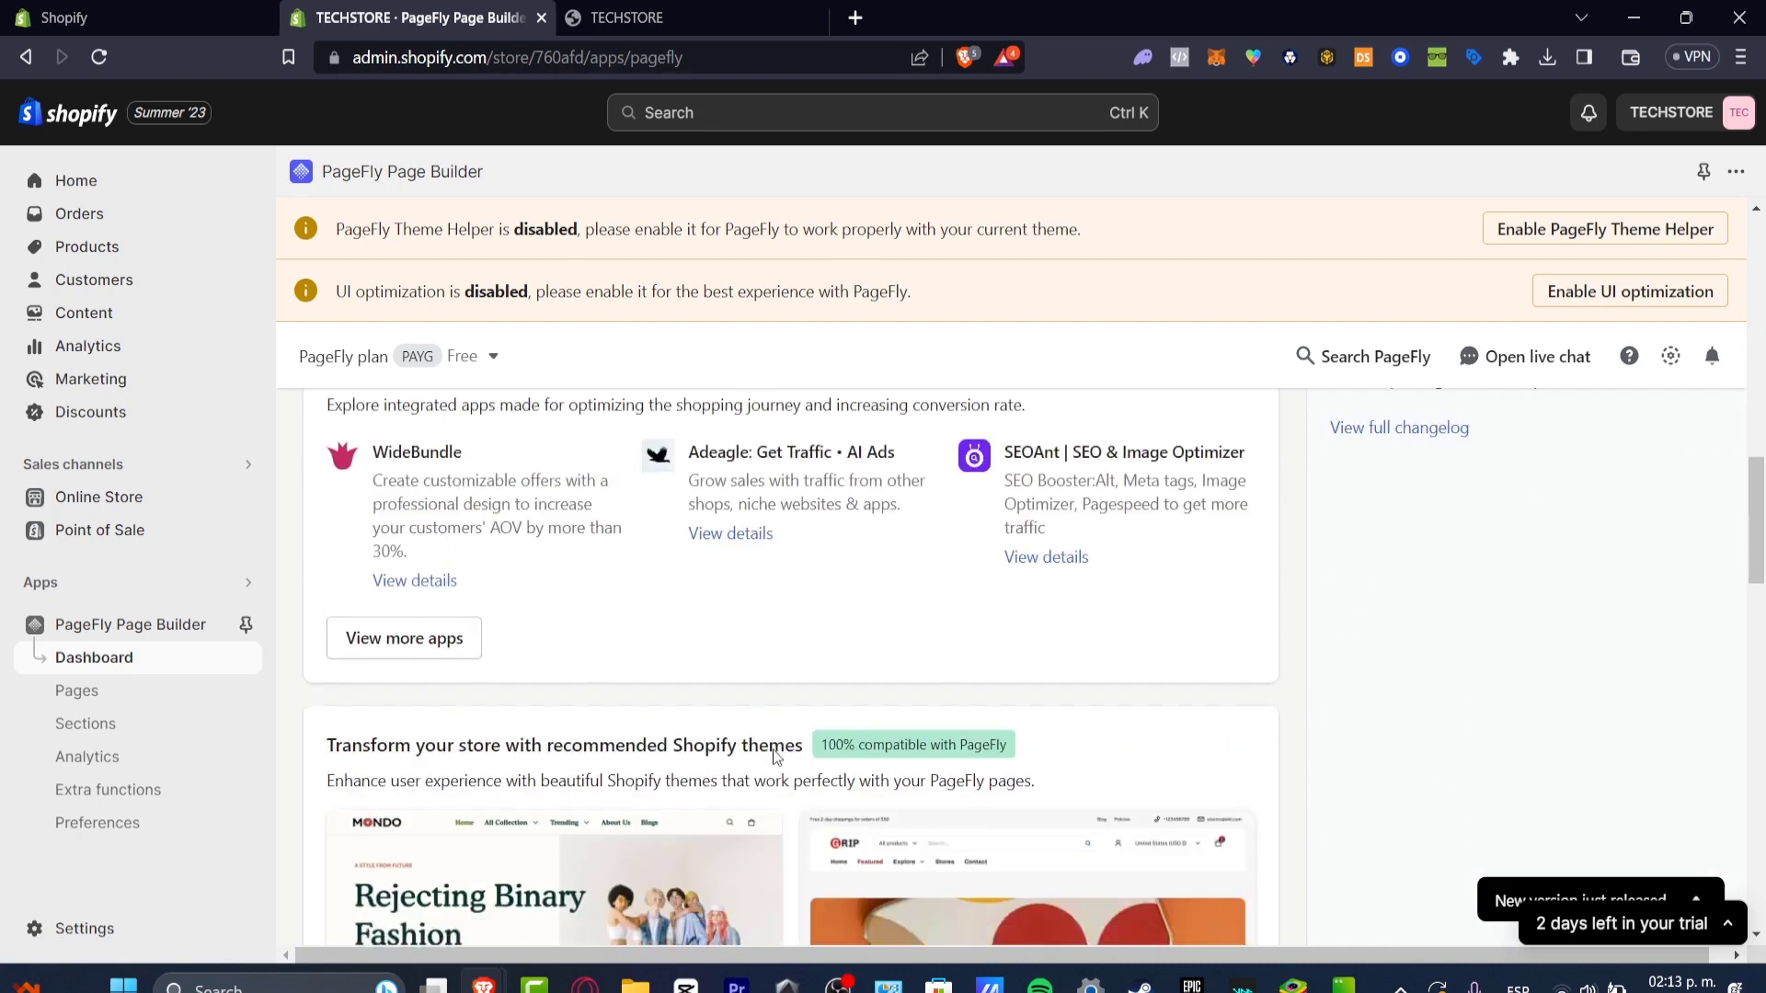
{"action": "scroll", "coordinate": [776, 757], "scroll_direction": "down", "scroll_amount": 10}
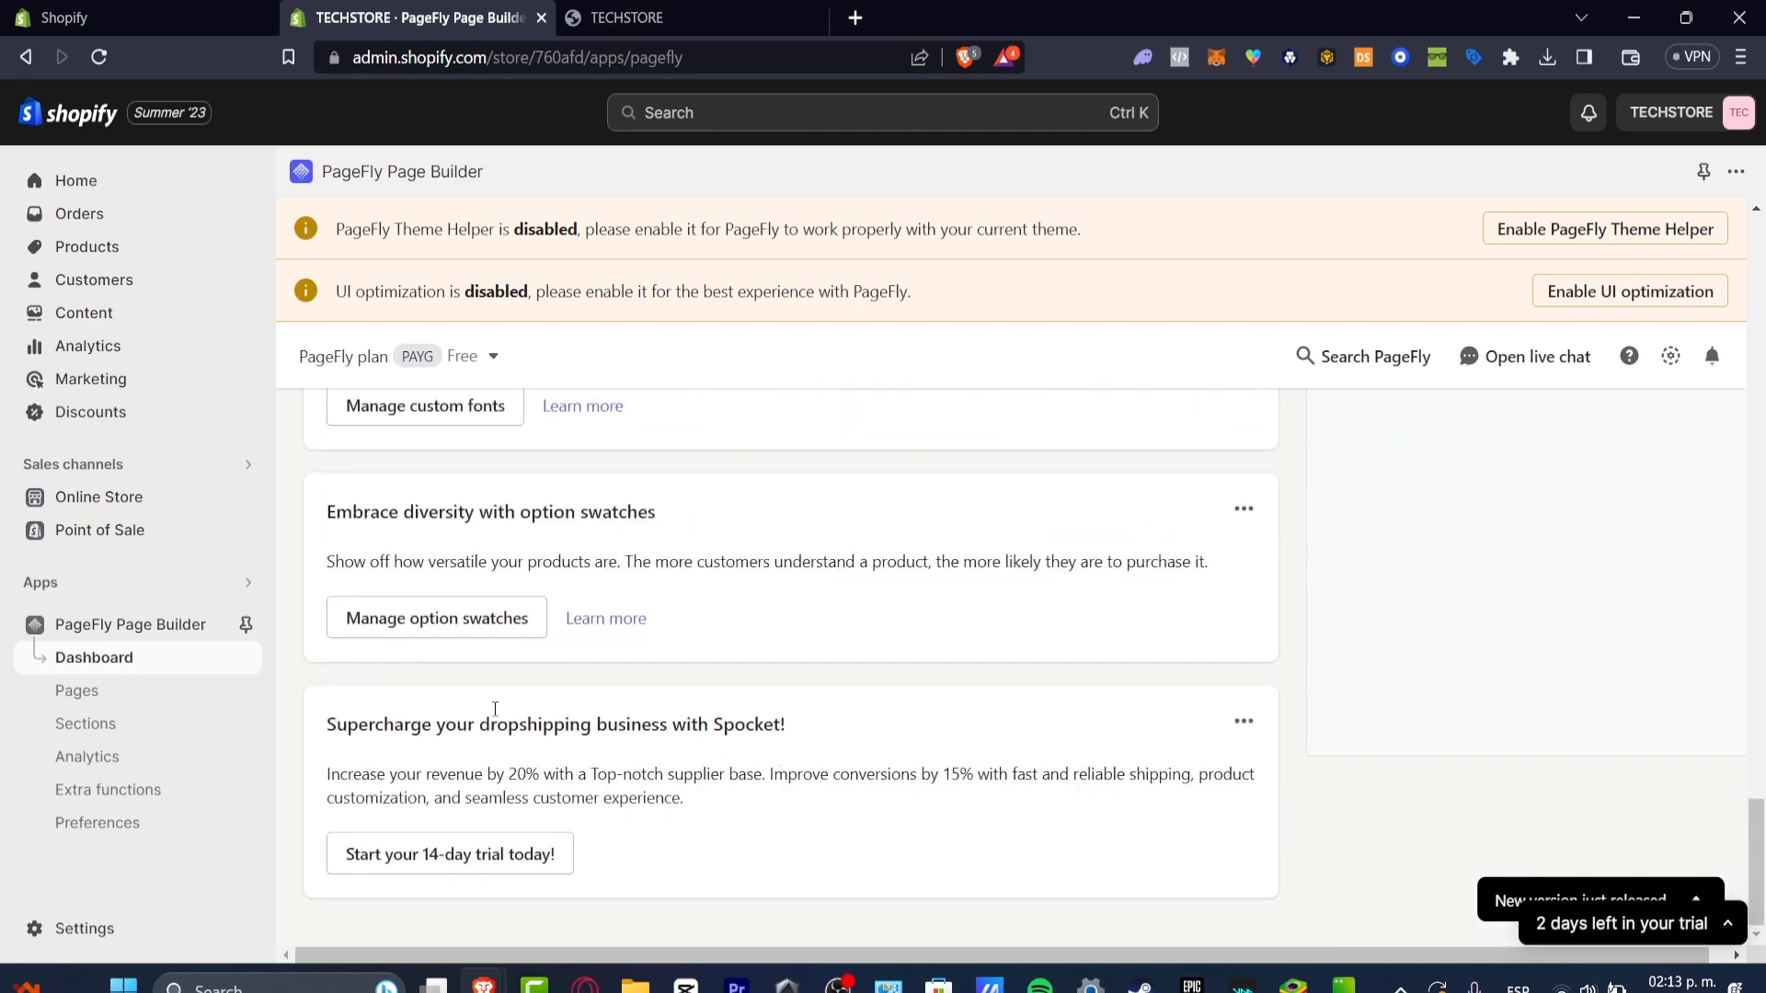
From the PageFly pages list, create a Home page from a template to open the template gallery.
{"action": "left_click", "coordinate": [147, 692]}
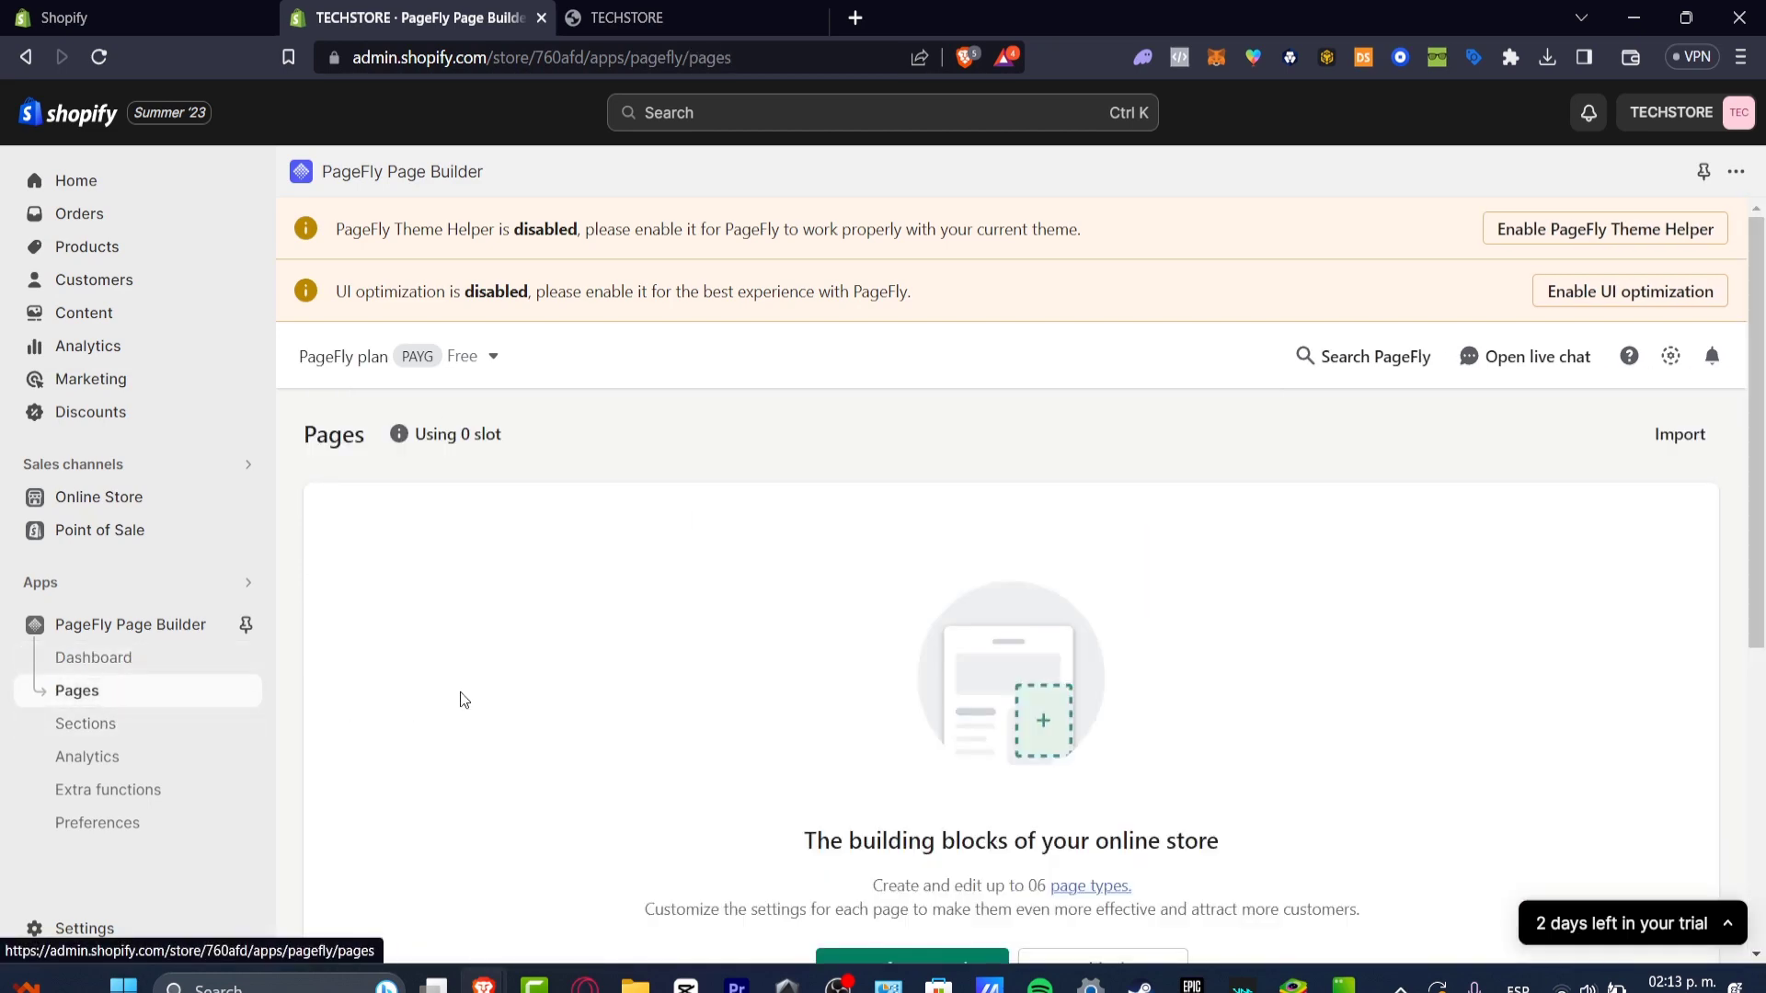
{"action": "scroll", "coordinate": [938, 686], "scroll_direction": "down", "scroll_amount": 4}
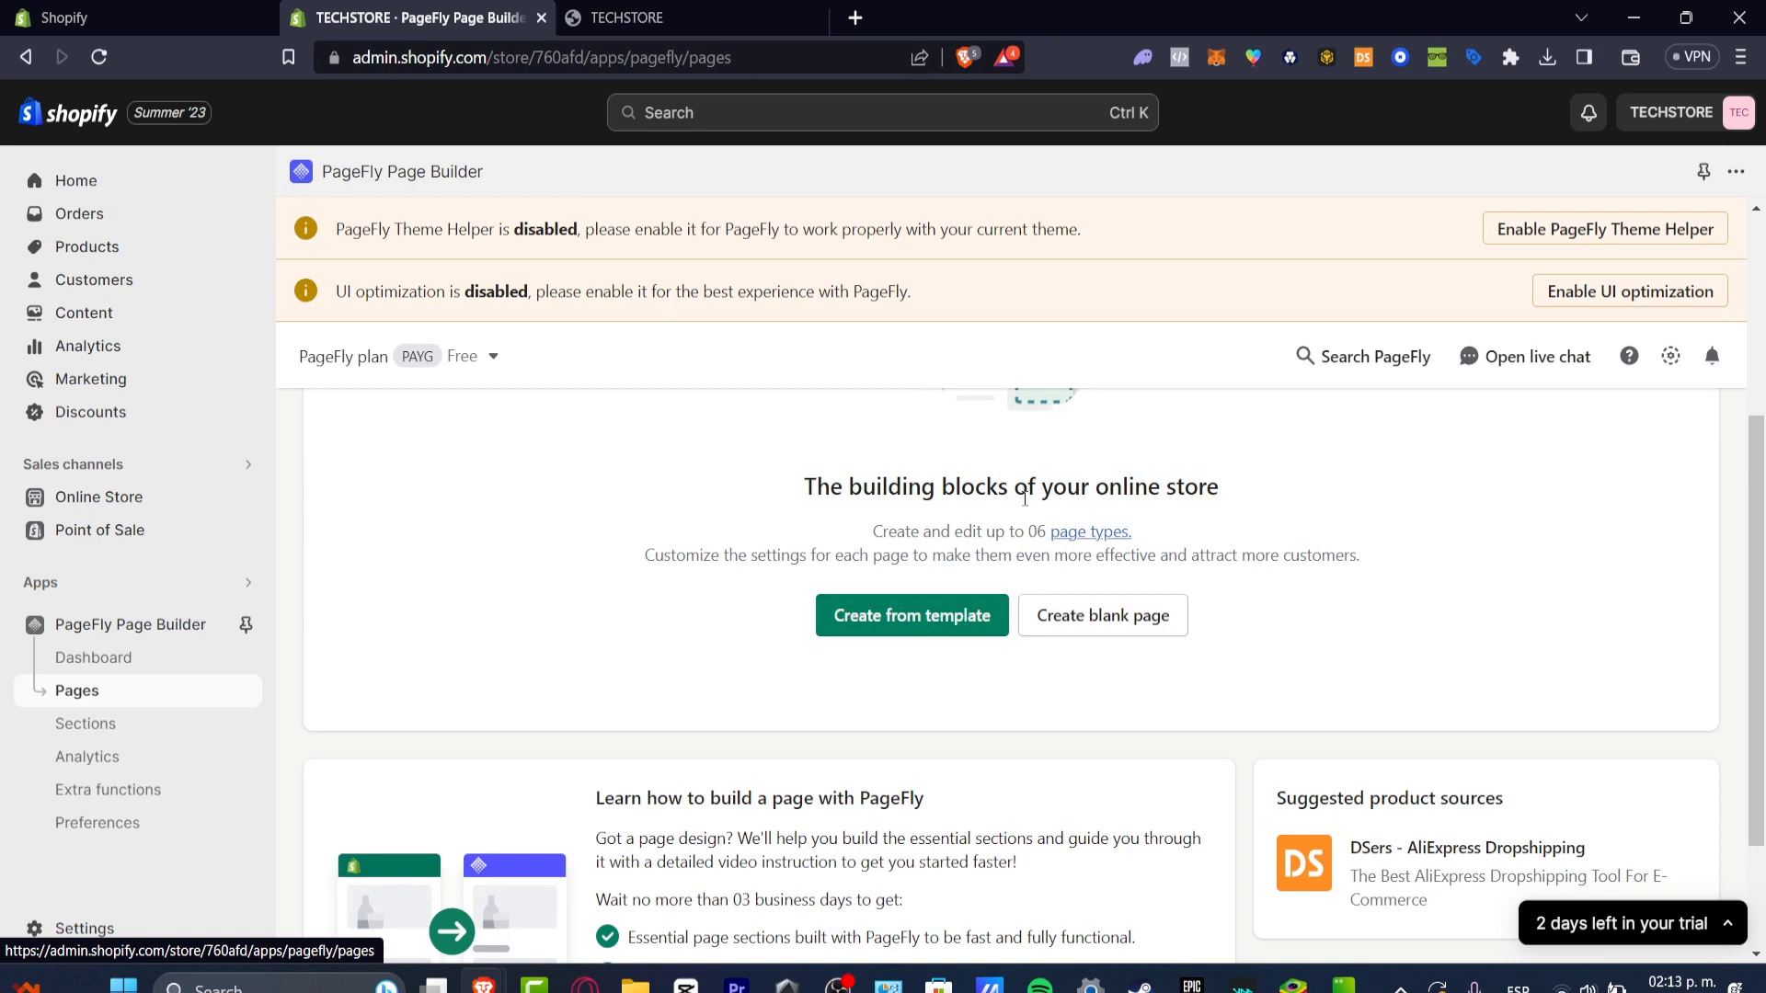
{"action": "left_click_drag", "start_coordinate": [1028, 488], "coordinate": [1230, 487]}
{"action": "left_click", "coordinate": [928, 619]}
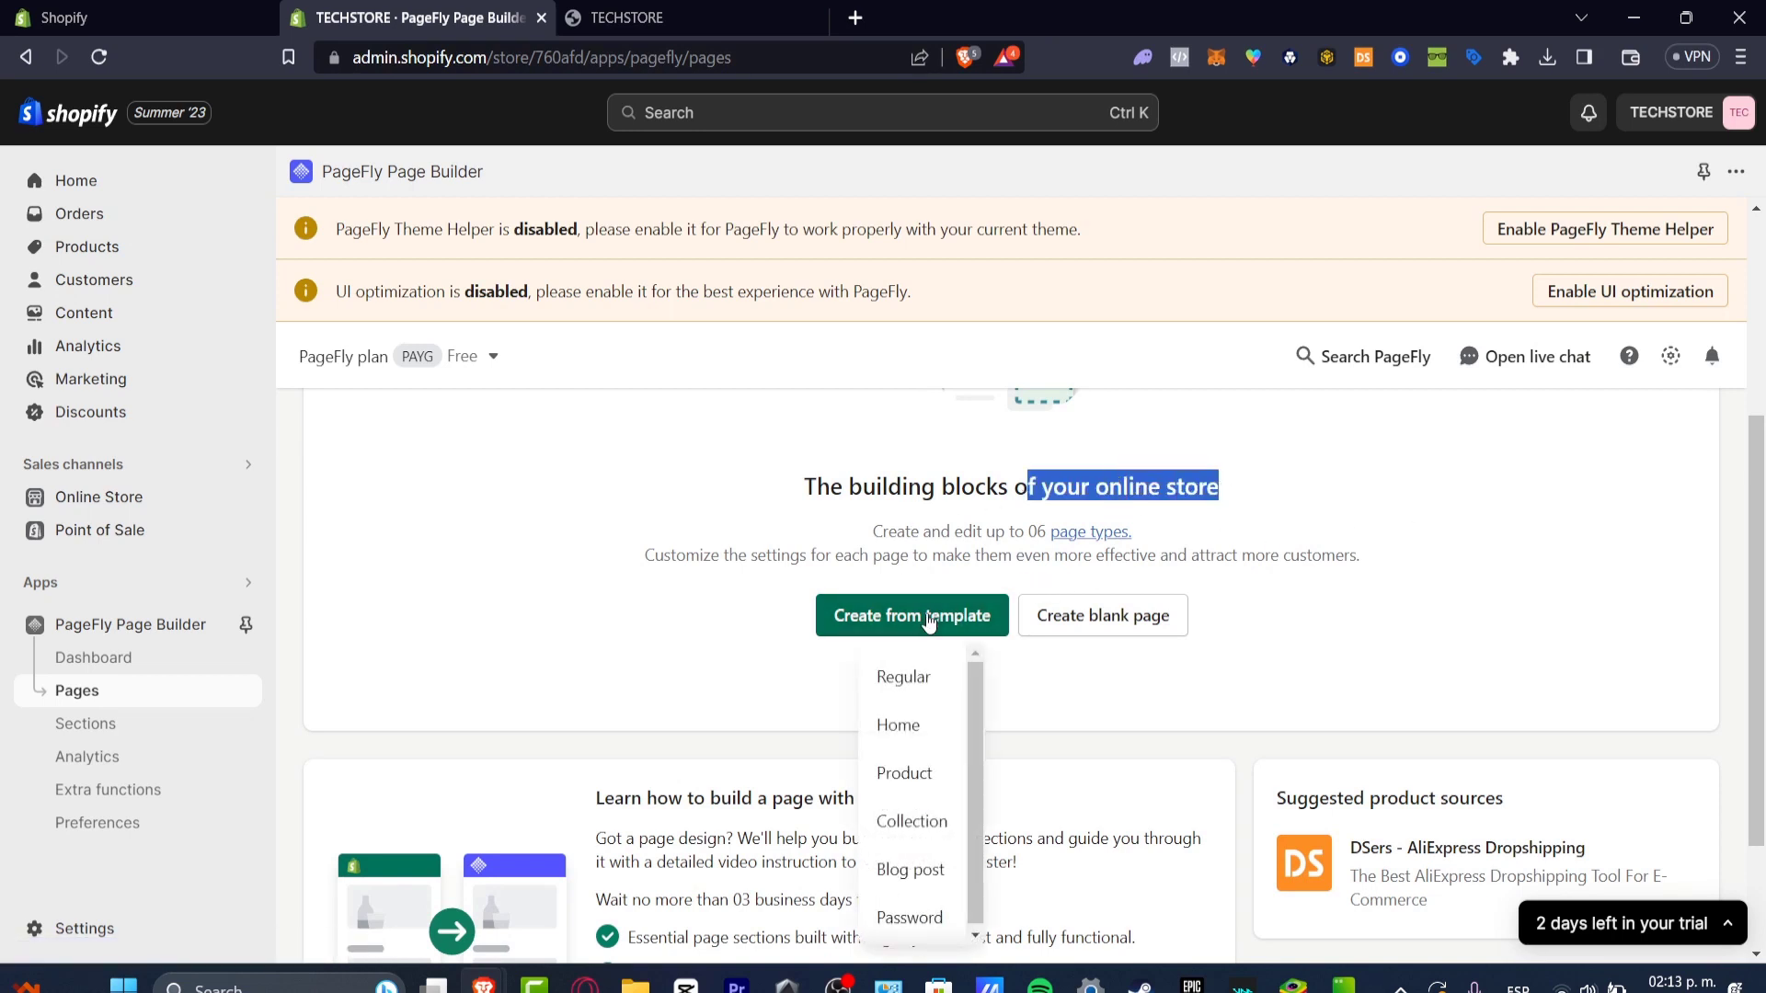
{"action": "scroll", "coordinate": [981, 748], "scroll_direction": "down", "scroll_amount": 1}
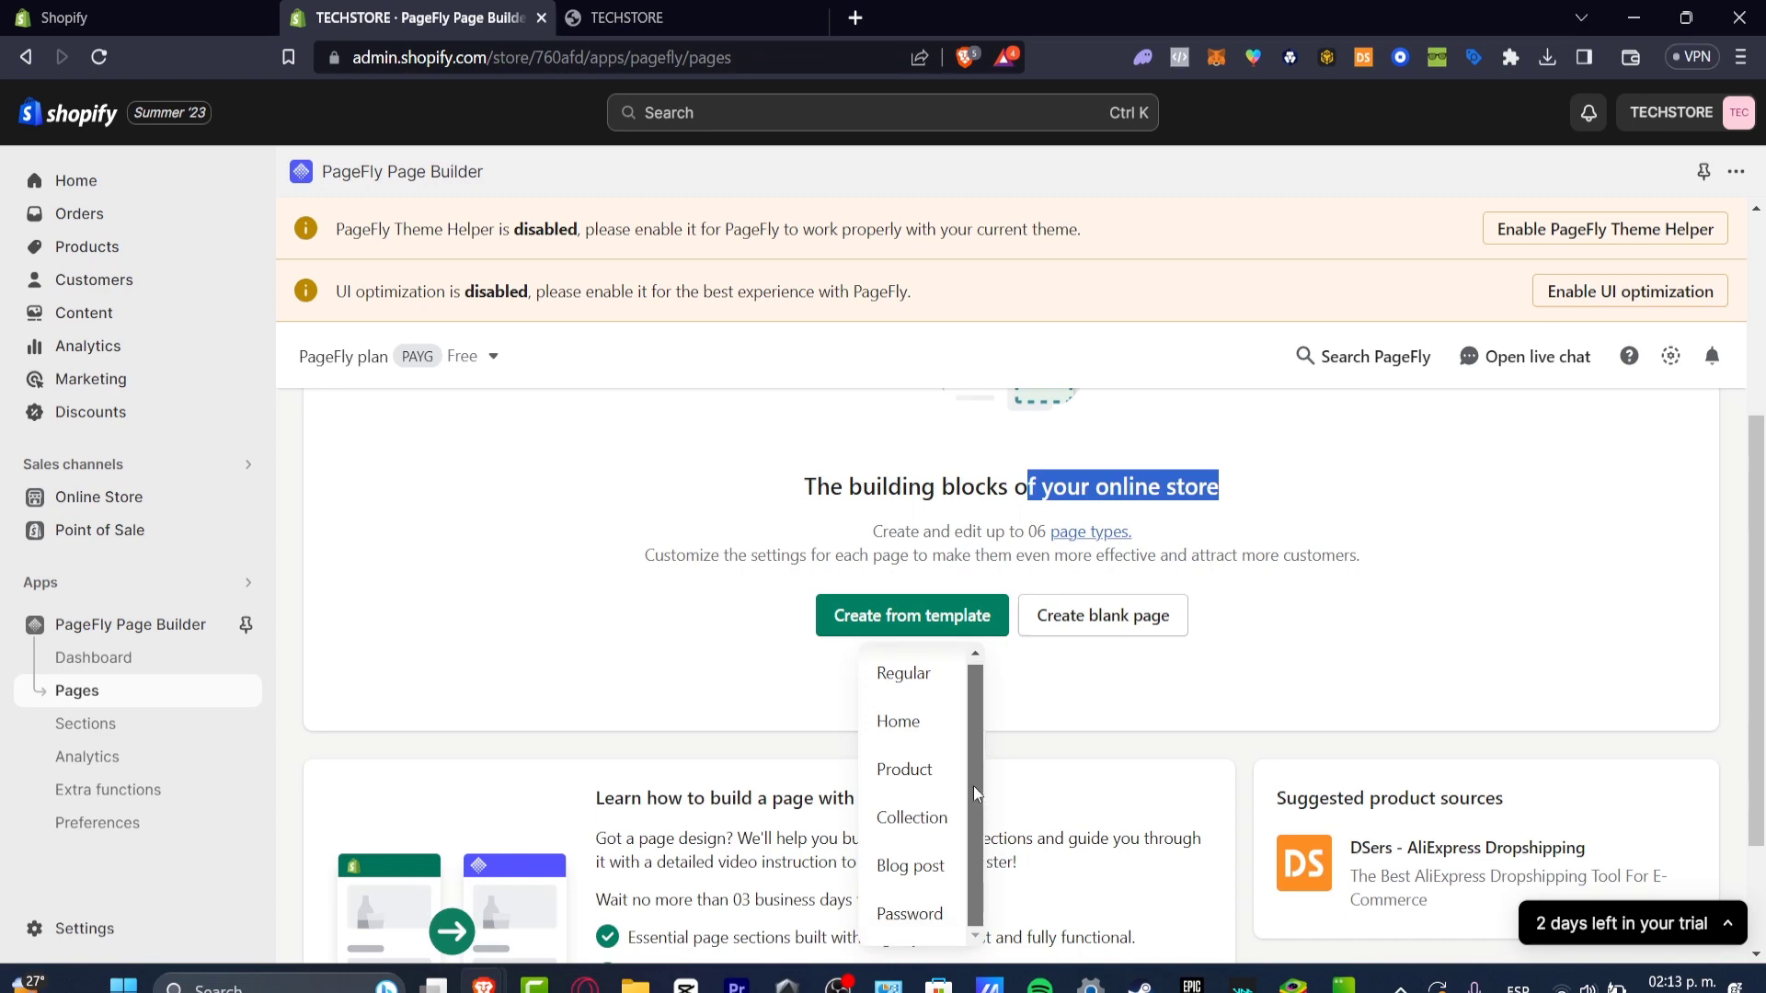
{"action": "left_click", "coordinate": [743, 11]}
{"action": "scroll", "coordinate": [918, 436], "scroll_direction": "down", "scroll_amount": 6}
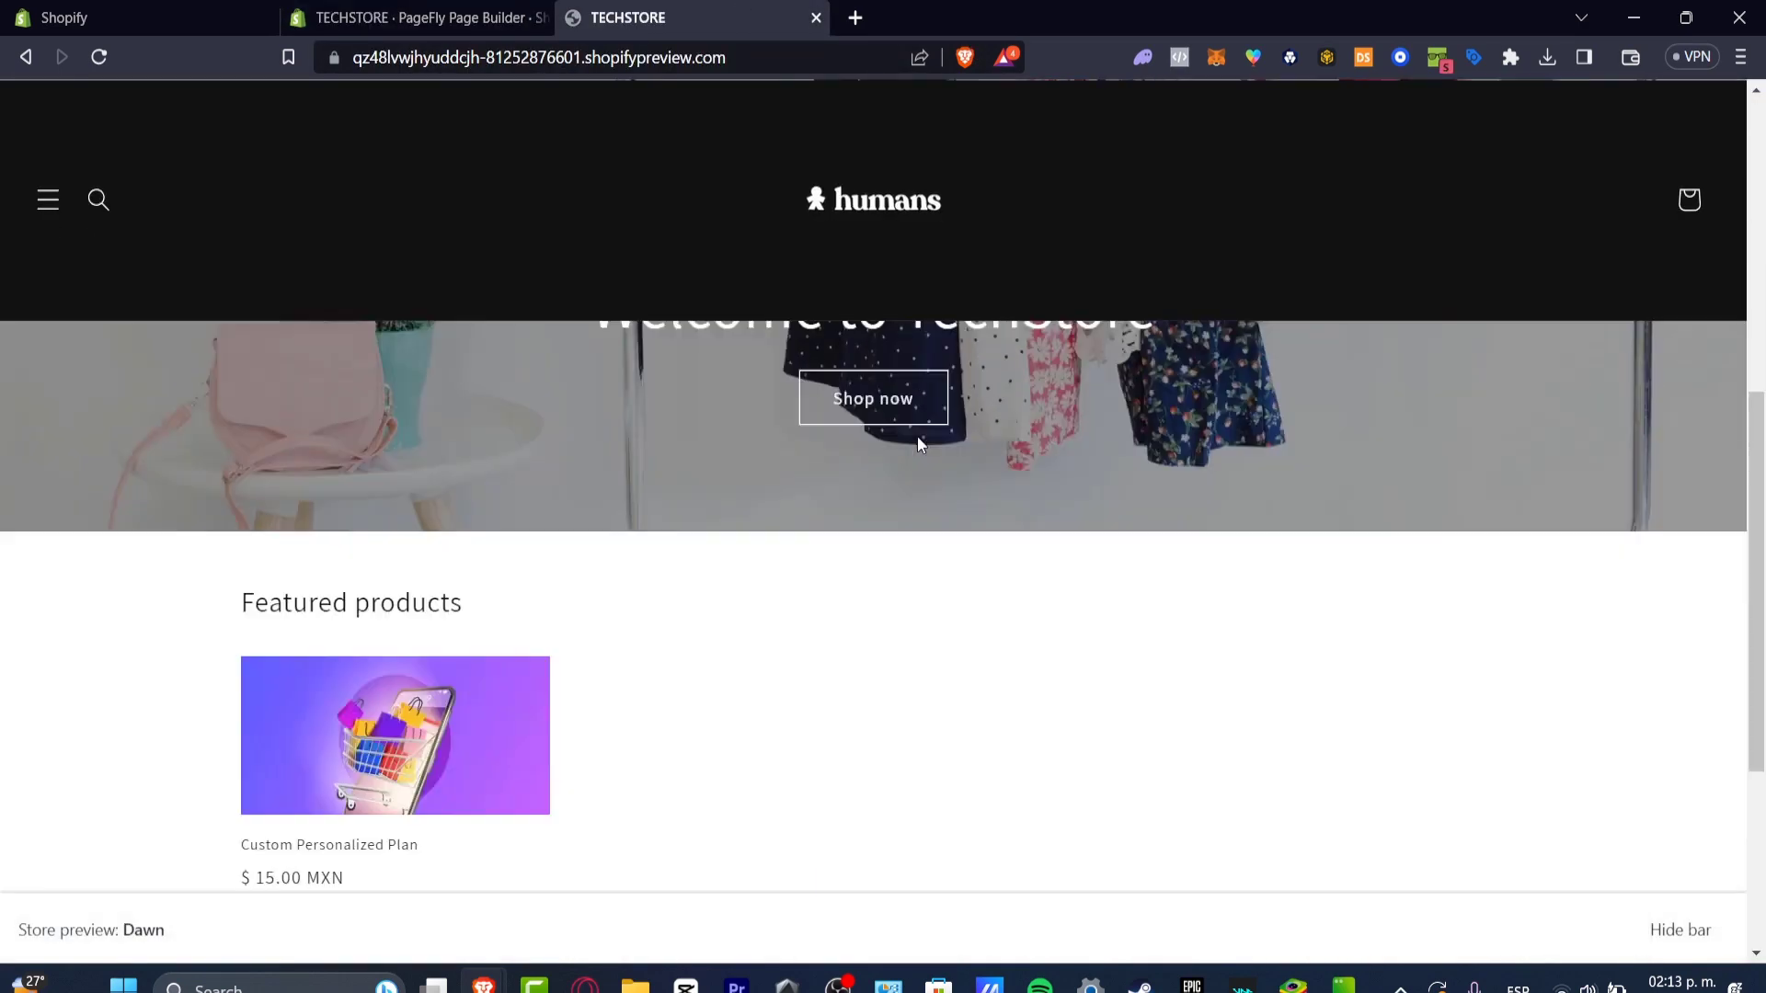
{"action": "scroll", "coordinate": [910, 438], "scroll_direction": "up", "scroll_amount": 6}
{"action": "left_click", "coordinate": [460, 11]}
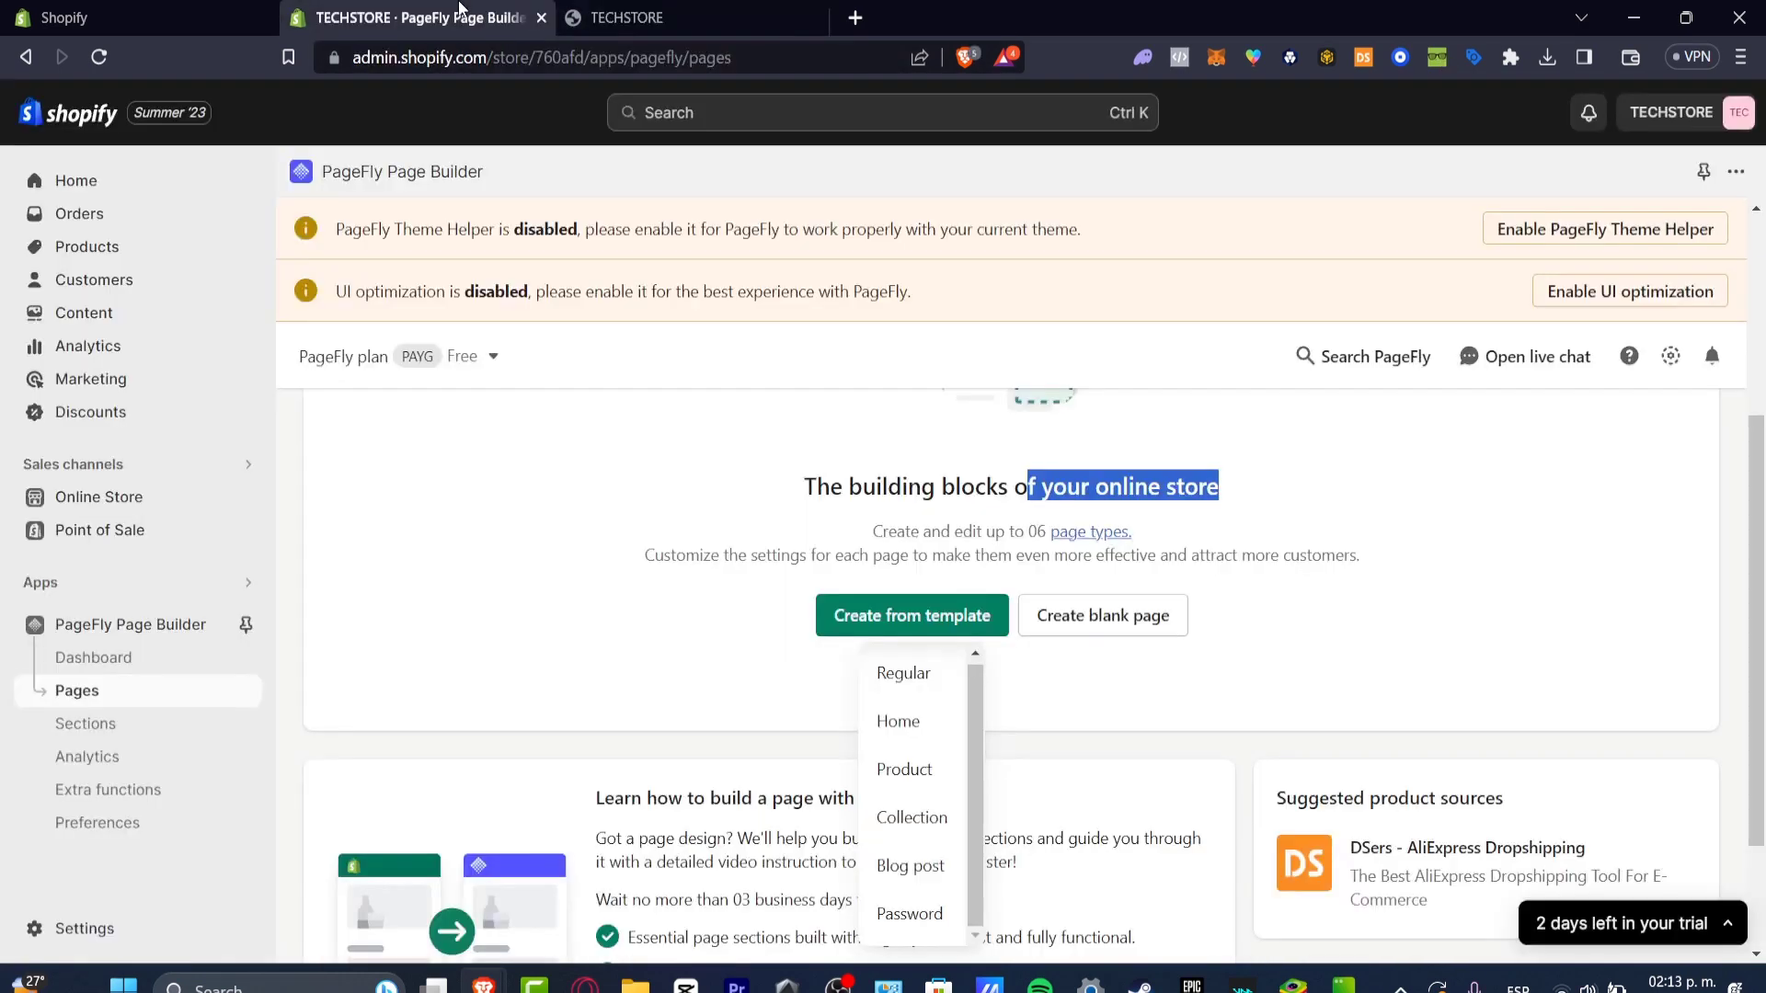
{"action": "left_click", "coordinate": [920, 723]}
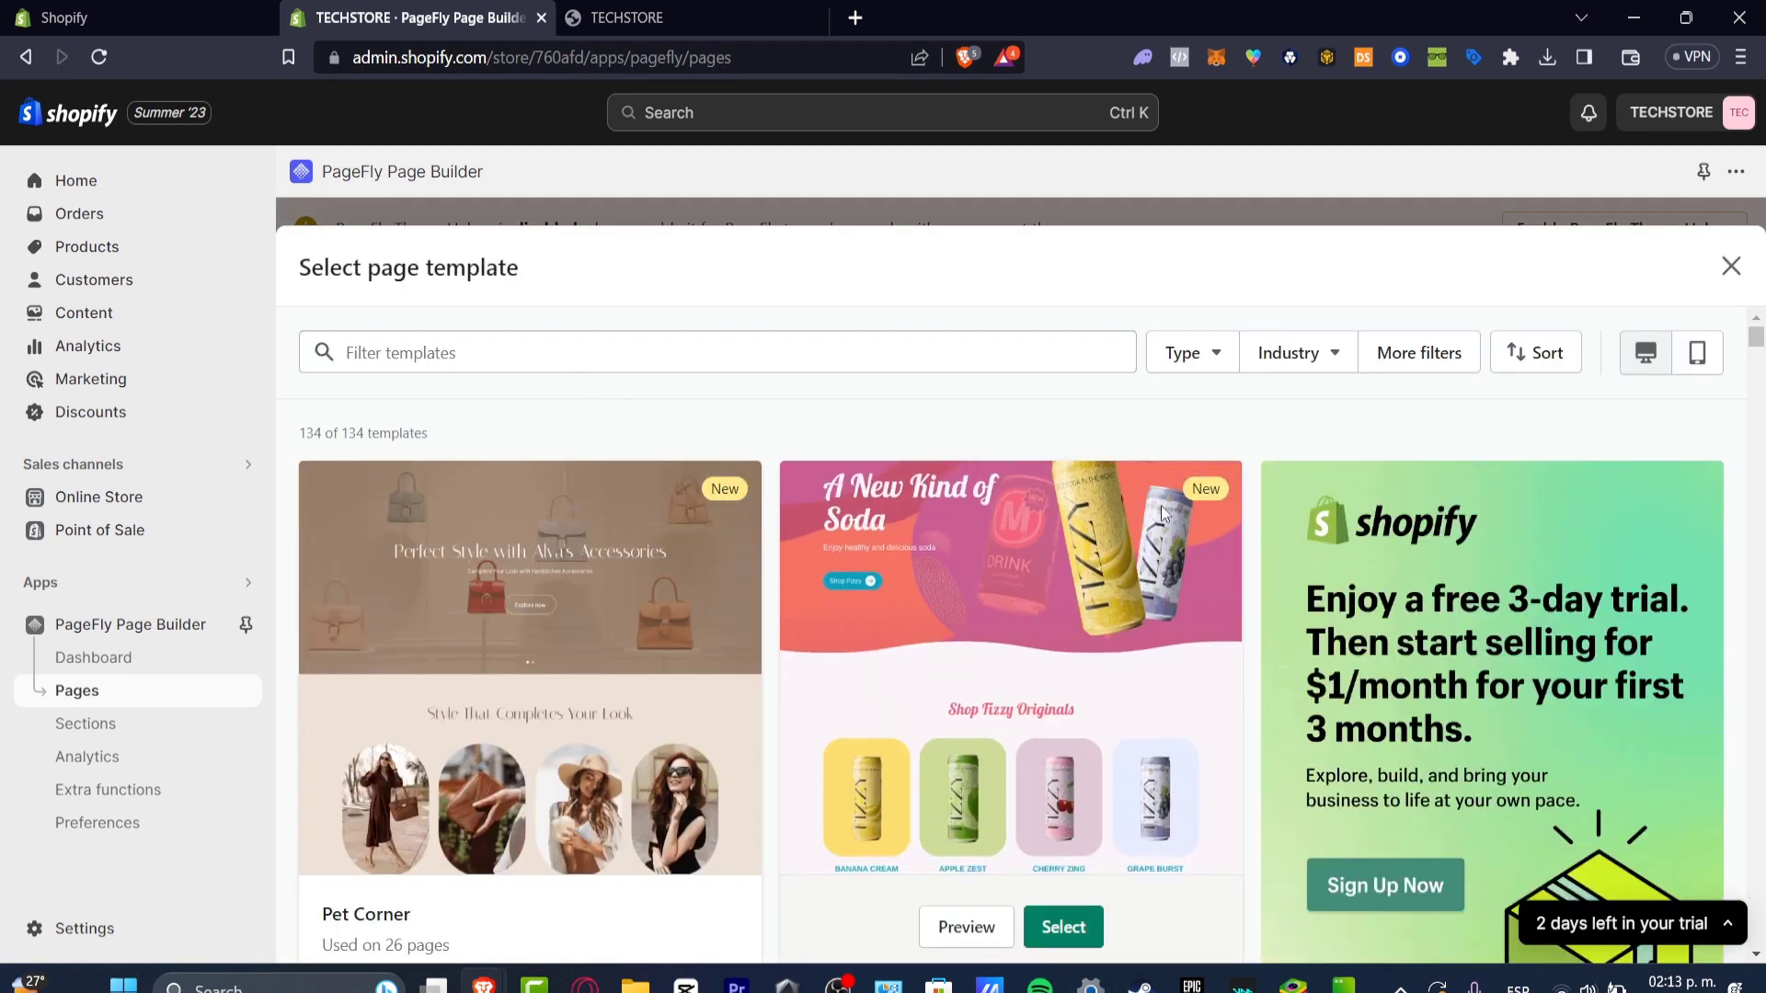
Filter the template gallery to the Home page type and the Service industry.
{"action": "mouse_move", "coordinate": [1089, 508]}
{"action": "scroll", "coordinate": [1089, 506], "scroll_direction": "down", "scroll_amount": 10}
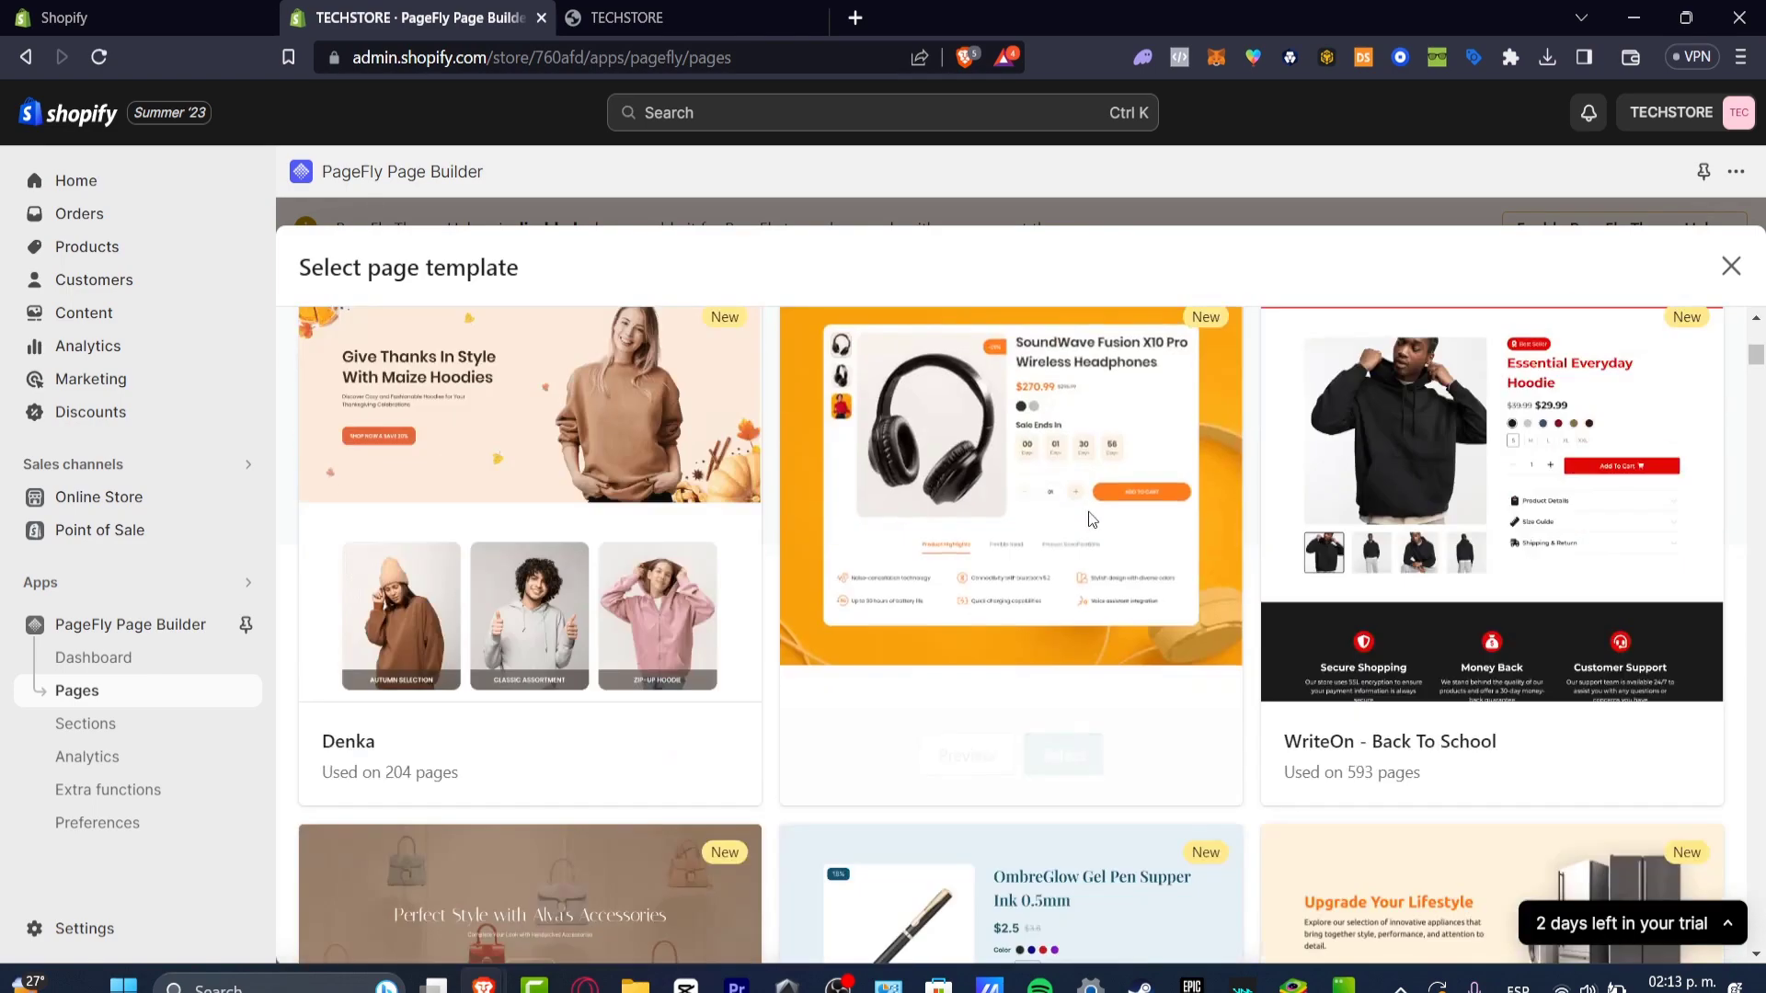
{"action": "scroll", "coordinate": [1095, 537], "scroll_direction": "up", "scroll_amount": 10}
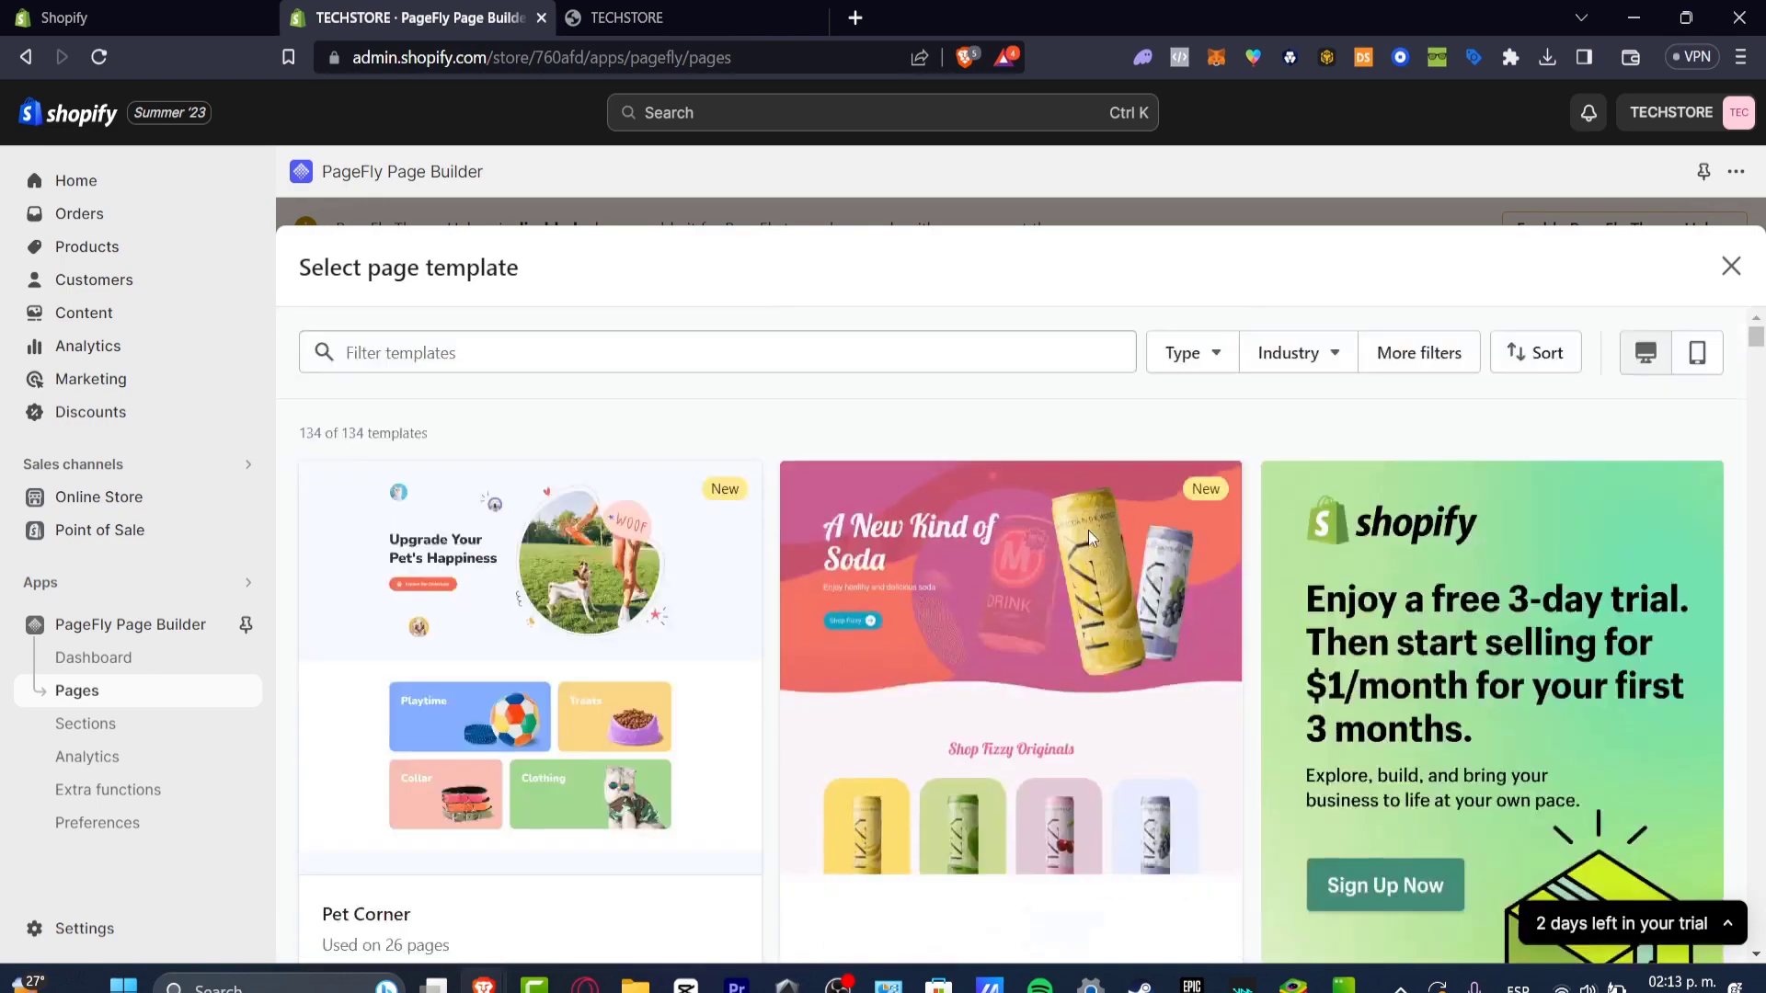
{"action": "left_click", "coordinate": [1210, 363]}
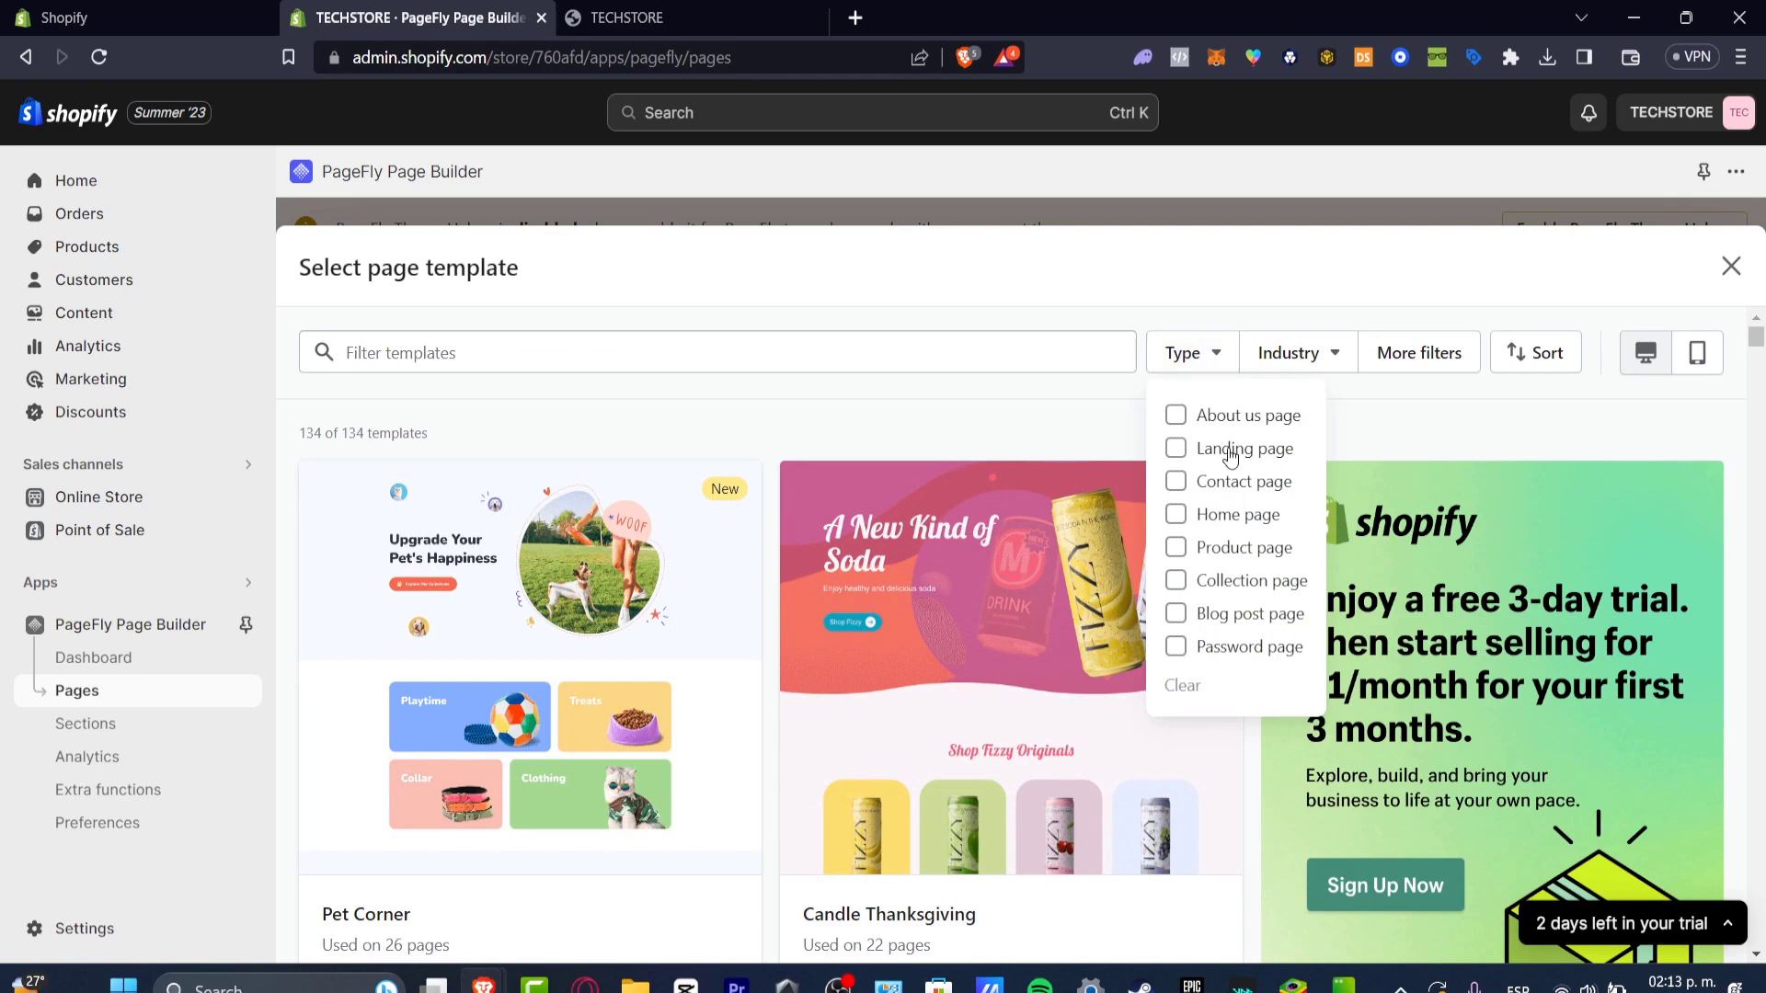
{"action": "left_click", "coordinate": [1177, 514]}
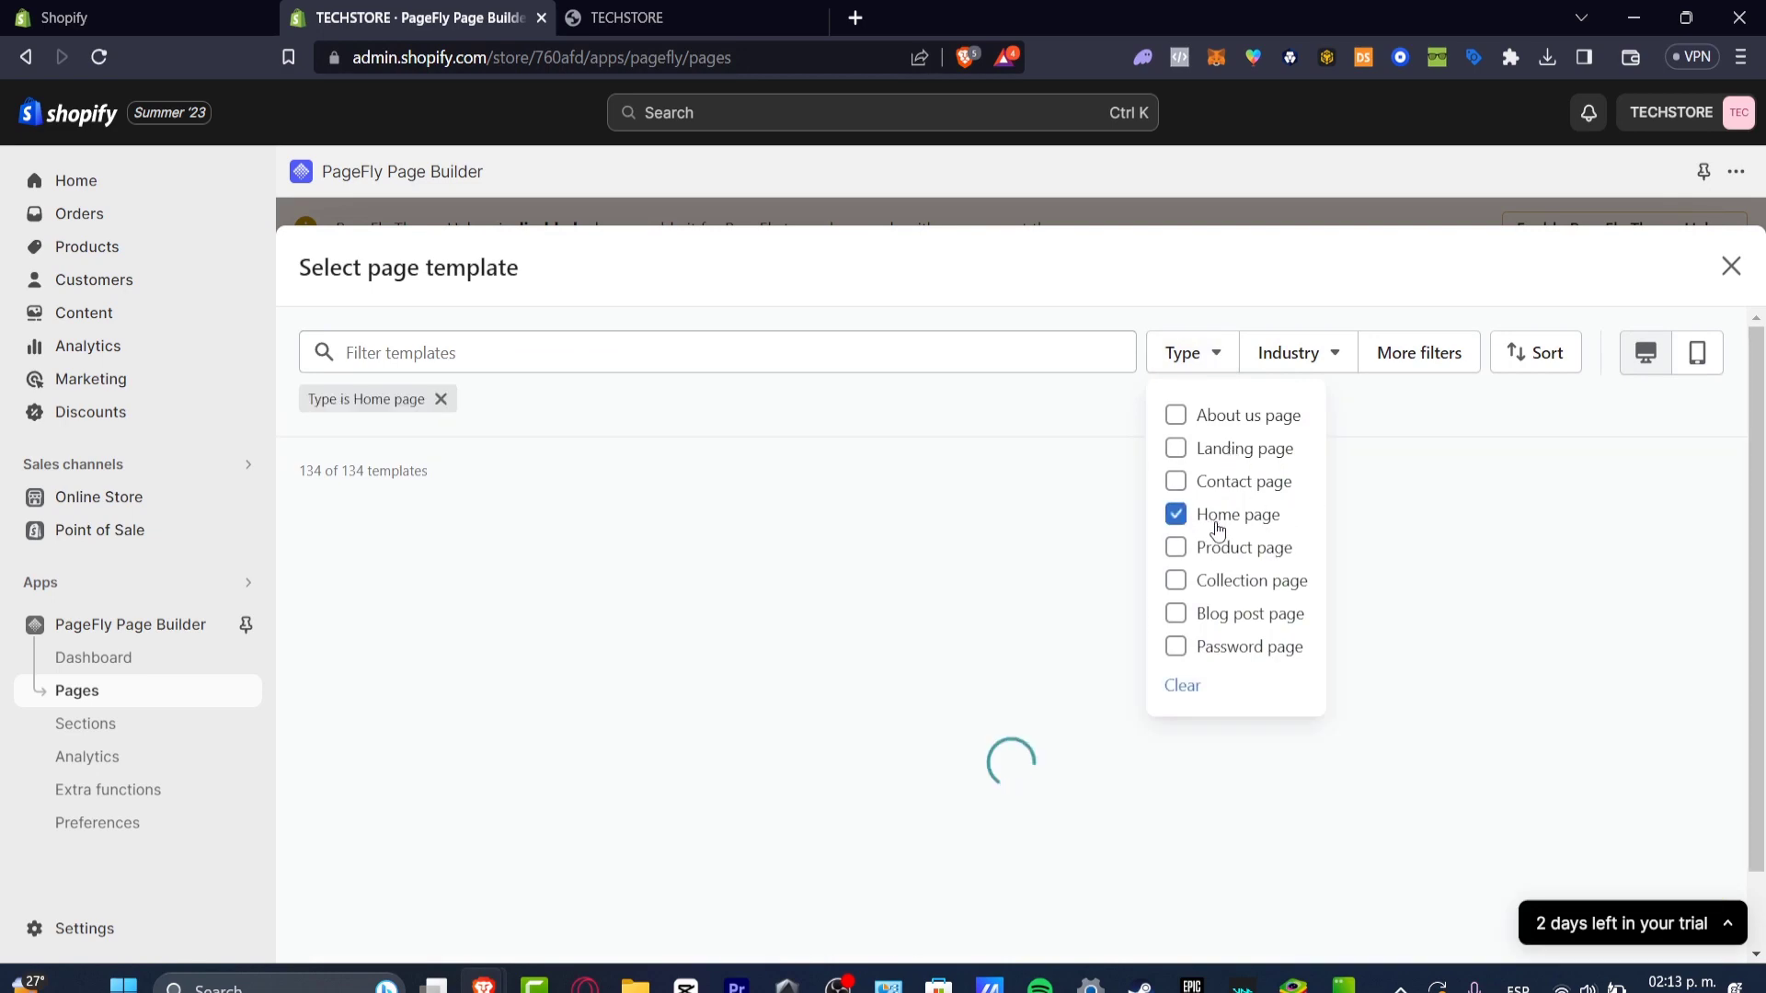
{"action": "left_click", "coordinate": [1288, 358]}
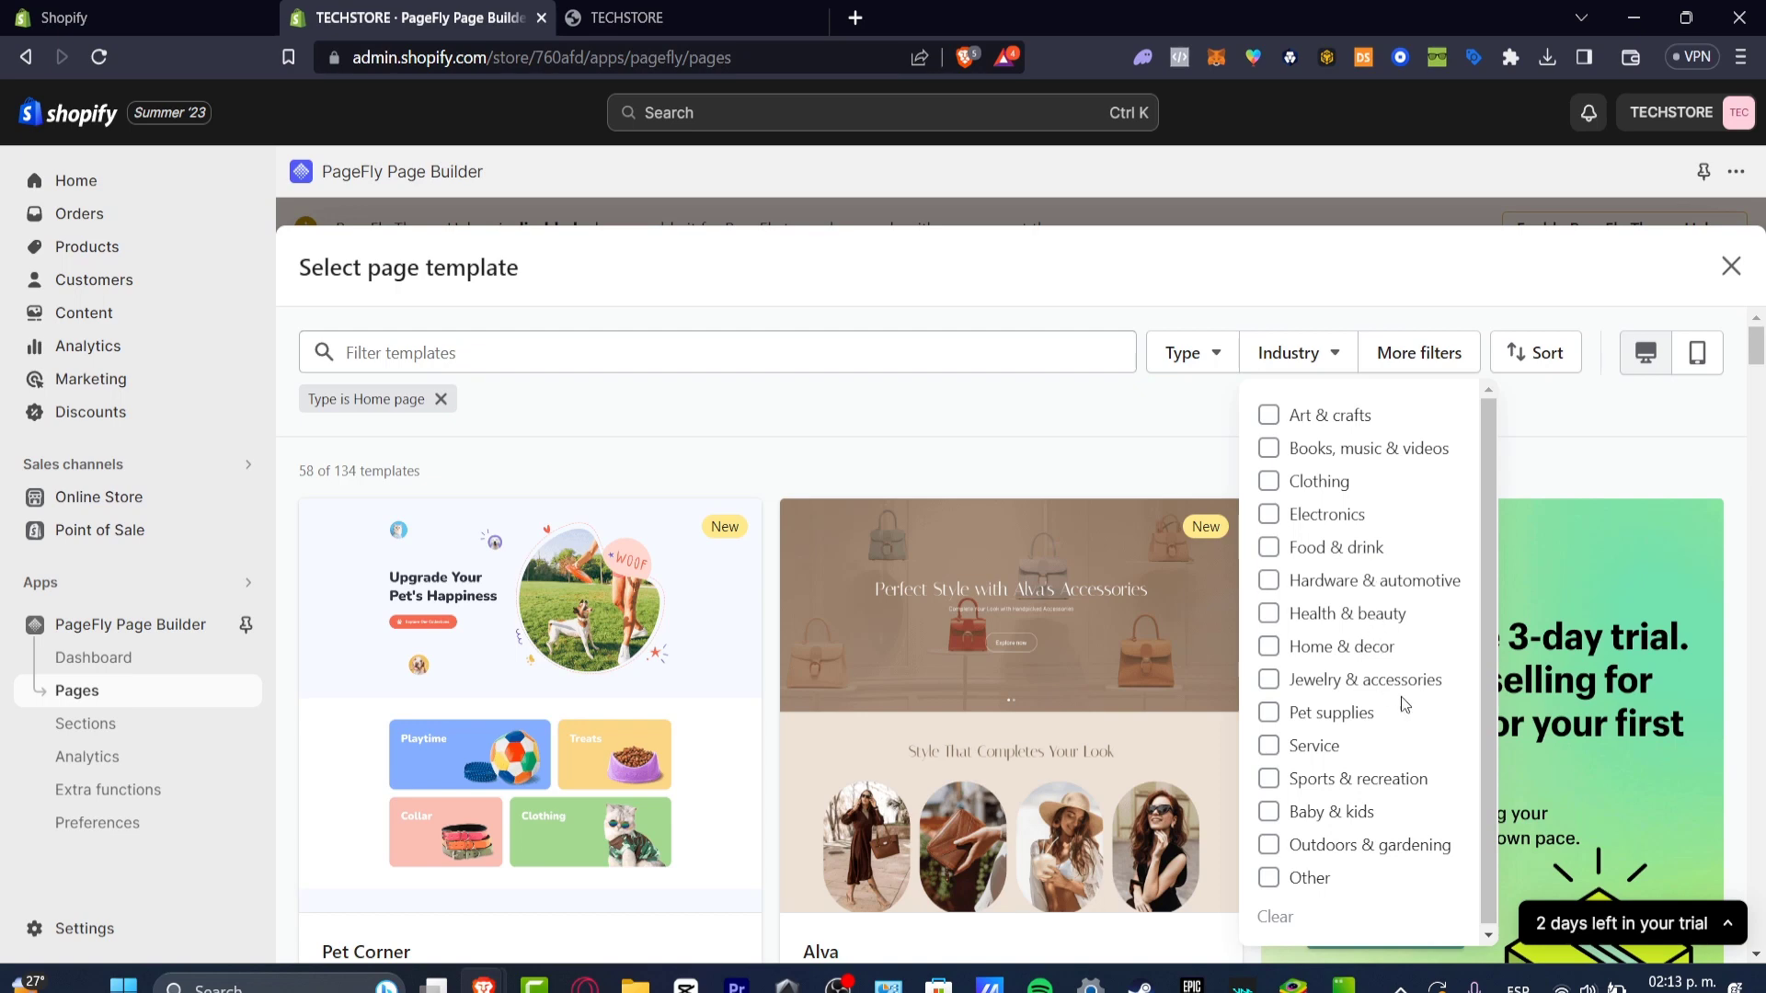
{"action": "left_click", "coordinate": [1270, 746]}
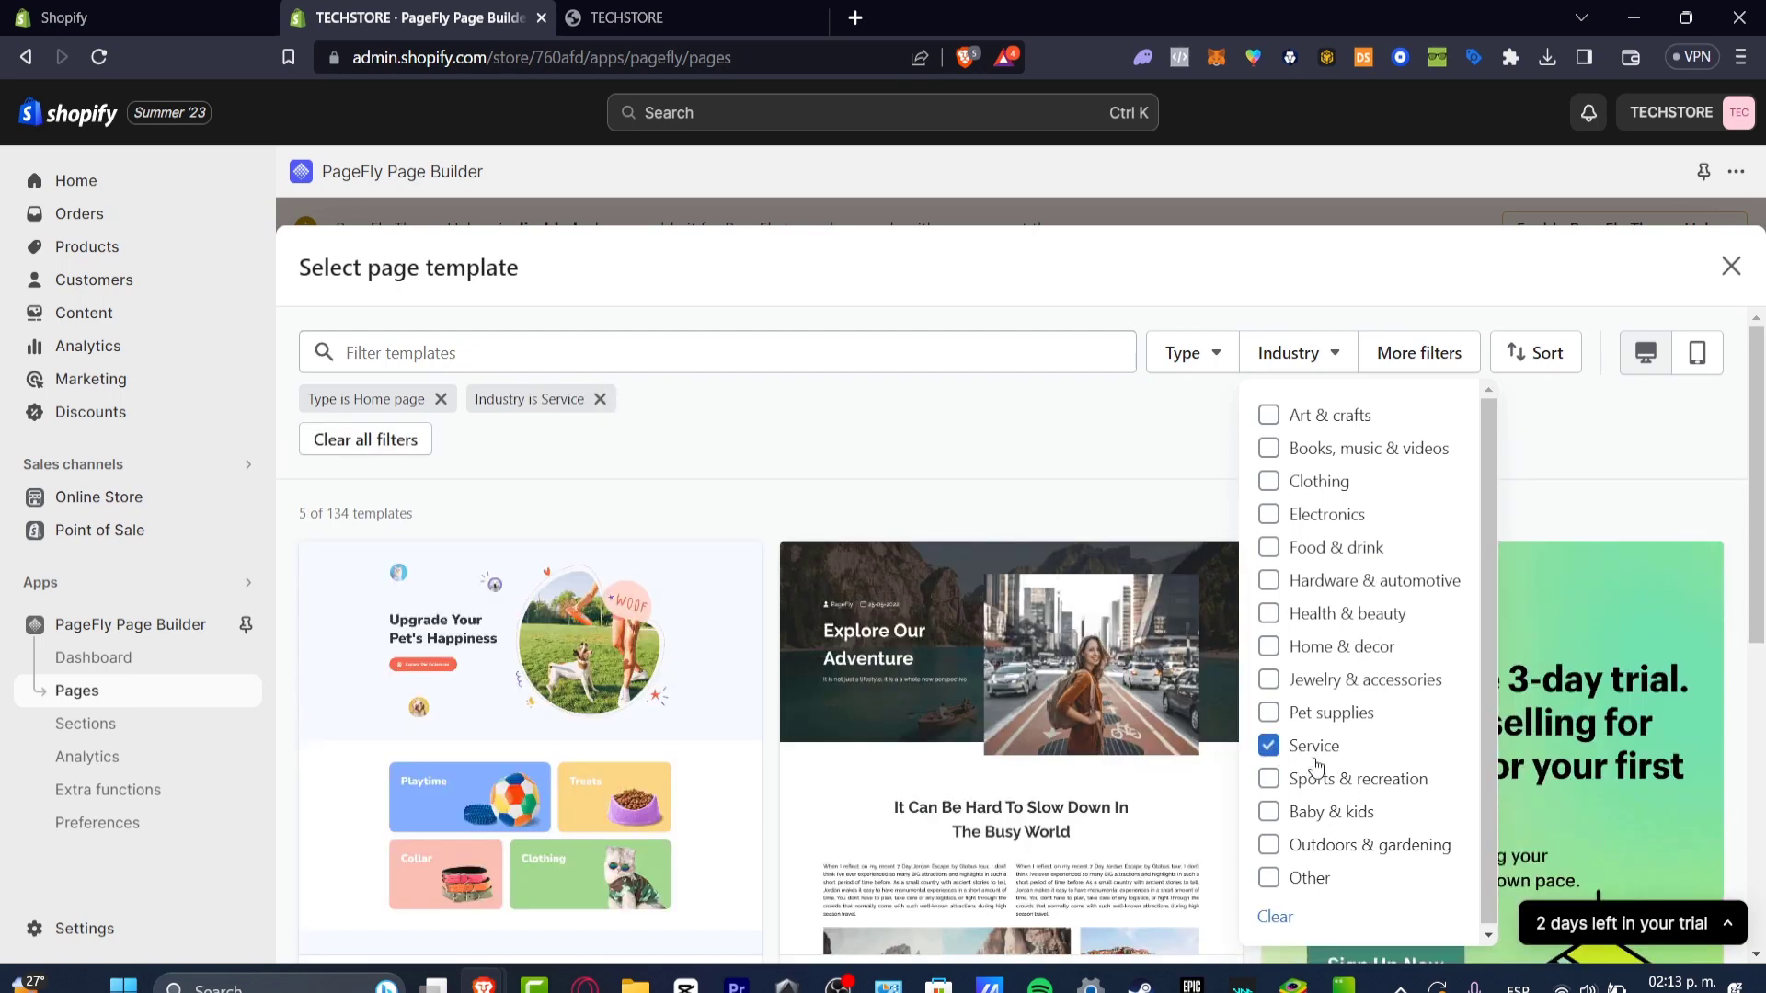
Try the Luxury style in More filters, then remove it, leaving five templates.
{"action": "left_click", "coordinate": [1410, 354]}
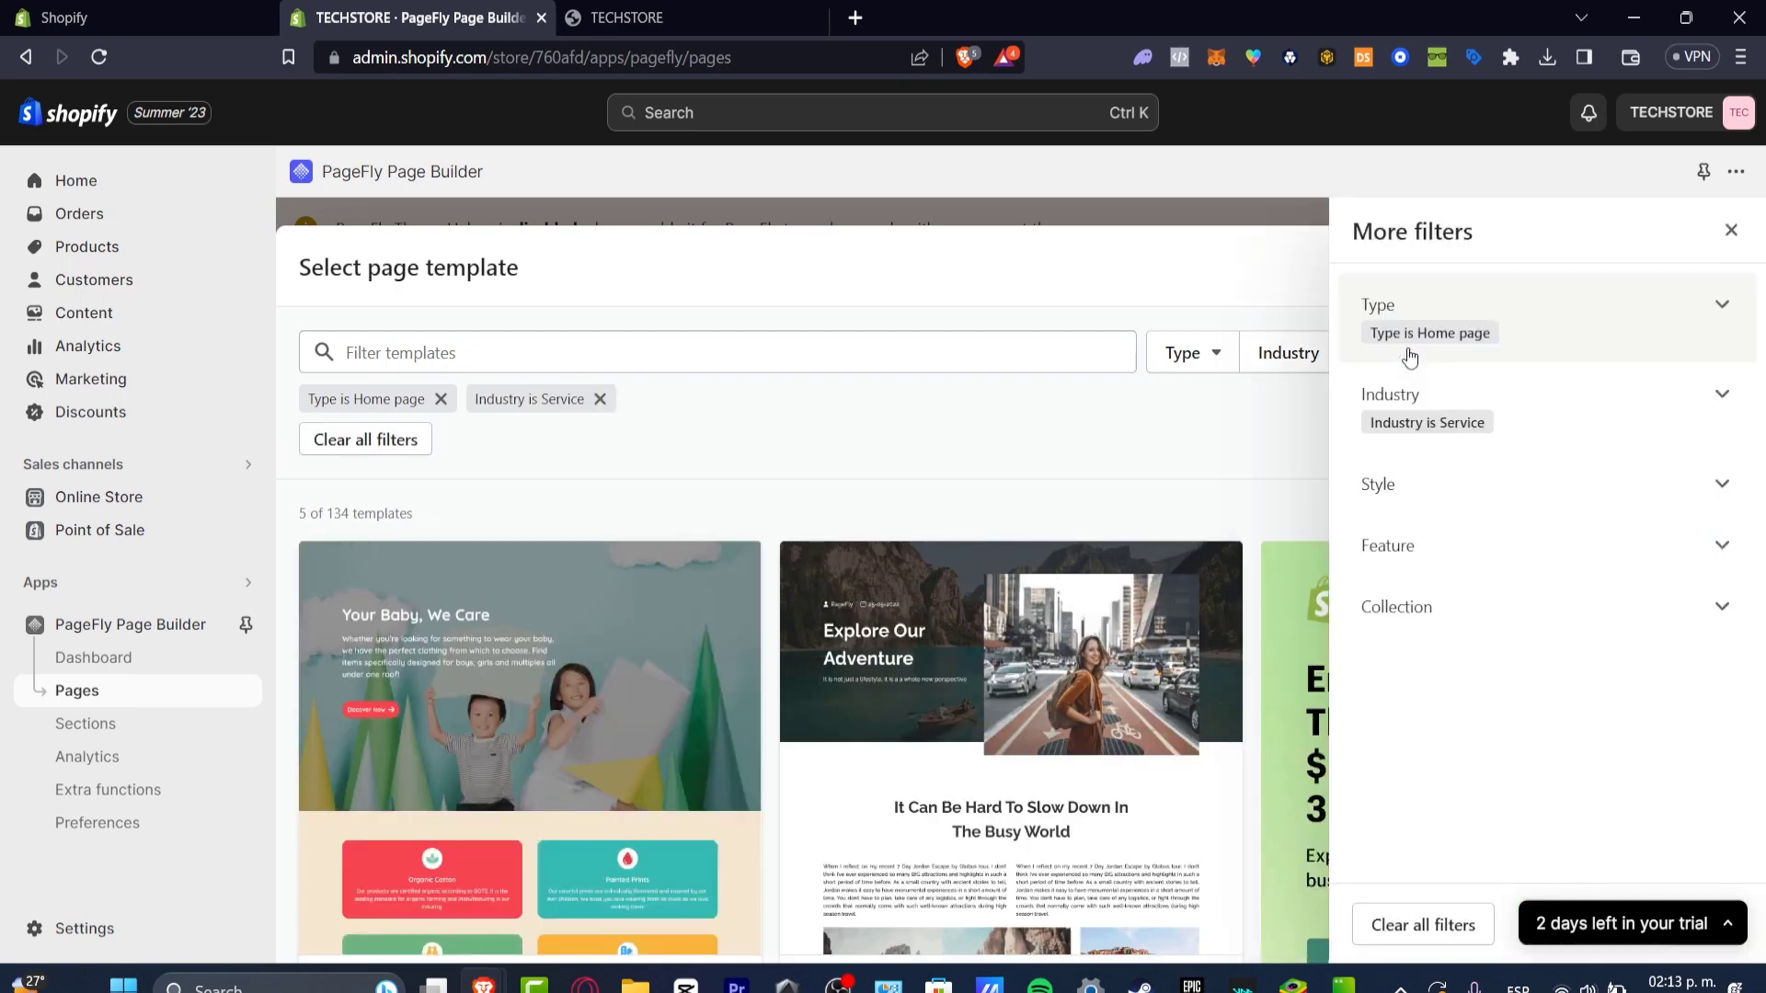
{"action": "left_click", "coordinate": [1482, 505]}
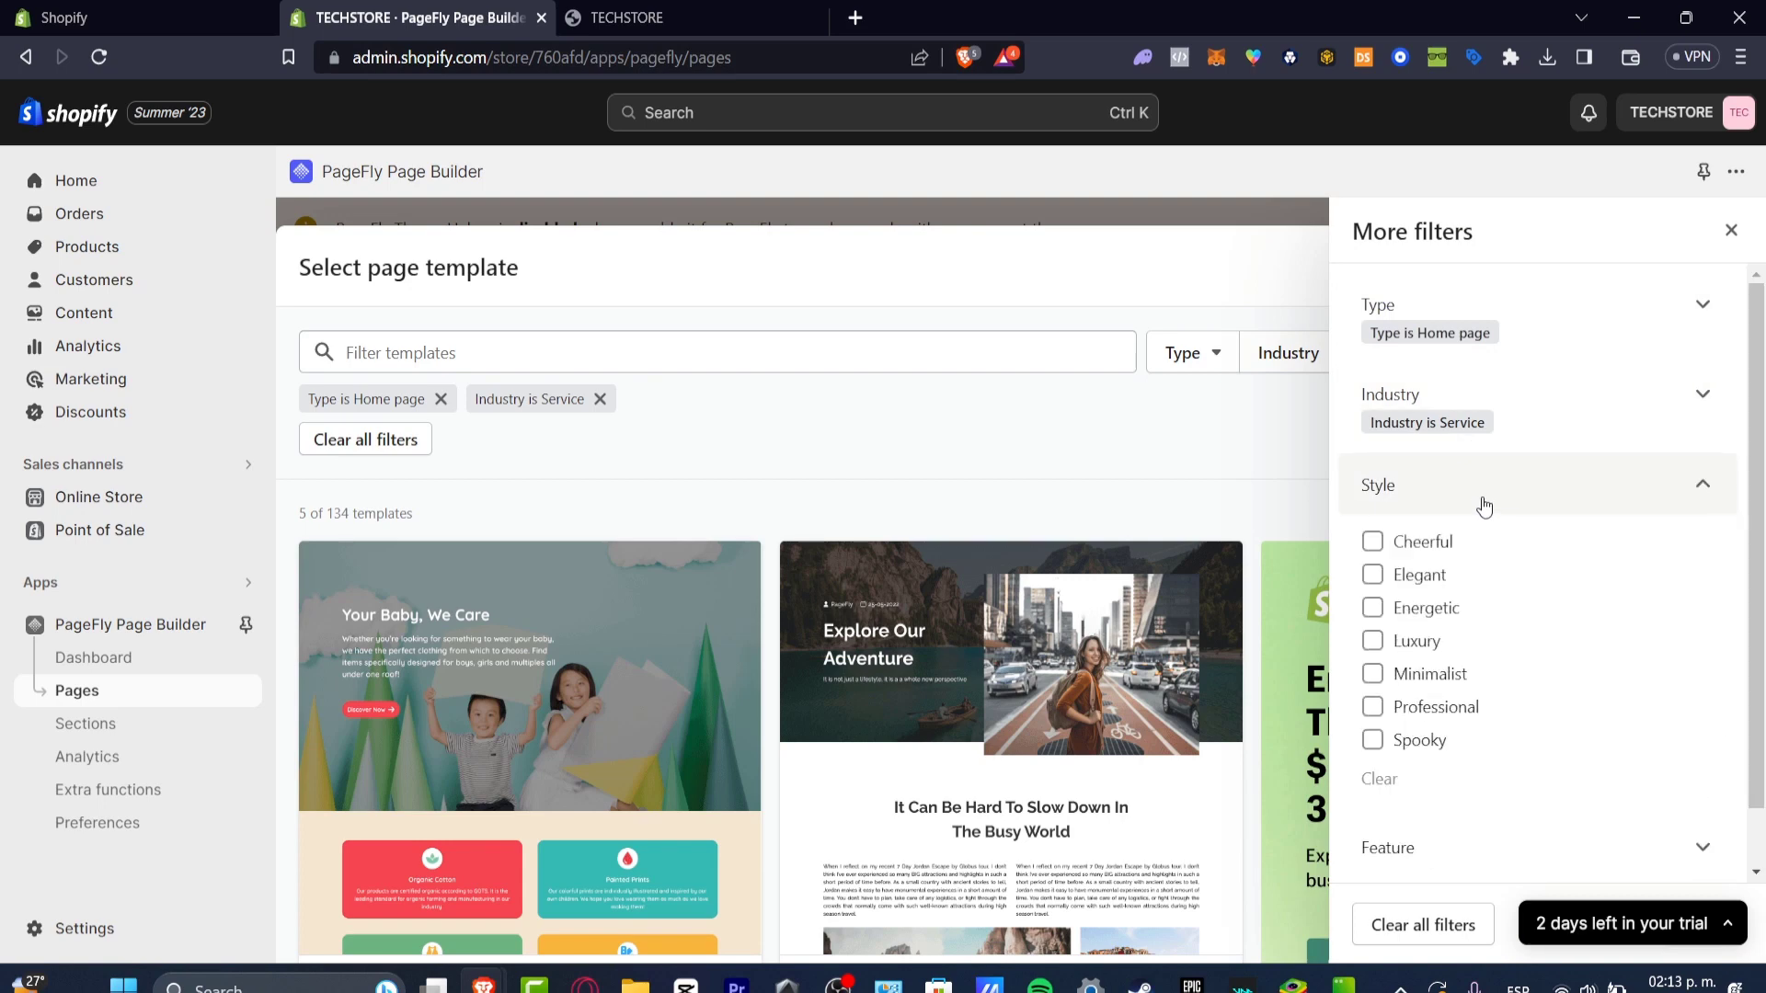
{"action": "left_click", "coordinate": [1373, 643]}
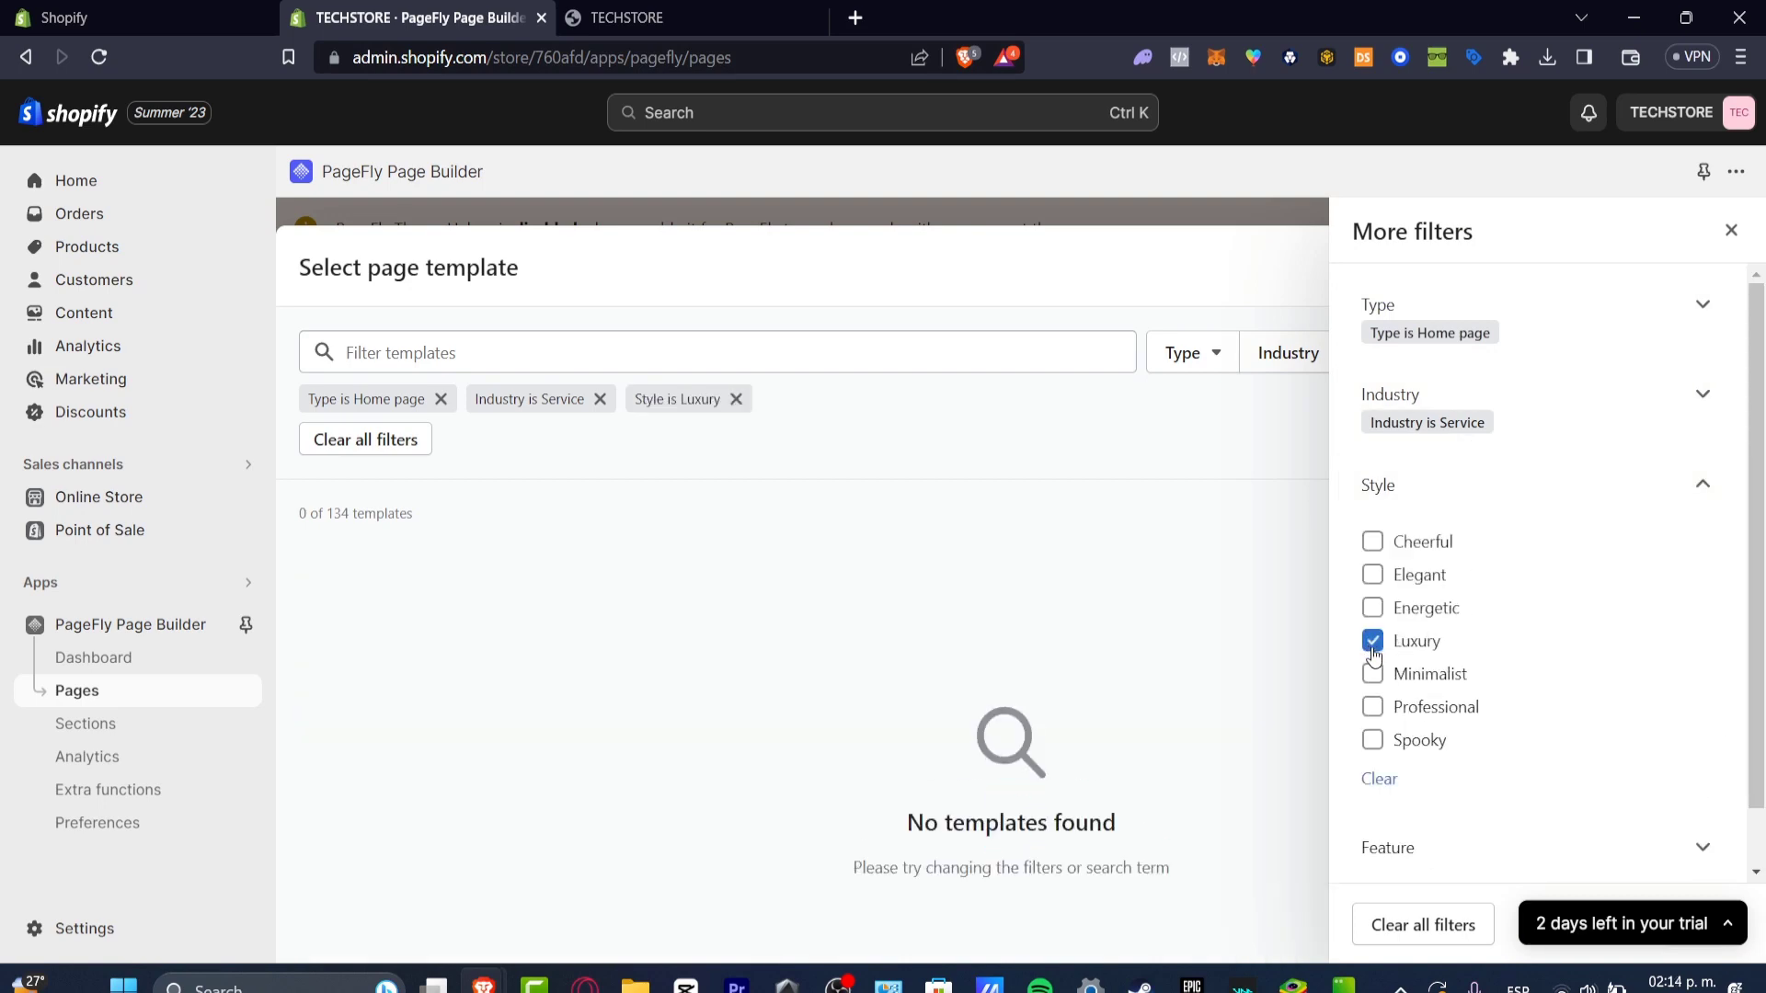
{"action": "left_click", "coordinate": [1372, 643]}
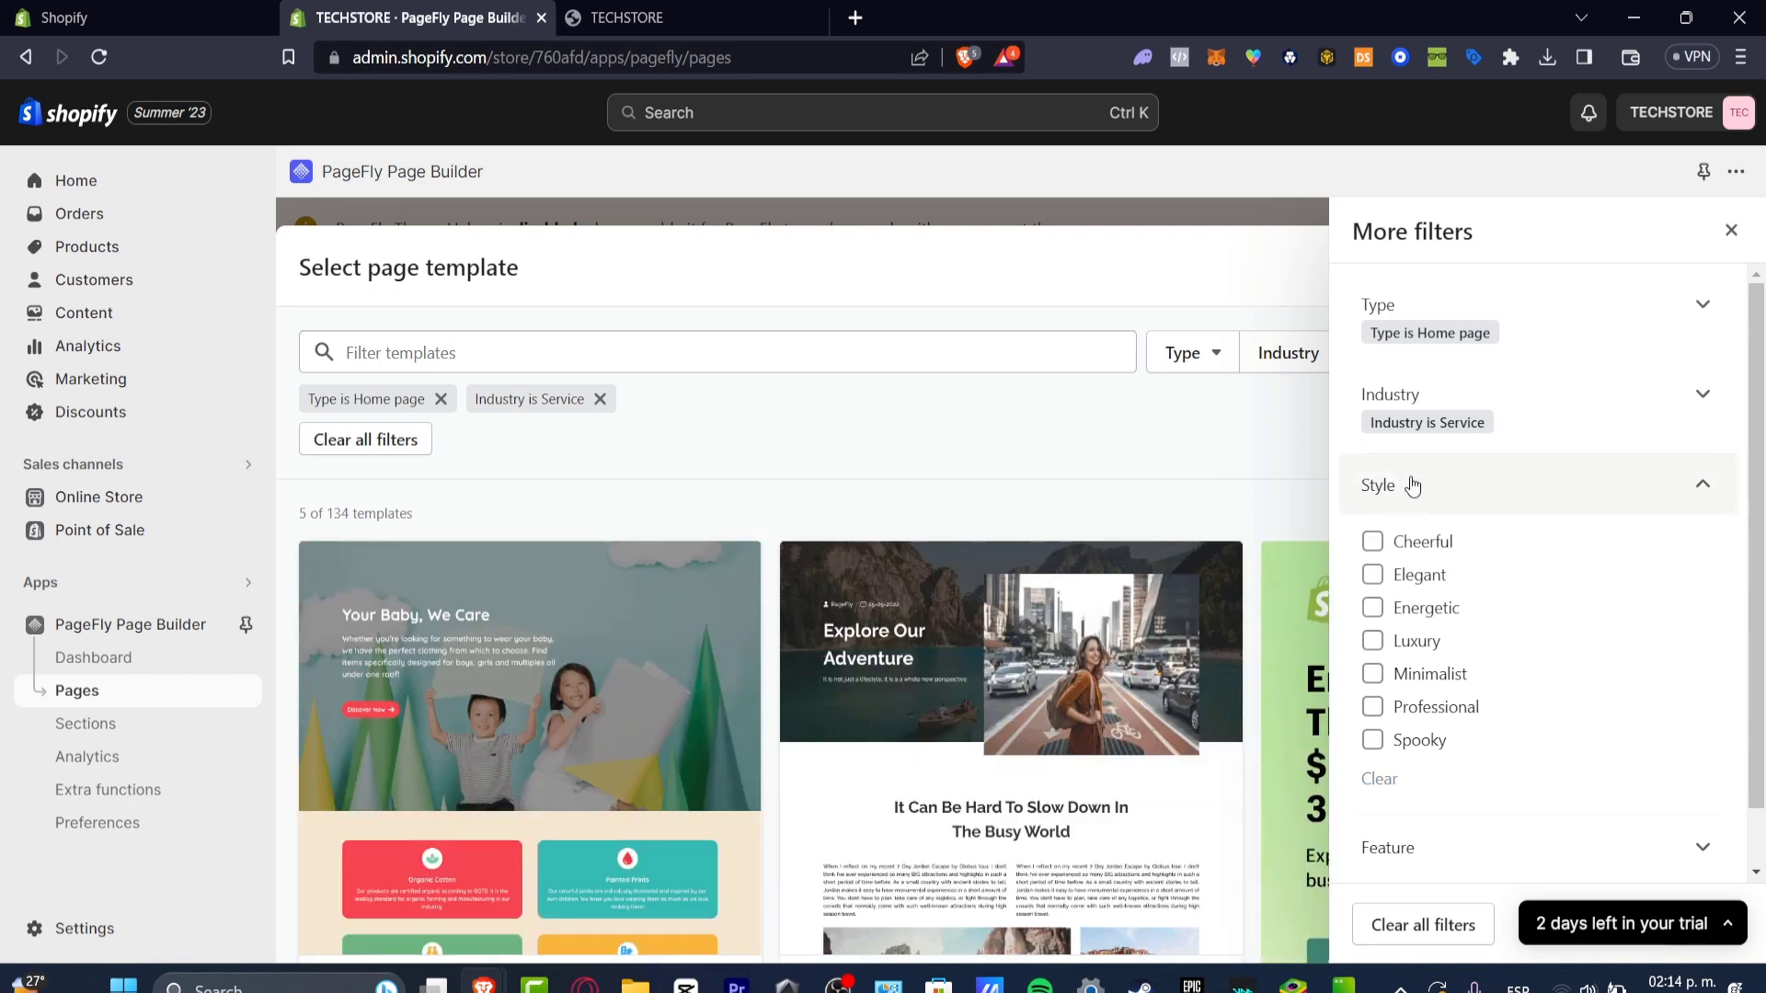
{"action": "left_click", "coordinate": [1459, 481]}
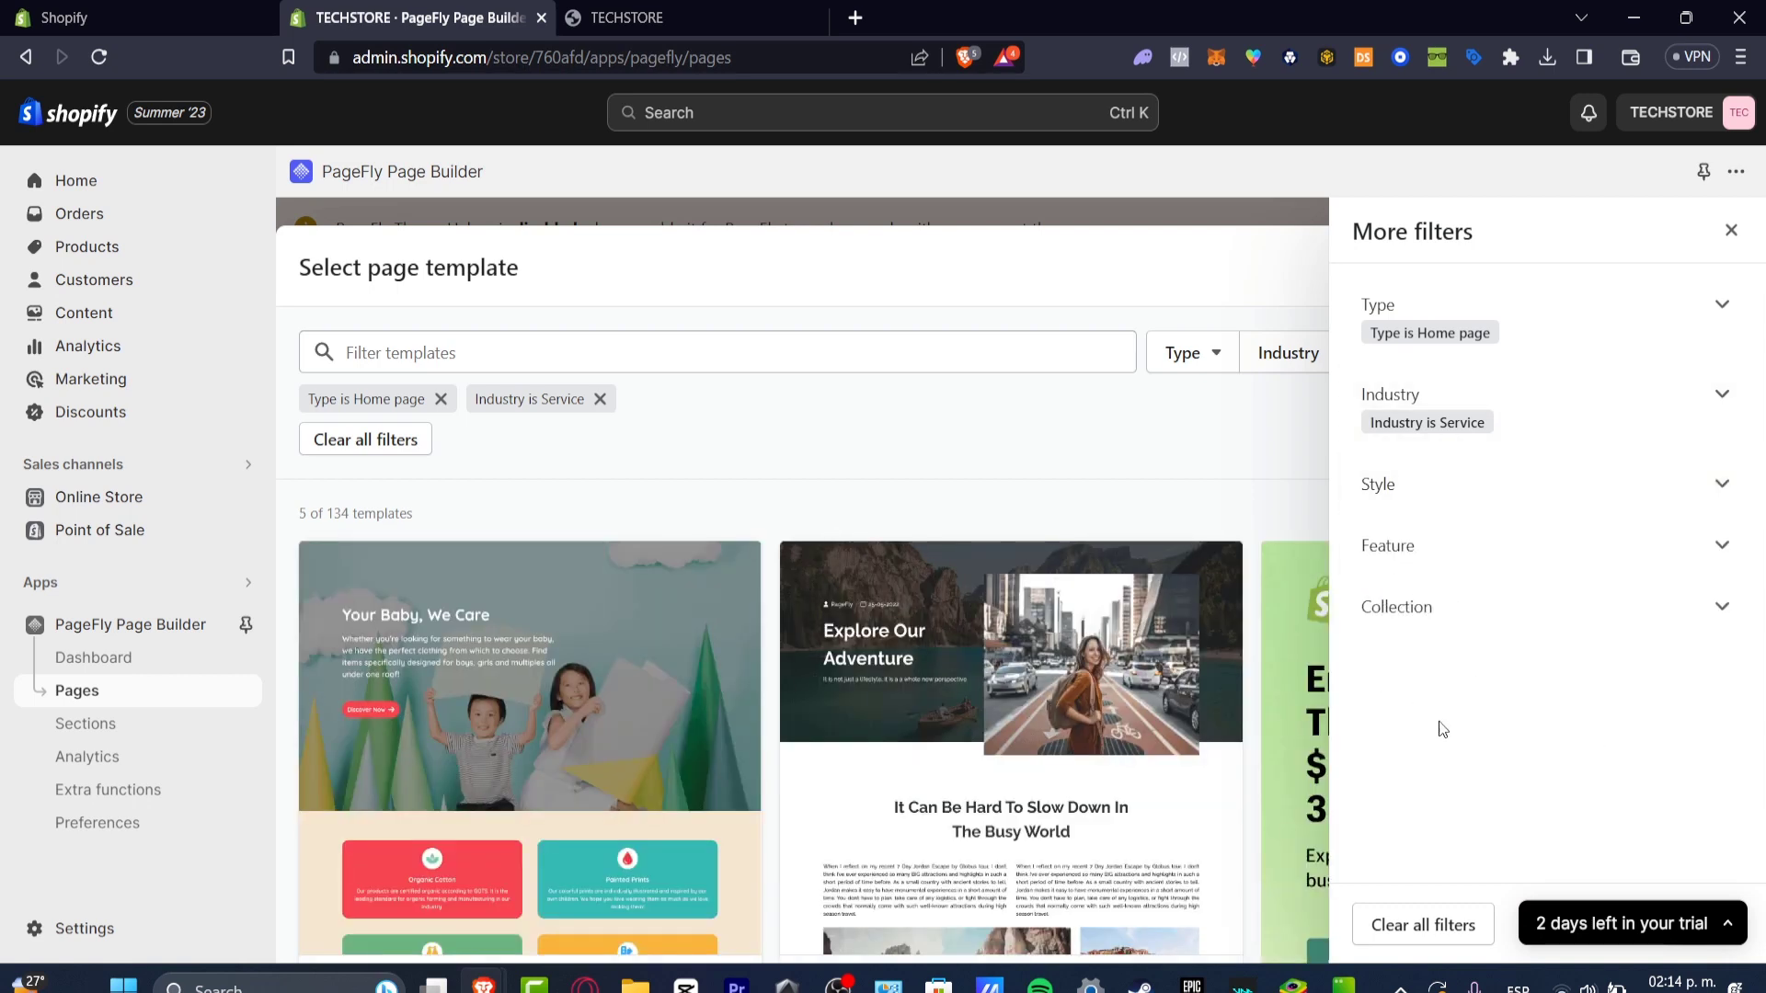
{"action": "left_click", "coordinate": [1714, 237]}
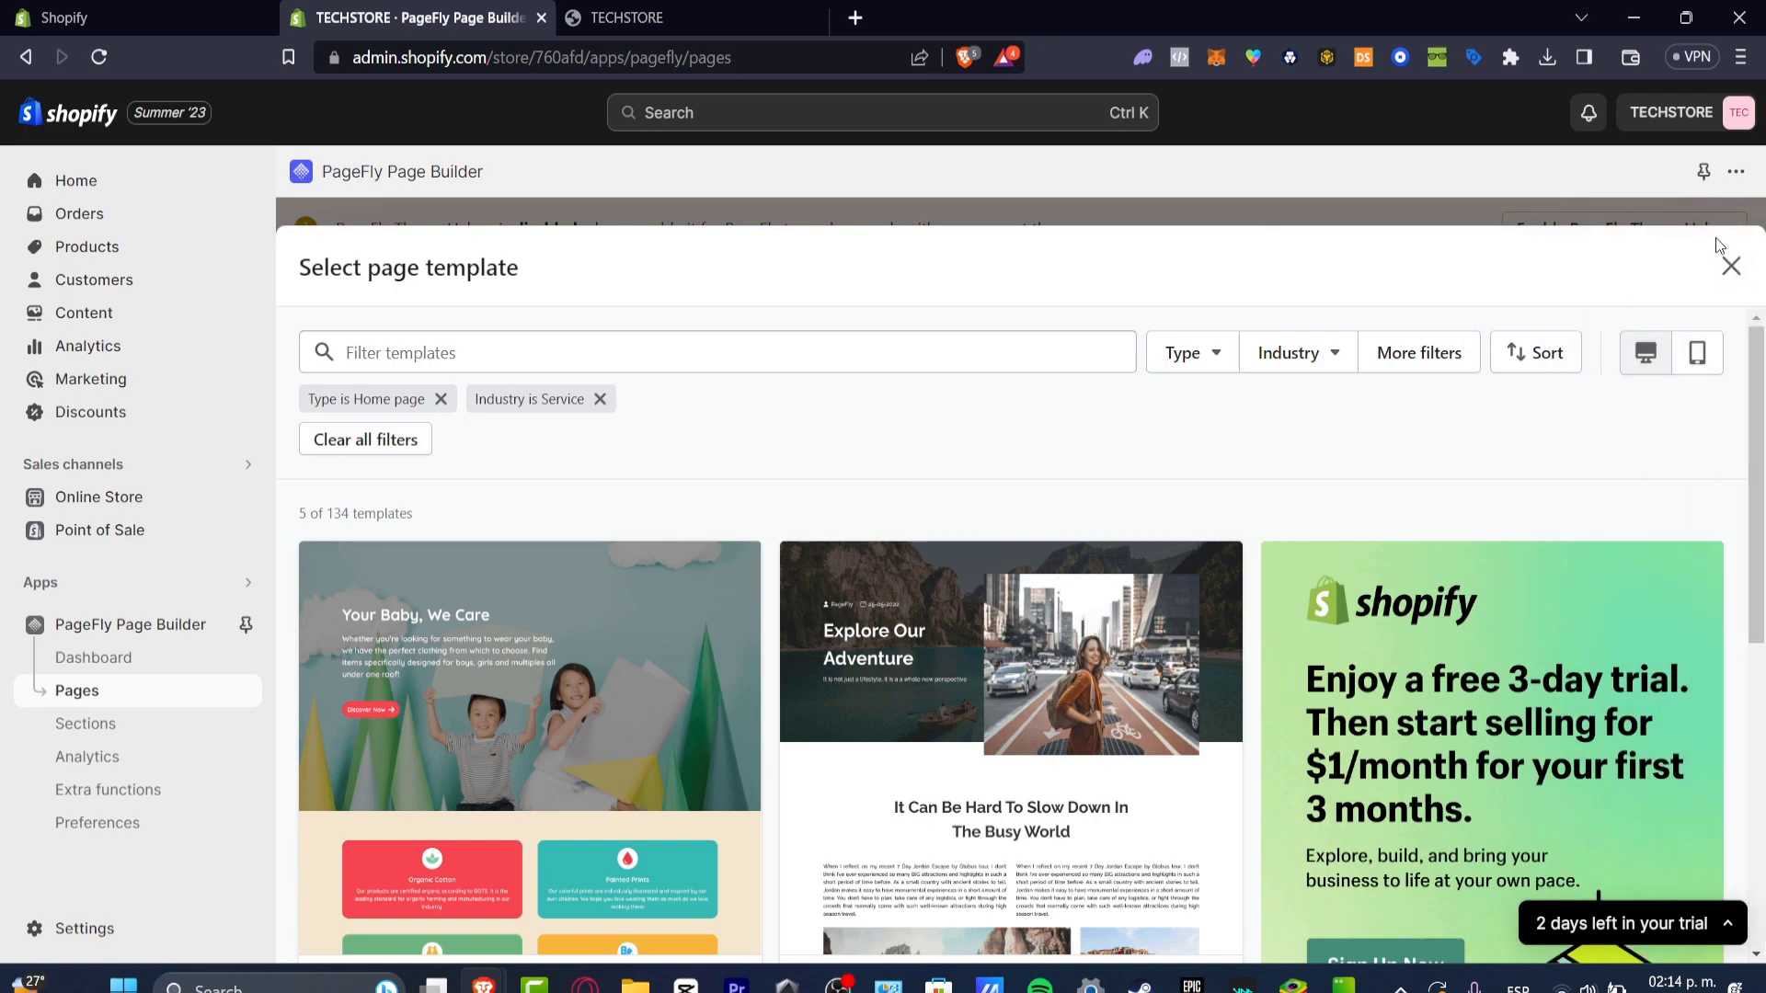
{"action": "scroll", "coordinate": [1326, 482], "scroll_direction": "down", "scroll_amount": 4}
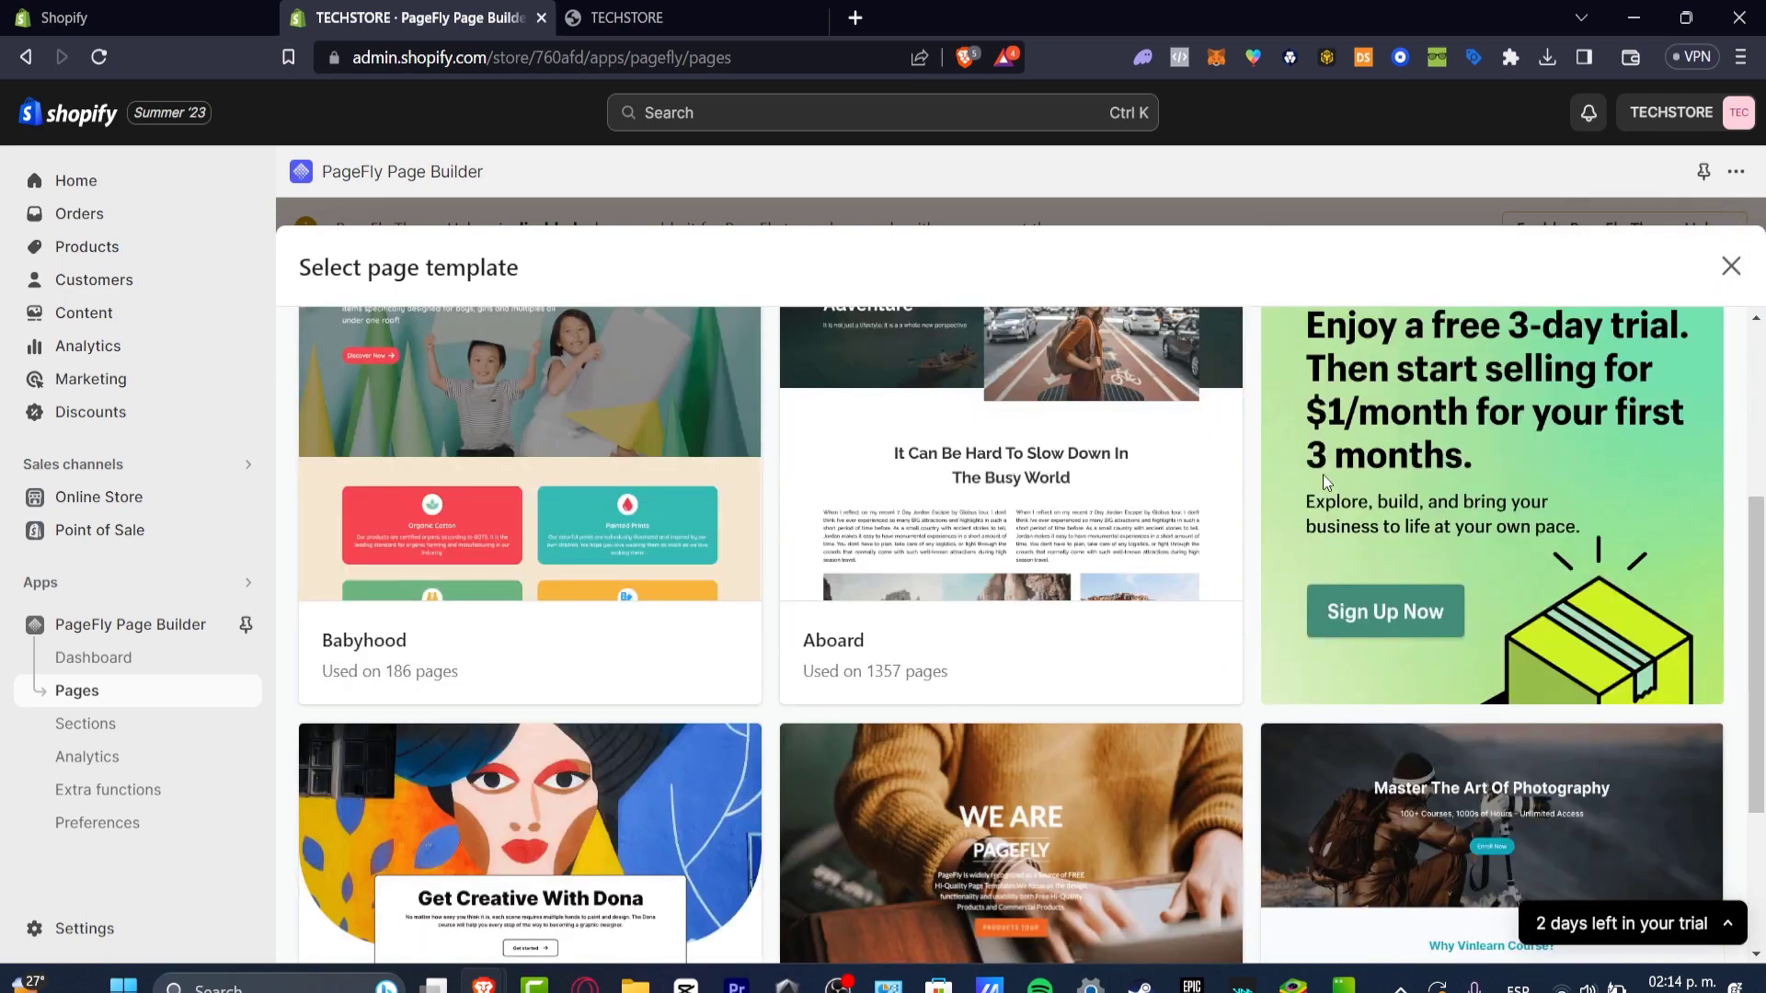
{"action": "scroll", "coordinate": [1325, 476], "scroll_direction": "up", "scroll_amount": 4}
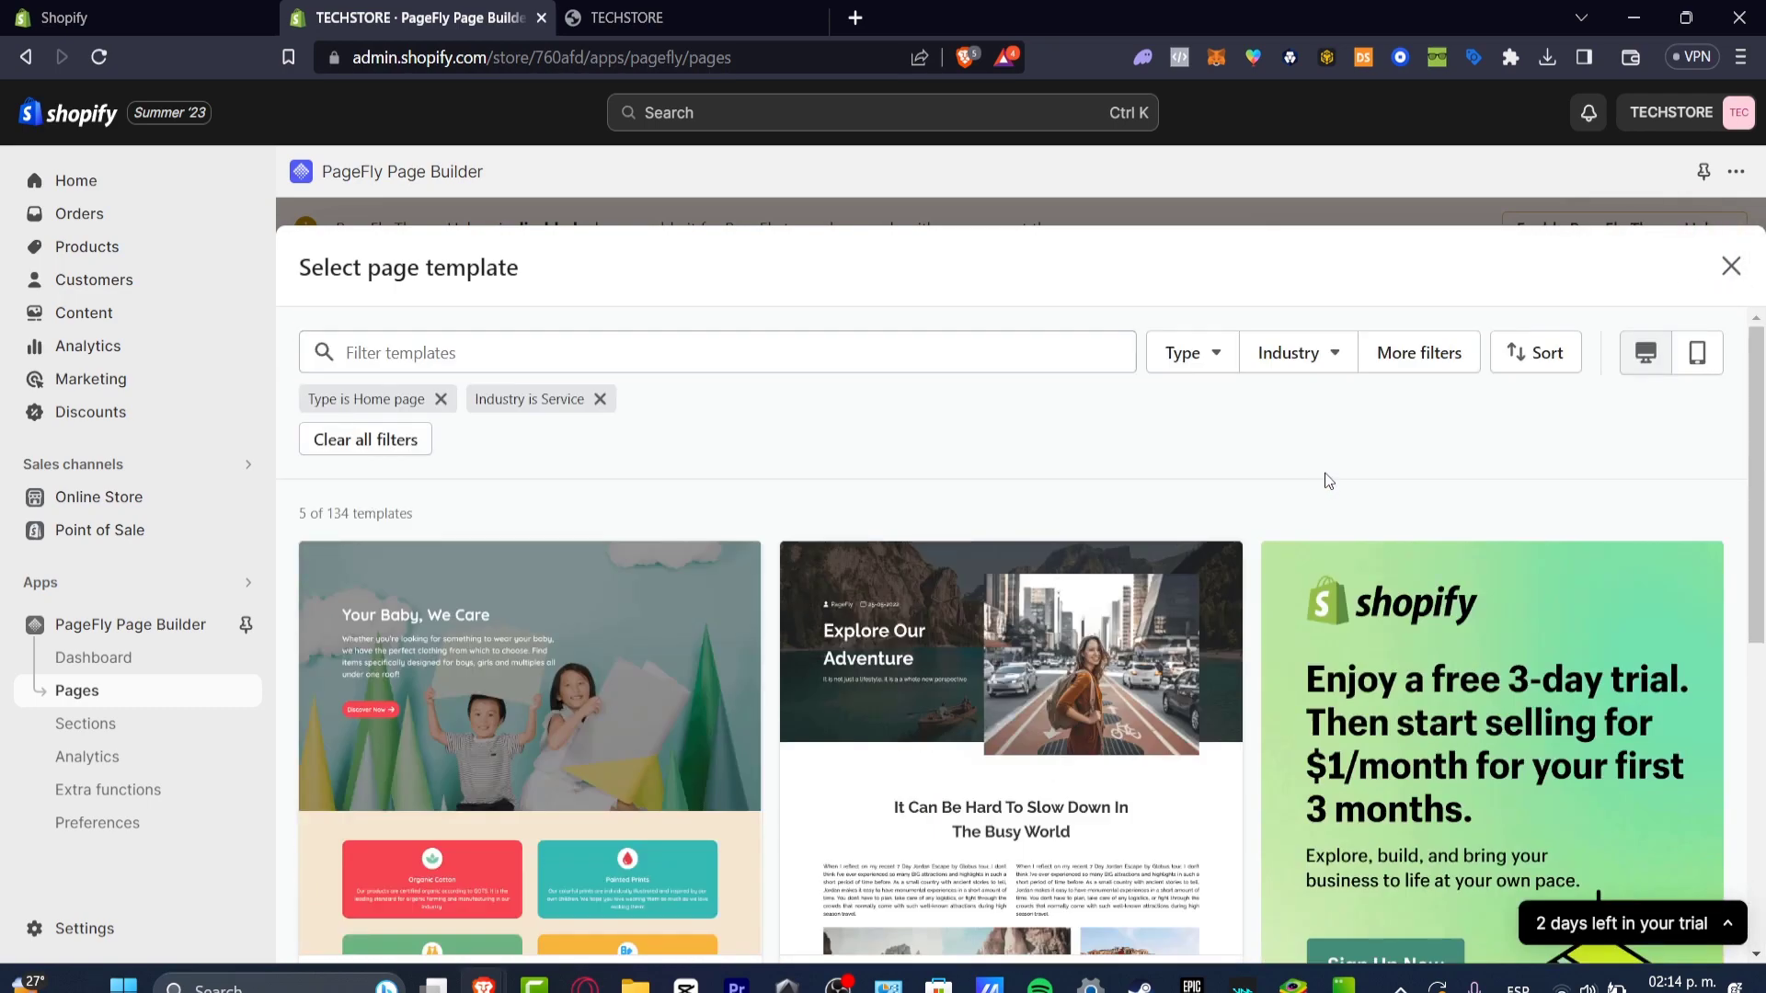
{"action": "scroll", "coordinate": [1325, 476], "scroll_direction": "down", "scroll_amount": 7}
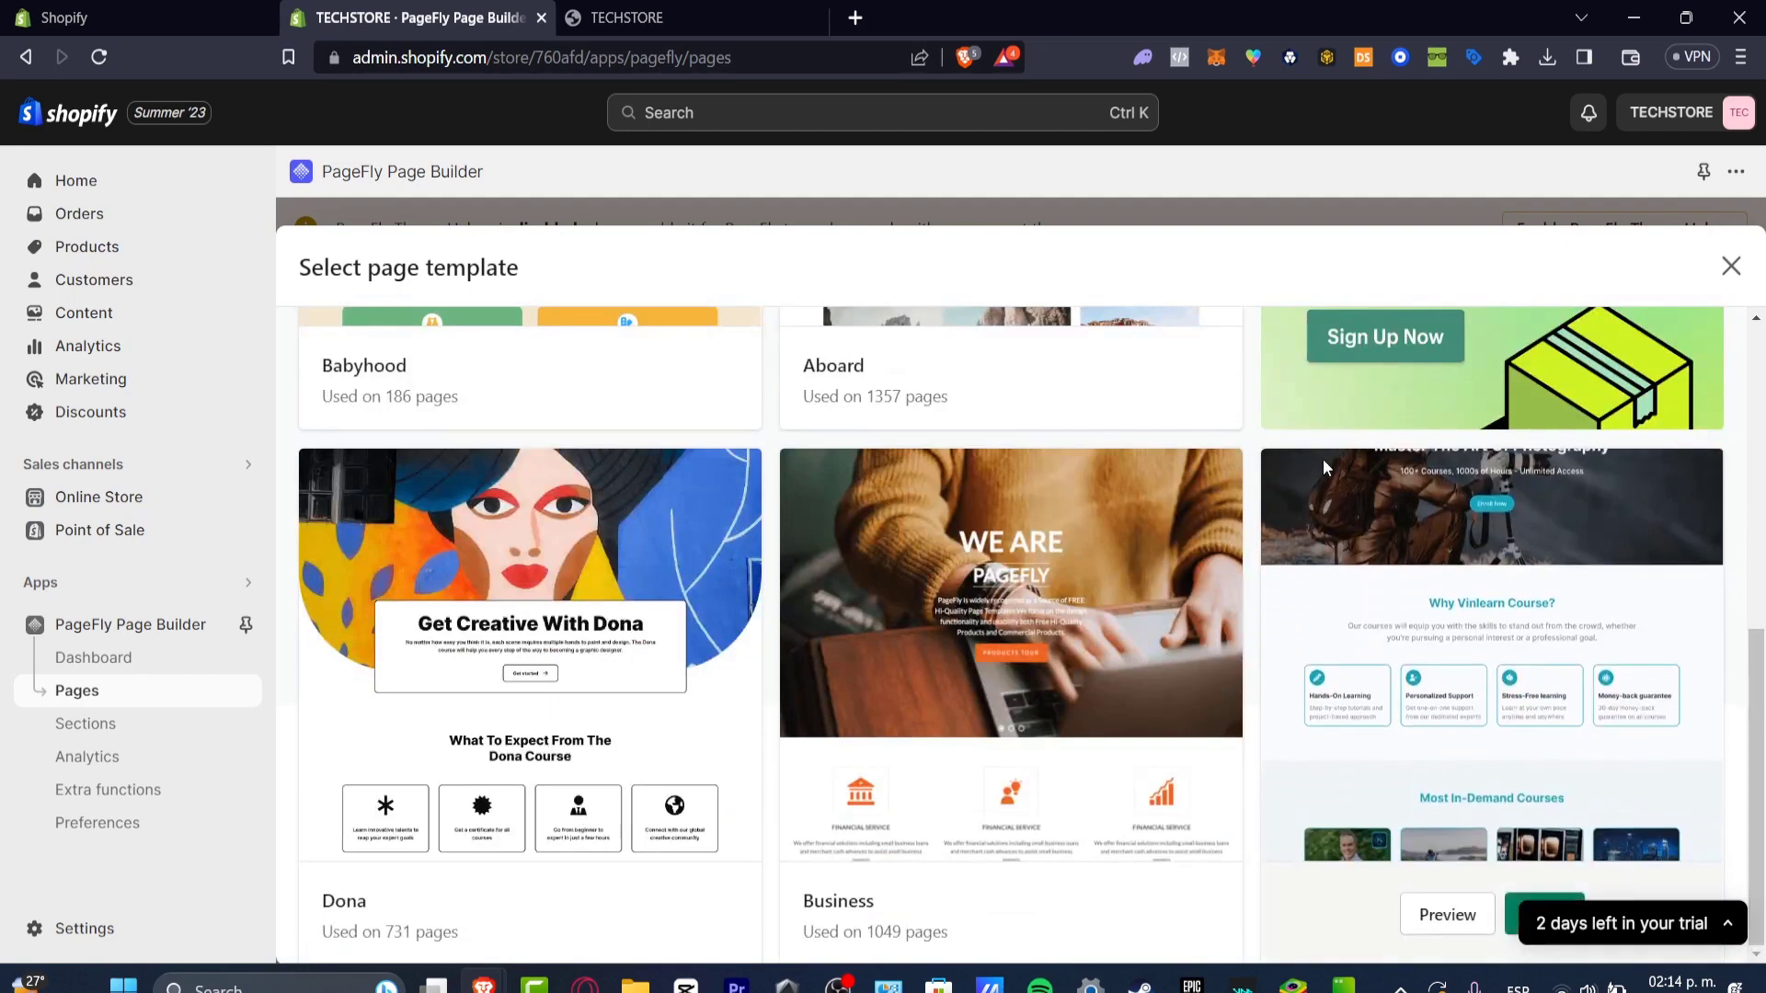
Open the Dona home page template preview and scroll through its slideshow, contact form and FAQ.
{"action": "mouse_move", "coordinate": [637, 808]}
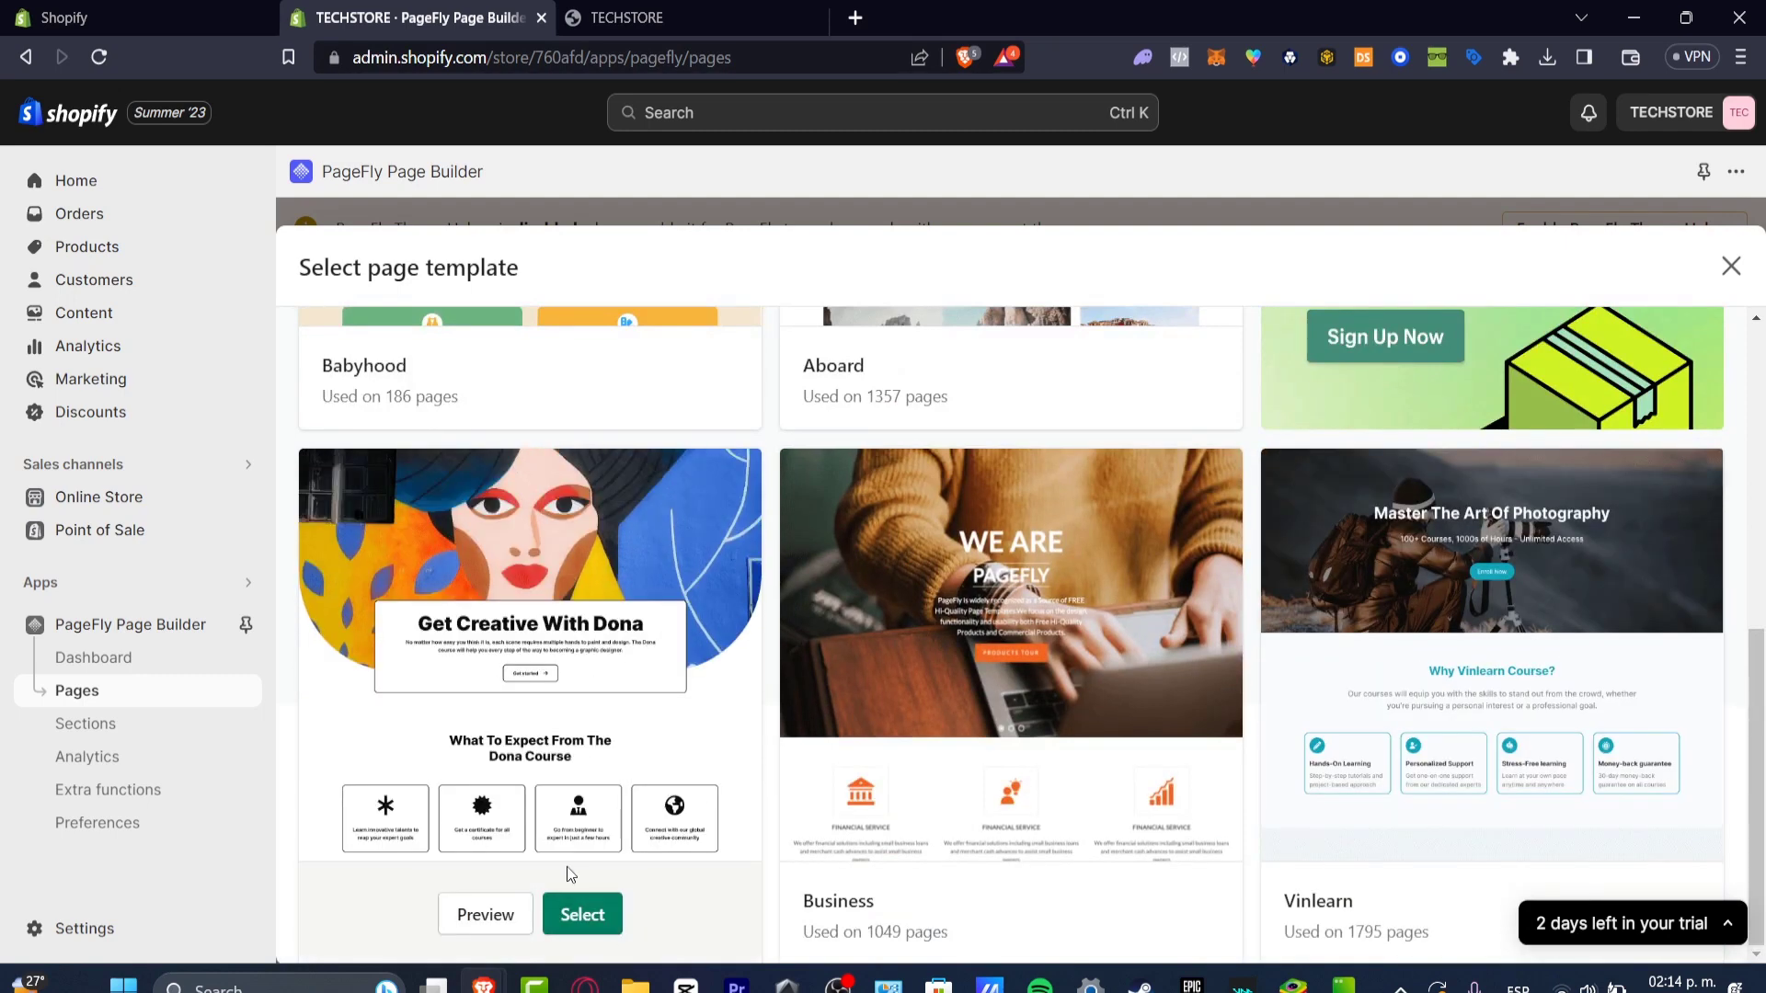
{"action": "left_click", "coordinate": [511, 913]}
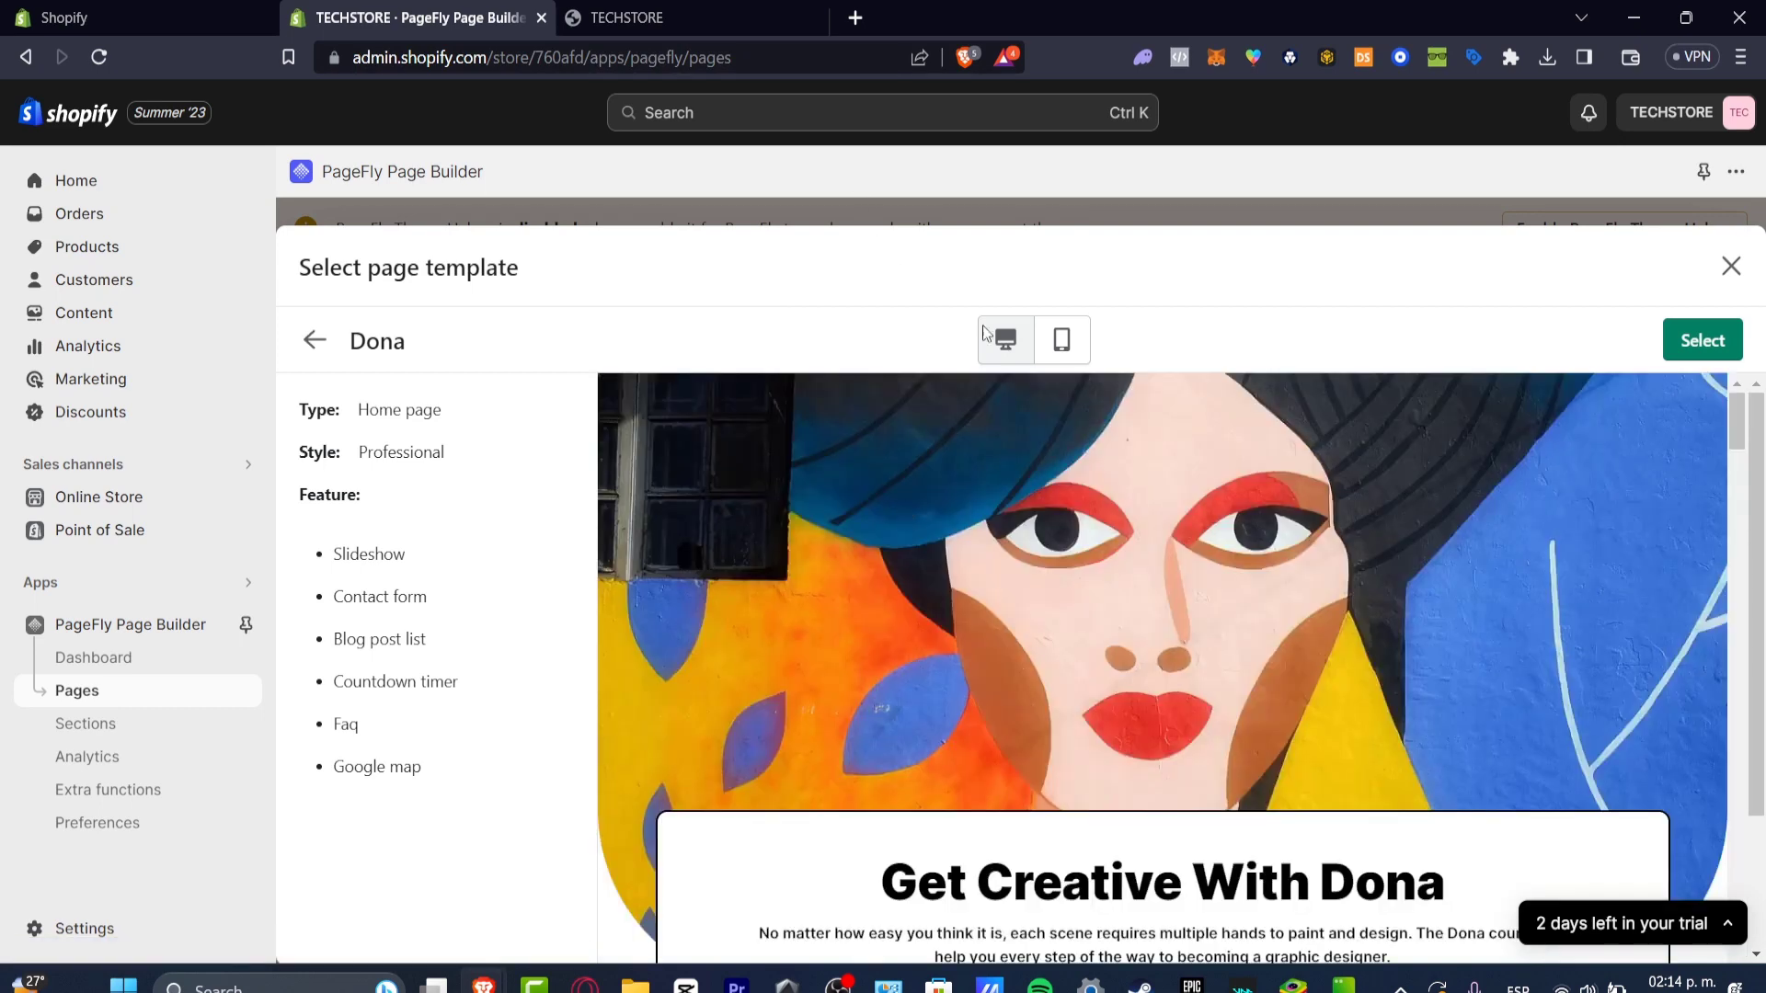
{"action": "scroll", "coordinate": [1192, 493], "scroll_direction": "down", "scroll_amount": 5}
{"action": "scroll", "coordinate": [1281, 546], "scroll_direction": "down", "scroll_amount": 12}
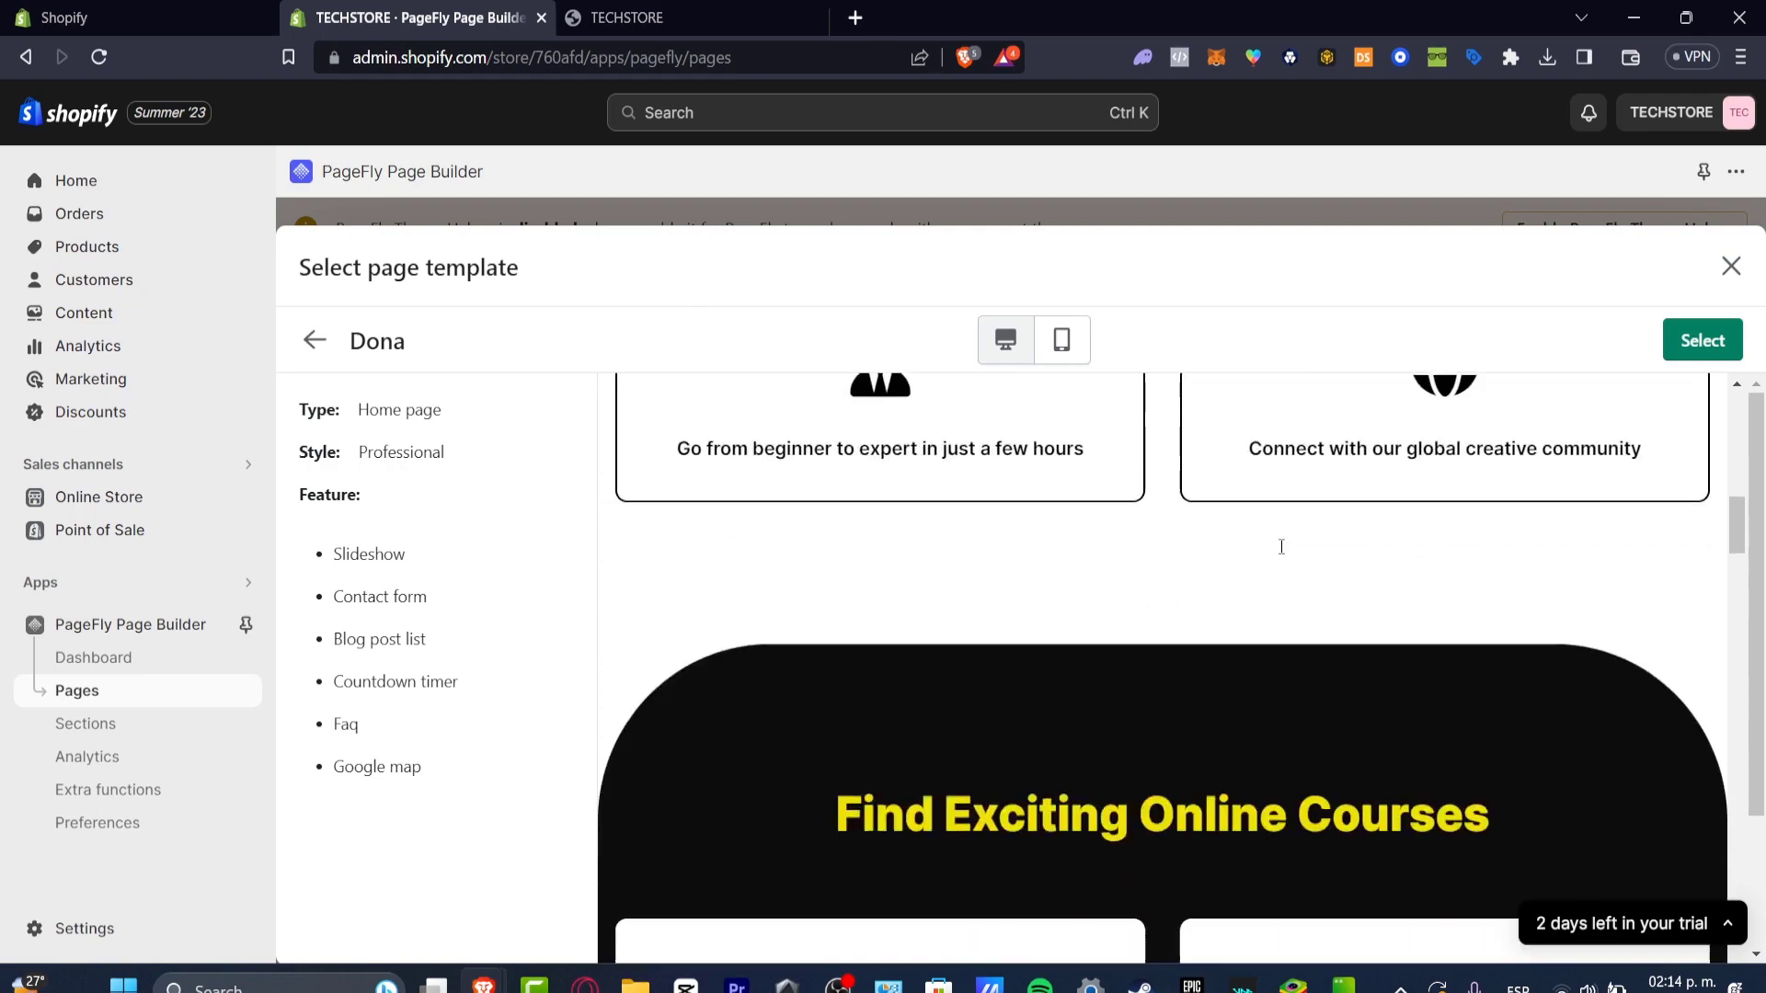
{"action": "scroll", "coordinate": [1277, 551], "scroll_direction": "down", "scroll_amount": 10}
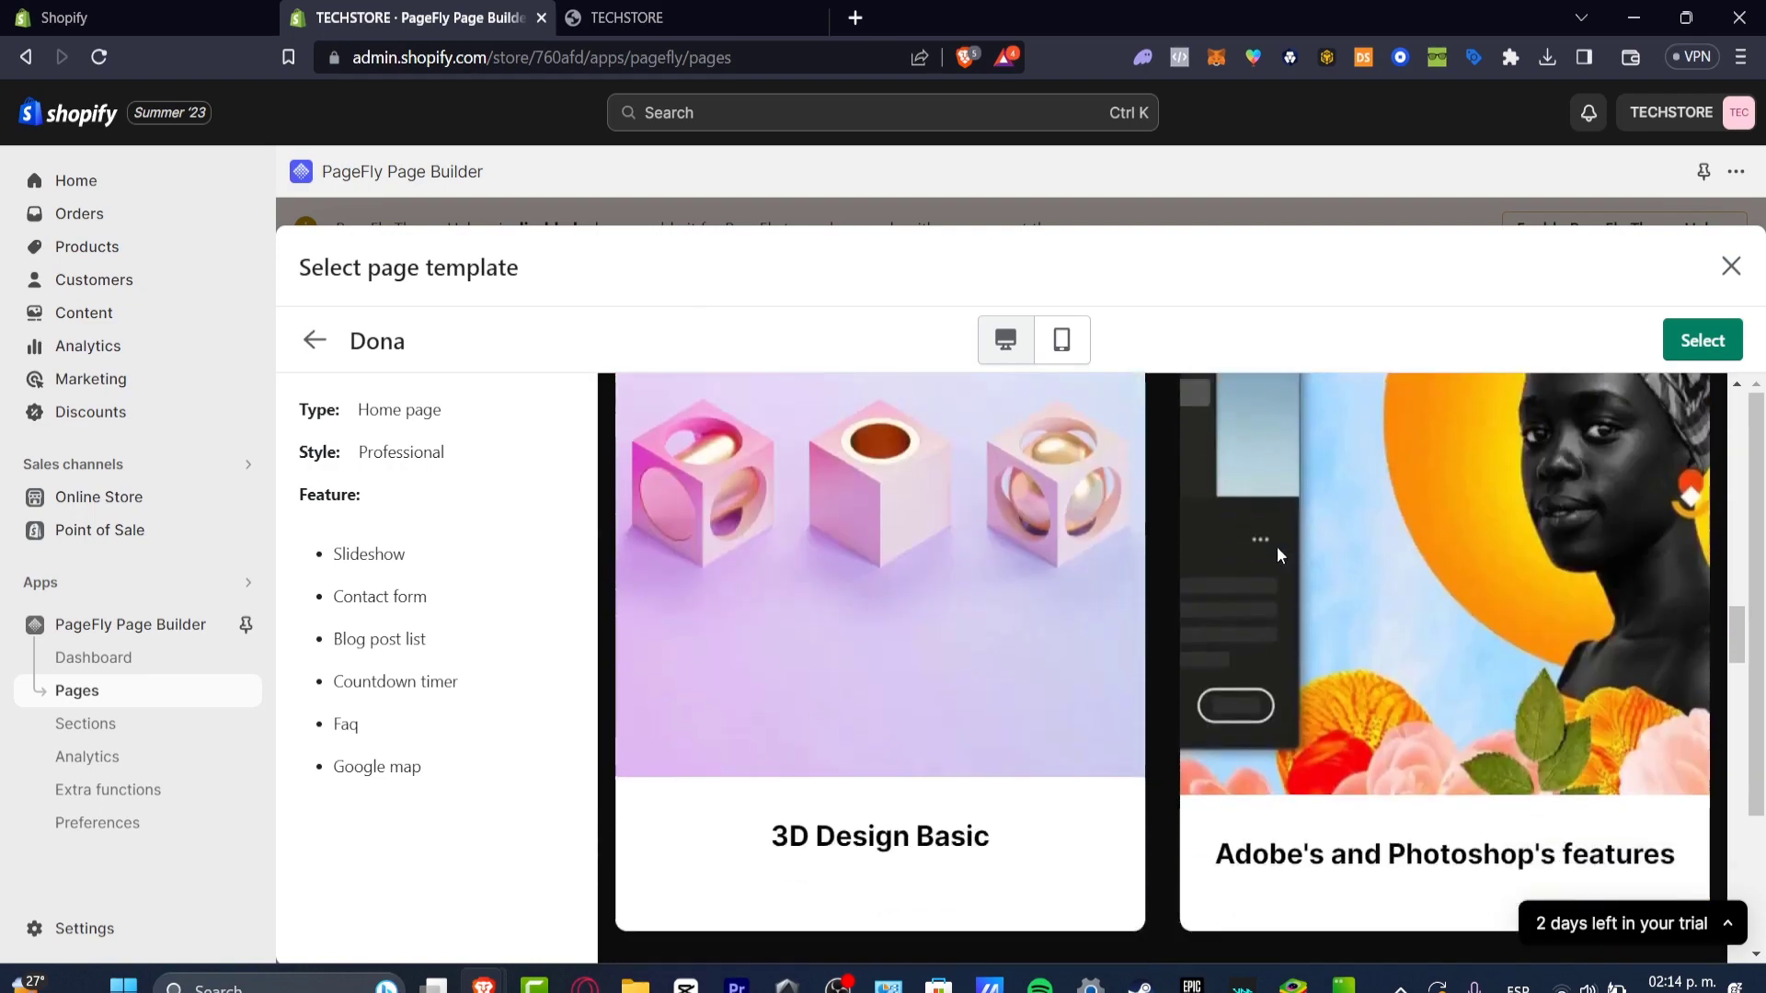
{"action": "scroll", "coordinate": [1277, 548], "scroll_direction": "down", "scroll_amount": 10}
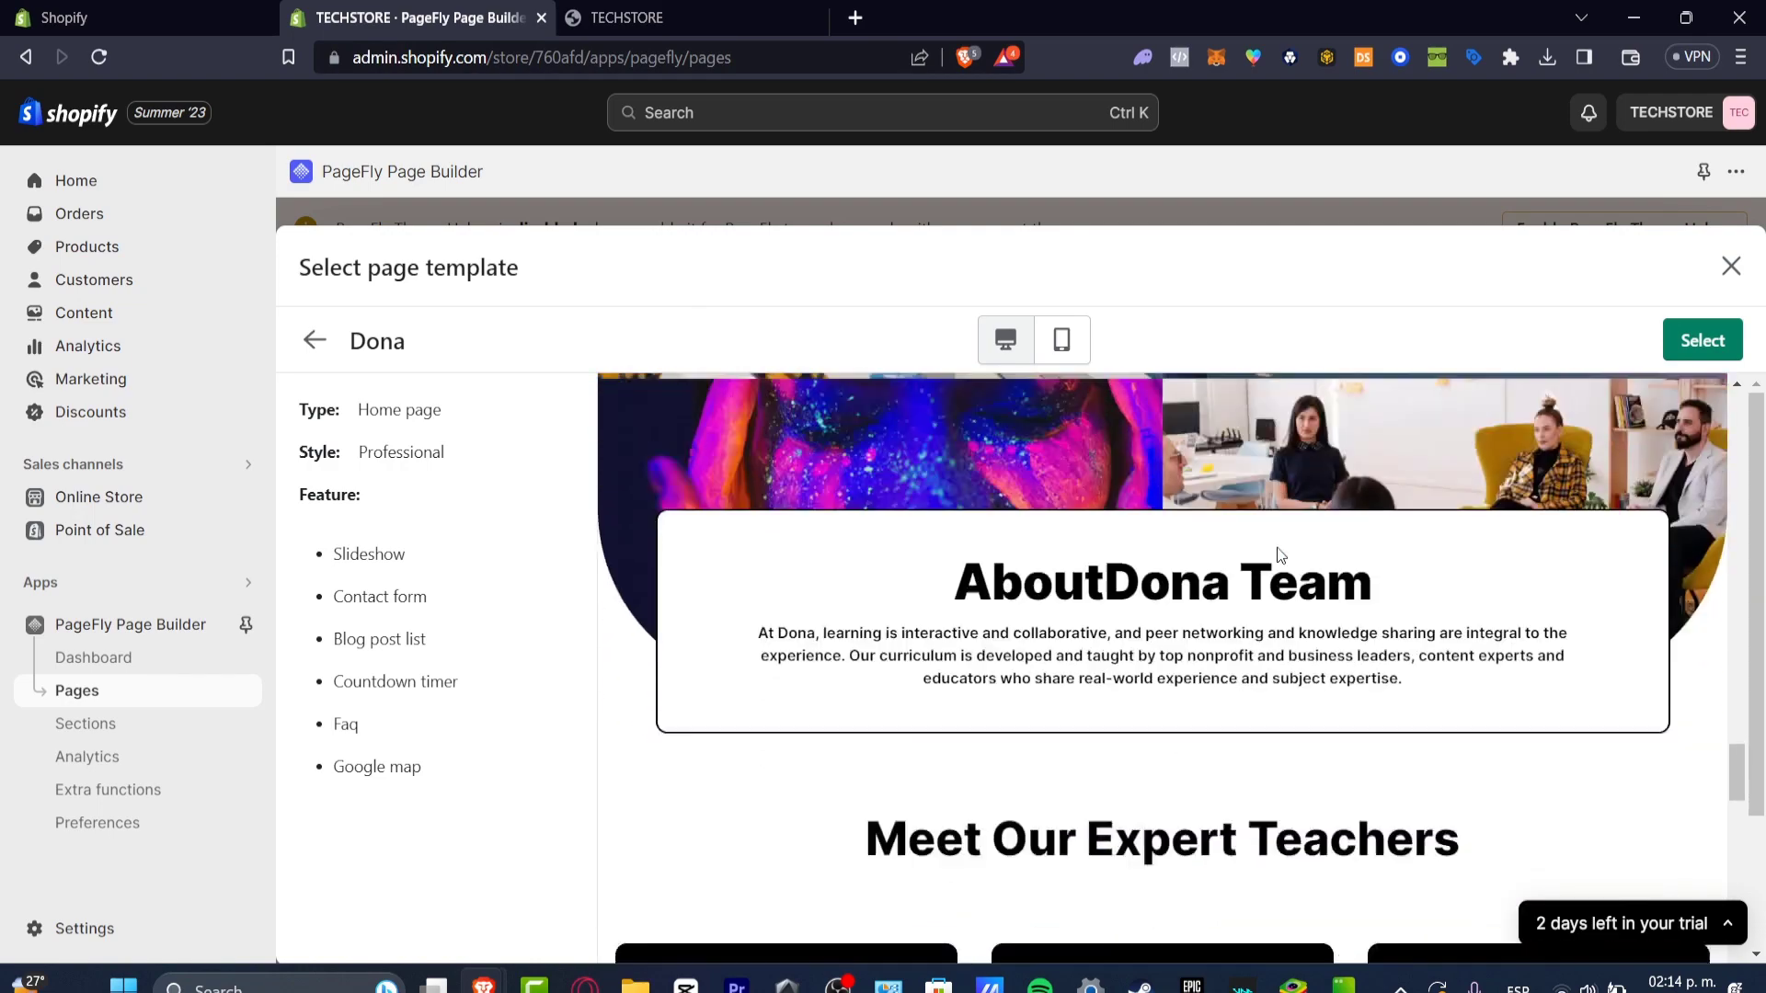
{"action": "scroll", "coordinate": [1277, 547], "scroll_direction": "down", "scroll_amount": 10}
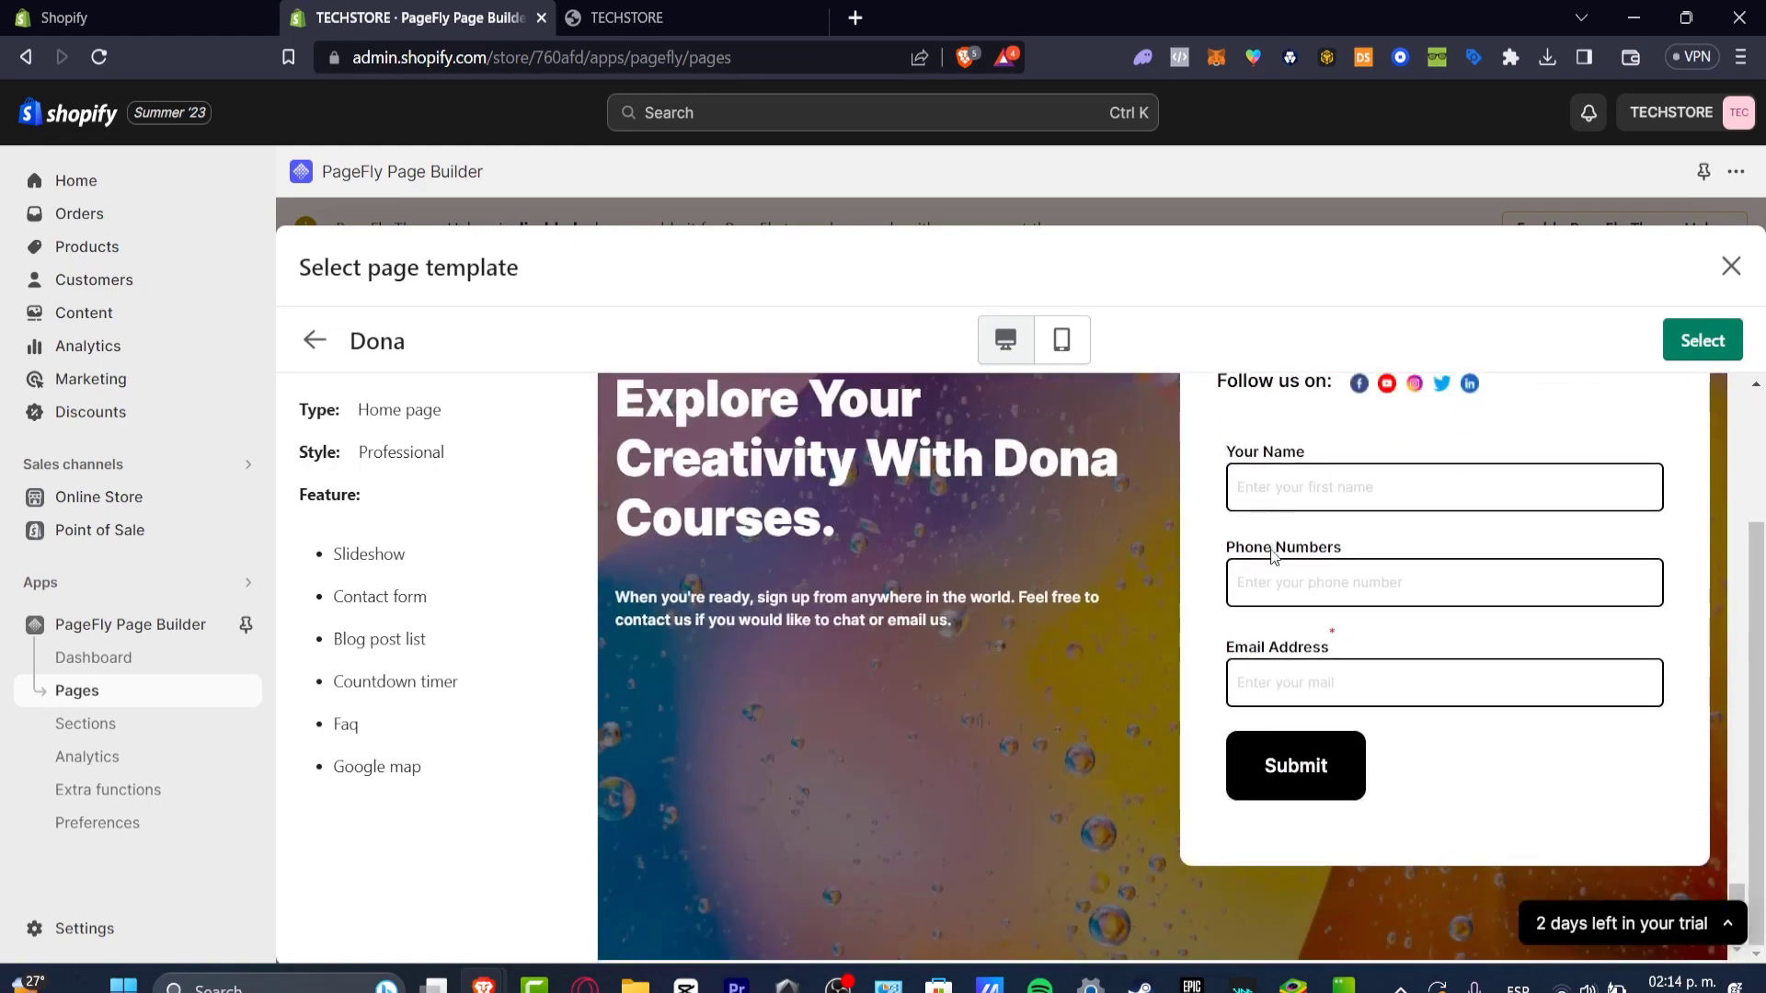
{"action": "scroll", "coordinate": [1273, 549], "scroll_direction": "up", "scroll_amount": 2}
{"action": "scroll", "coordinate": [1152, 537], "scroll_direction": "down", "scroll_amount": 15}
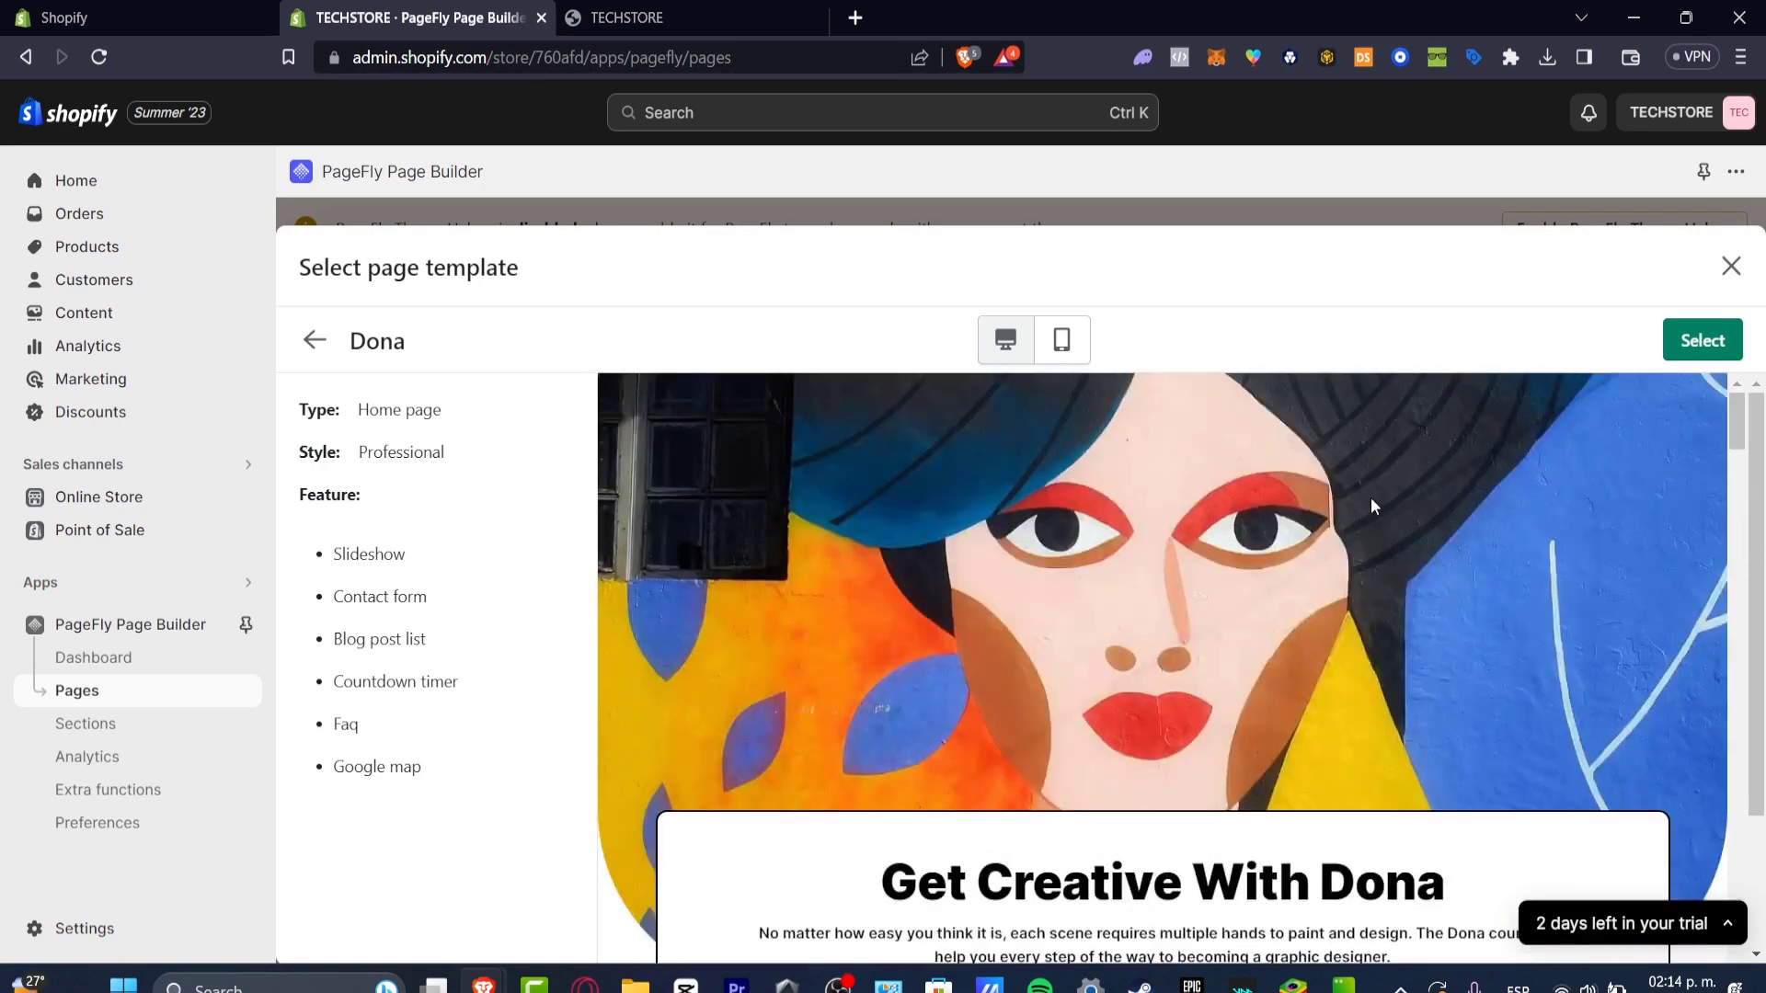
Use the Dona template and change its hero heading to 'Welcome to TechXpress'.
{"action": "left_click", "coordinate": [1704, 342]}
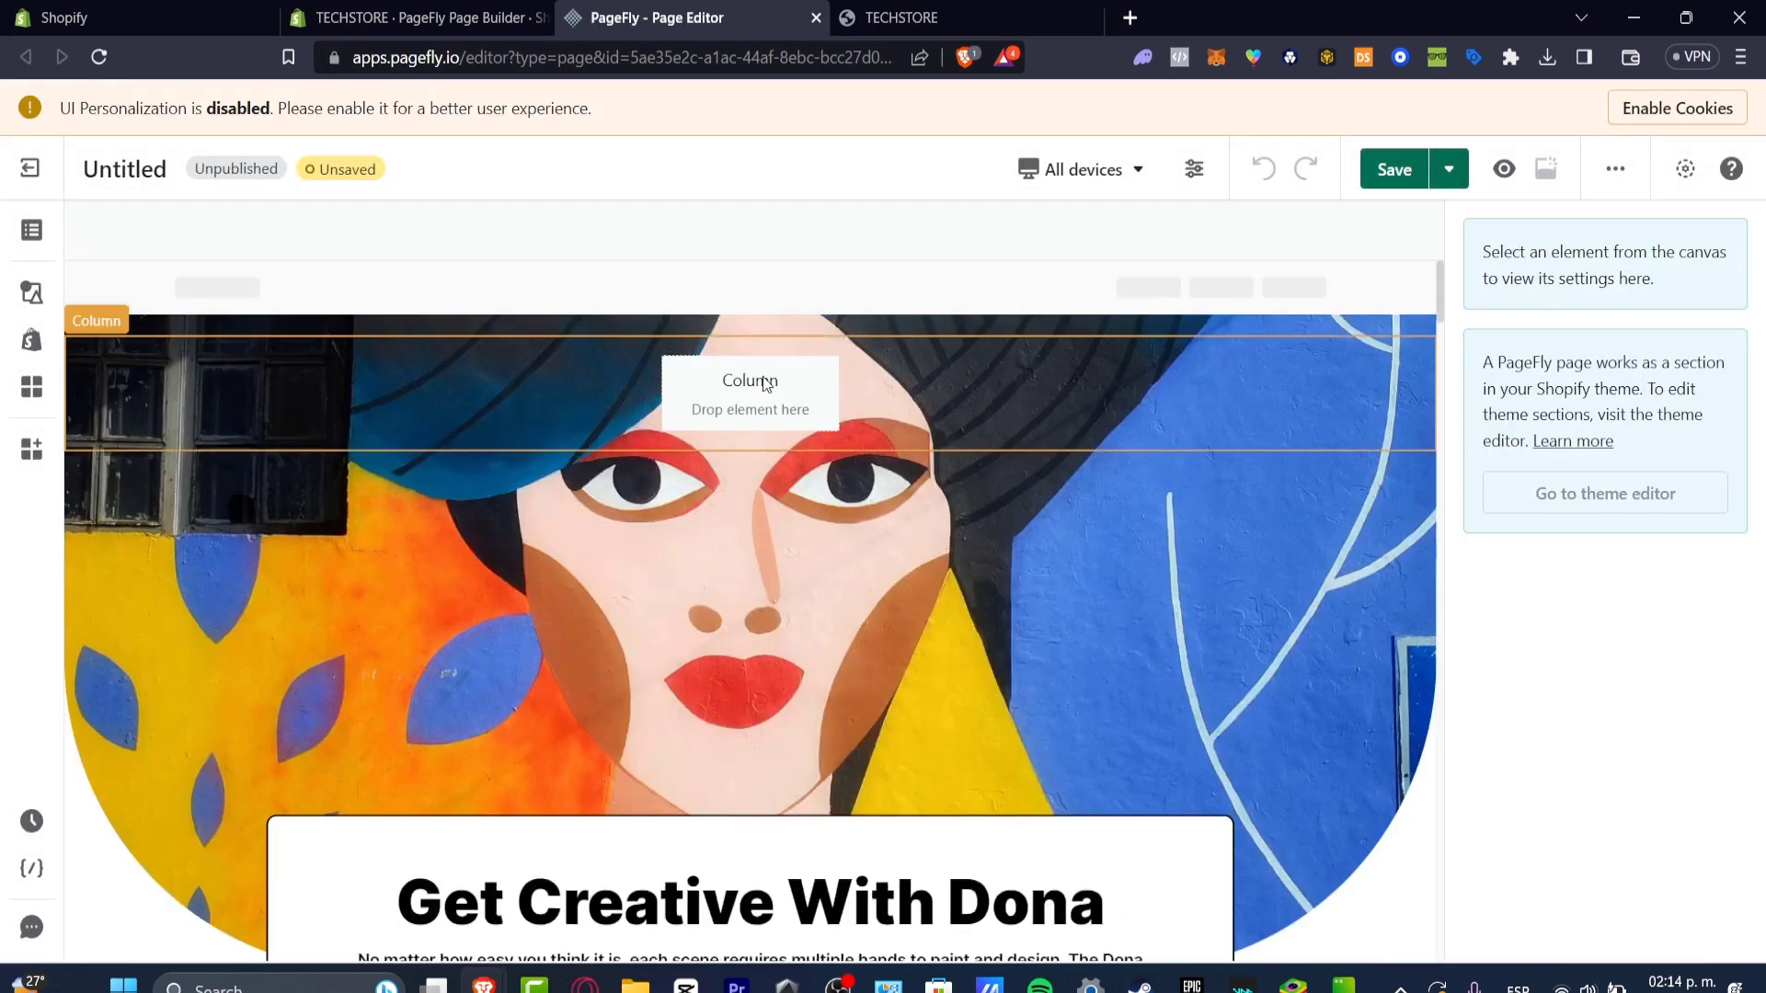
{"action": "scroll", "coordinate": [1015, 698], "scroll_direction": "down", "scroll_amount": 3}
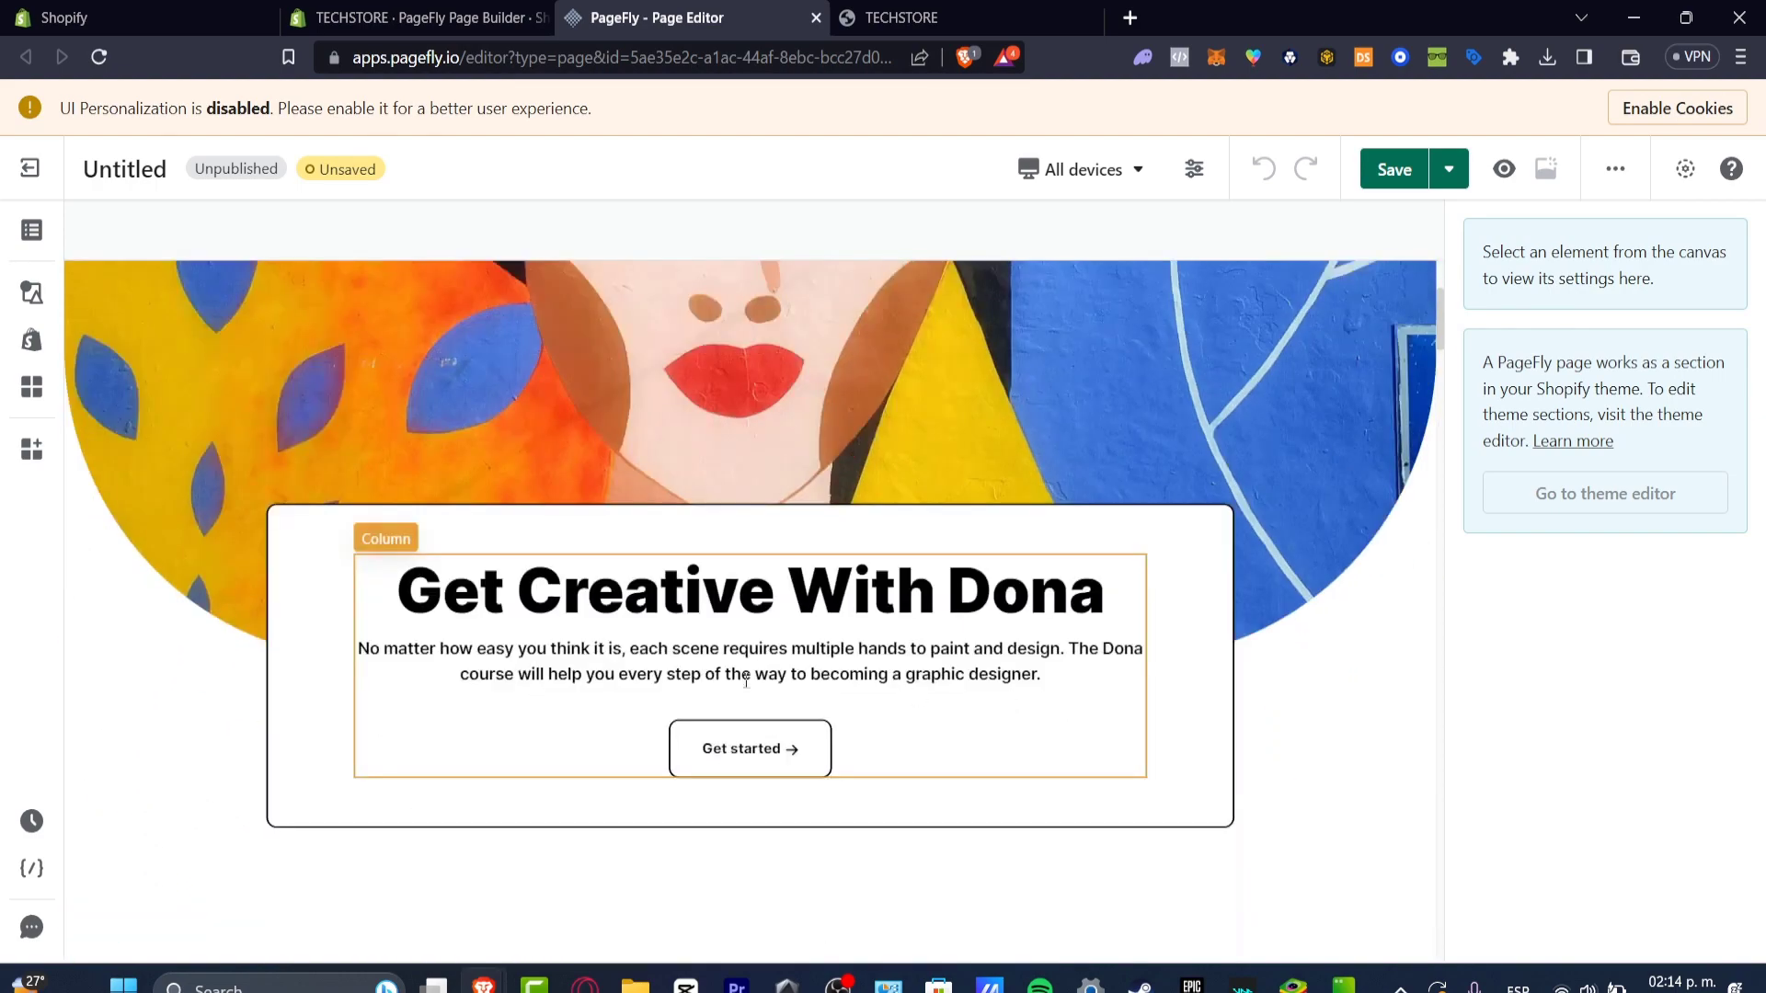
{"action": "left_click", "coordinate": [862, 602]}
{"action": "double_click", "coordinate": [862, 602]}
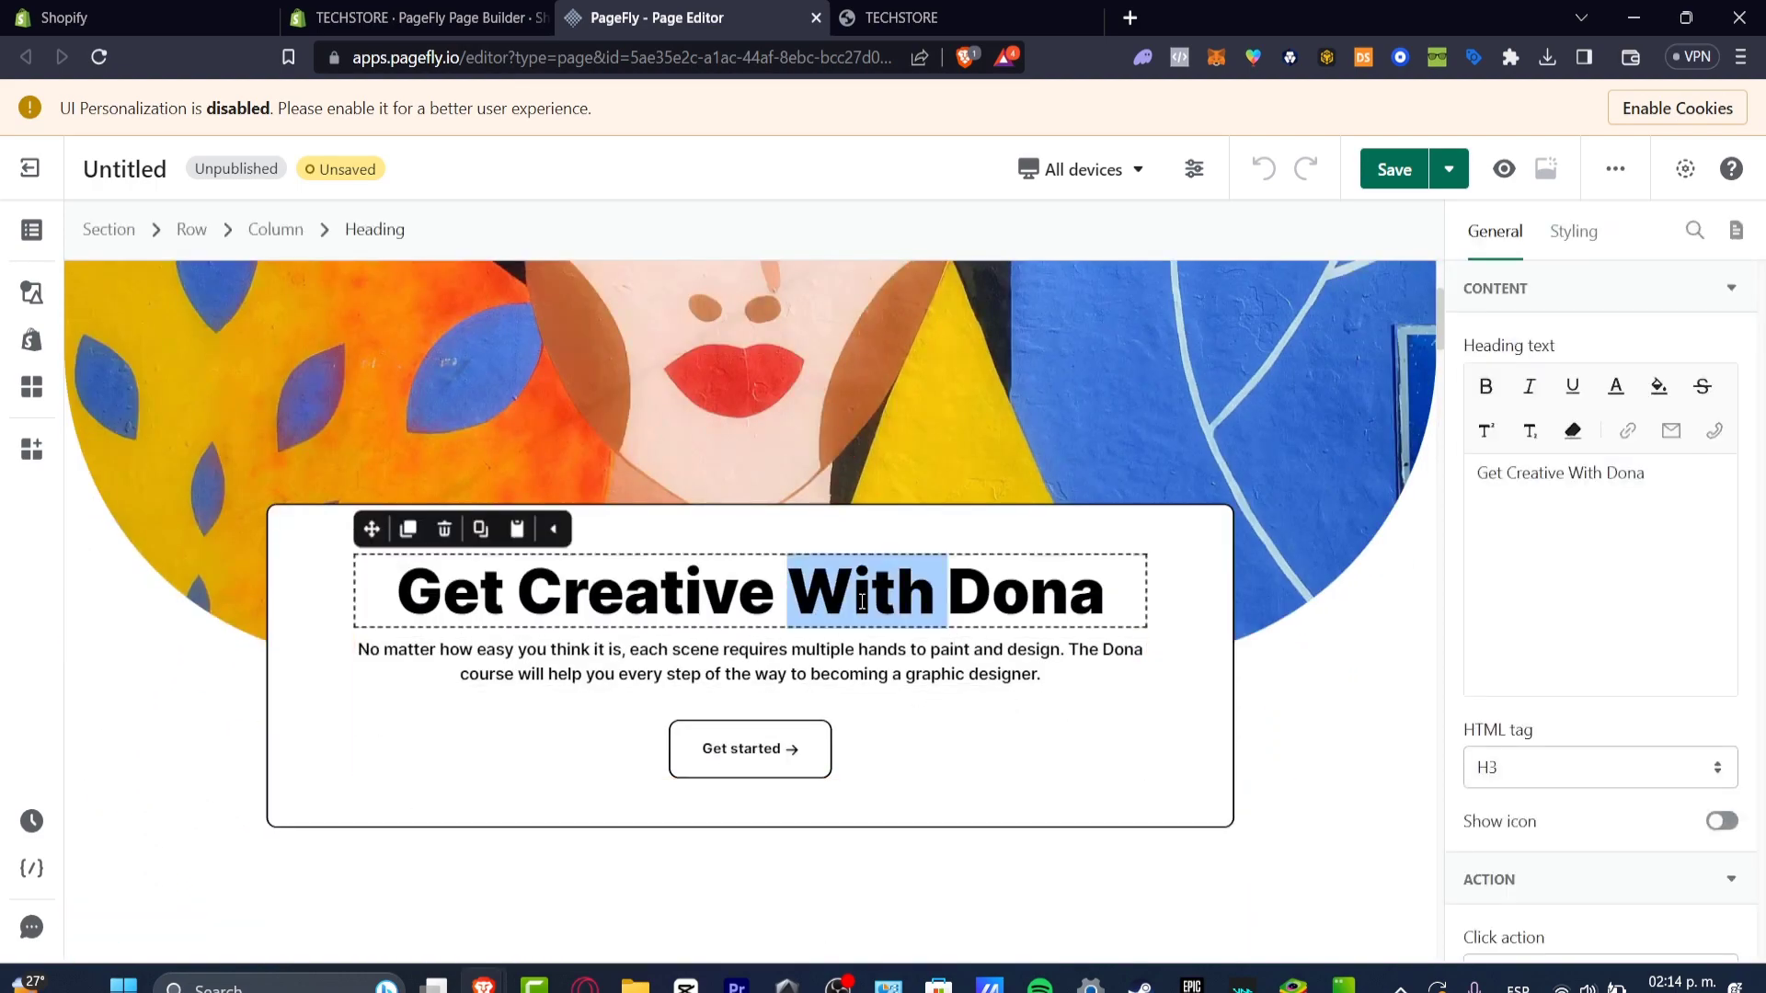
{"action": "left_click", "coordinate": [862, 603]}
{"action": "triple_click", "coordinate": [1040, 598]}
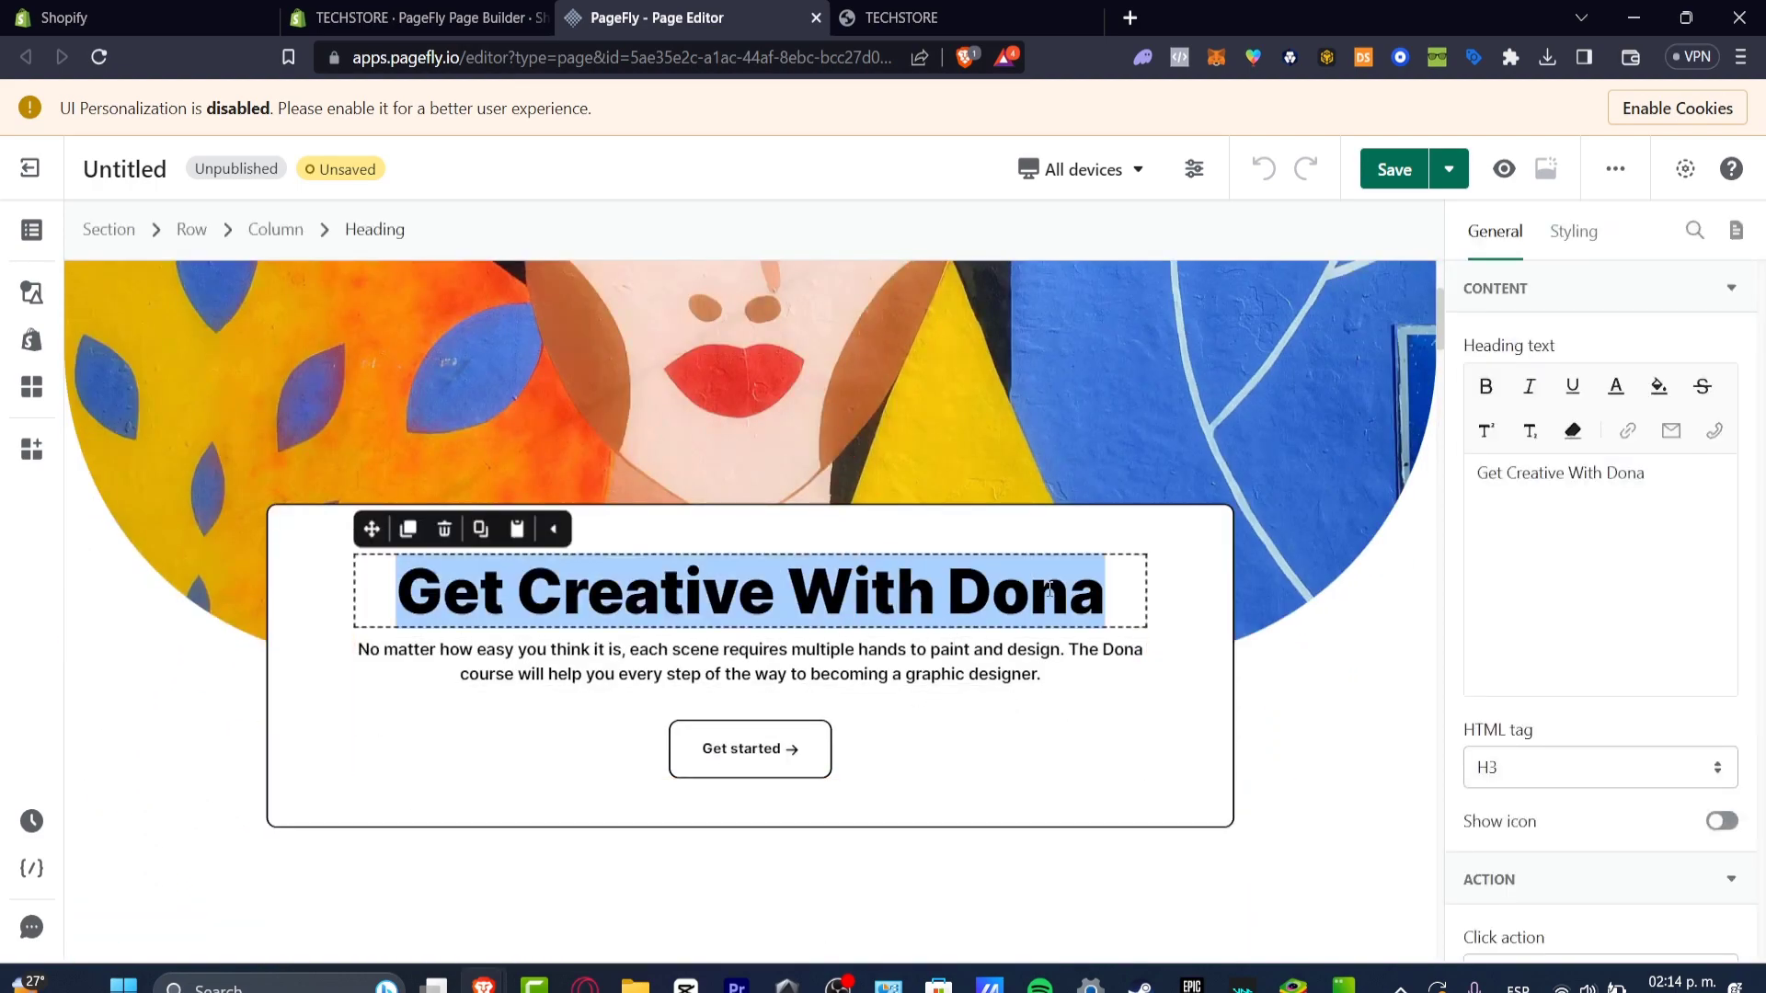
{"action": "type", "text": "H"}
{"action": "key", "text": "BackSpace"}
{"action": "type", "text": "We"}
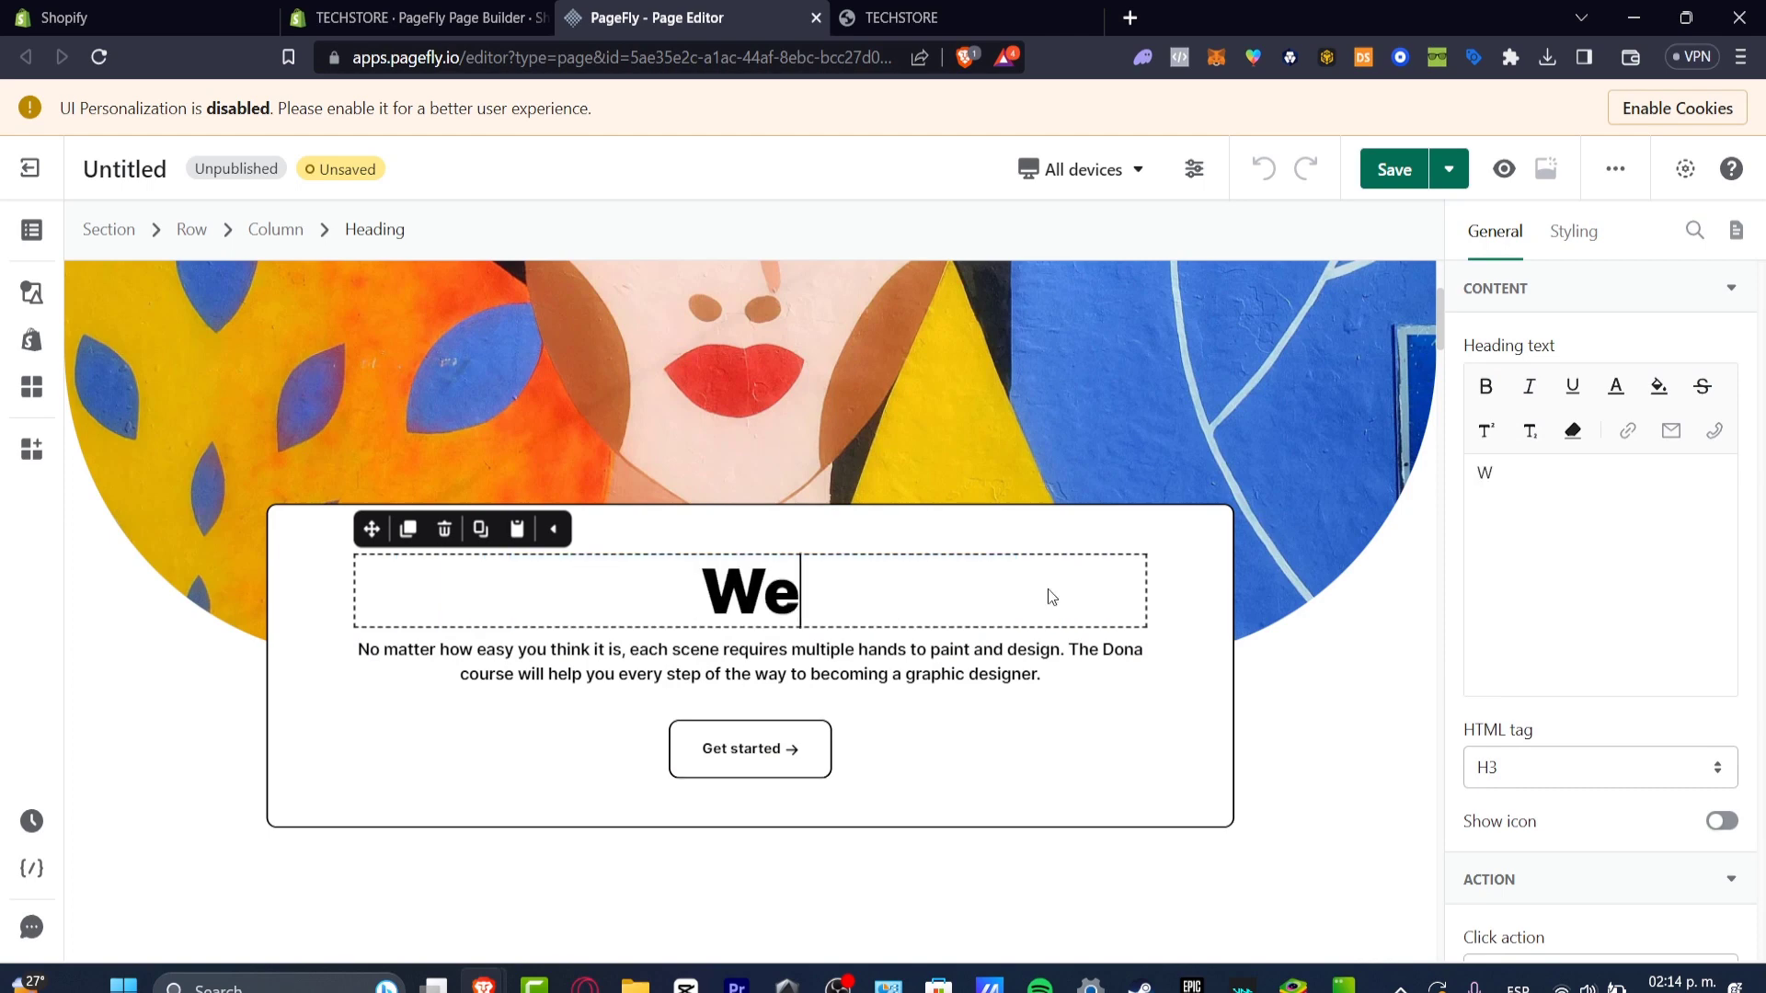
{"action": "type", "text": "o"}
{"action": "key", "text": "BackSpace"}
{"action": "type", "text": "lcome to "}
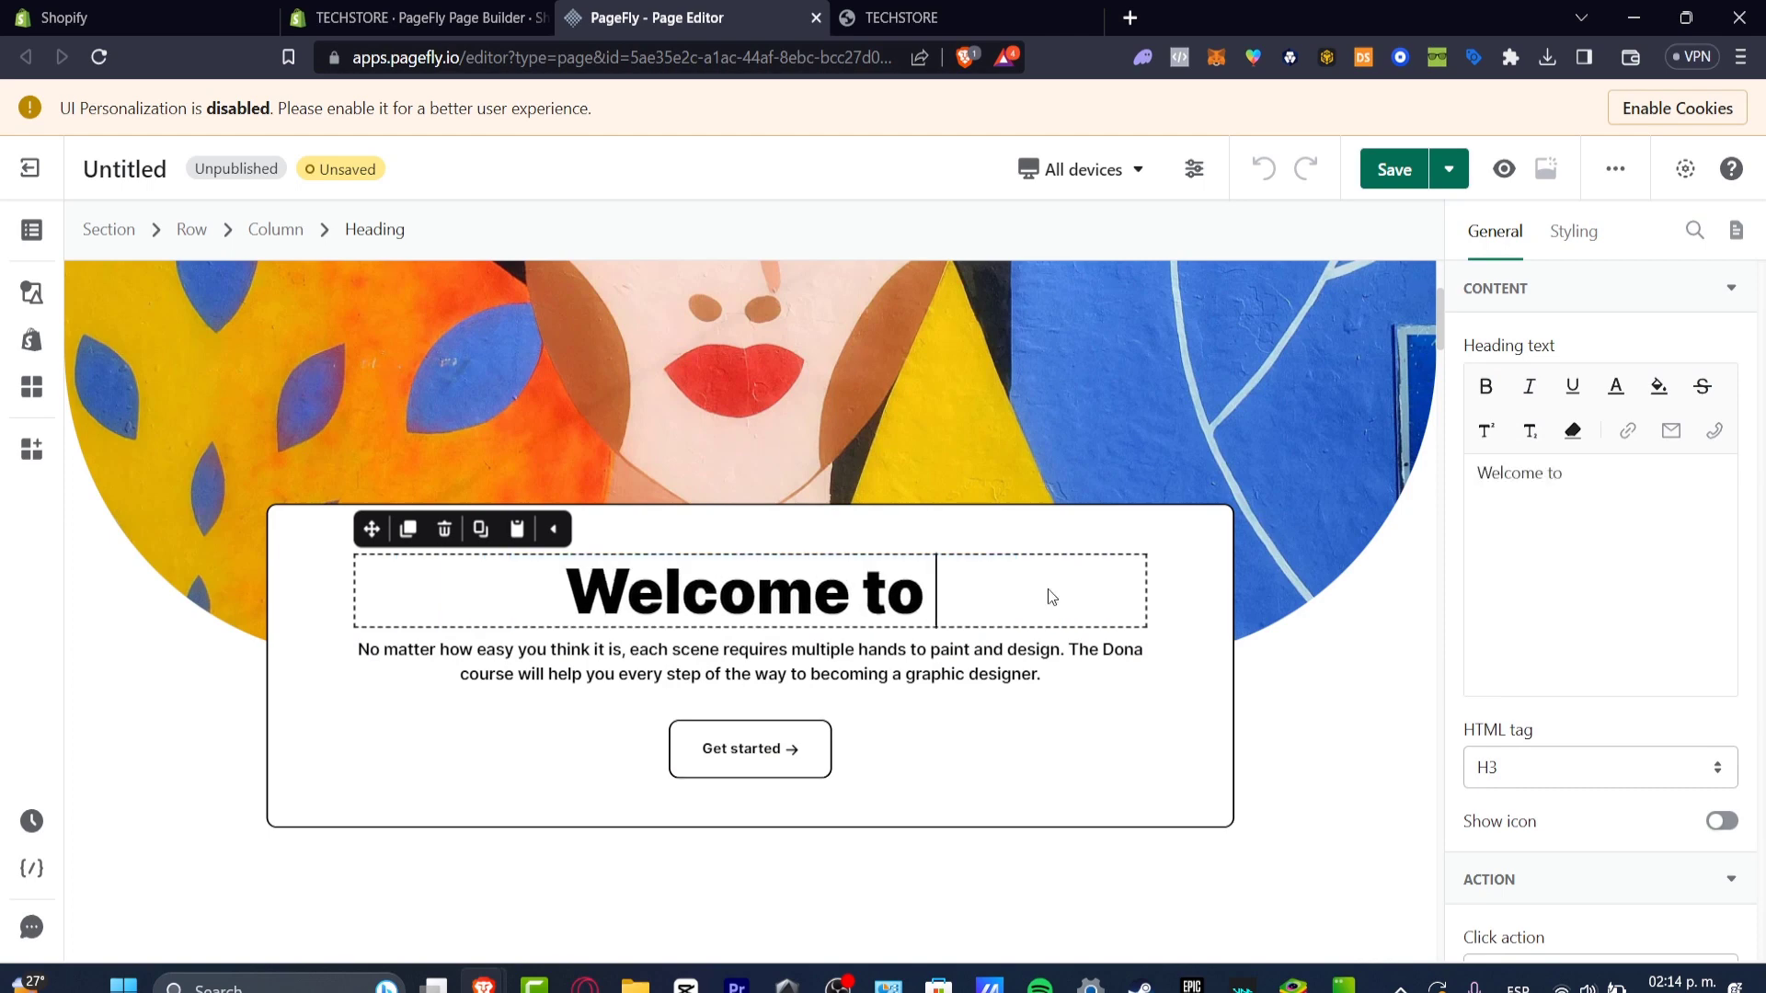
{"action": "type", "text": "TechXpress"}
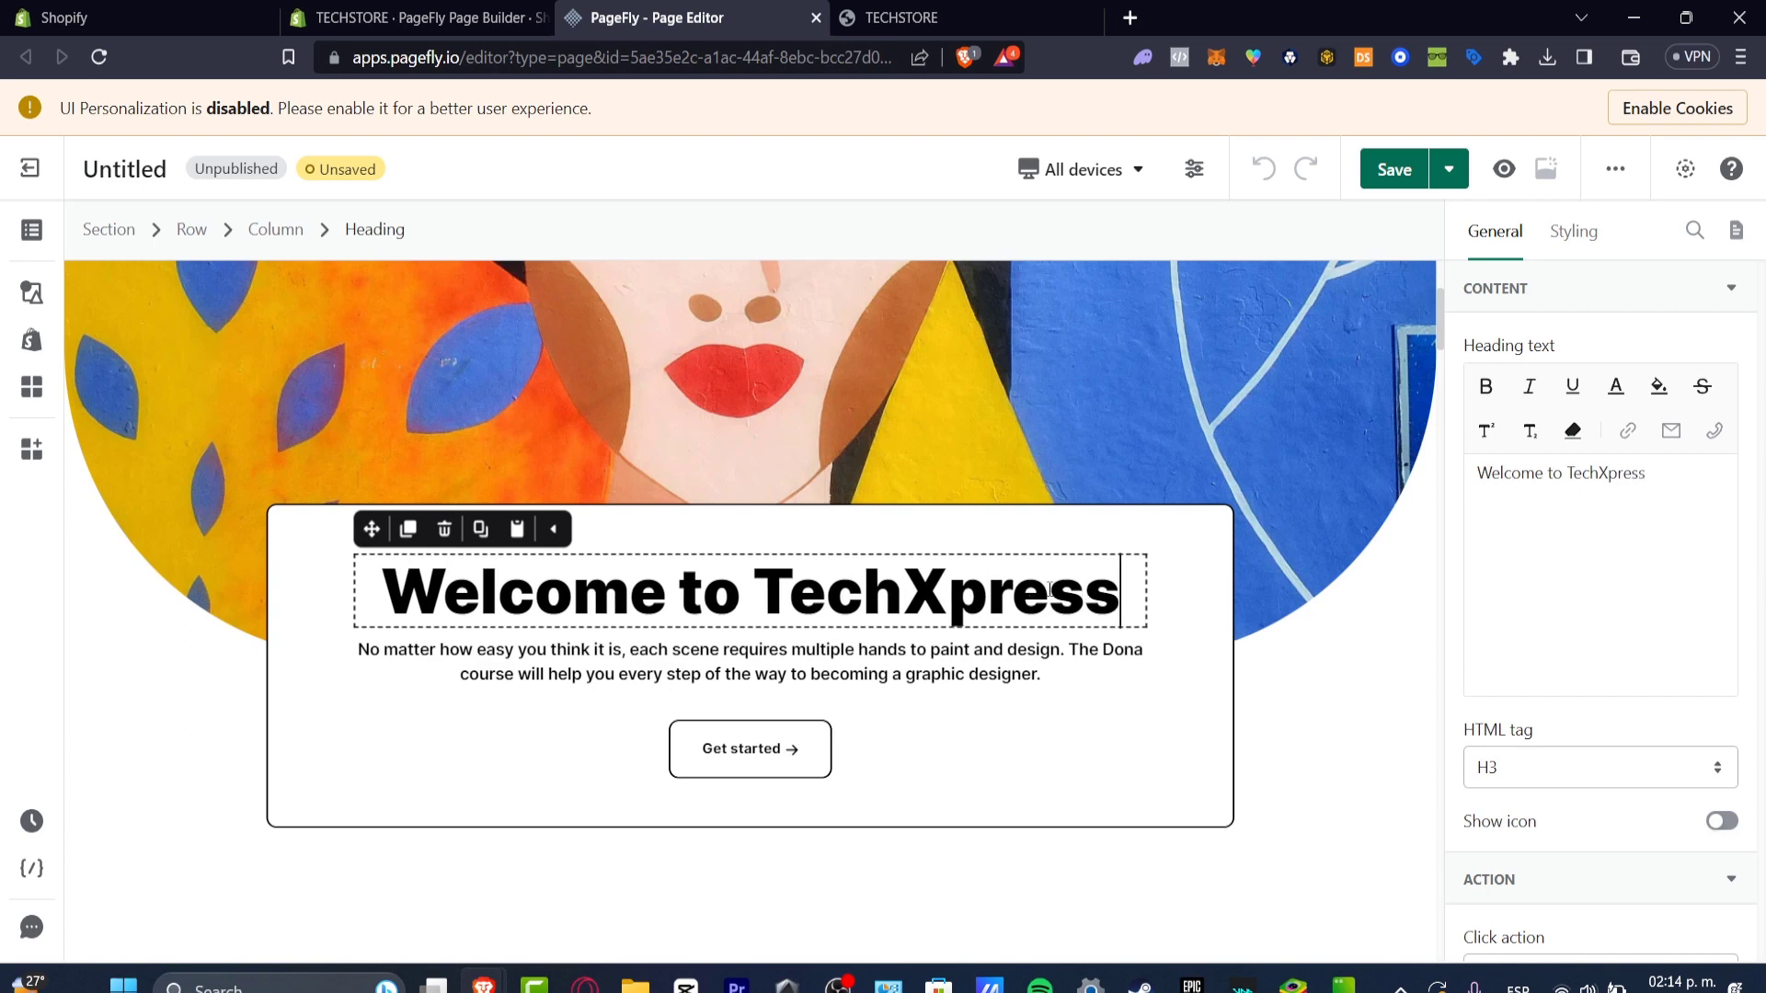
Delete the intro paragraph beneath the hero heading.
{"action": "left_click", "coordinate": [1043, 629]}
{"action": "left_click", "coordinate": [1018, 668]}
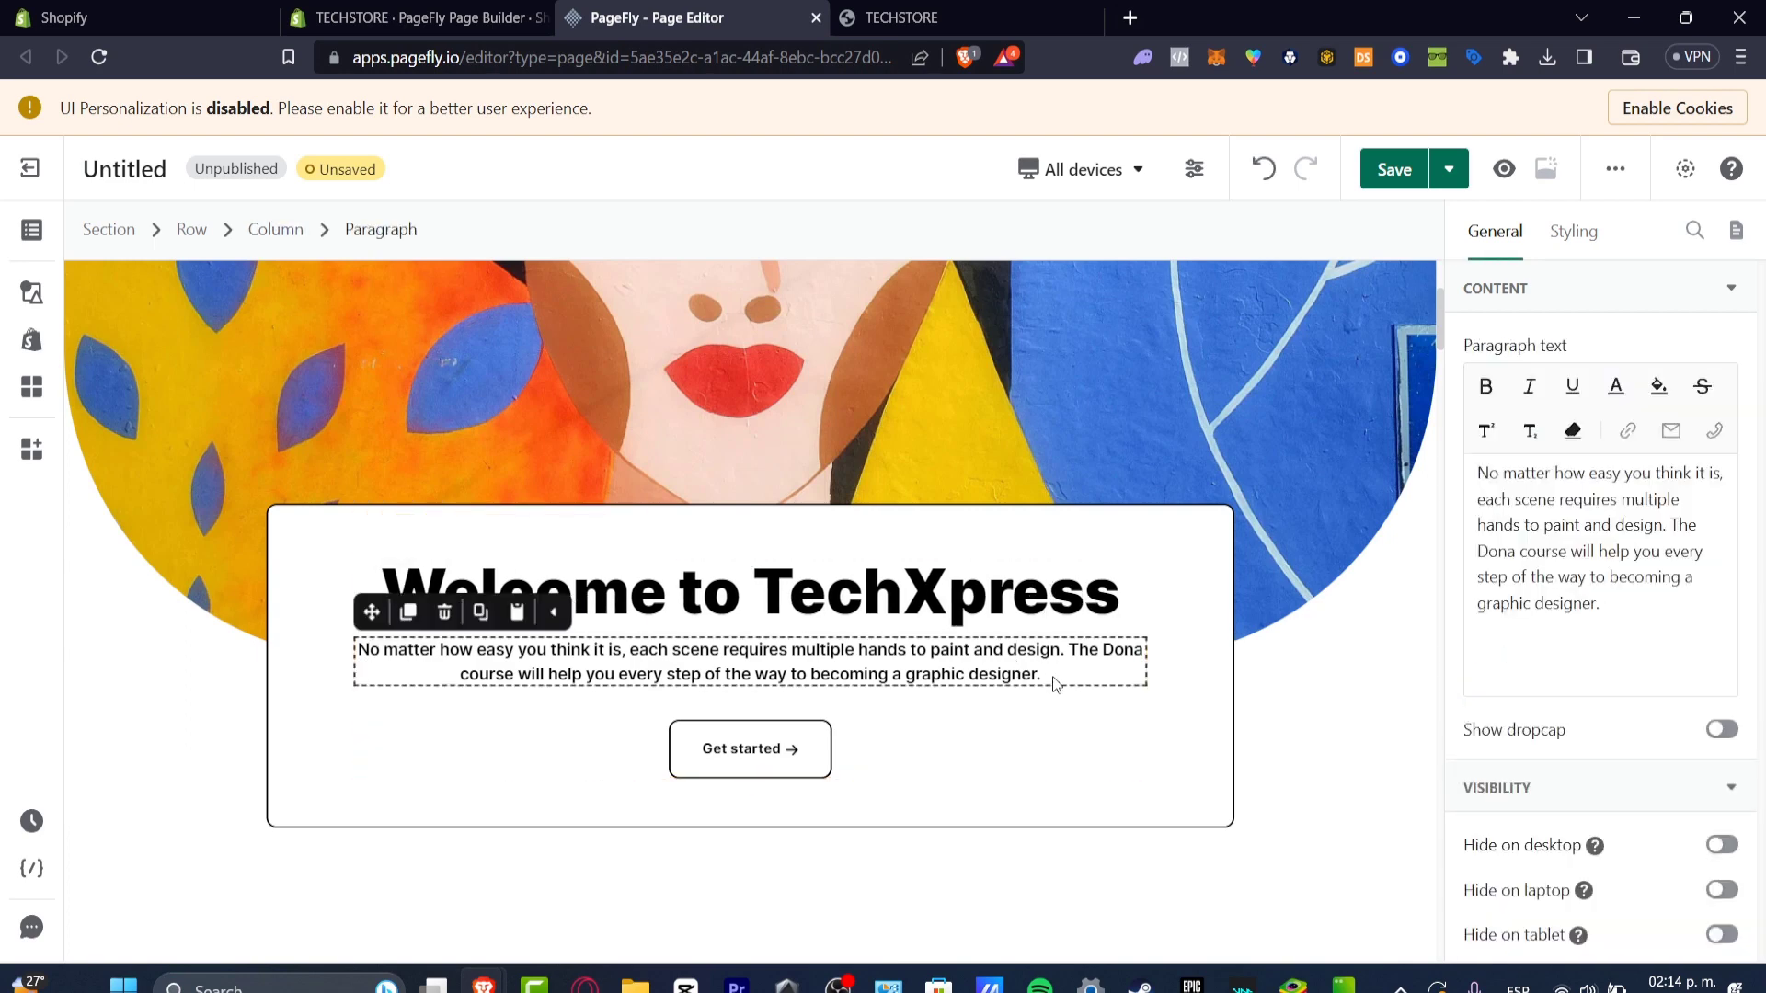
{"action": "triple_click", "coordinate": [1041, 671]}
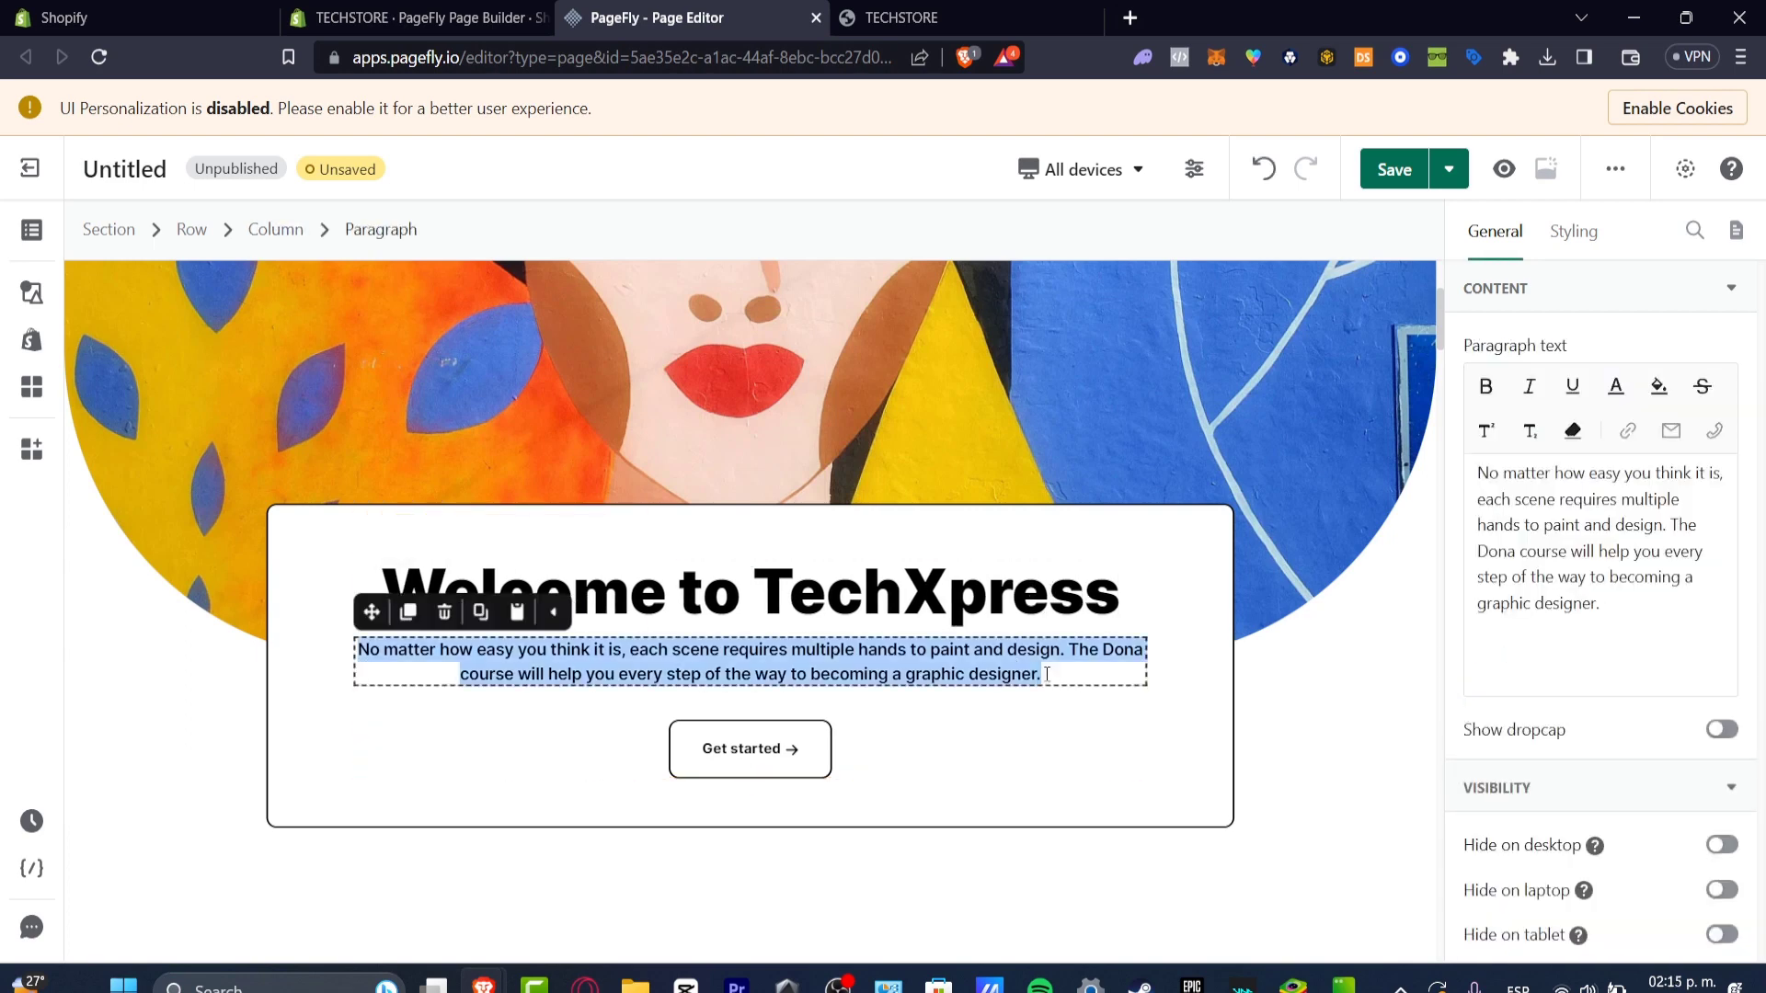
{"action": "key", "text": "Delete"}
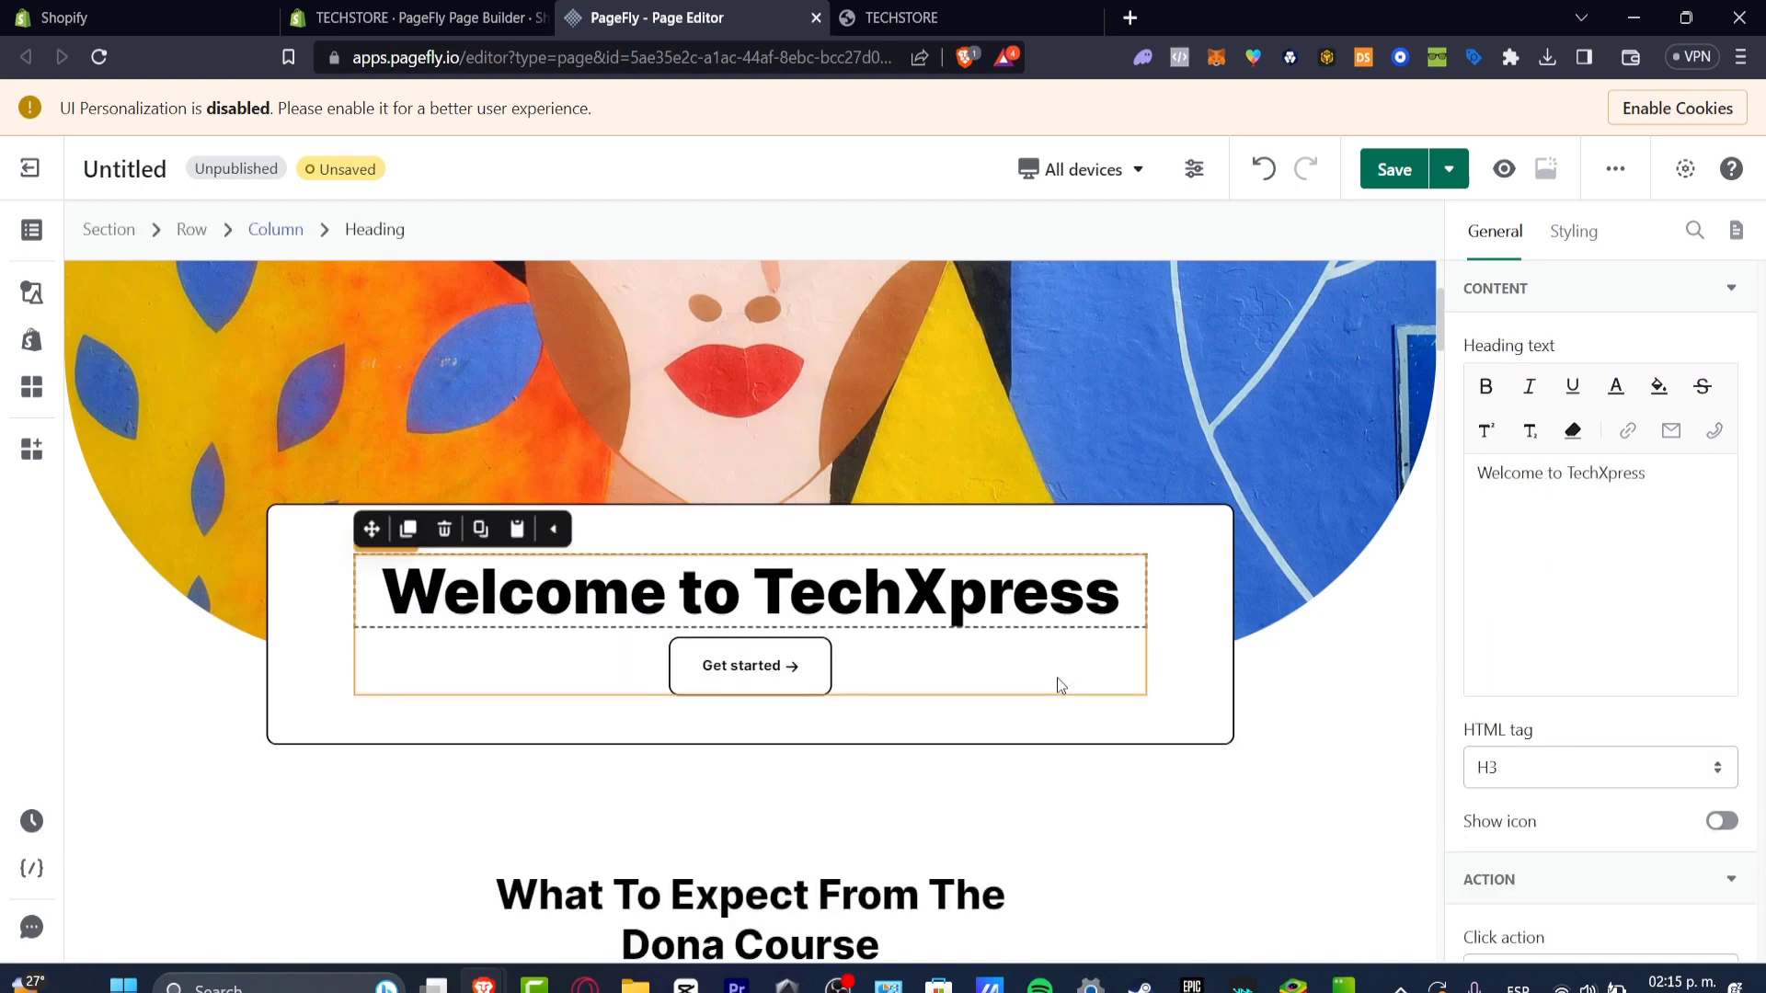
Rename the features heading to 'What To Expect From Tech Xpress', with Tech Xpress on its own line.
{"action": "scroll", "coordinate": [733, 585], "scroll_direction": "down", "scroll_amount": 3}
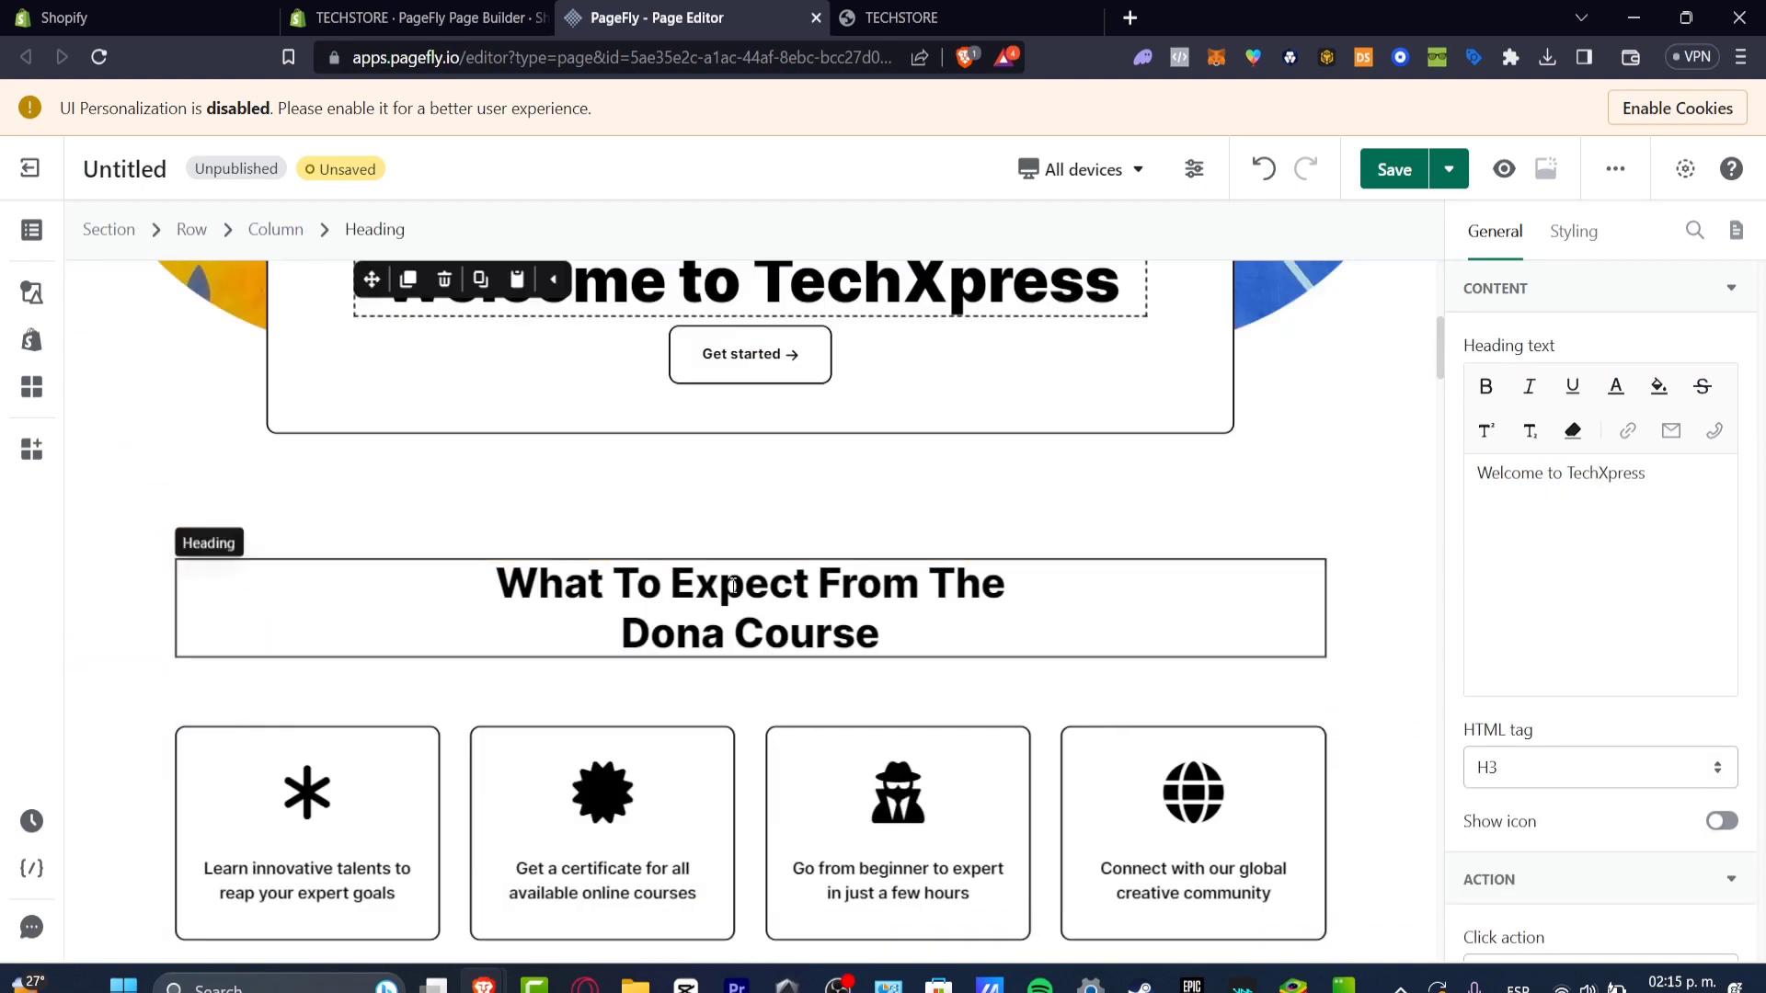
{"action": "left_click", "coordinate": [832, 605]}
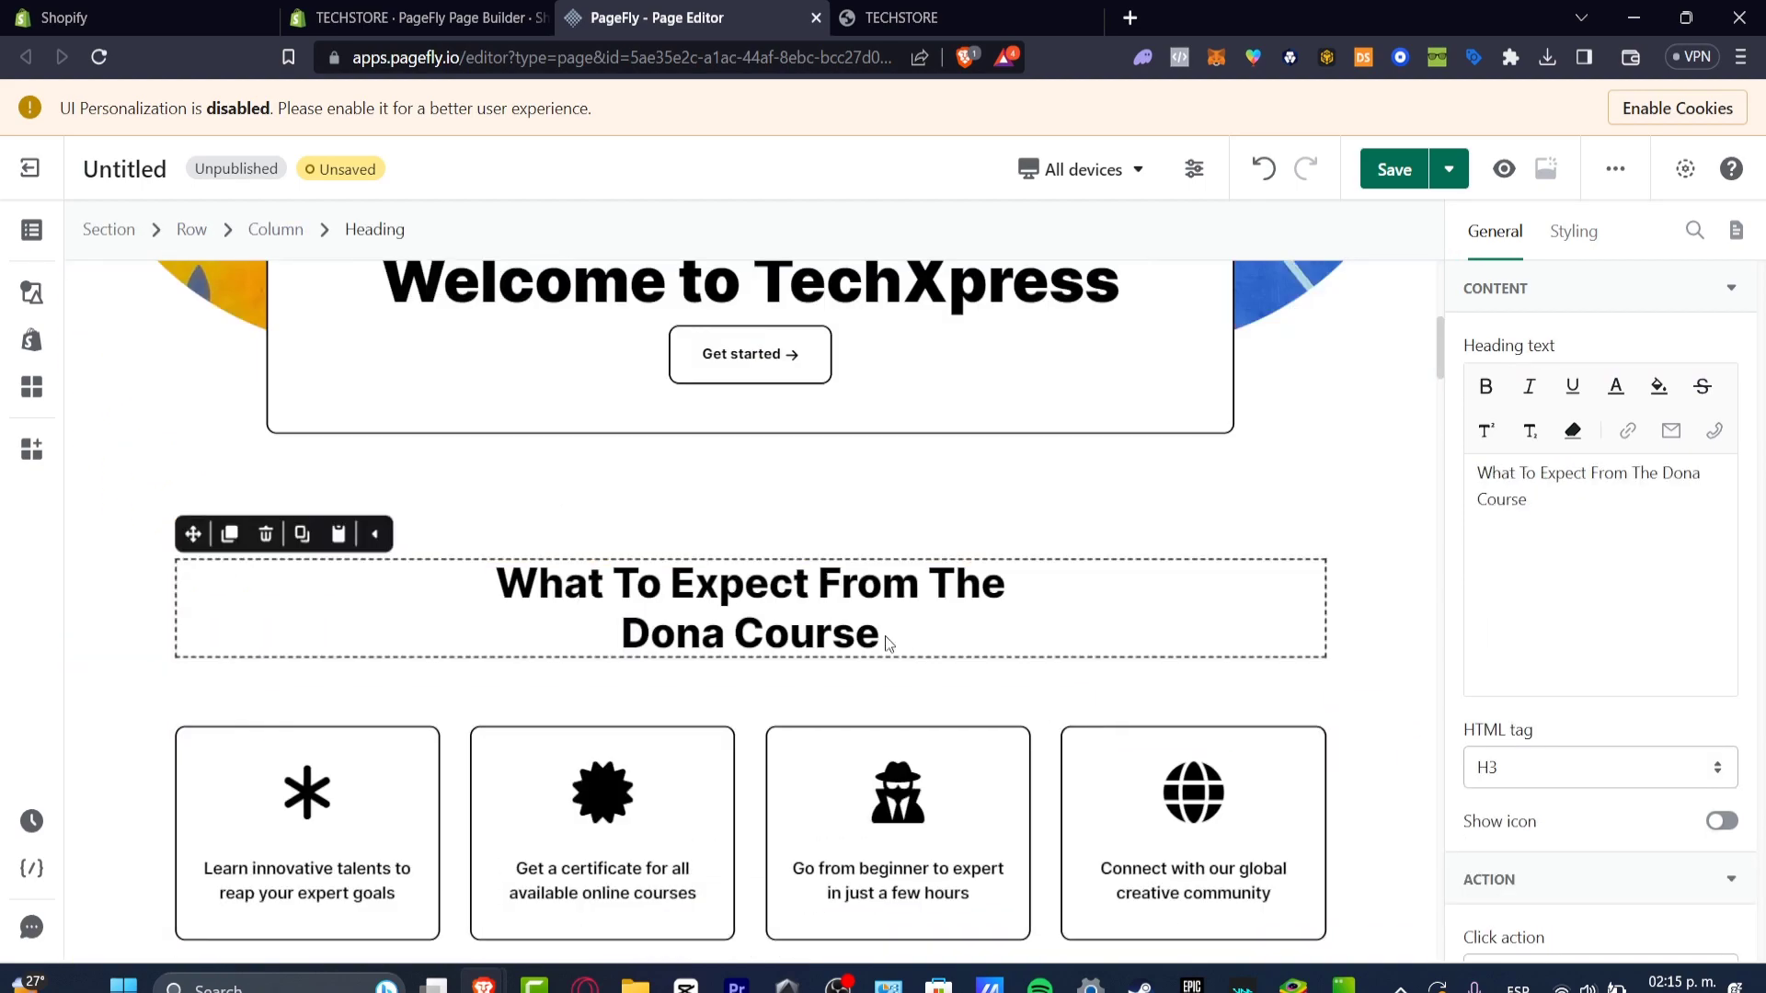
{"action": "left_click", "coordinate": [883, 636]}
{"action": "left_click_drag", "start_coordinate": [881, 637], "coordinate": [935, 596]}
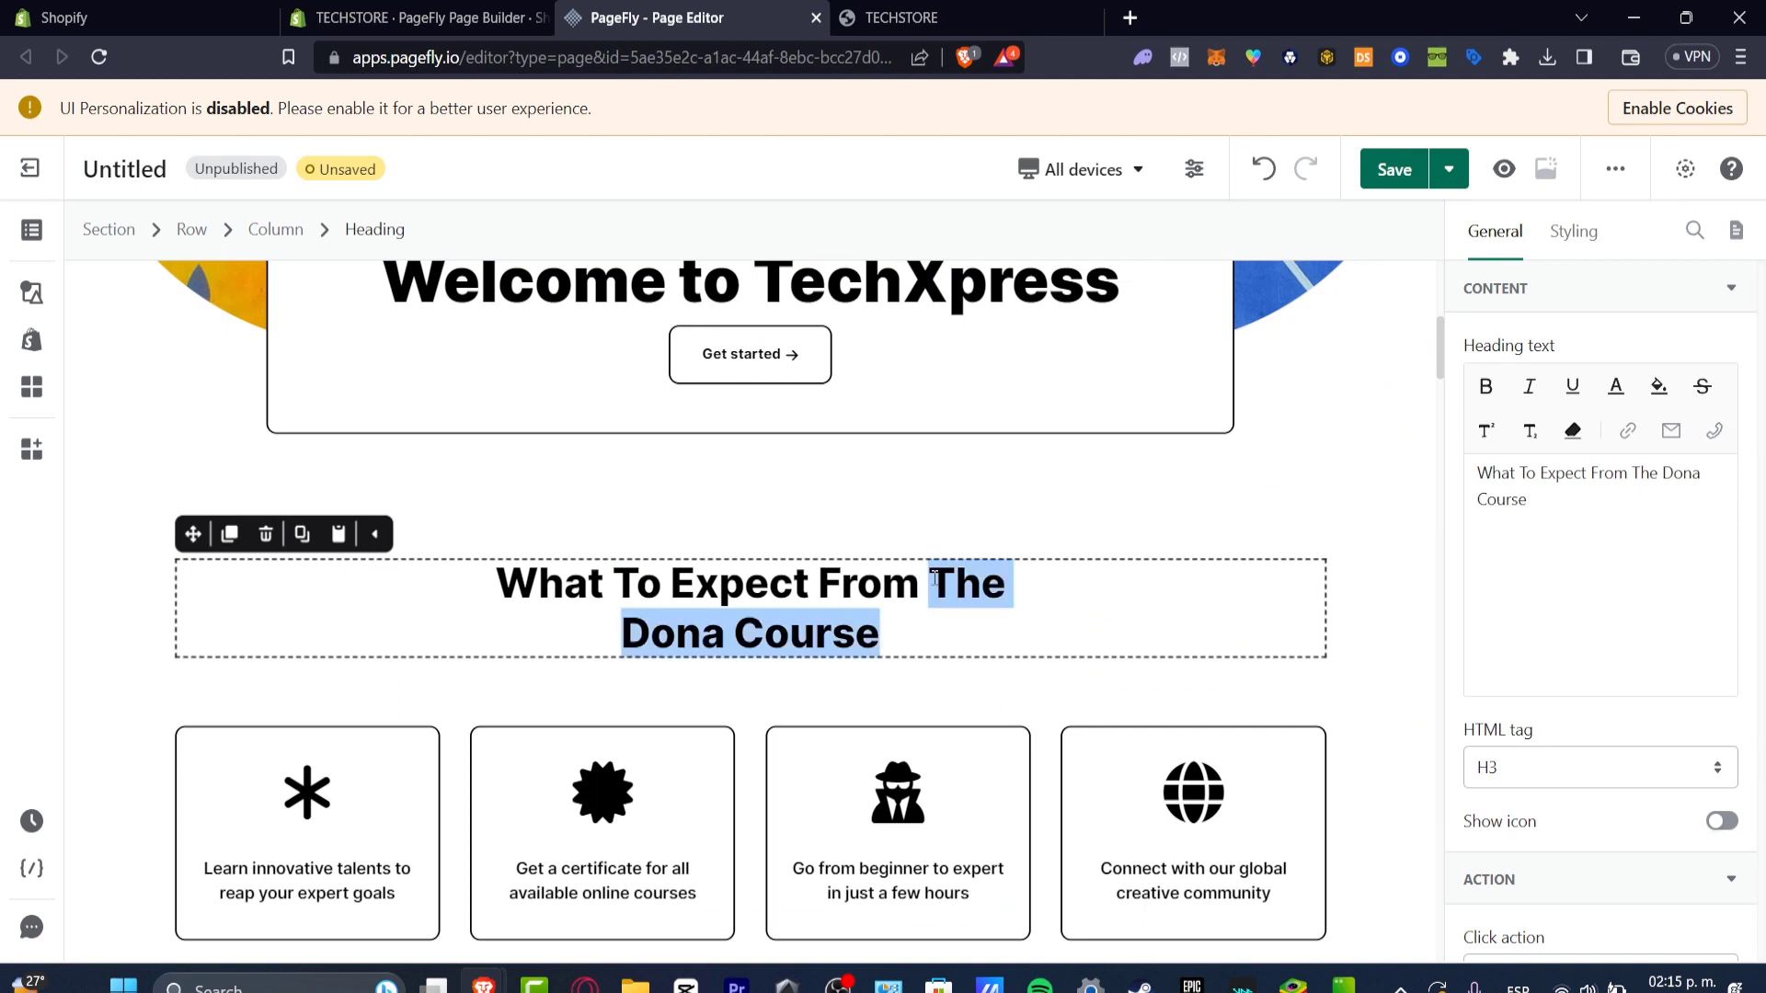
{"action": "key", "text": "BackSpace"}
{"action": "type", "text": "Tehc"}
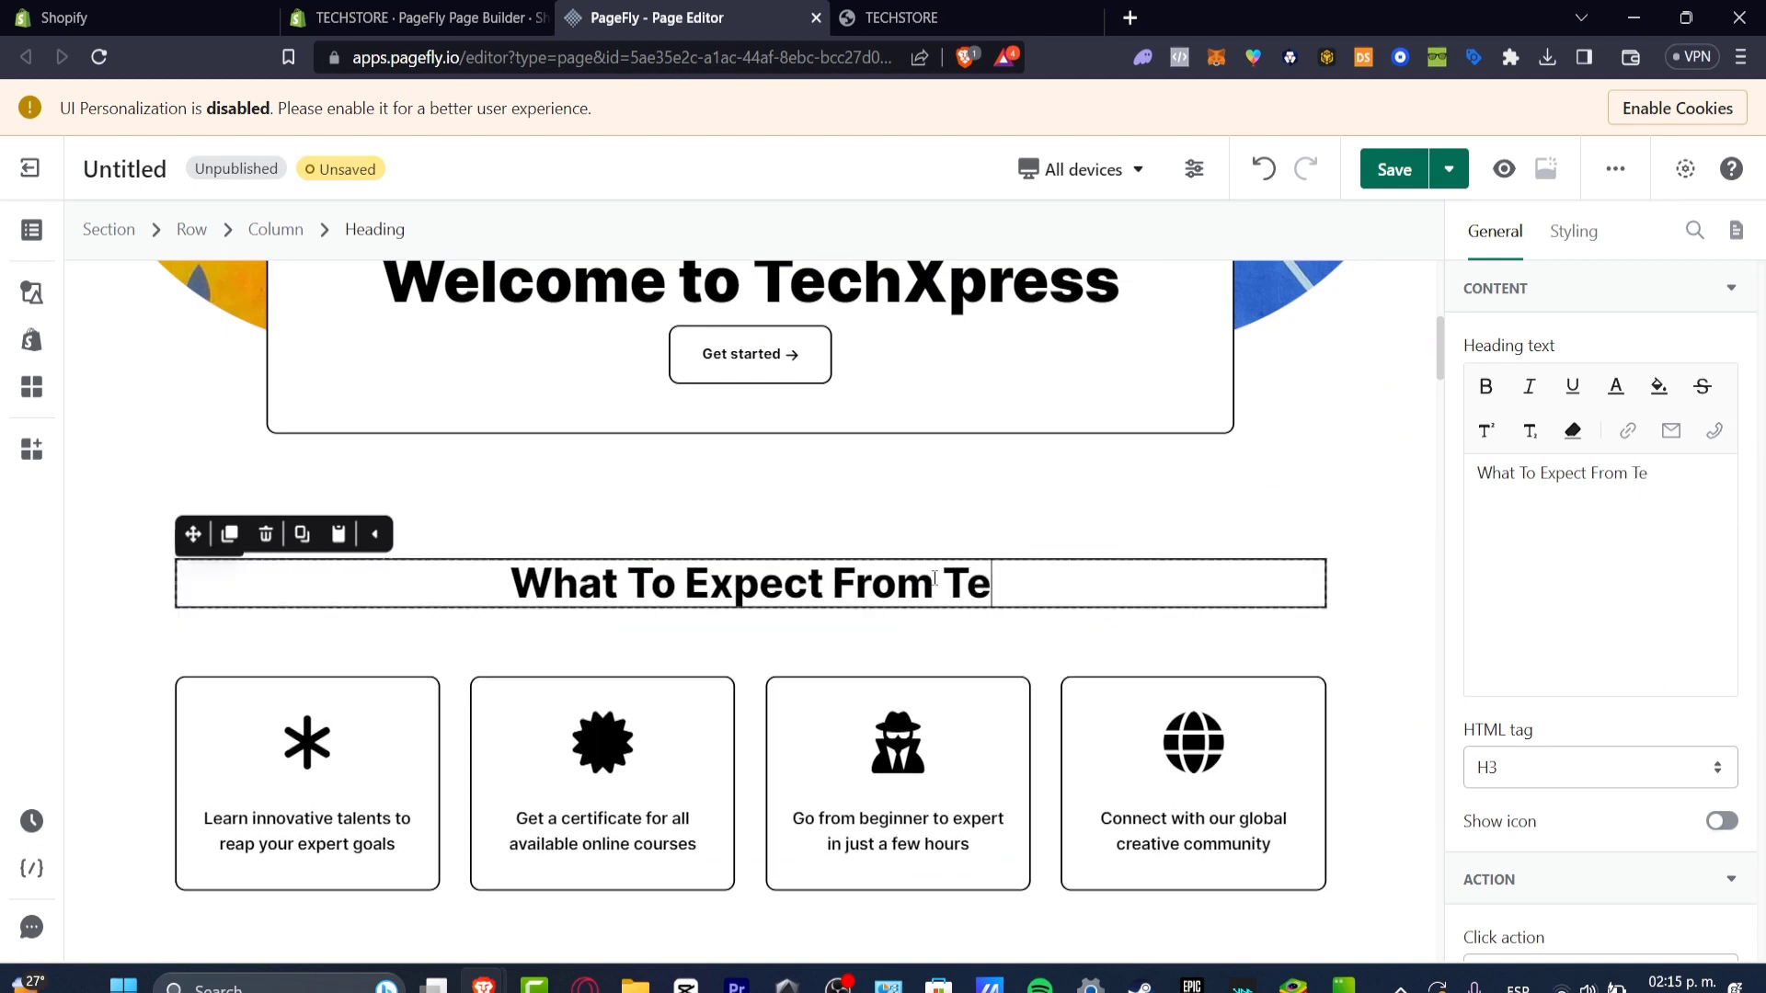
{"action": "key", "text": "BackSpace"}
{"action": "key", "text": "BackSpace"}
{"action": "type", "text": "ch Xpress"}
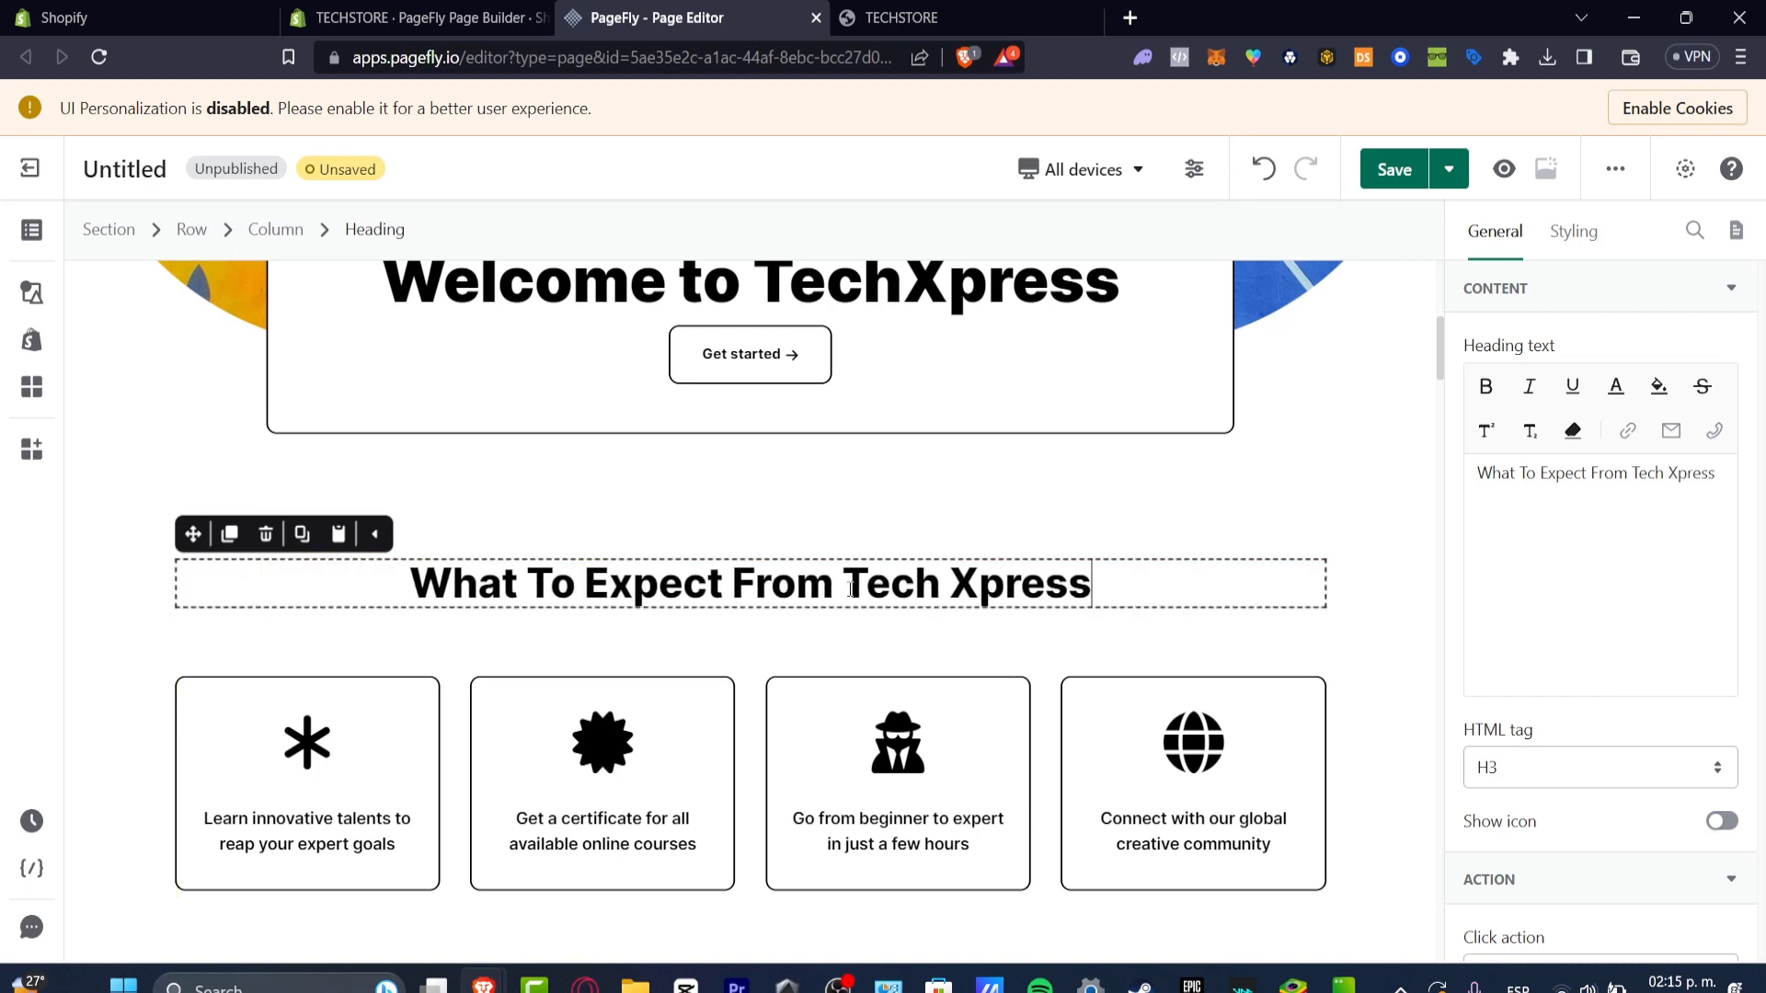
{"action": "key", "text": "Return"}
{"action": "scroll", "coordinate": [931, 595], "scroll_direction": "down", "scroll_amount": 3}
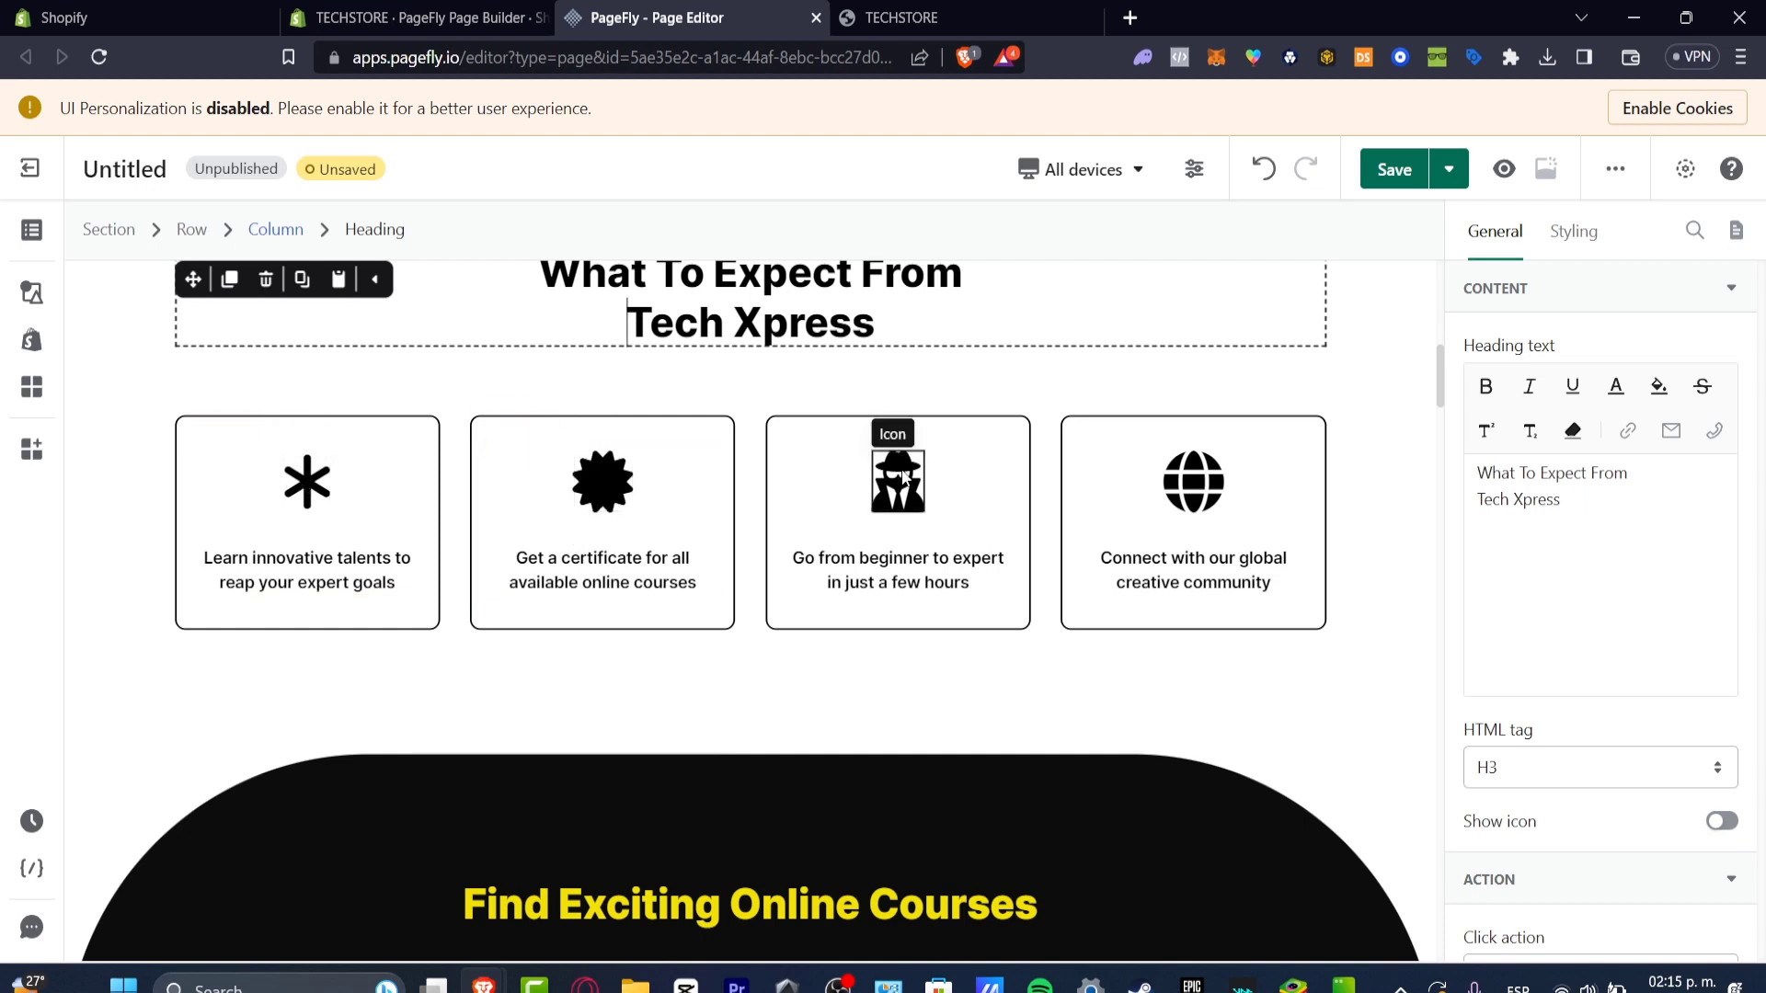
{"action": "left_click", "coordinate": [907, 505]}
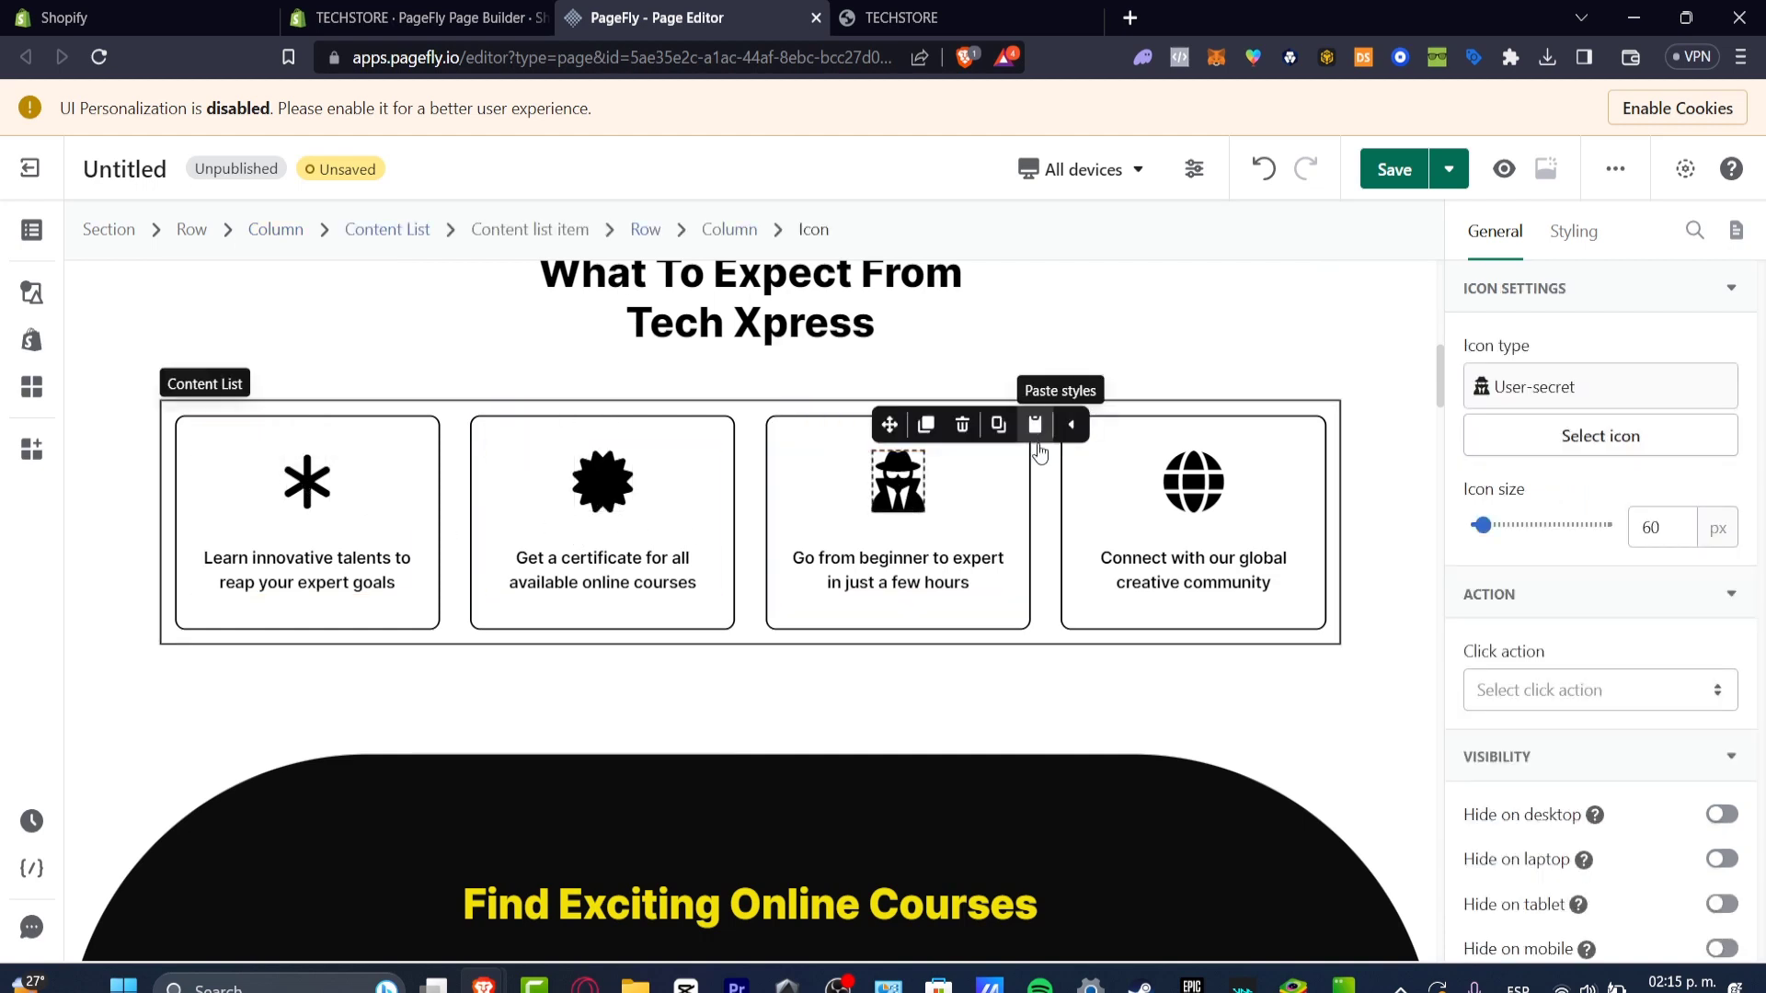
{"action": "scroll", "coordinate": [1029, 460], "scroll_direction": "down", "scroll_amount": 3}
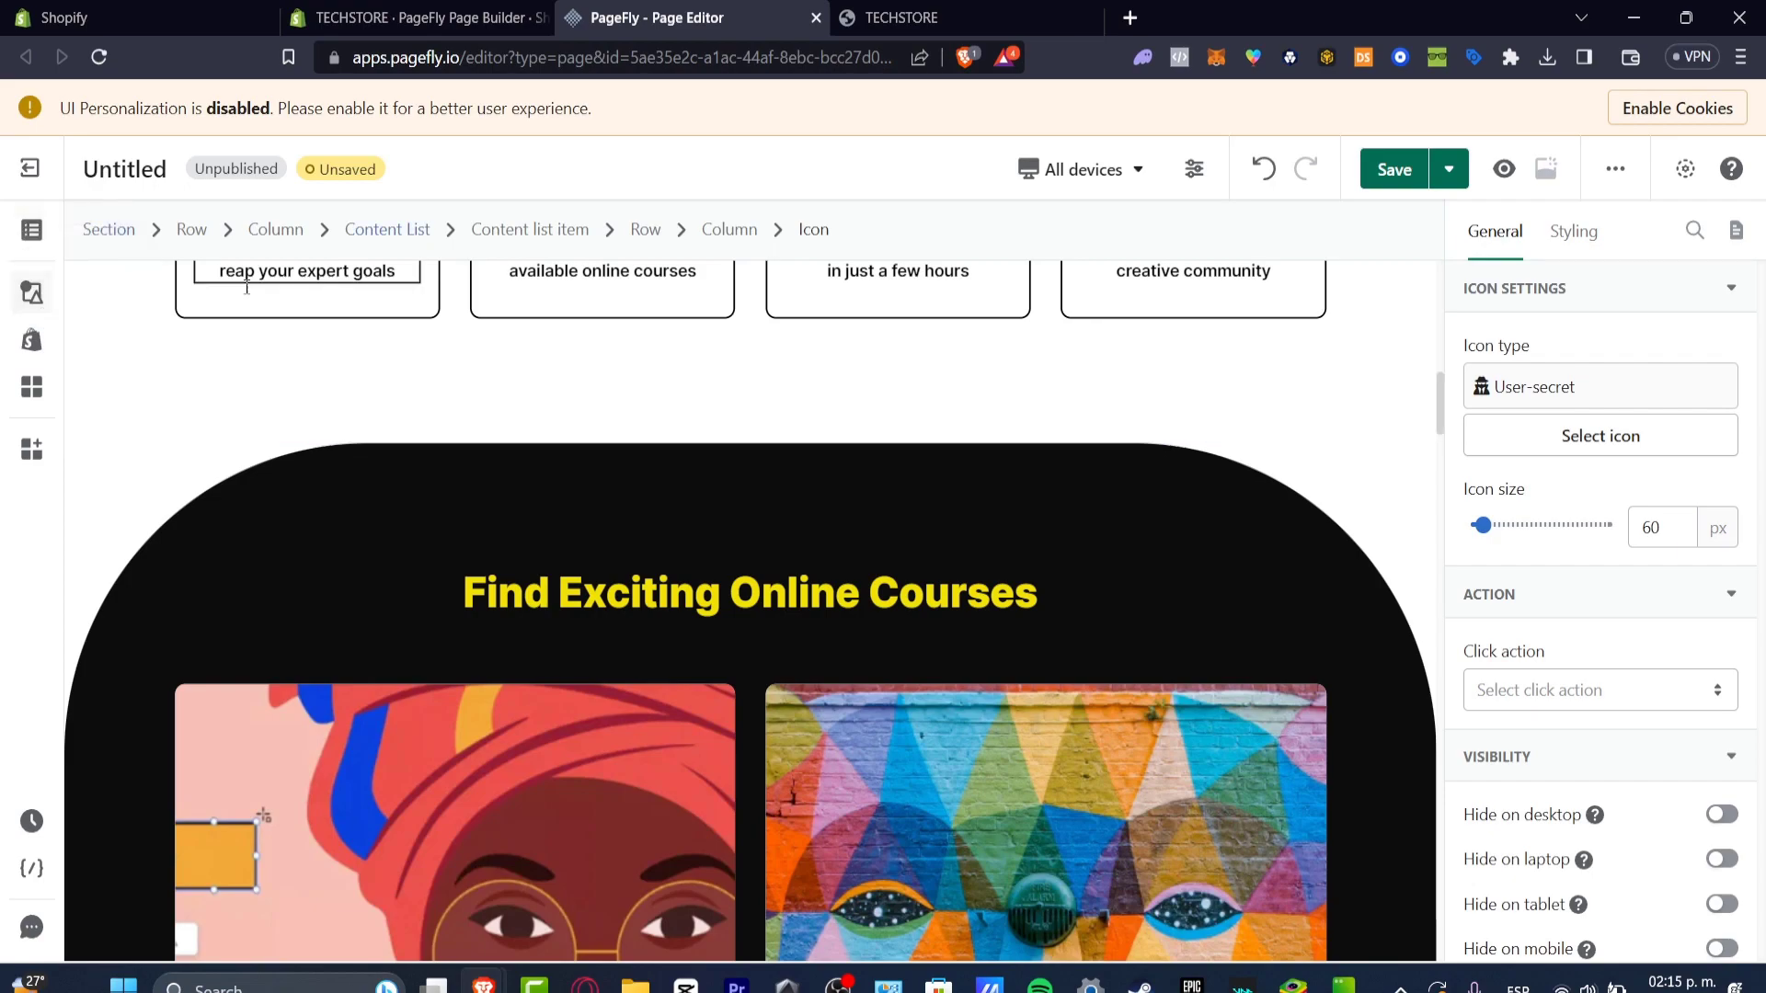
{"action": "scroll", "coordinate": [776, 510], "scroll_direction": "down", "scroll_amount": 3}
{"action": "scroll", "coordinate": [778, 515], "scroll_direction": "down", "scroll_amount": 15}
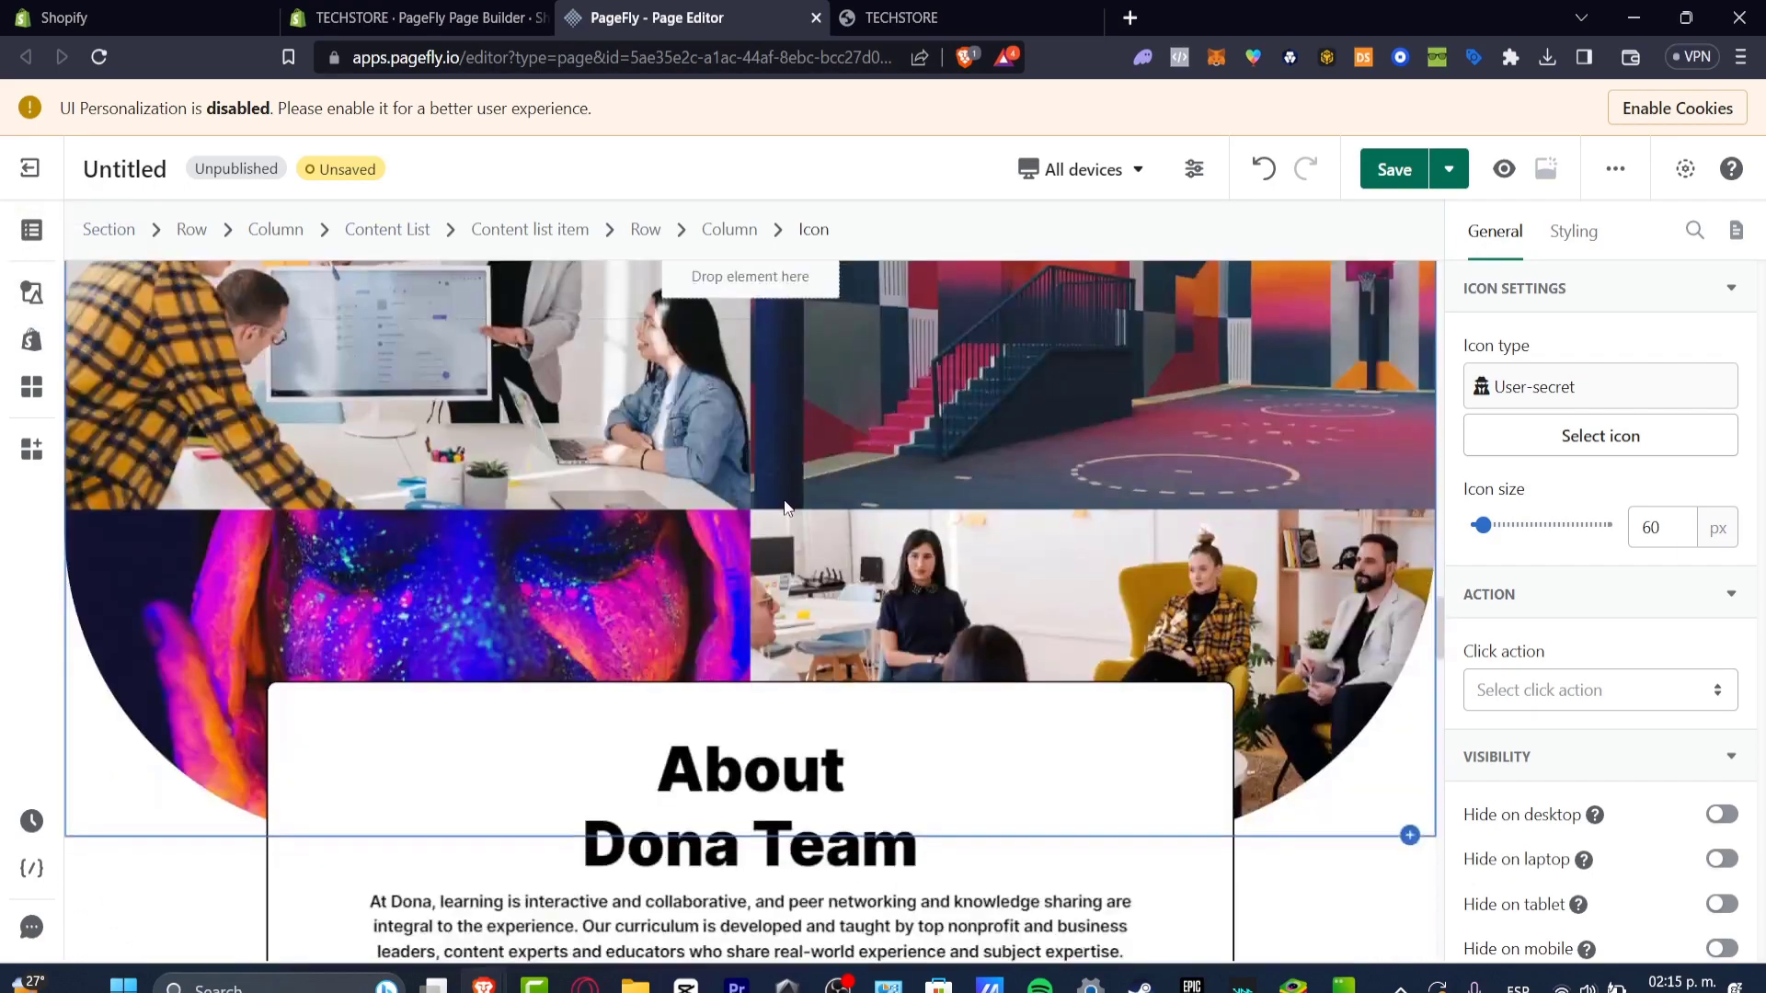
{"action": "scroll", "coordinate": [785, 505], "scroll_direction": "down", "scroll_amount": 10}
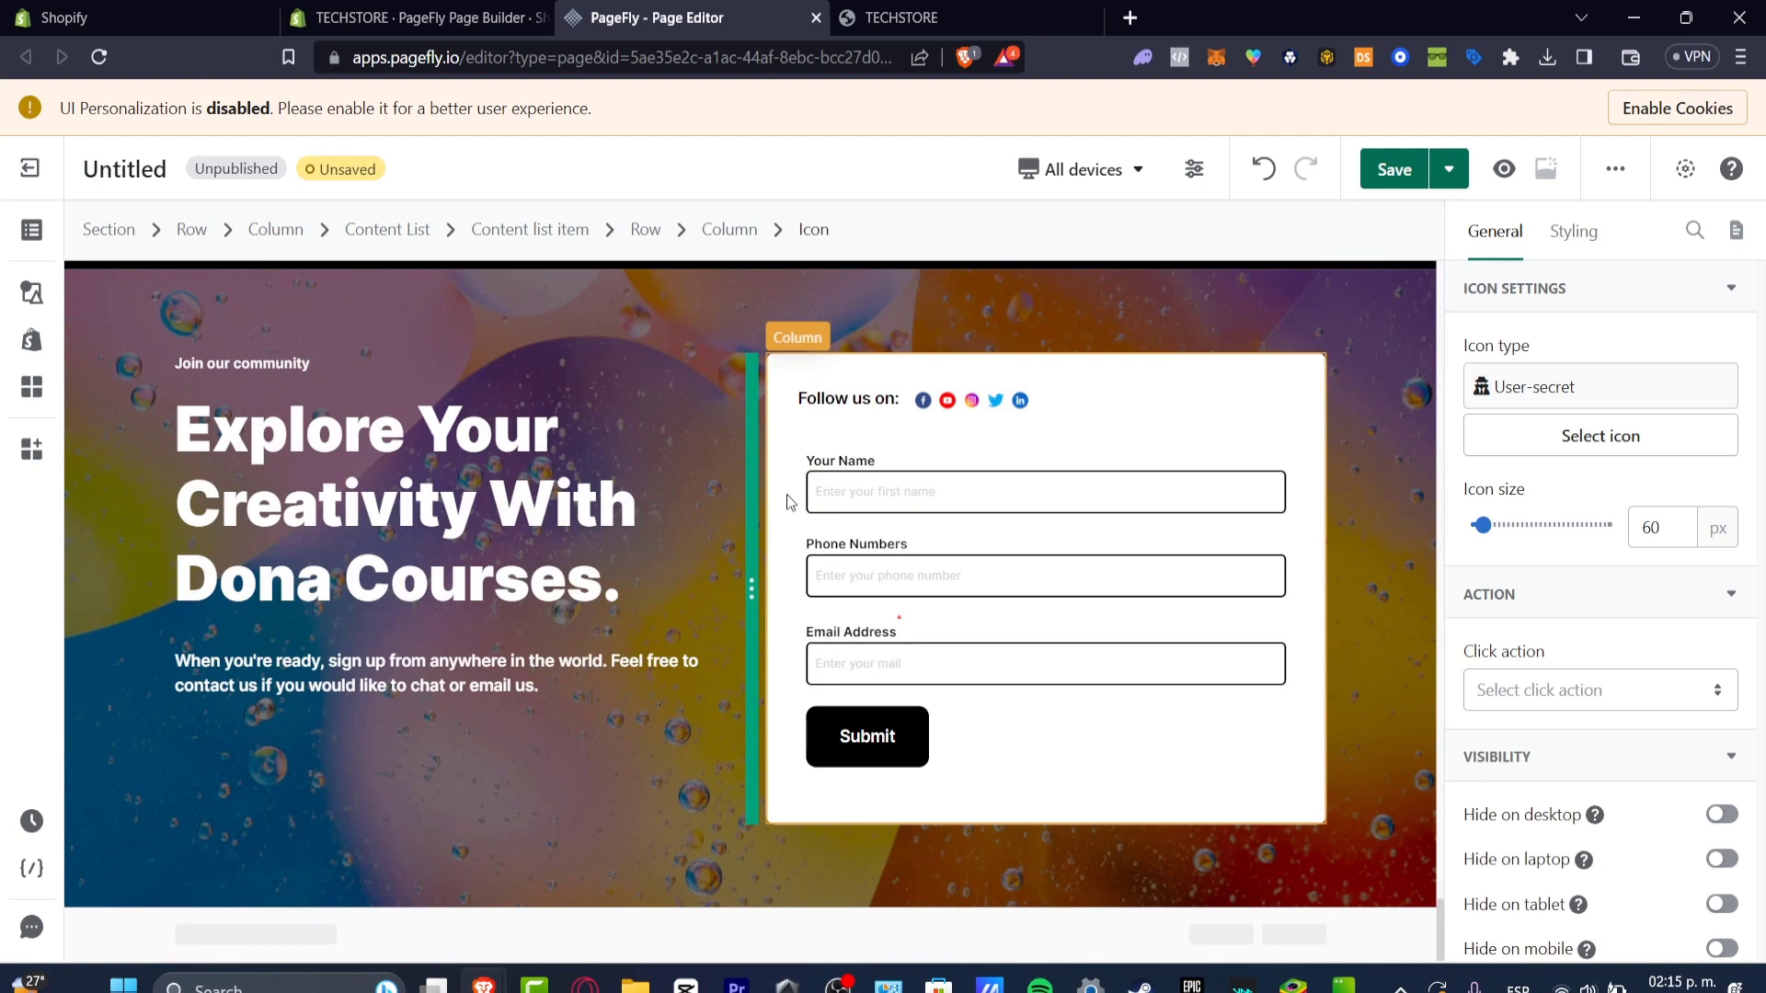
{"action": "scroll", "coordinate": [958, 473], "scroll_direction": "up", "scroll_amount": 10}
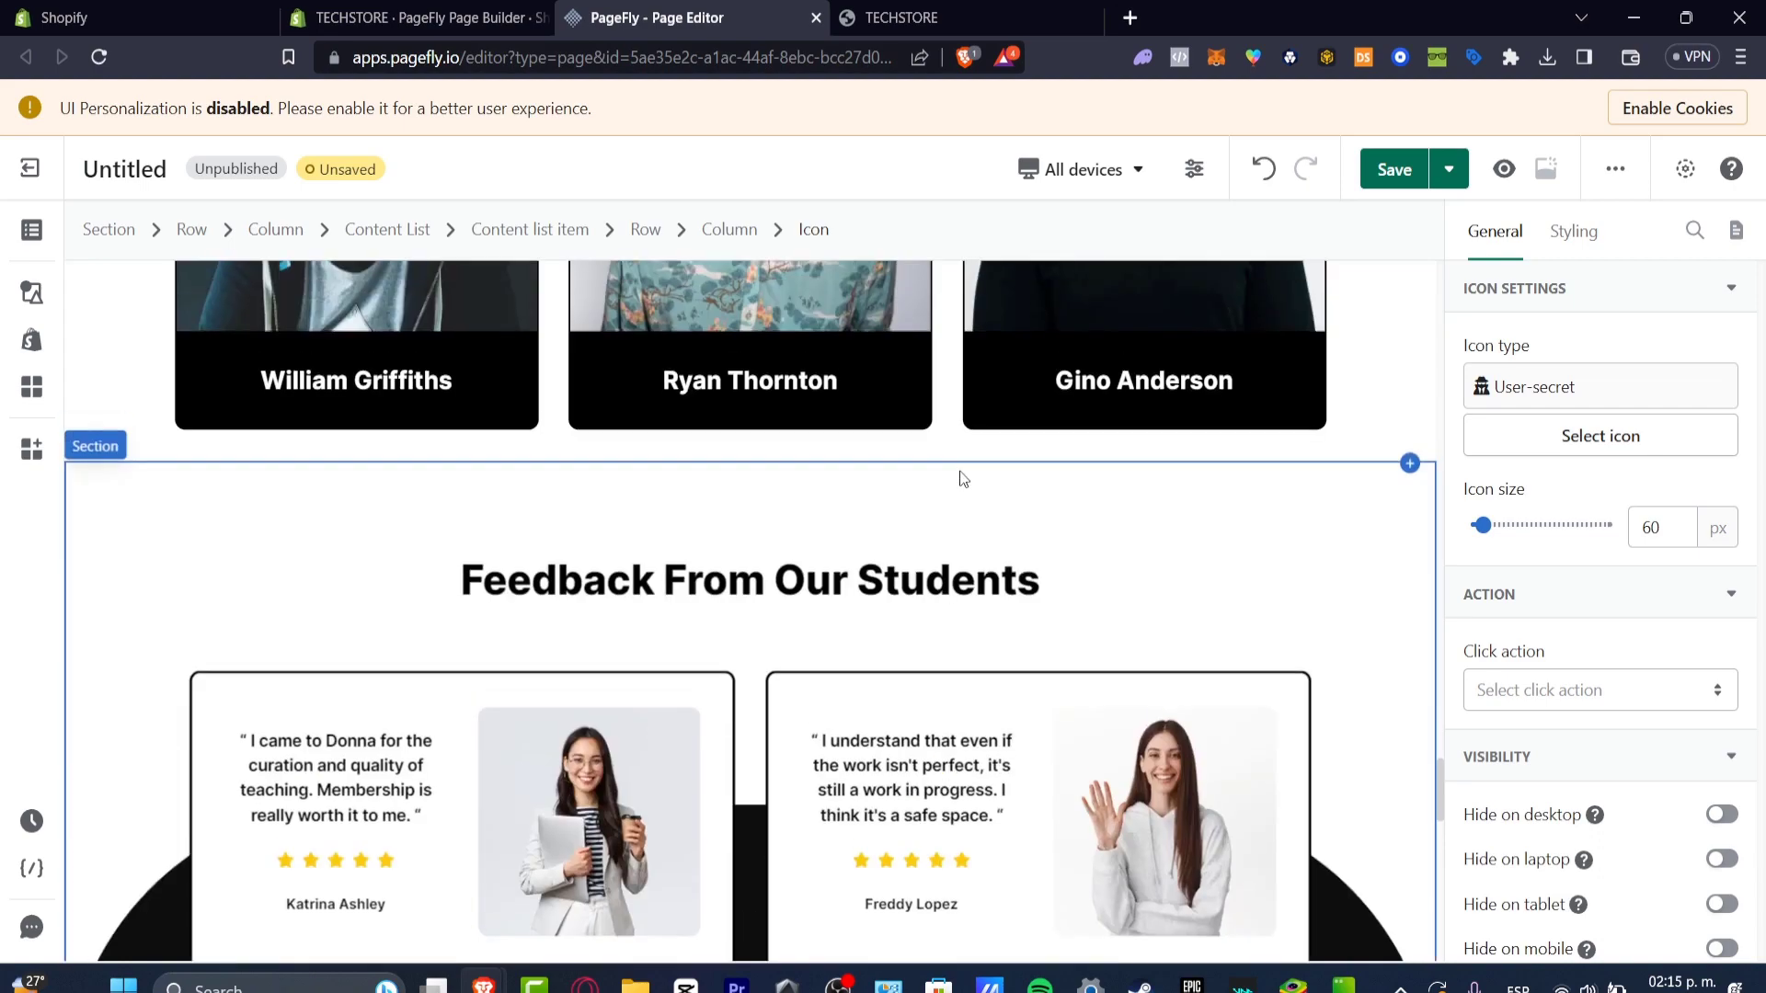
{"action": "scroll", "coordinate": [962, 477], "scroll_direction": "up", "scroll_amount": 10}
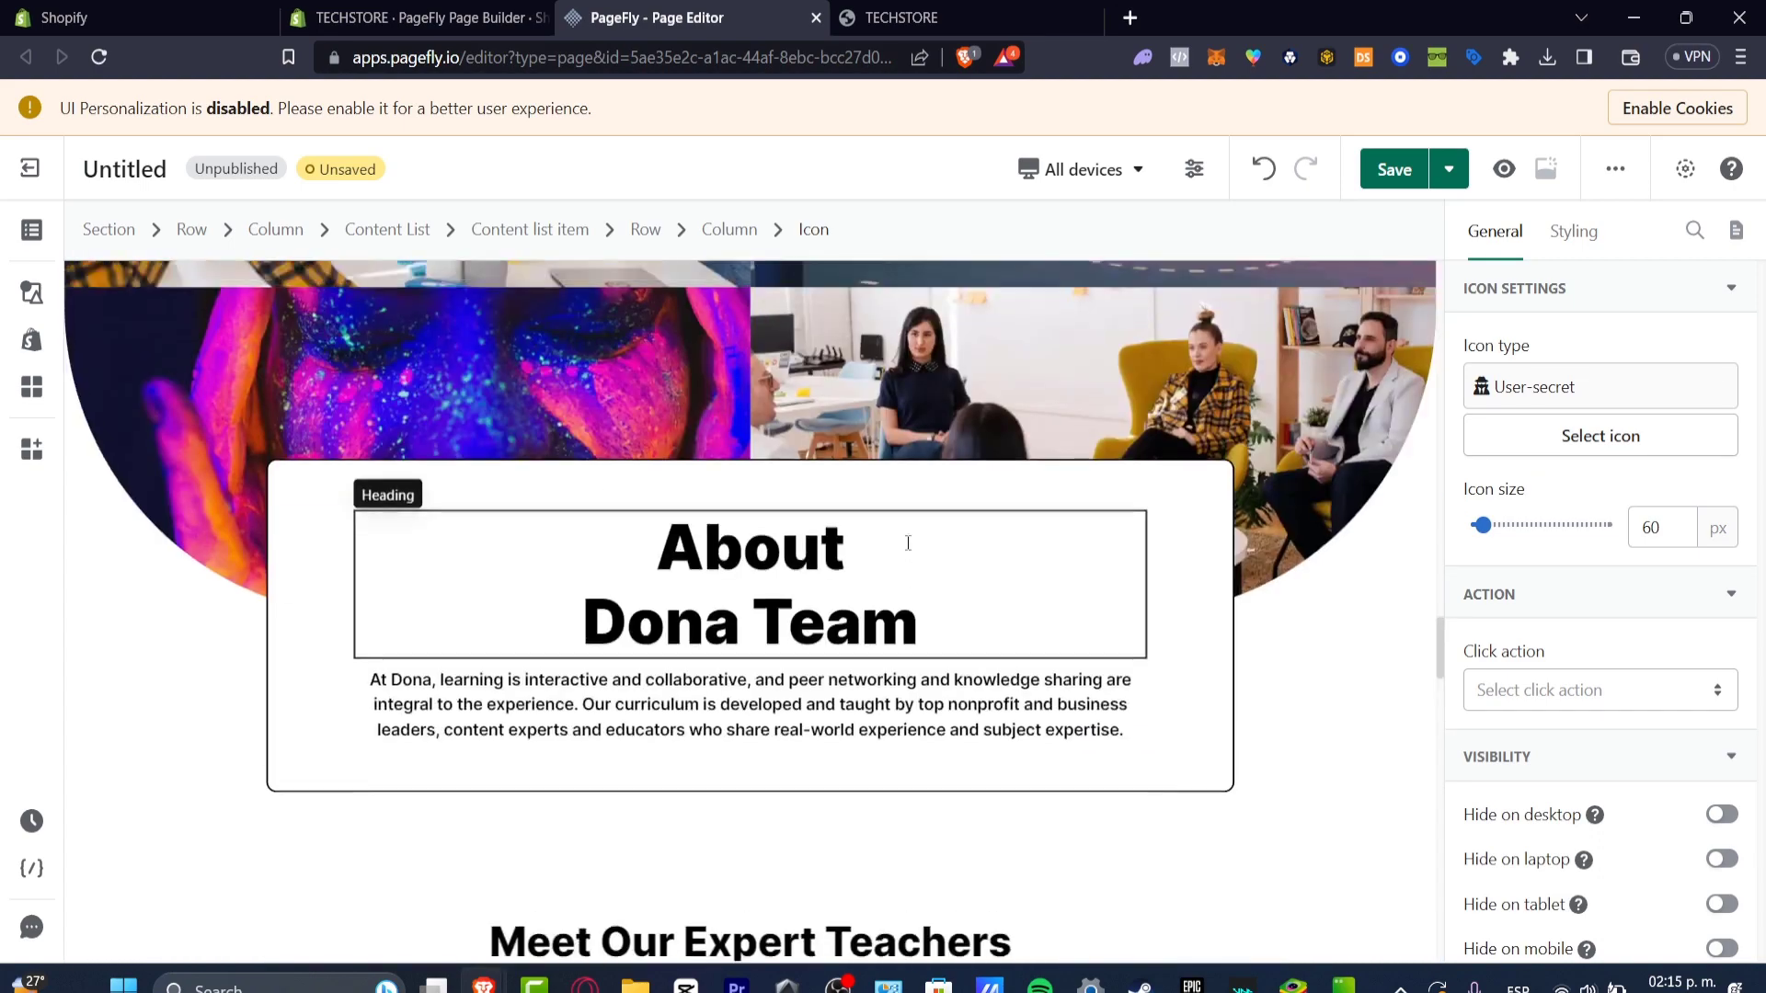
{"action": "scroll", "coordinate": [920, 538], "scroll_direction": "up", "scroll_amount": 15}
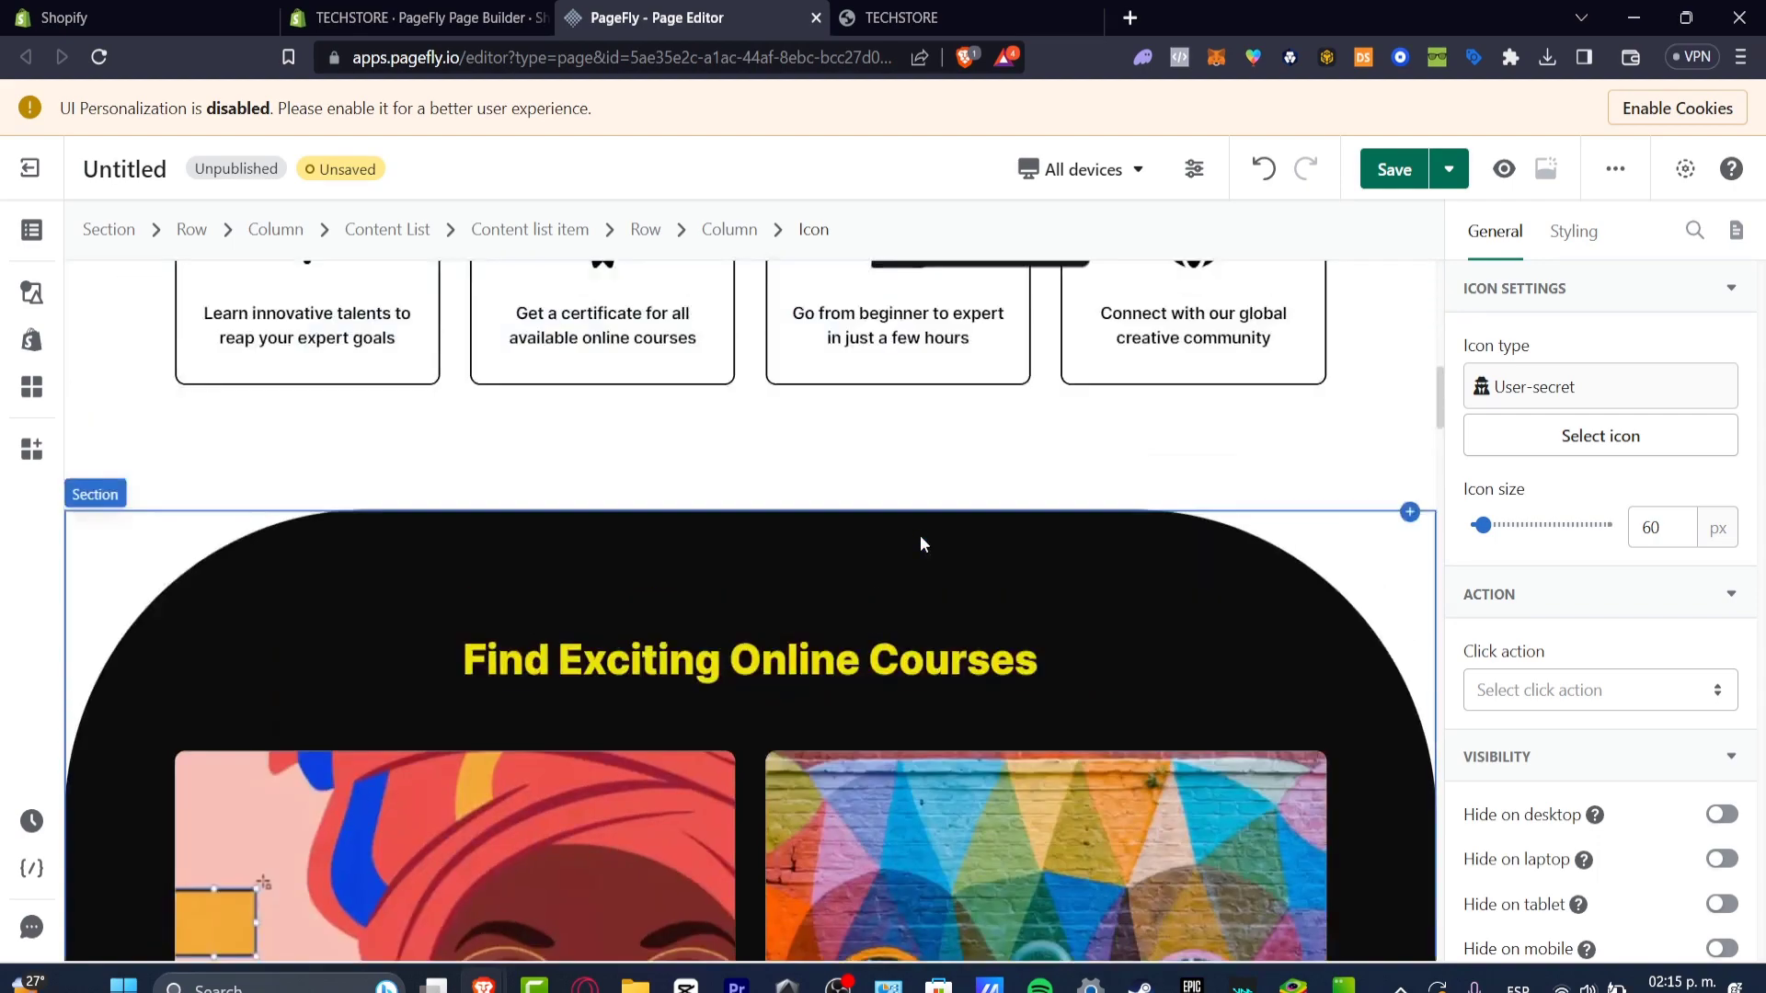
{"action": "scroll", "coordinate": [523, 616], "scroll_direction": "down", "scroll_amount": 3}
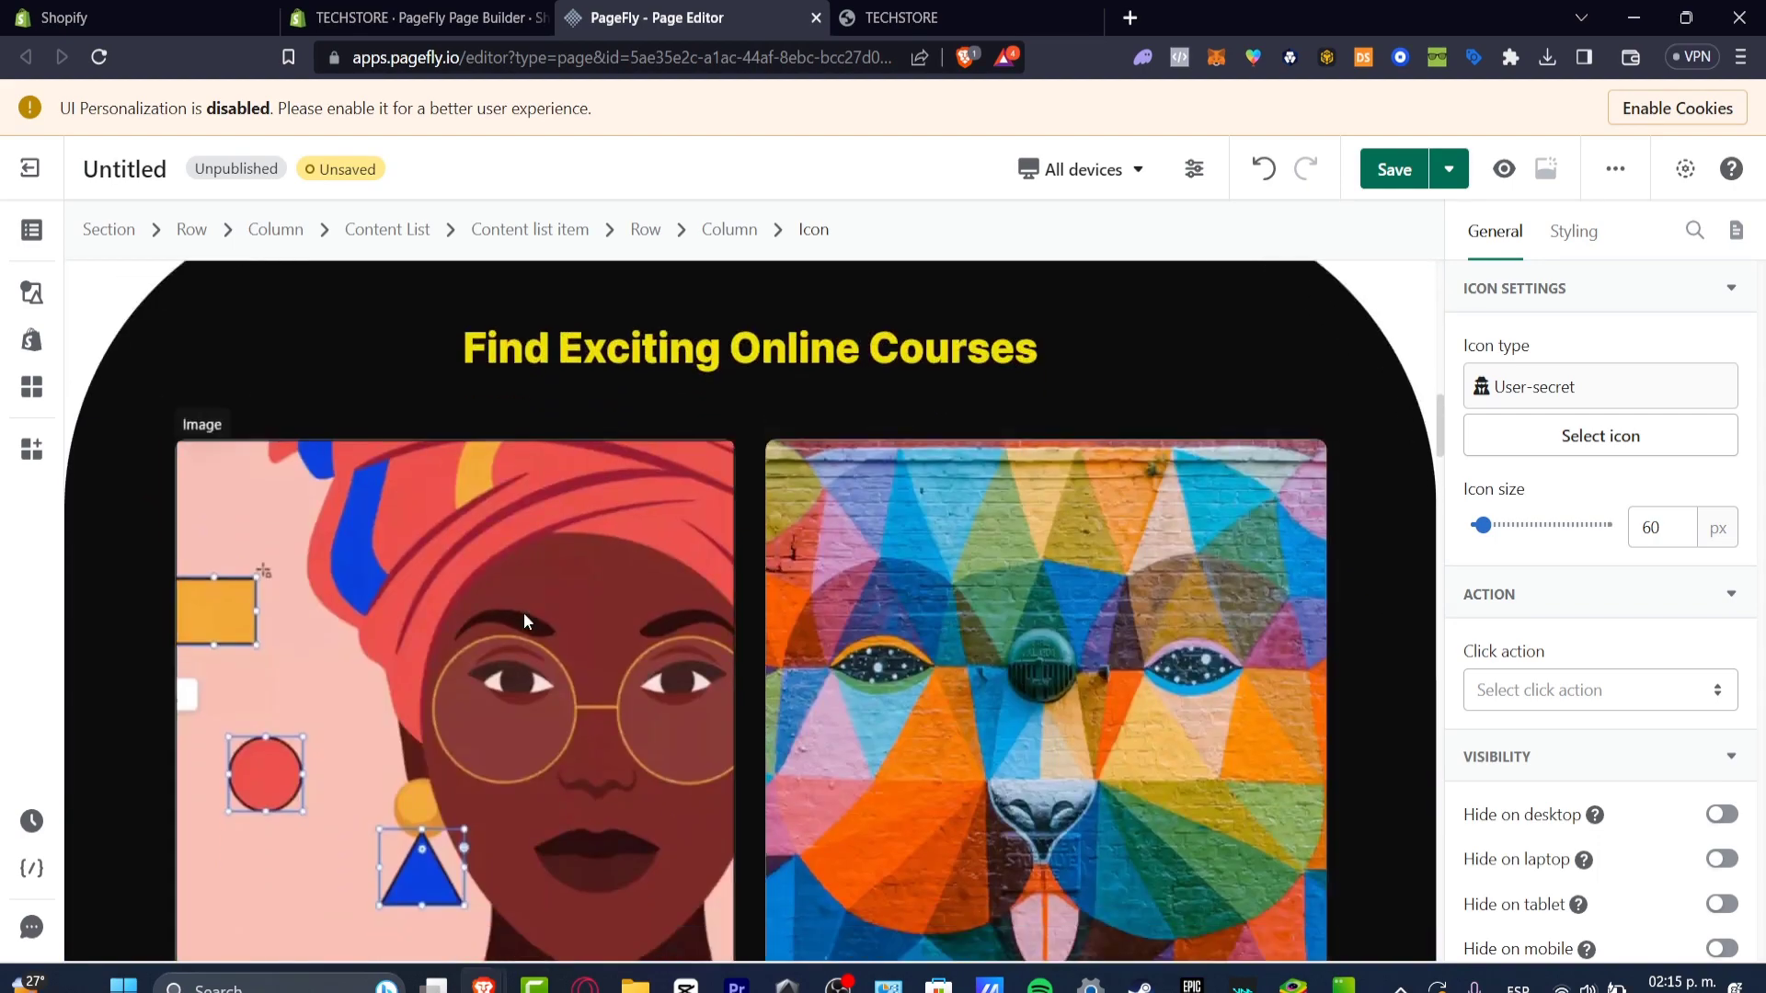
Replace the first course card image with the rack-of-womens-clothing photo.
{"action": "left_click", "coordinate": [525, 621]}
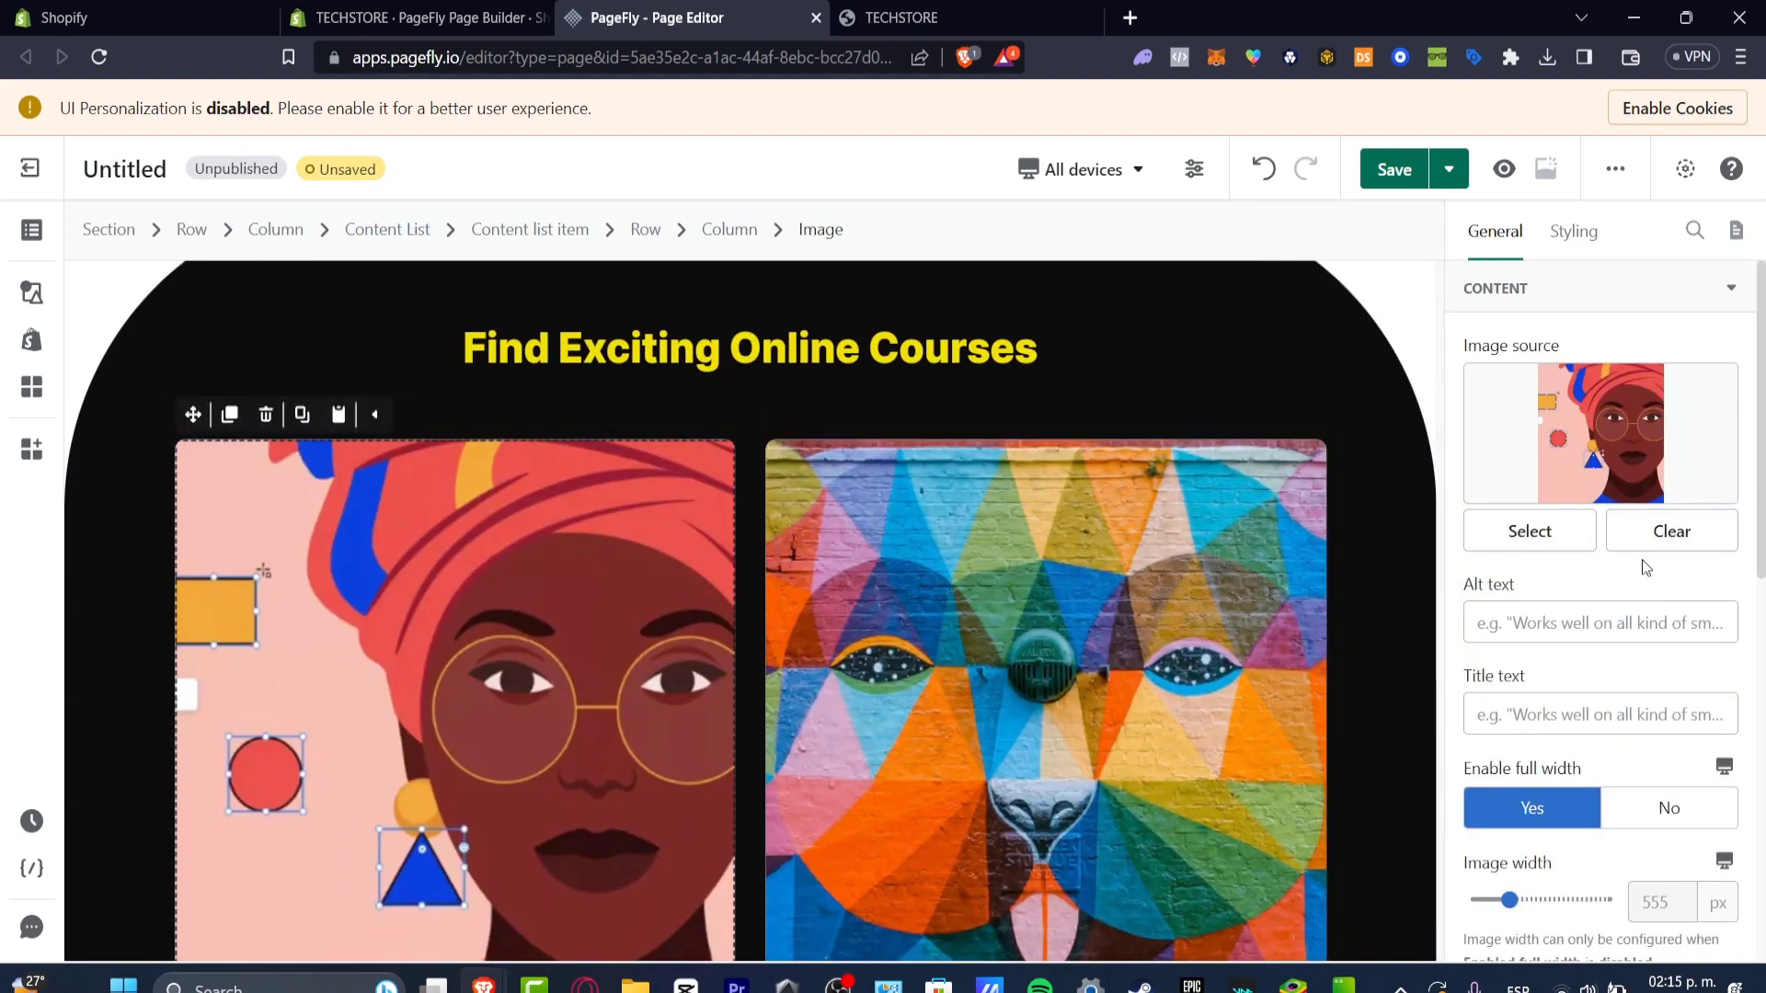
{"action": "left_click", "coordinate": [1560, 533]}
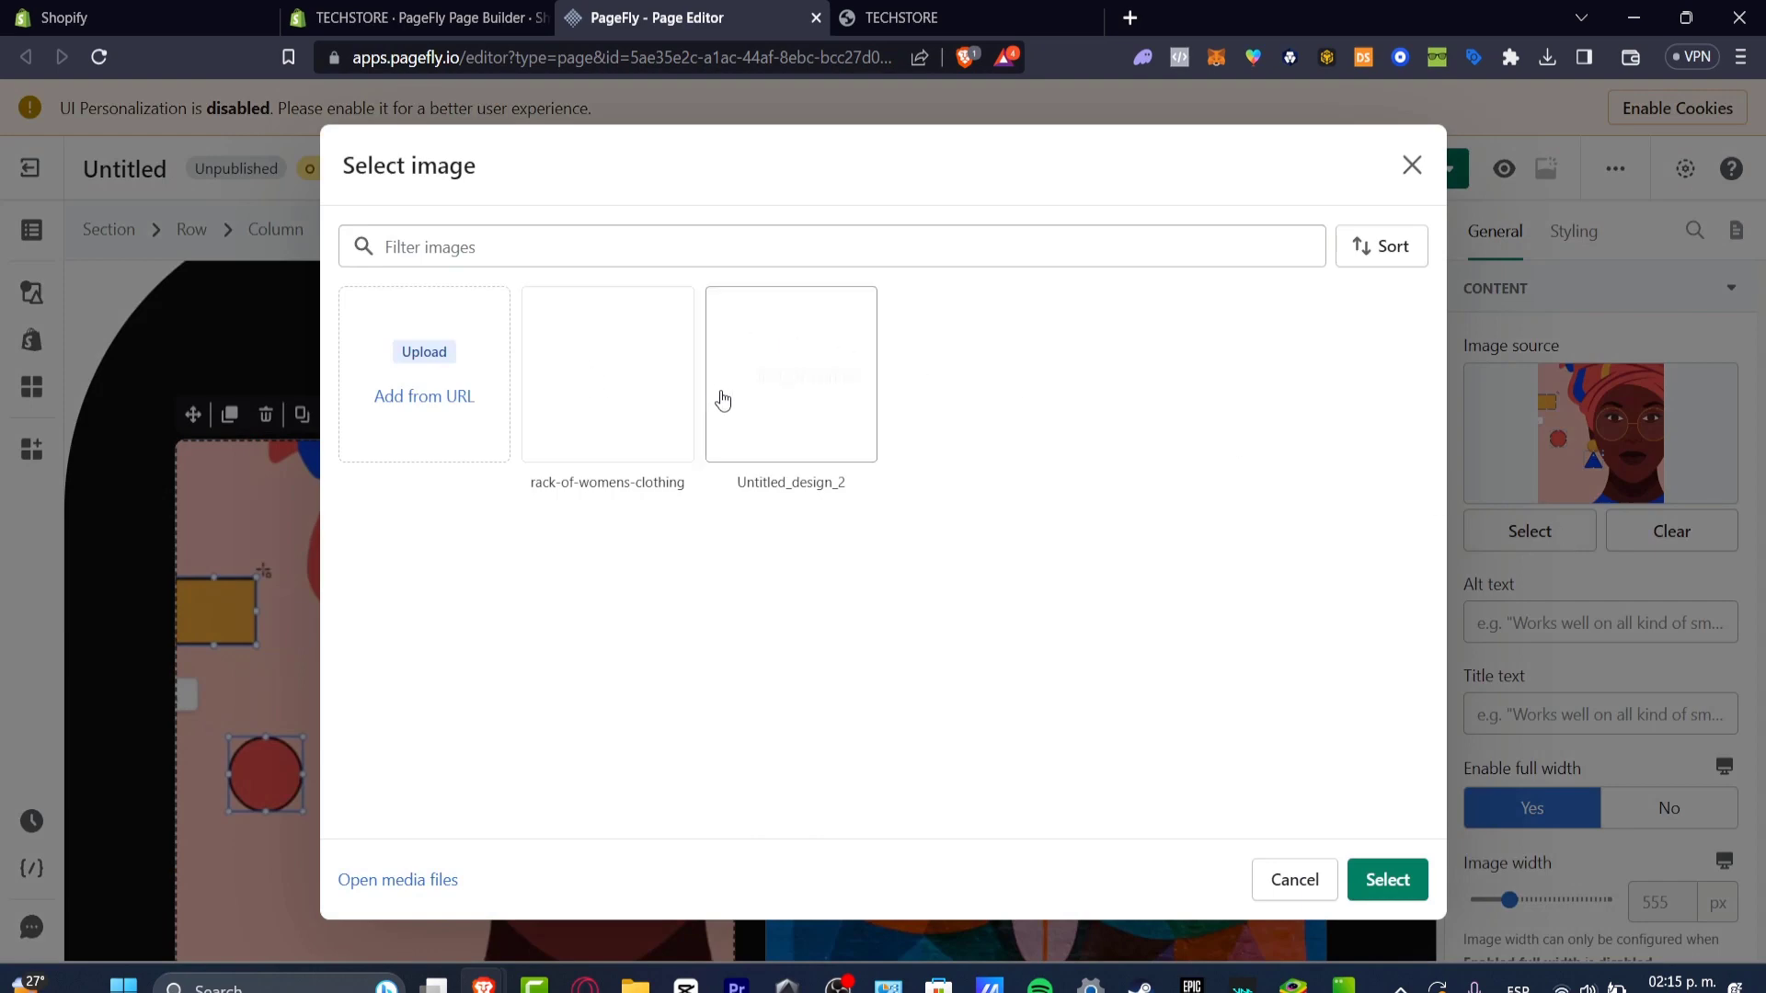
{"action": "left_click", "coordinate": [656, 369]}
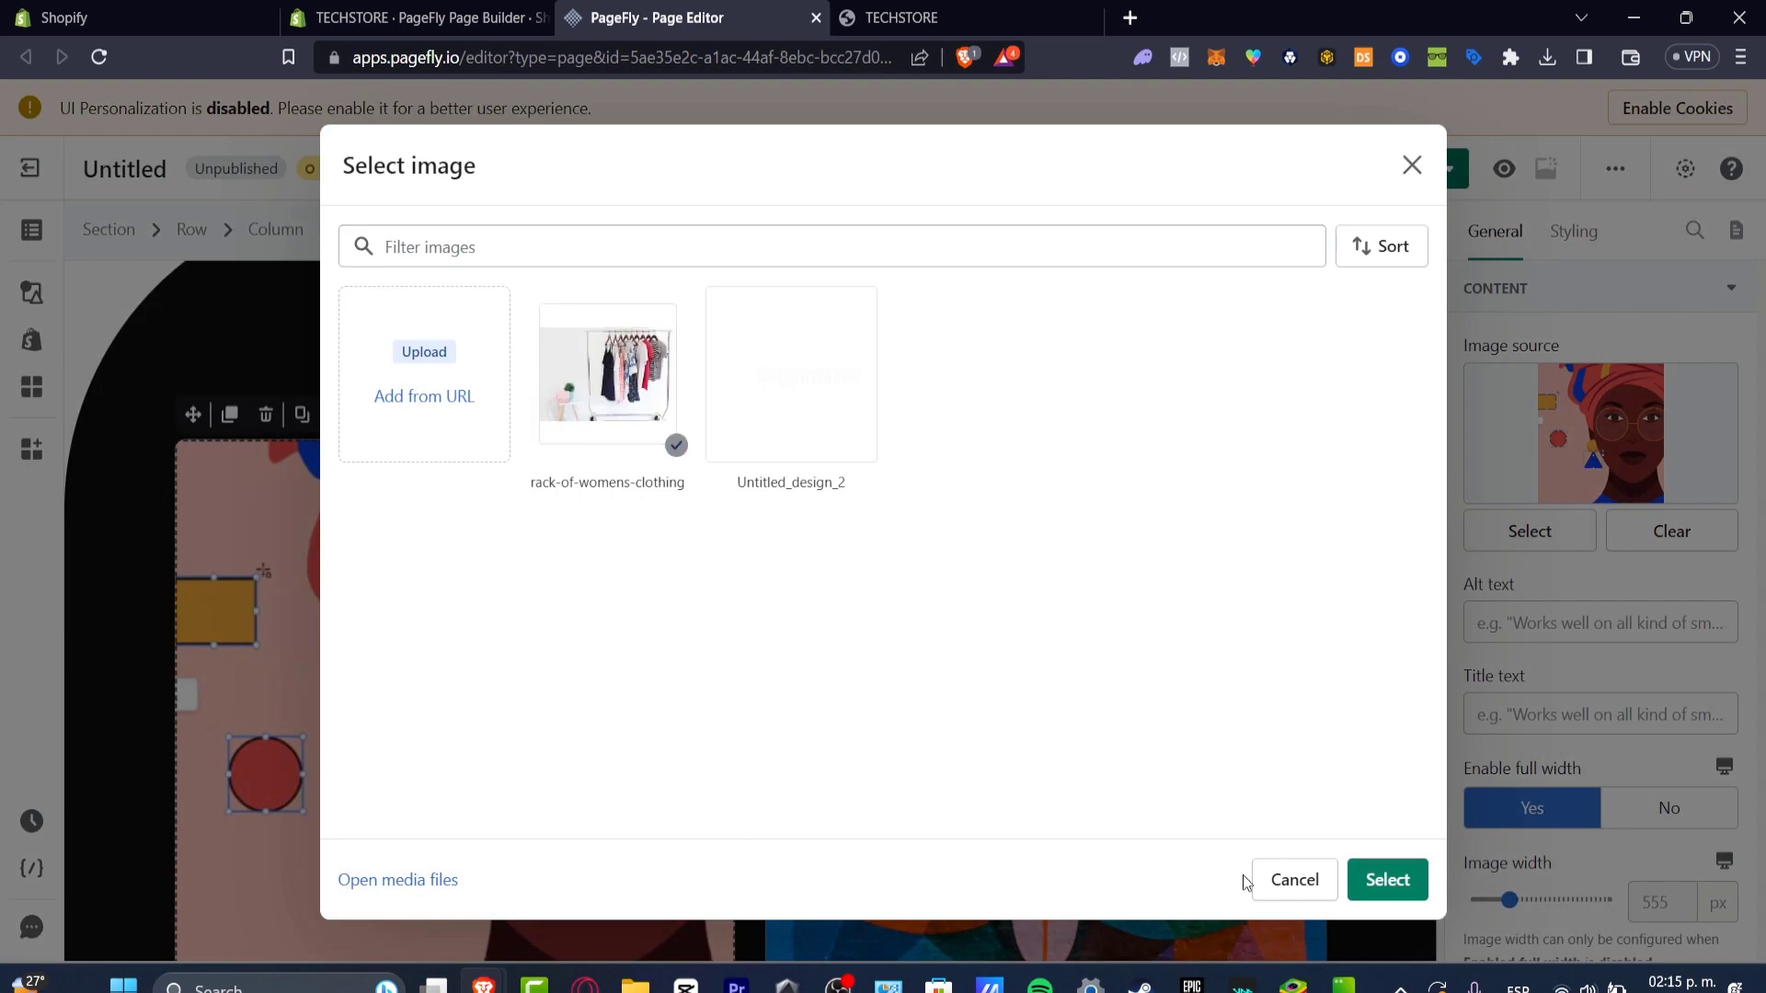
{"action": "left_click", "coordinate": [1387, 881]}
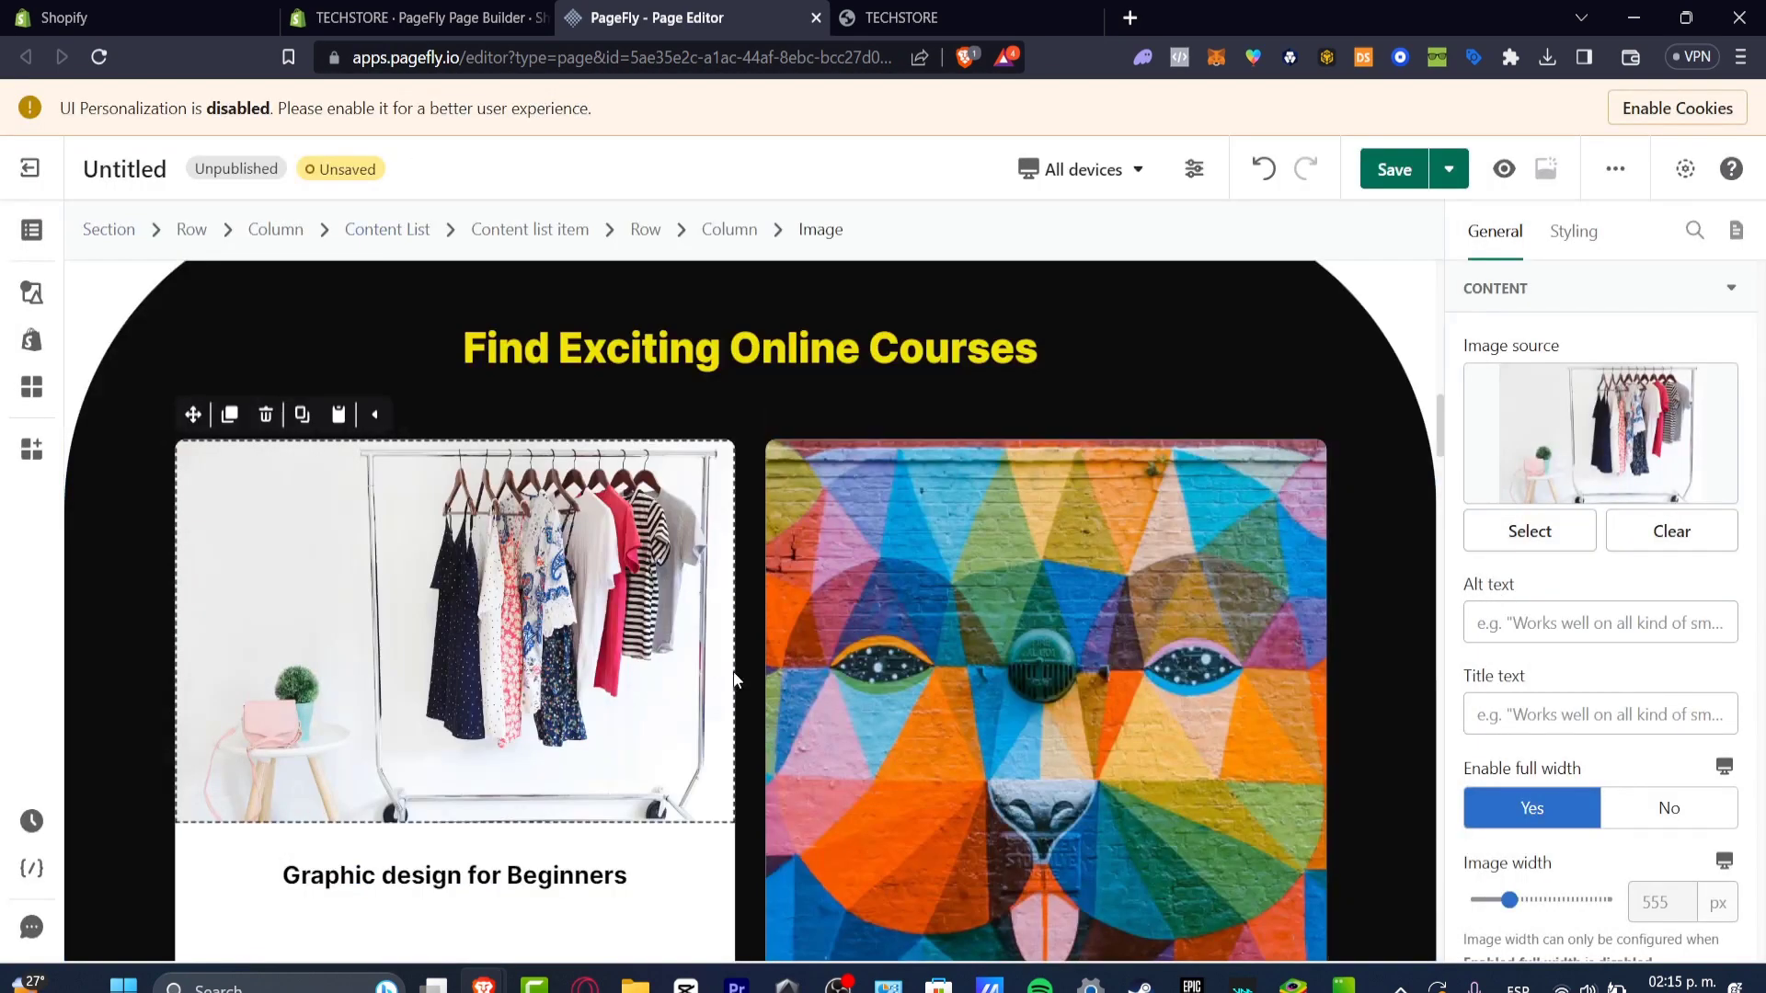
Rename the card heading to 'Private Tutoring Clothing' and preview the page in the live store.
{"action": "scroll", "coordinate": [733, 671], "scroll_direction": "down", "scroll_amount": 3}
{"action": "left_click", "coordinate": [457, 567]}
{"action": "triple_click", "coordinate": [515, 565]}
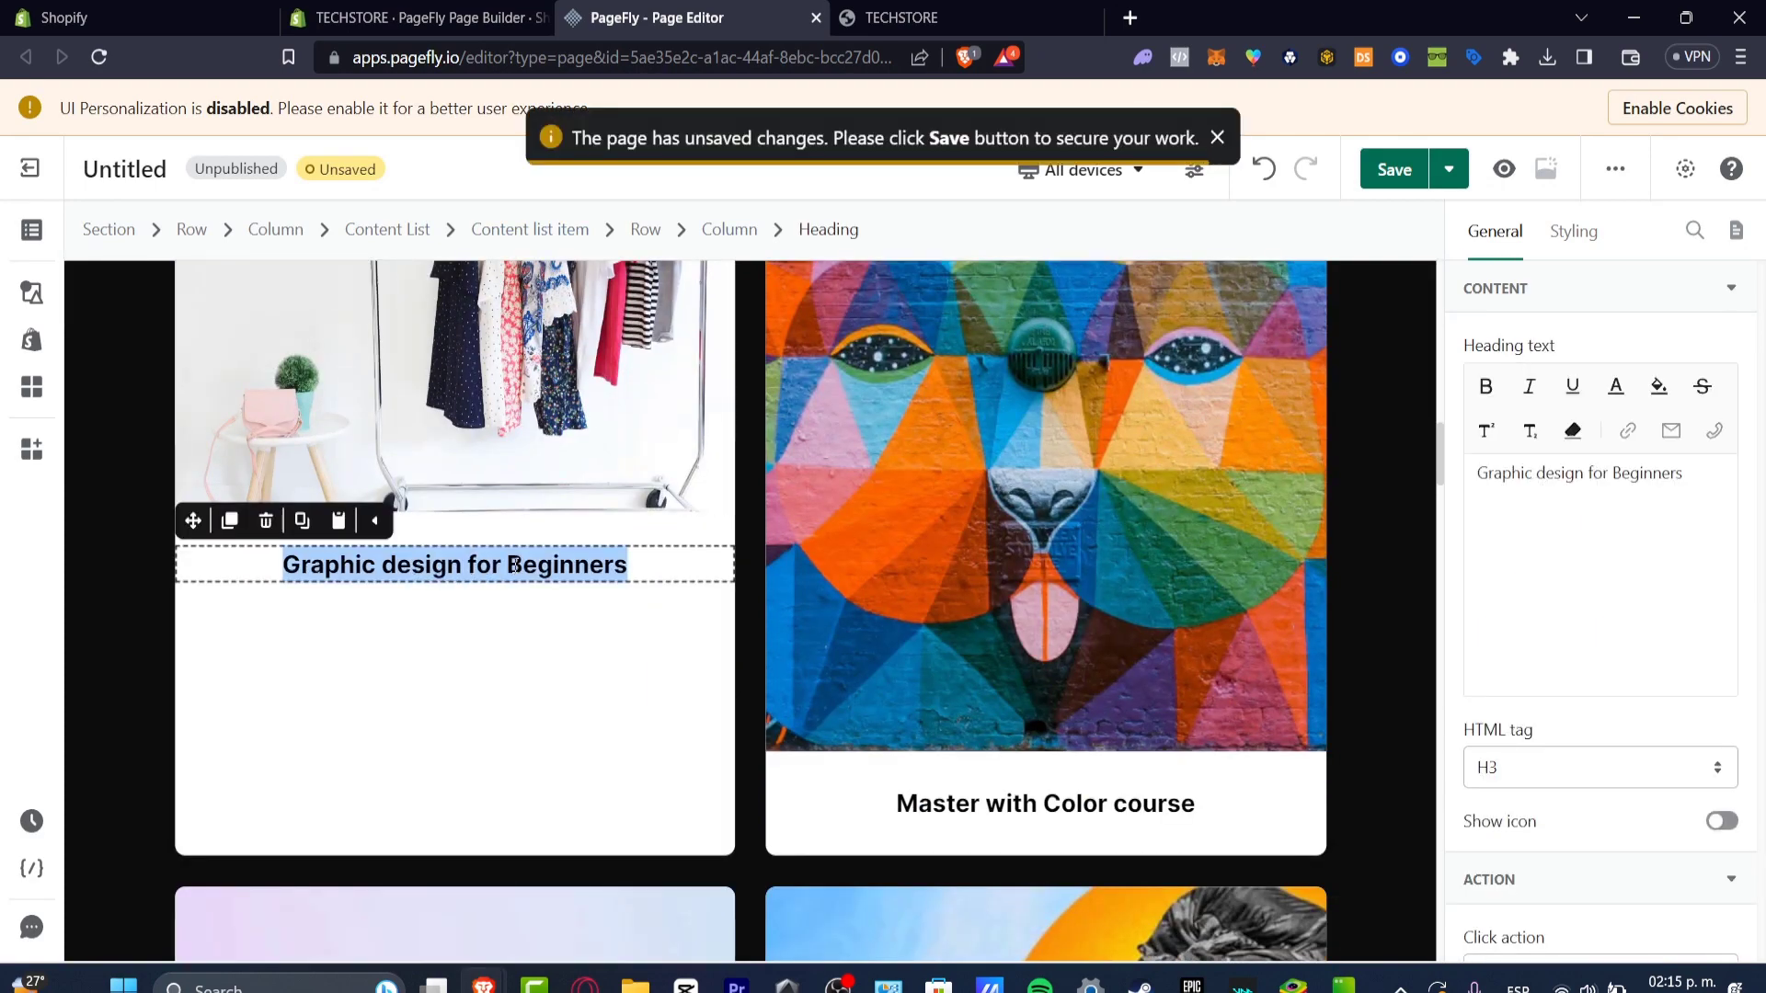
{"action": "type", "text": "Private Tut"}
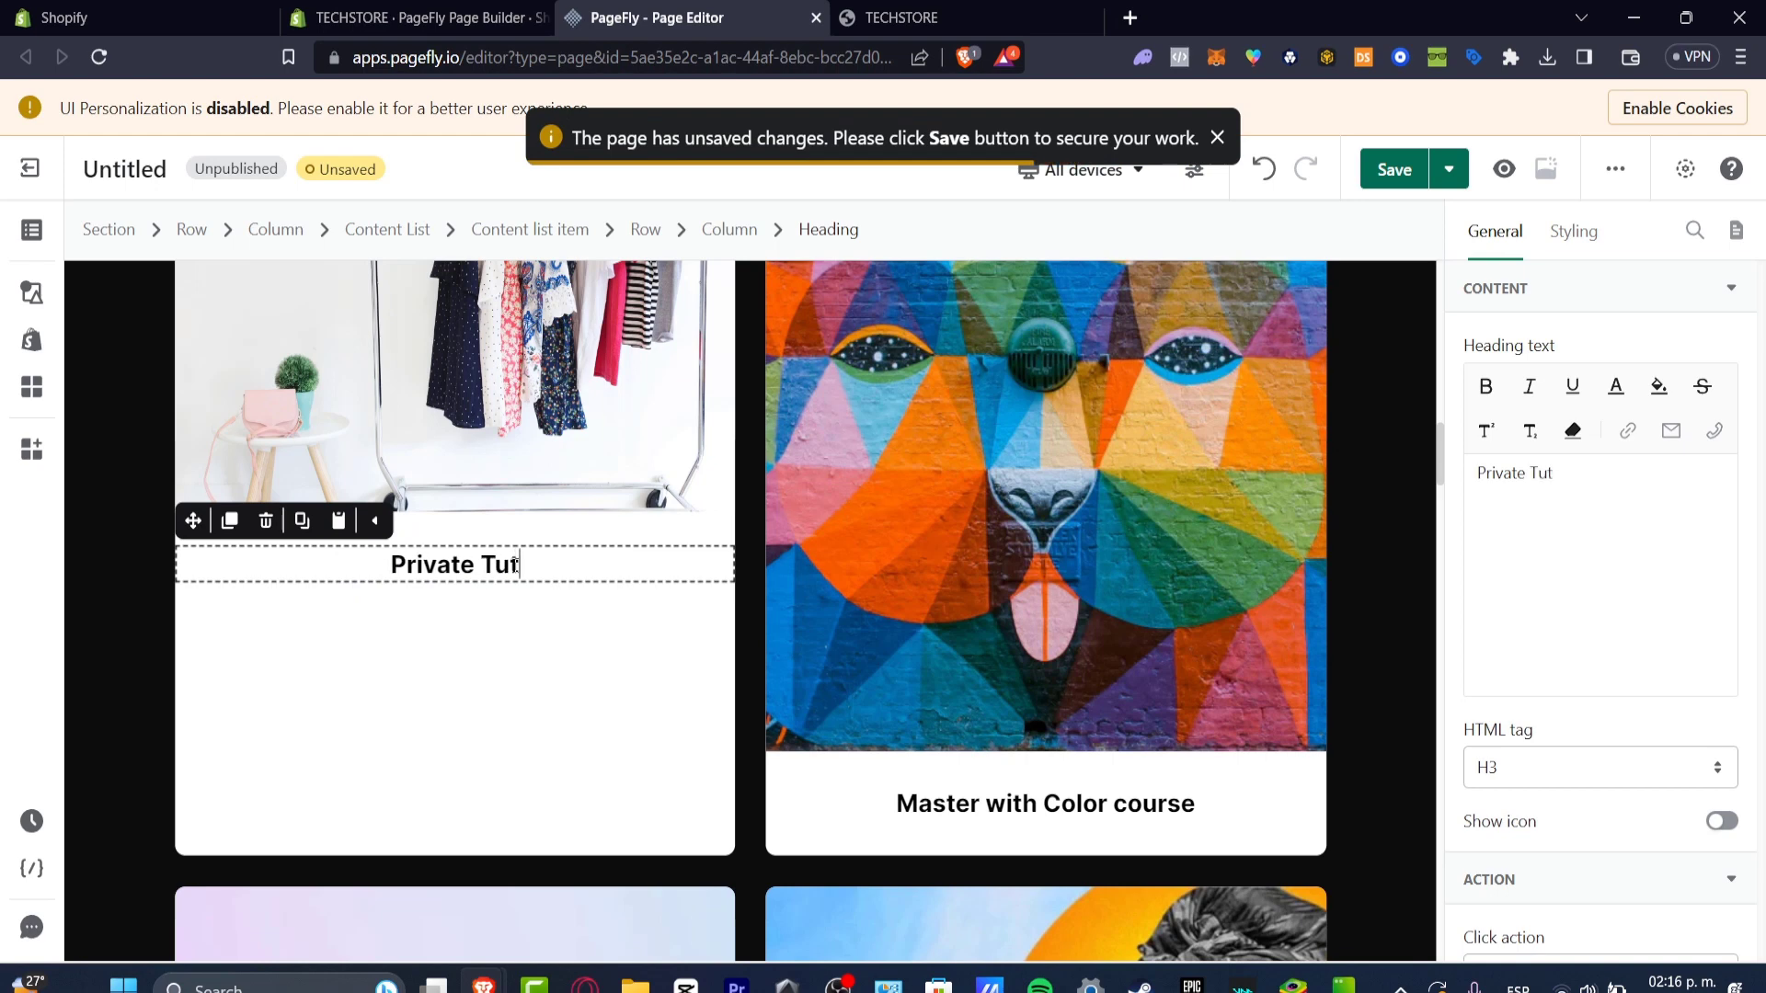
{"action": "type", "text": "oring C"}
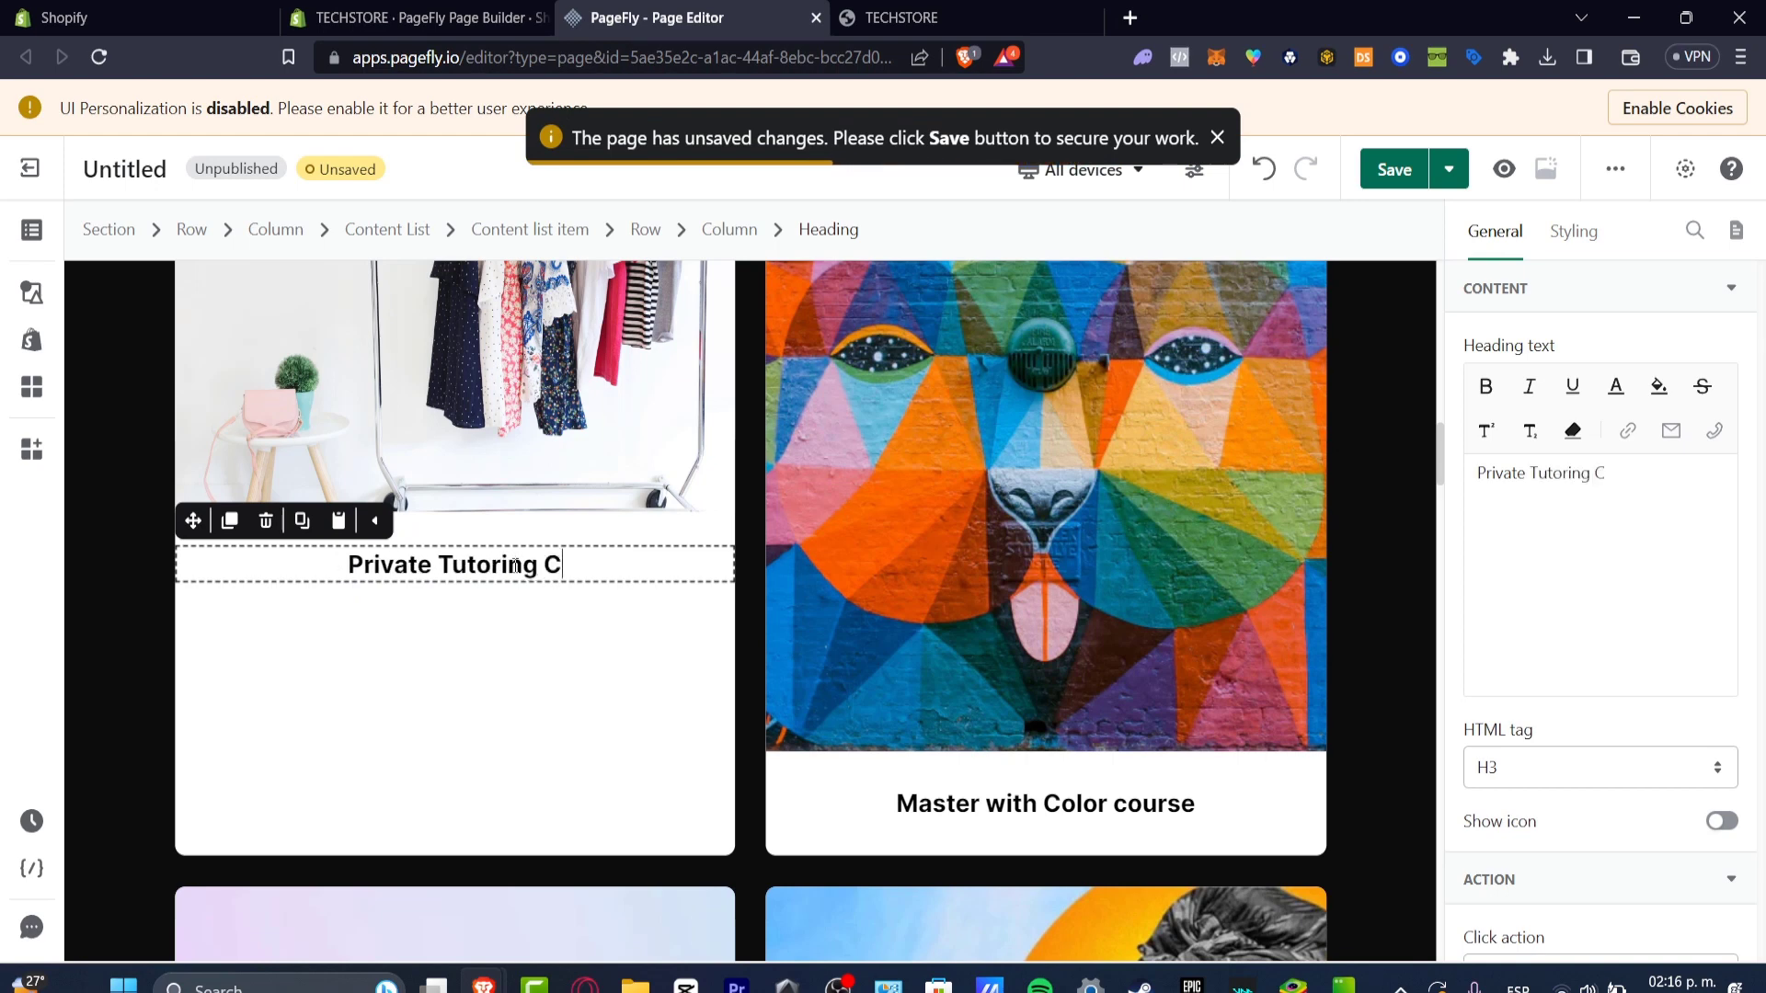
{"action": "type", "text": "lothing"}
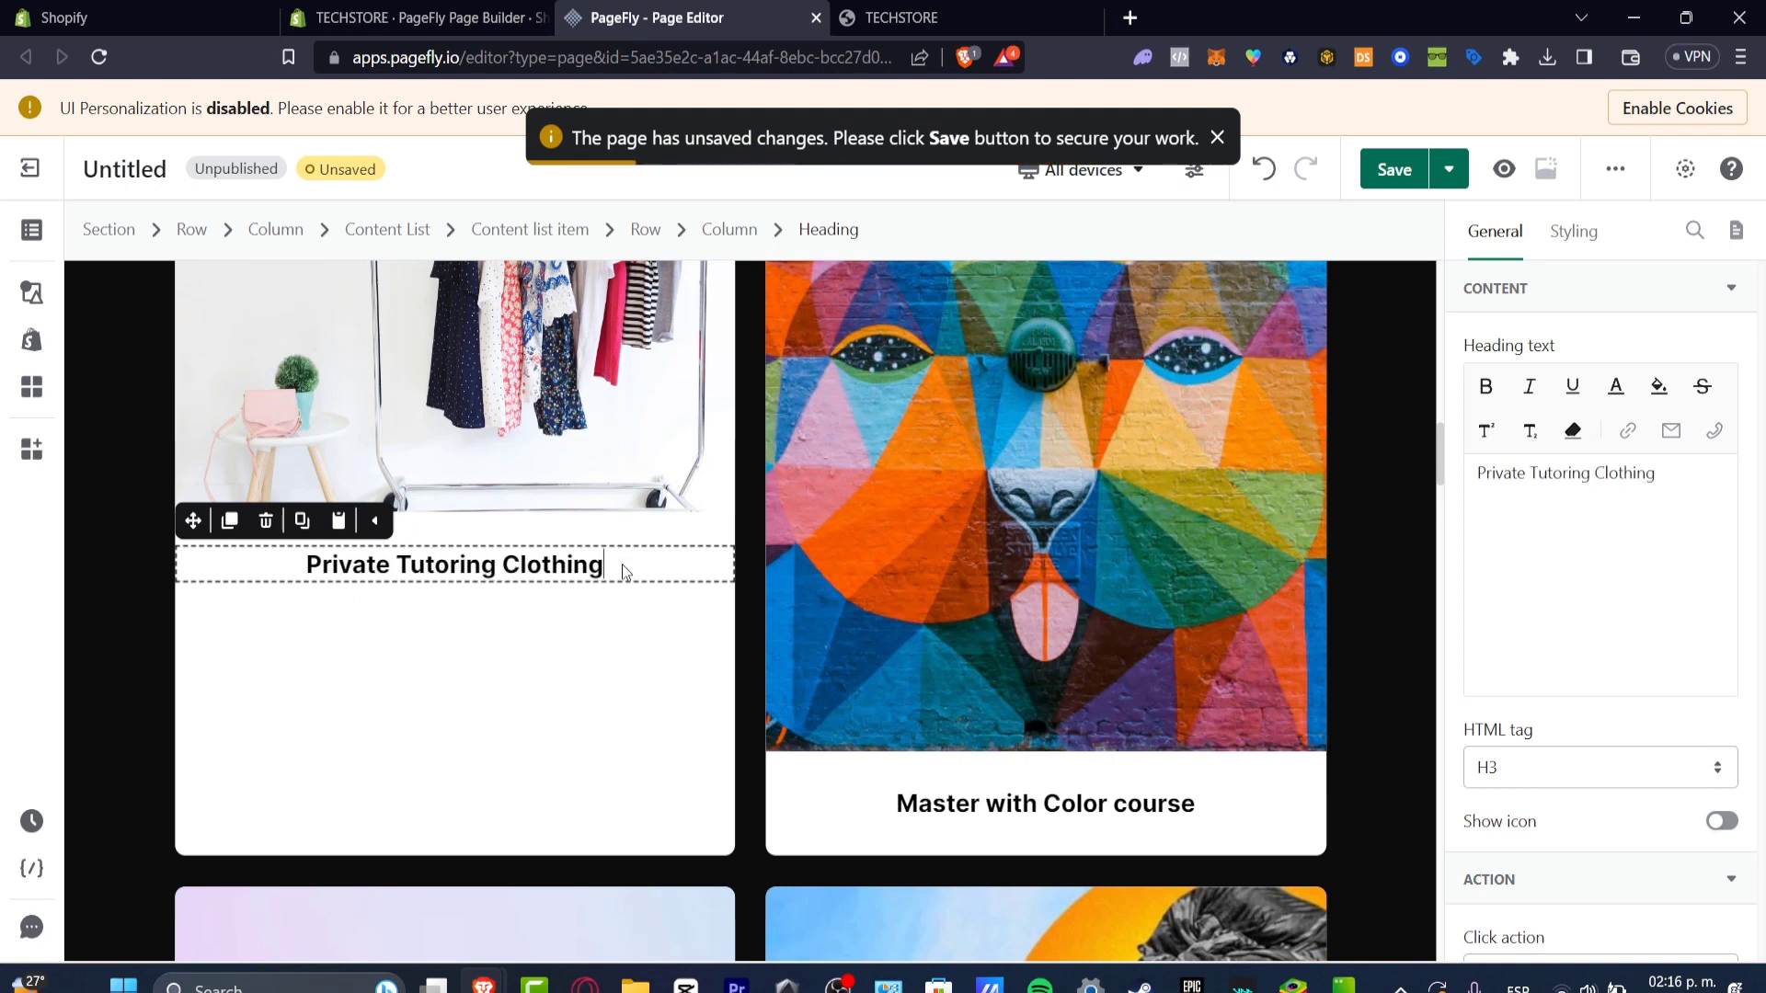
{"action": "left_click", "coordinate": [619, 669]}
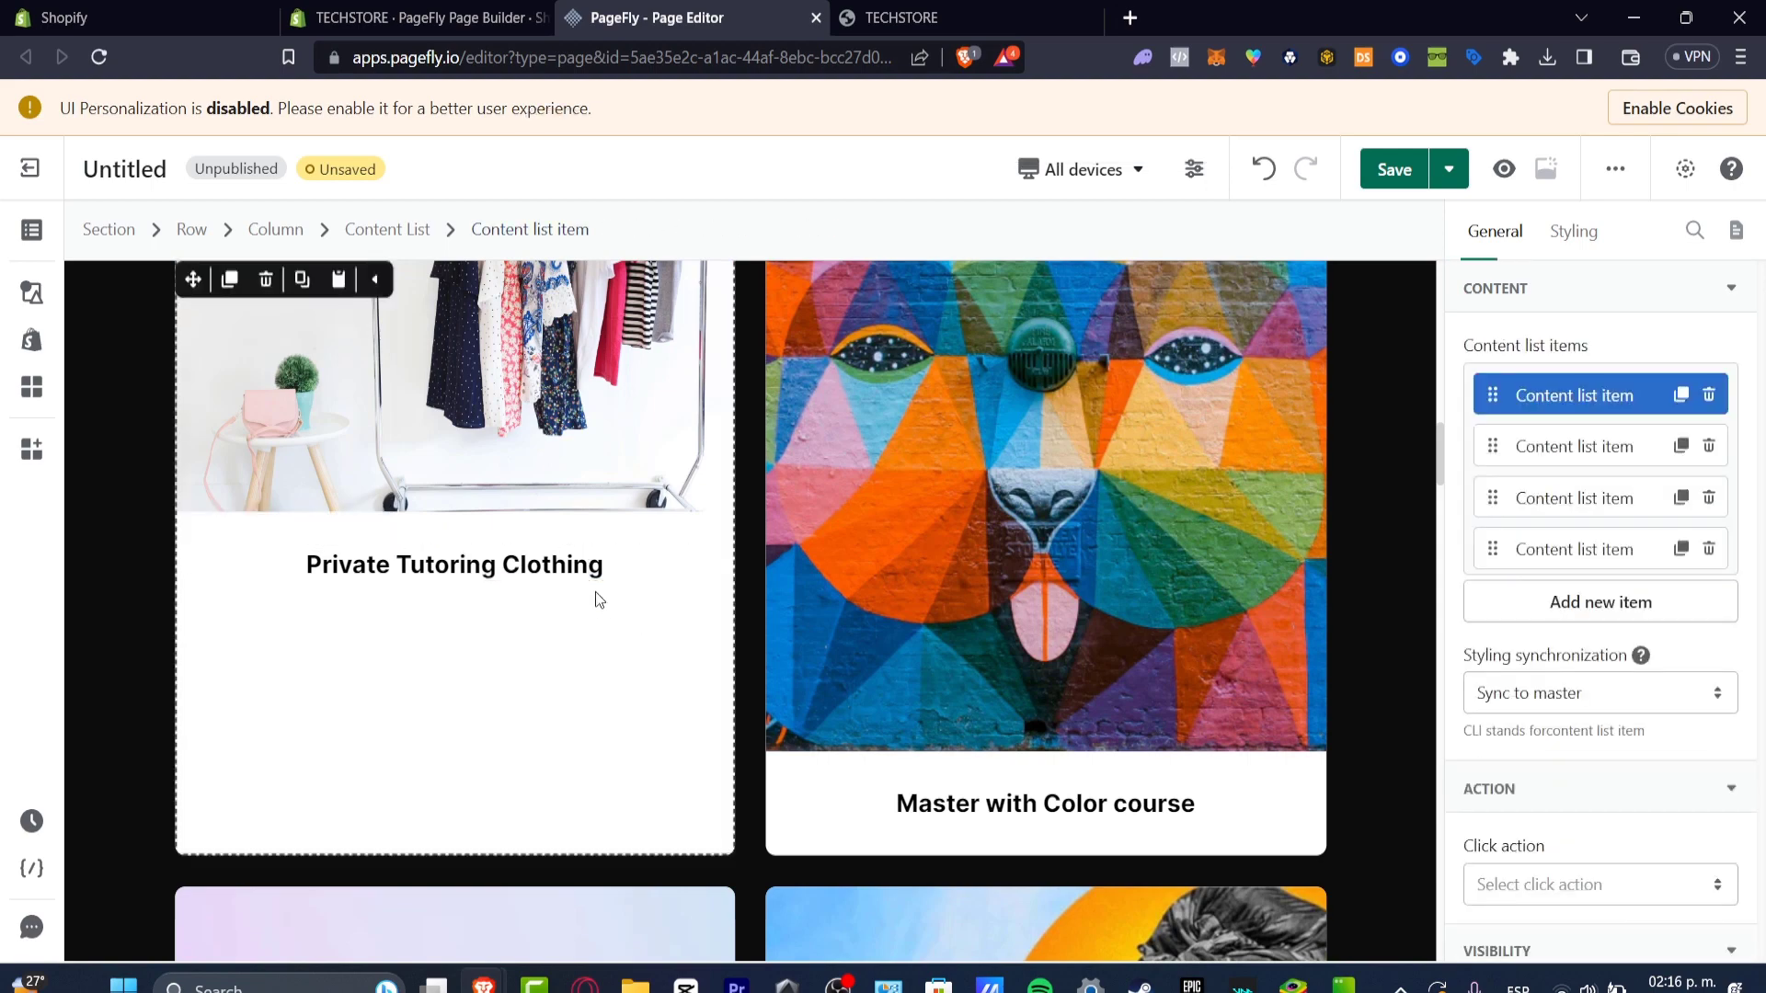
{"action": "left_click", "coordinate": [1504, 168]}
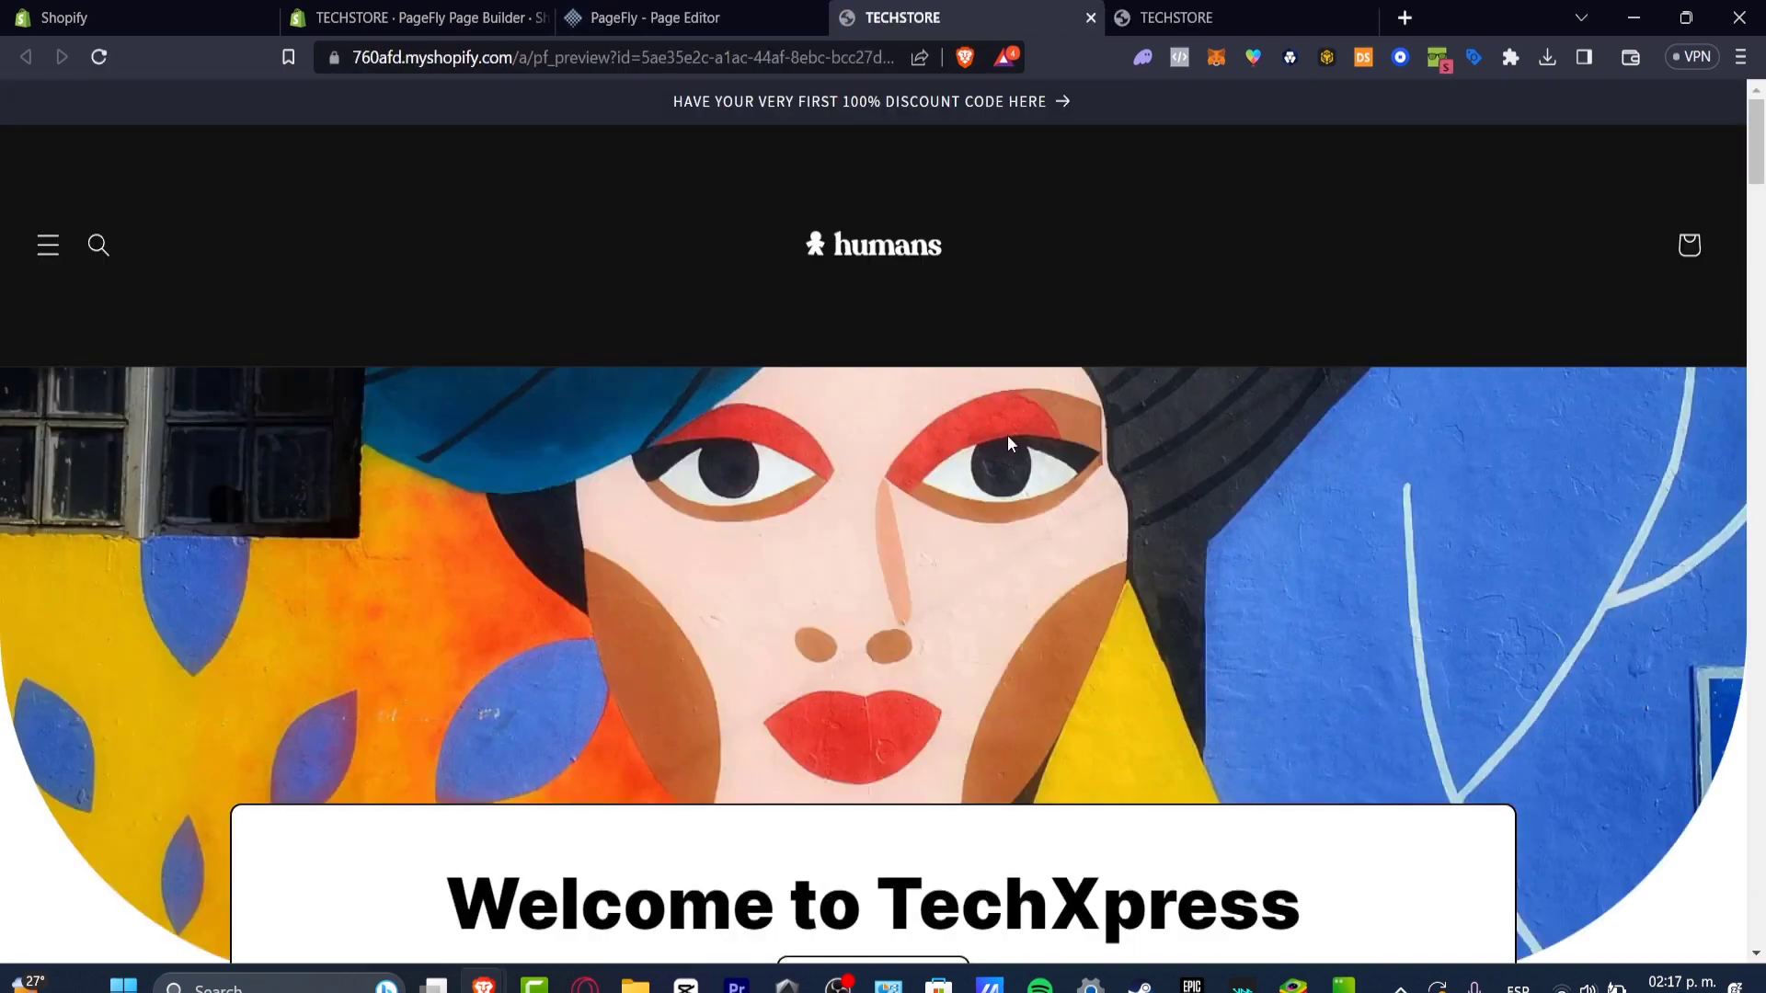
Scroll the TechXpress home page preview to inspect the Private Tutoring Clothing and E-Commerce Private Tutoring cards.
{"action": "scroll", "coordinate": [1009, 443], "scroll_direction": "down", "scroll_amount": 15}
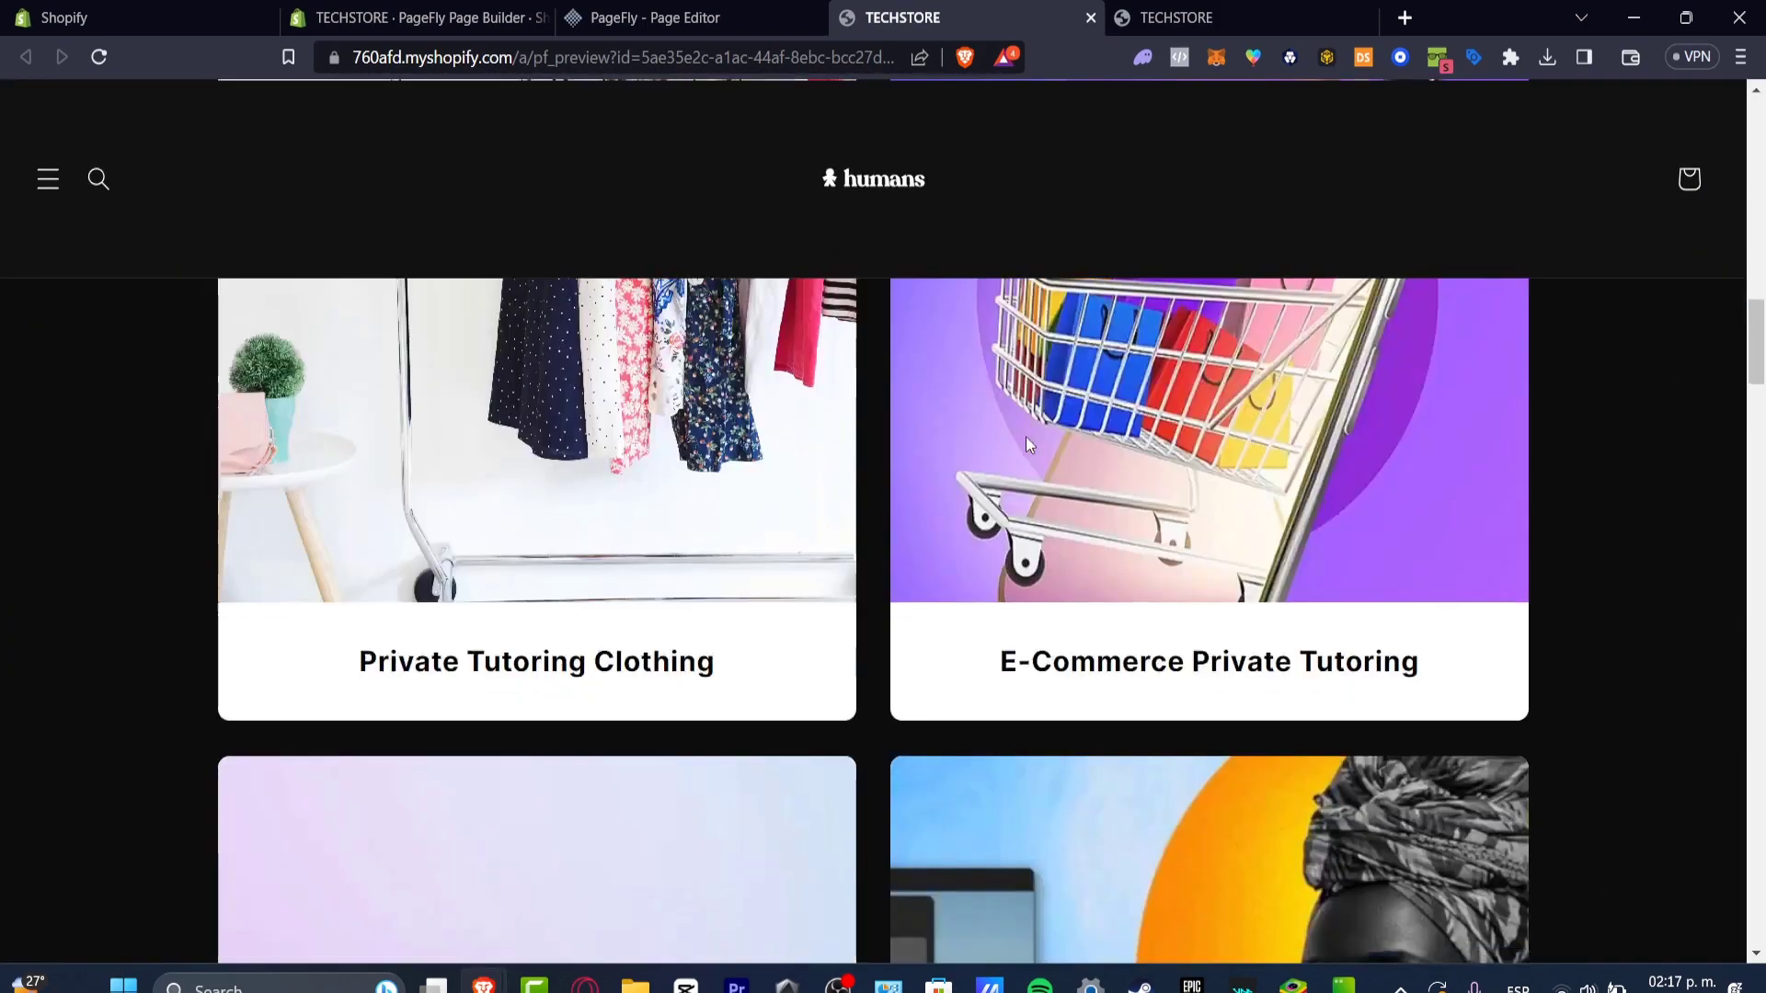
{"action": "scroll", "coordinate": [1024, 436], "scroll_direction": "down", "scroll_amount": 20}
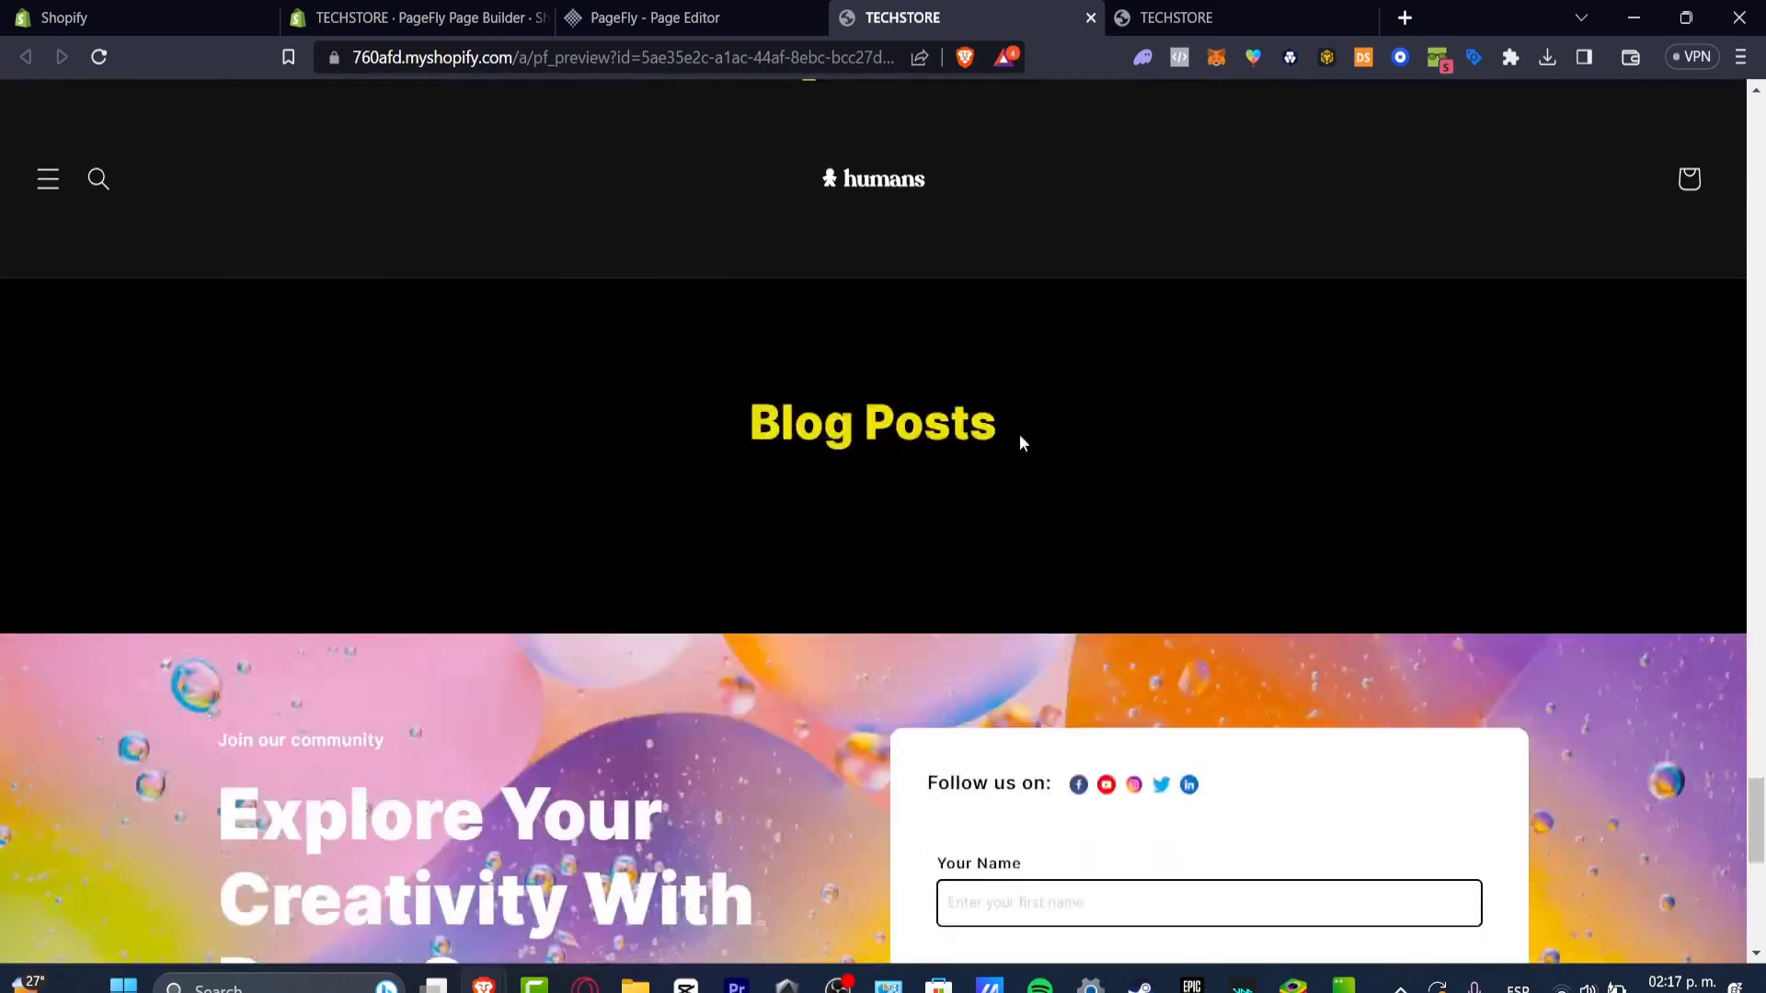
{"action": "scroll", "coordinate": [1012, 433], "scroll_direction": "down", "scroll_amount": 8}
{"action": "scroll", "coordinate": [1008, 431], "scroll_direction": "up", "scroll_amount": 3}
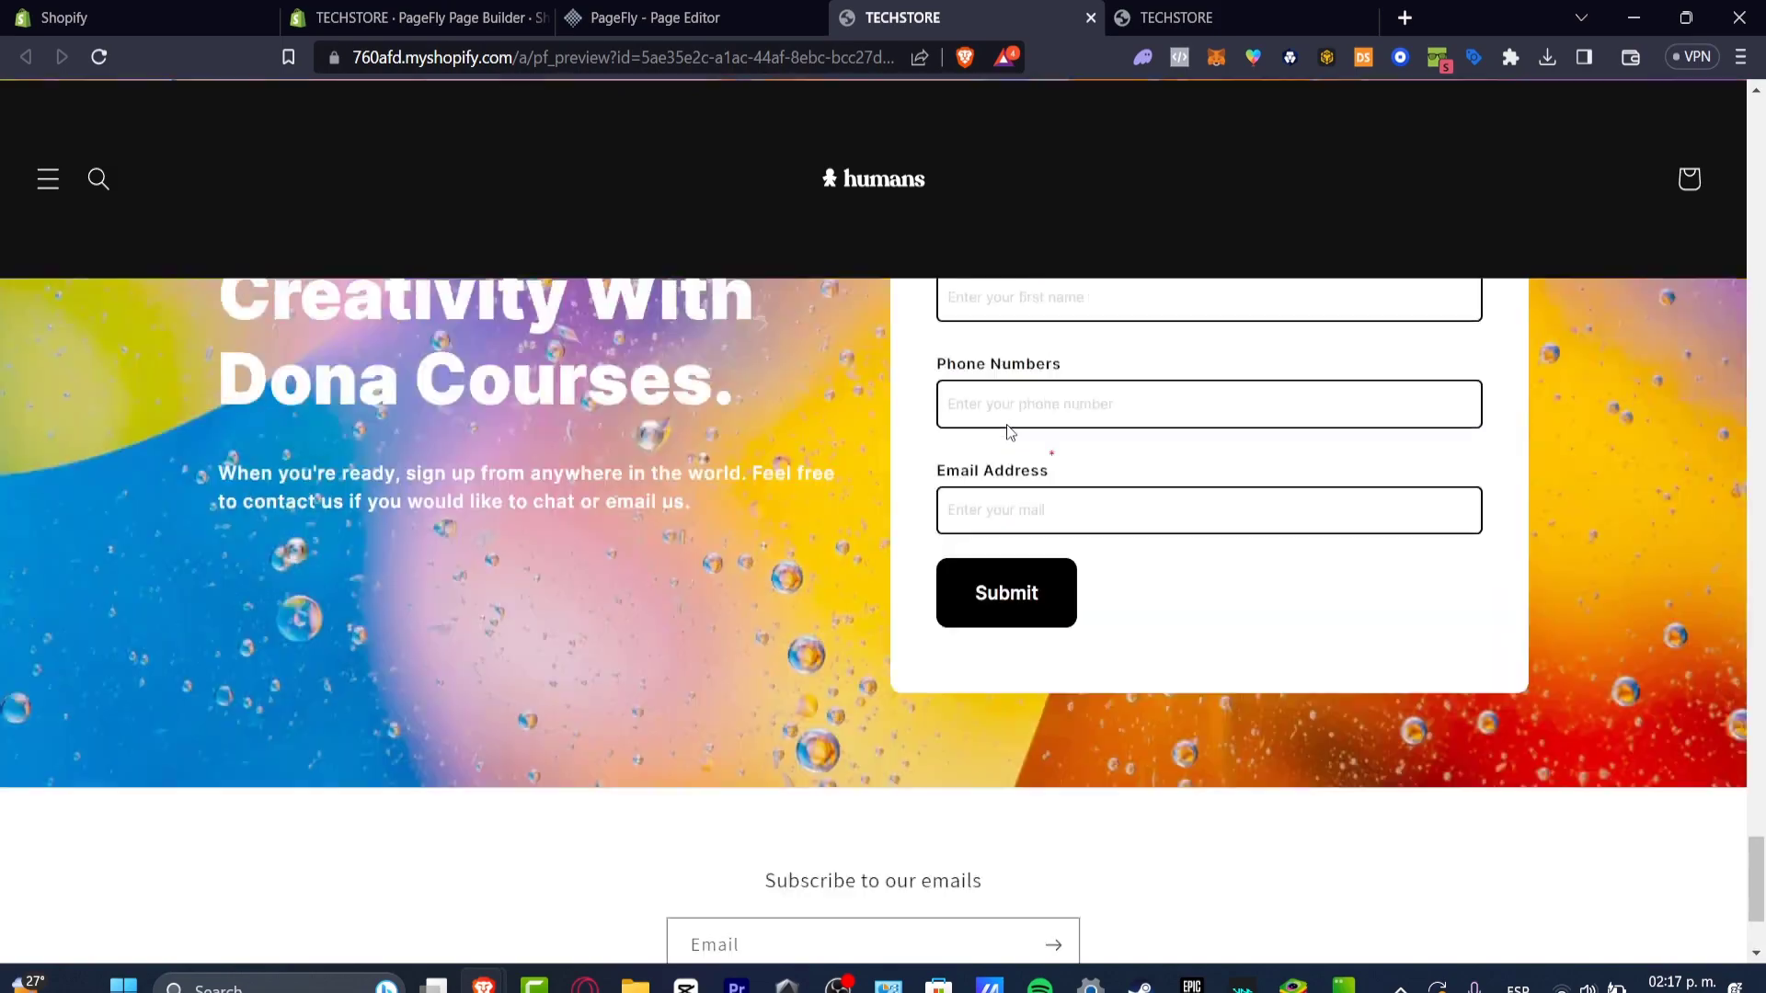
{"action": "scroll", "coordinate": [1008, 426], "scroll_direction": "up", "scroll_amount": 15}
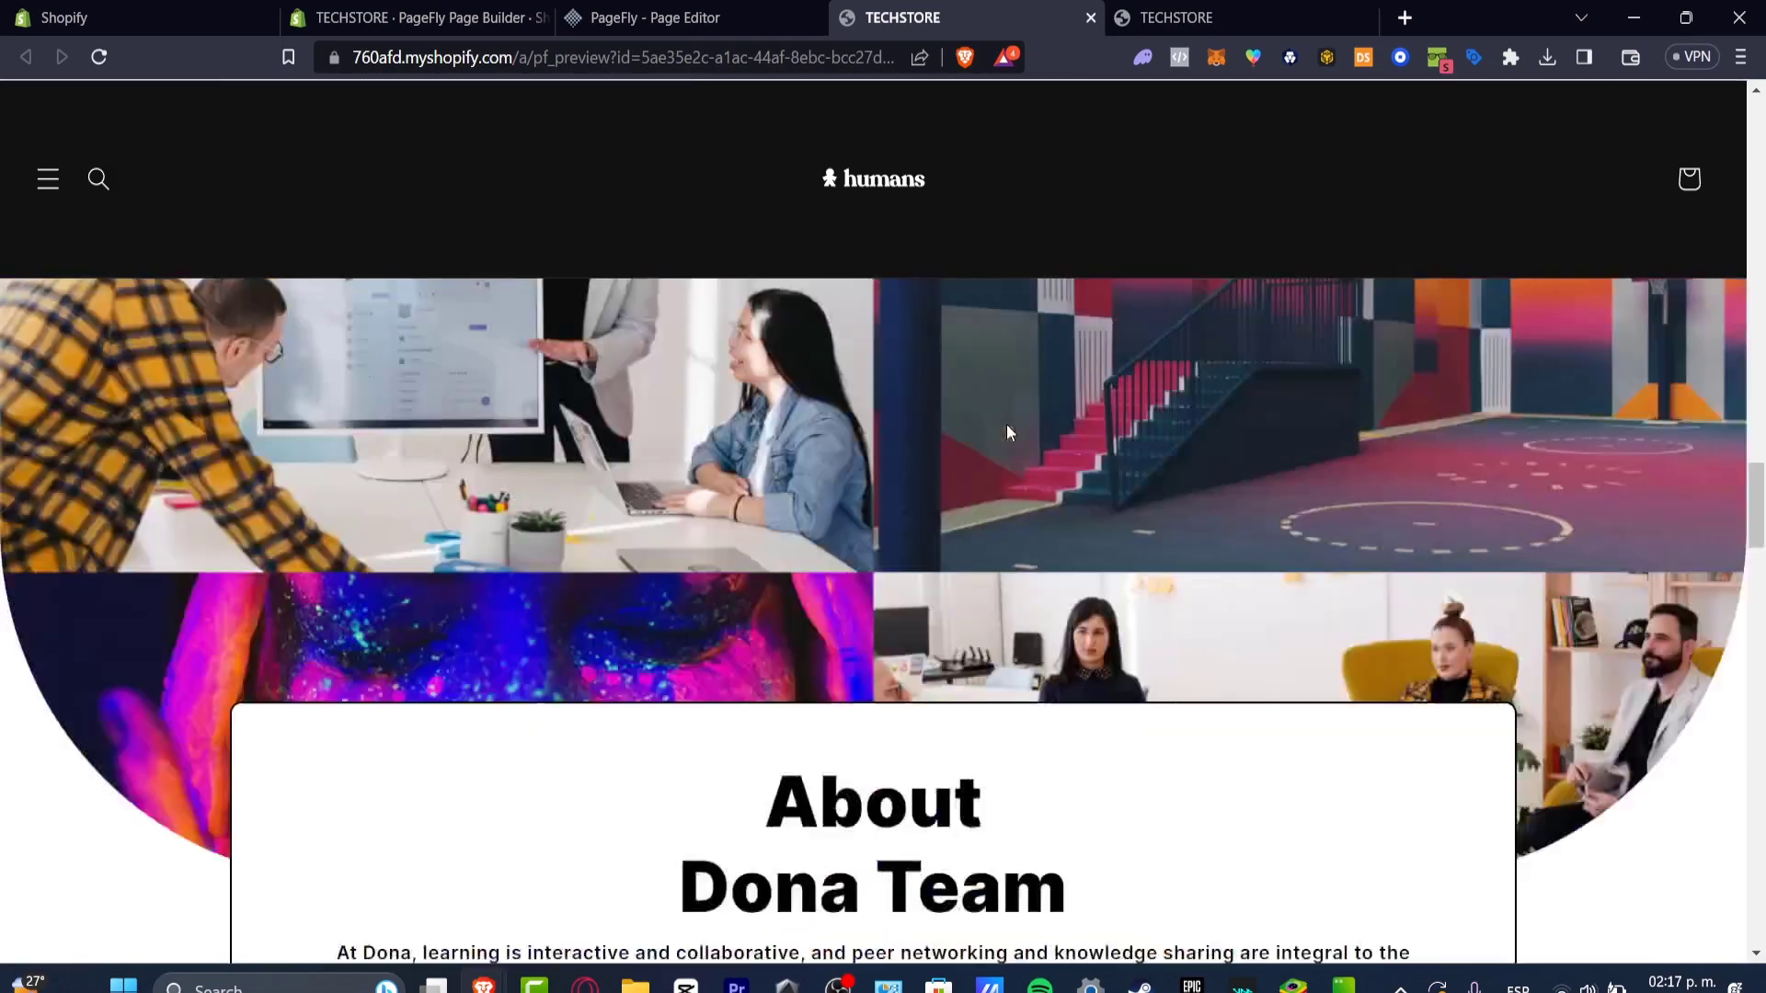
{"action": "scroll", "coordinate": [1006, 433], "scroll_direction": "up", "scroll_amount": 15}
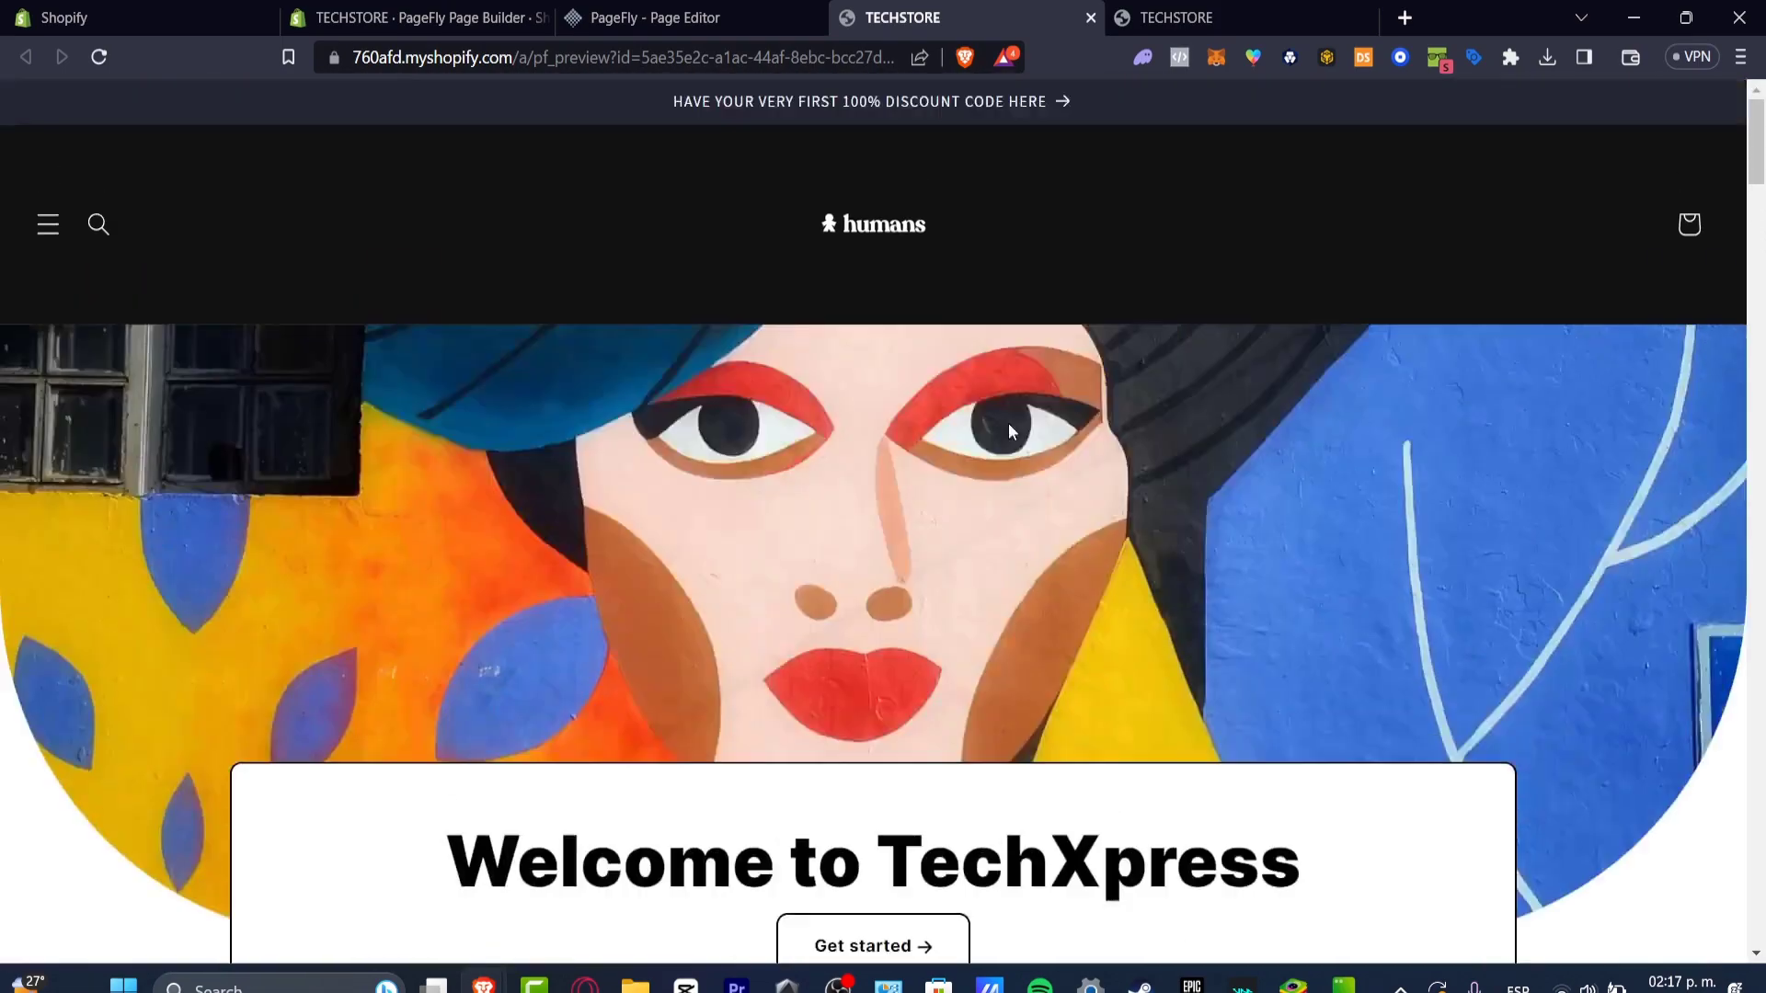
{"action": "scroll", "coordinate": [1010, 423], "scroll_direction": "down", "scroll_amount": 12}
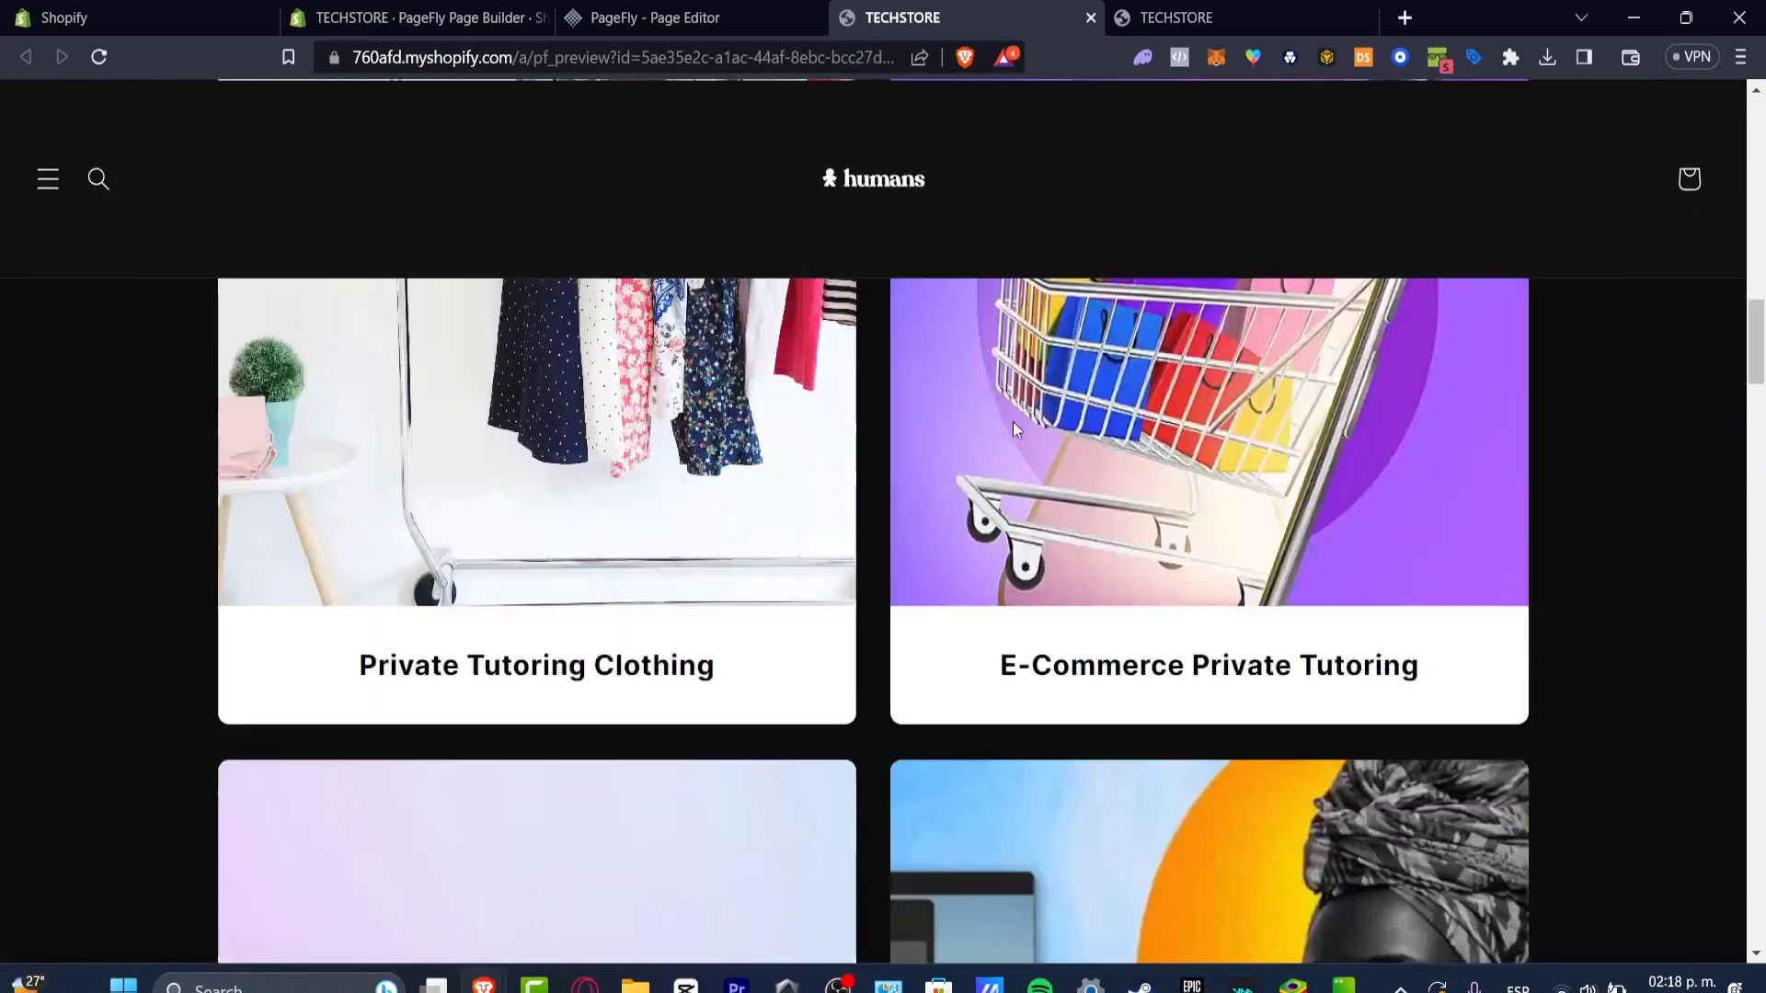
{"action": "scroll", "coordinate": [1013, 423], "scroll_direction": "down", "scroll_amount": 5}
{"action": "scroll", "coordinate": [1013, 423], "scroll_direction": "up", "scroll_amount": 12}
{"action": "scroll", "coordinate": [1013, 425], "scroll_direction": "down", "scroll_amount": 3}
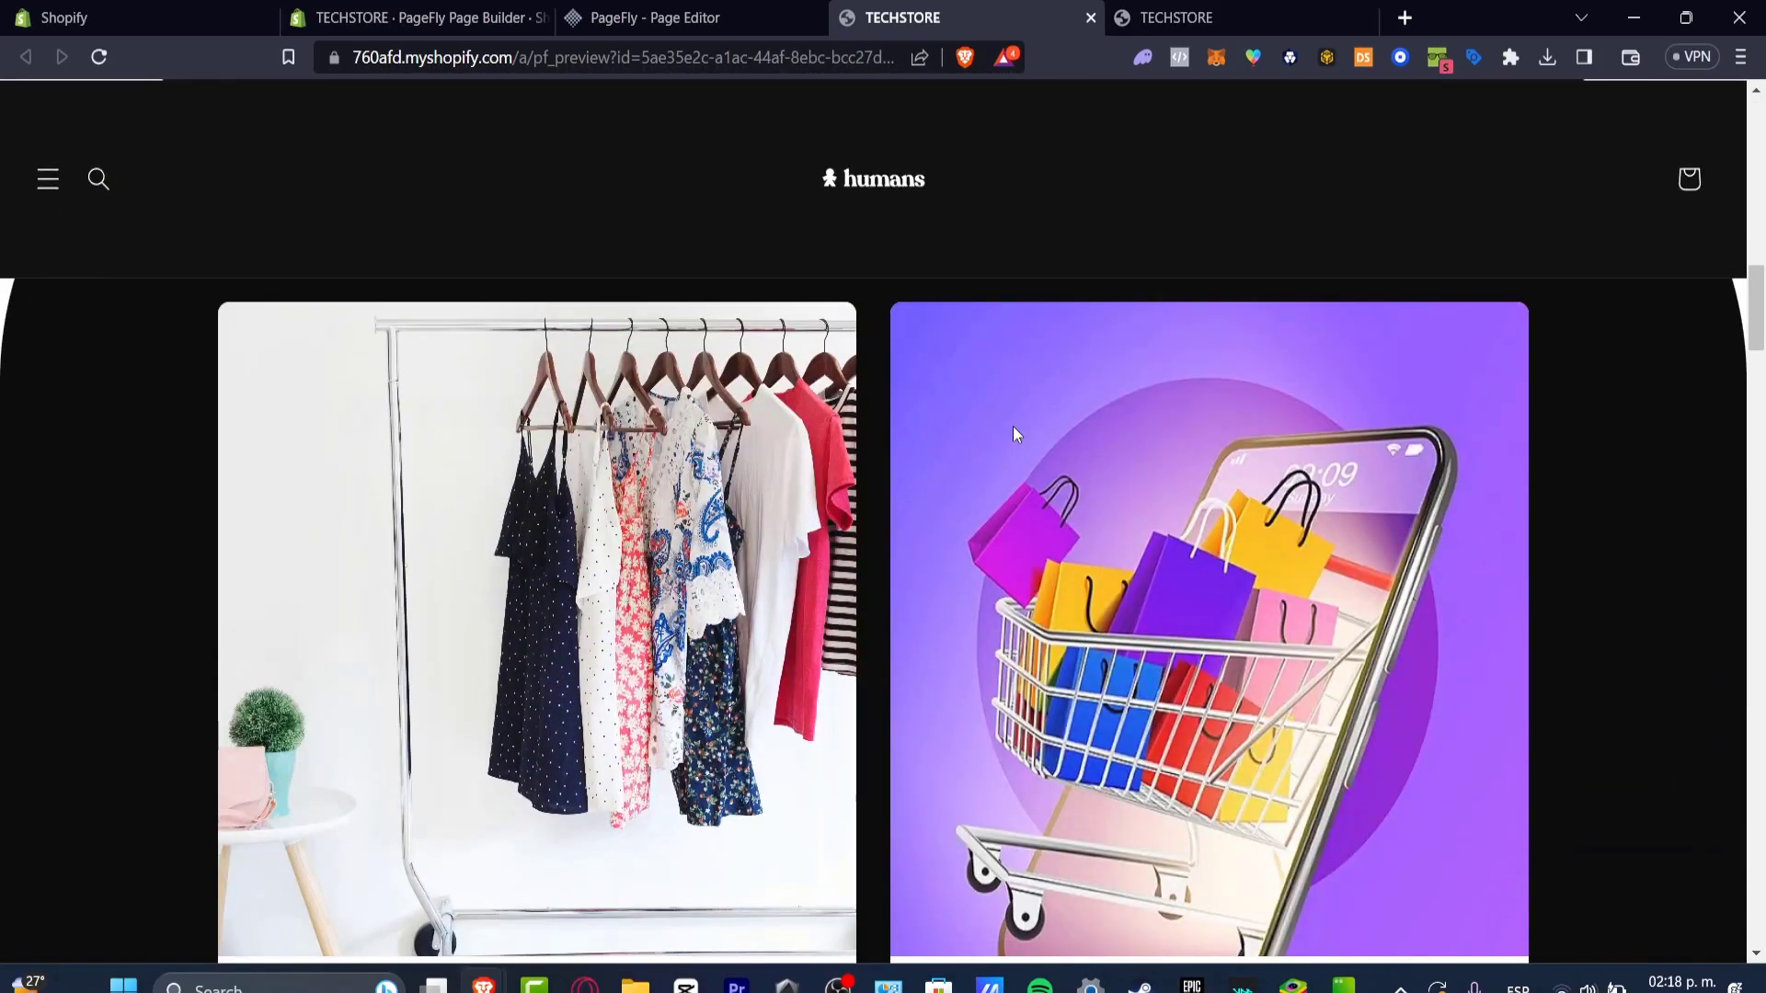
{"action": "scroll", "coordinate": [1013, 426], "scroll_direction": "down", "scroll_amount": 6}
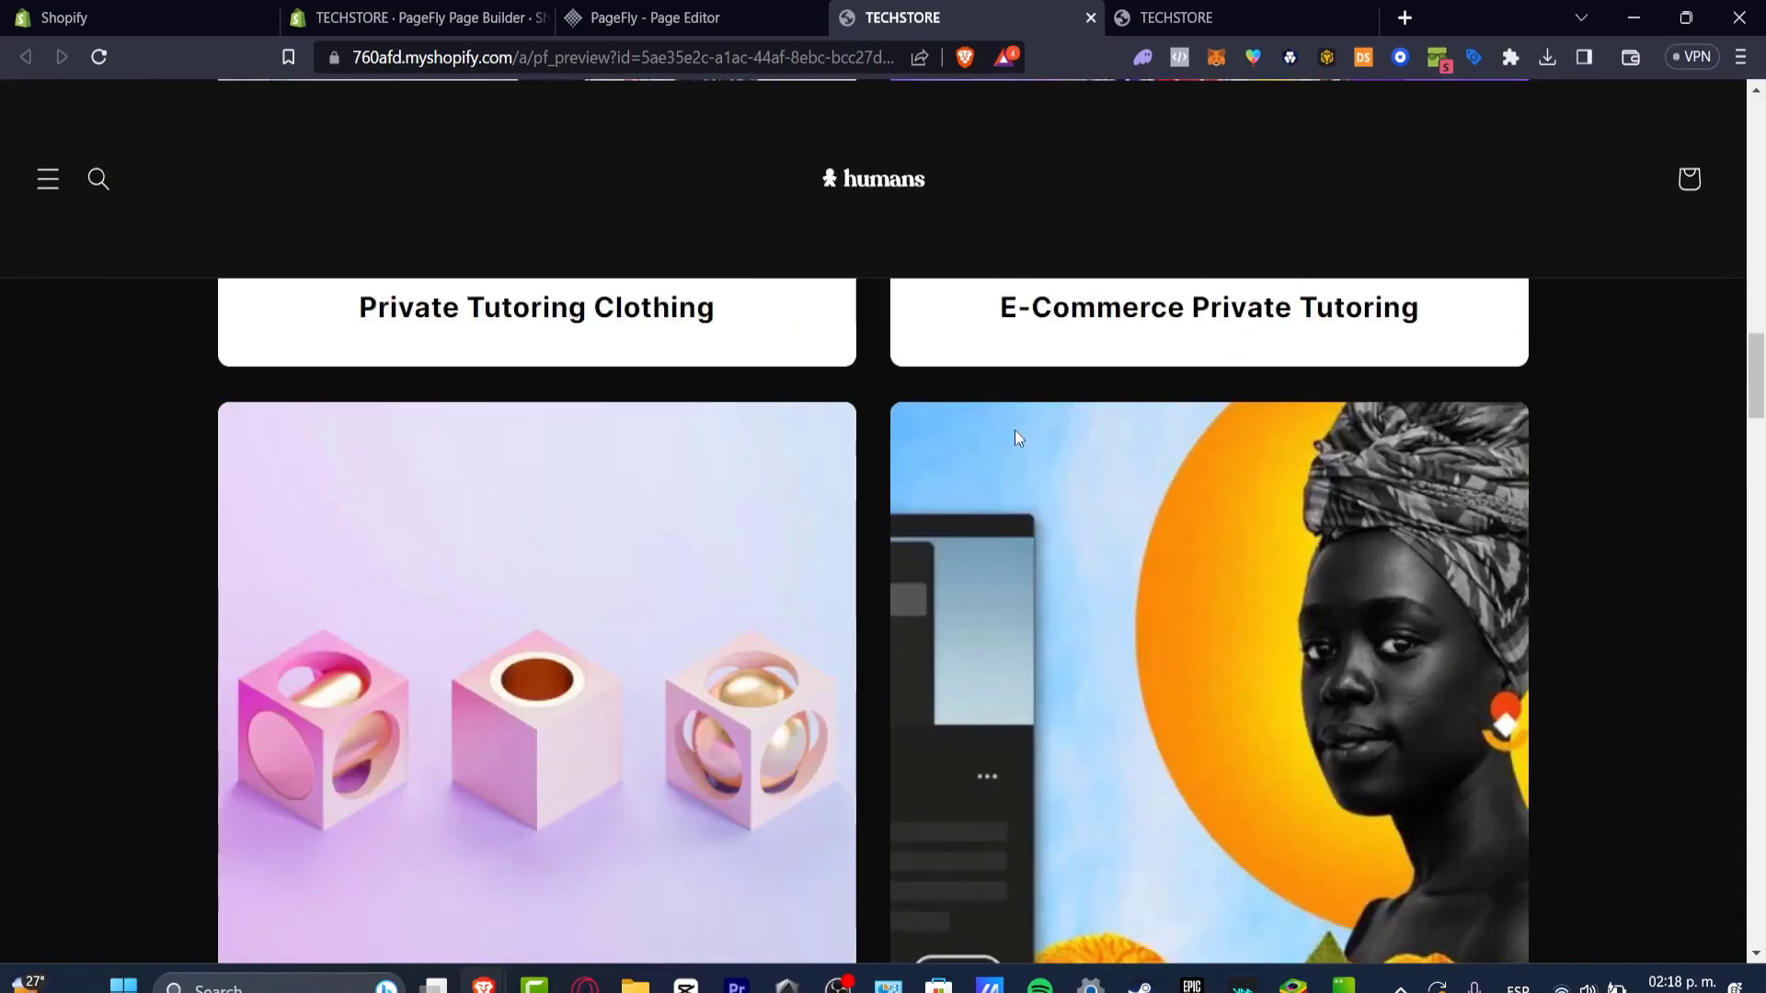
{"action": "scroll", "coordinate": [1012, 449], "scroll_direction": "up", "scroll_amount": 10}
{"action": "scroll", "coordinate": [1039, 488], "scroll_direction": "down", "scroll_amount": 4}
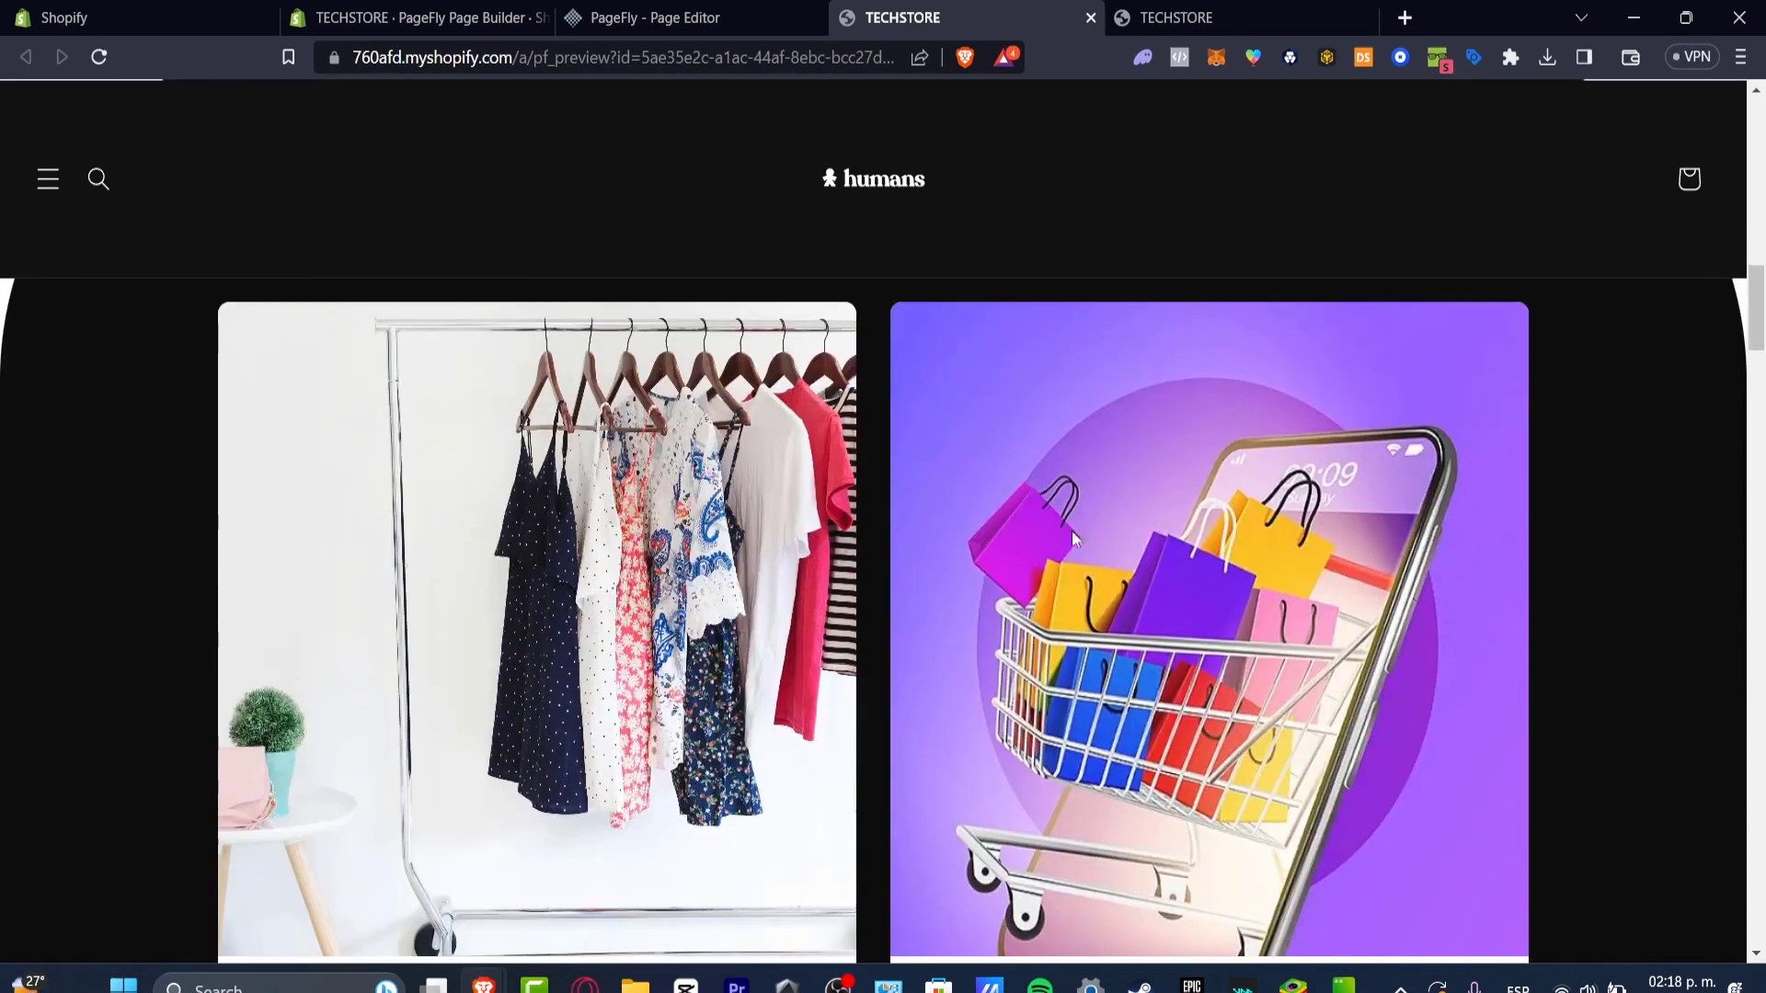
{"action": "scroll", "coordinate": [1068, 522], "scroll_direction": "down", "scroll_amount": 4}
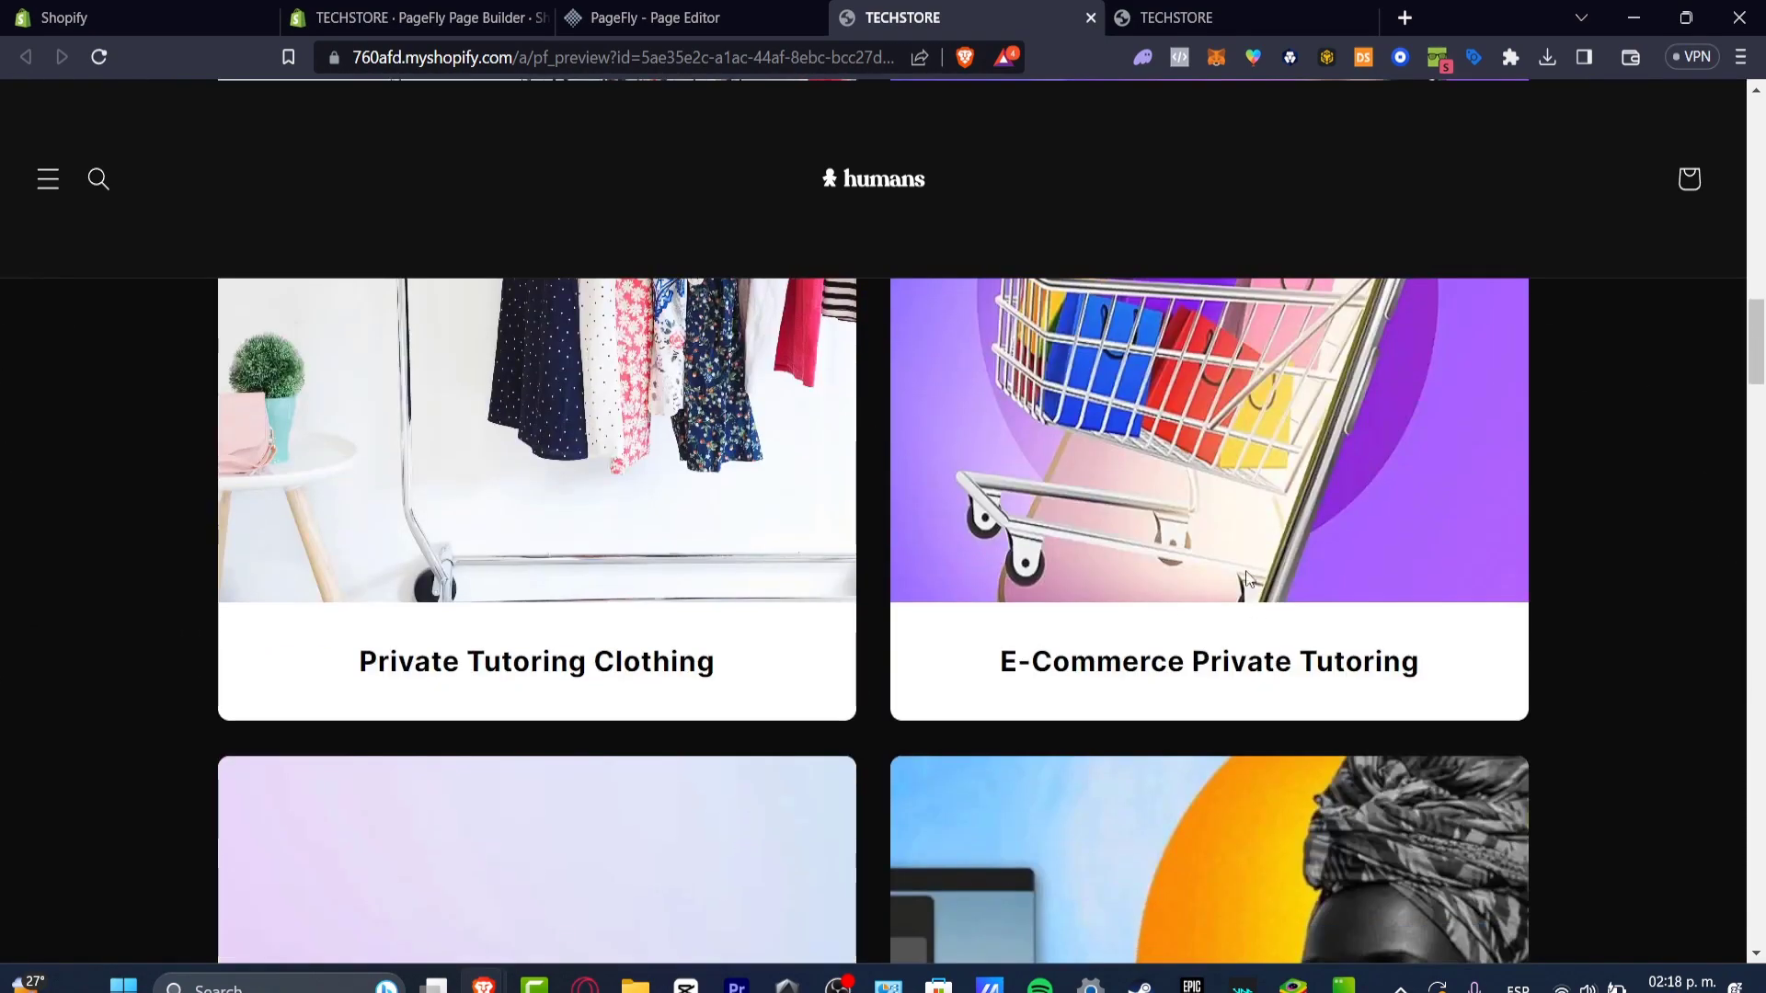
{"action": "scroll", "coordinate": [1186, 289], "scroll_direction": "up", "scroll_amount": 15}
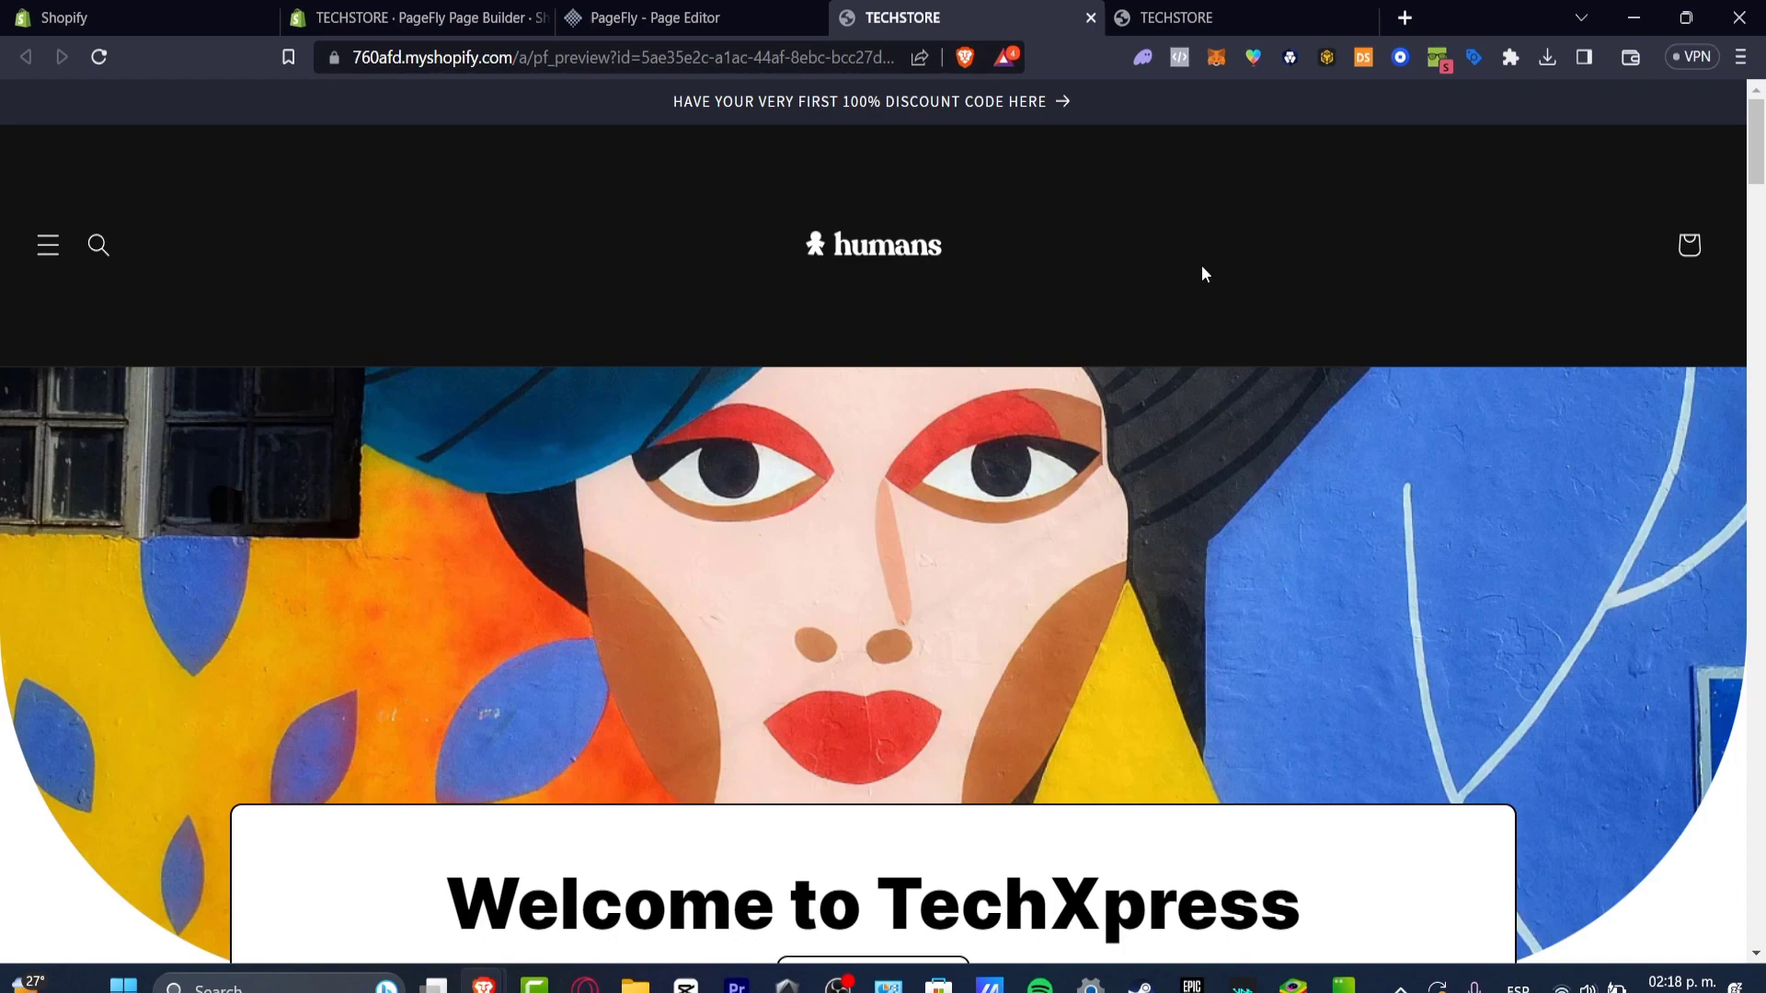
{"action": "scroll", "coordinate": [1255, 521], "scroll_direction": "down", "scroll_amount": 15}
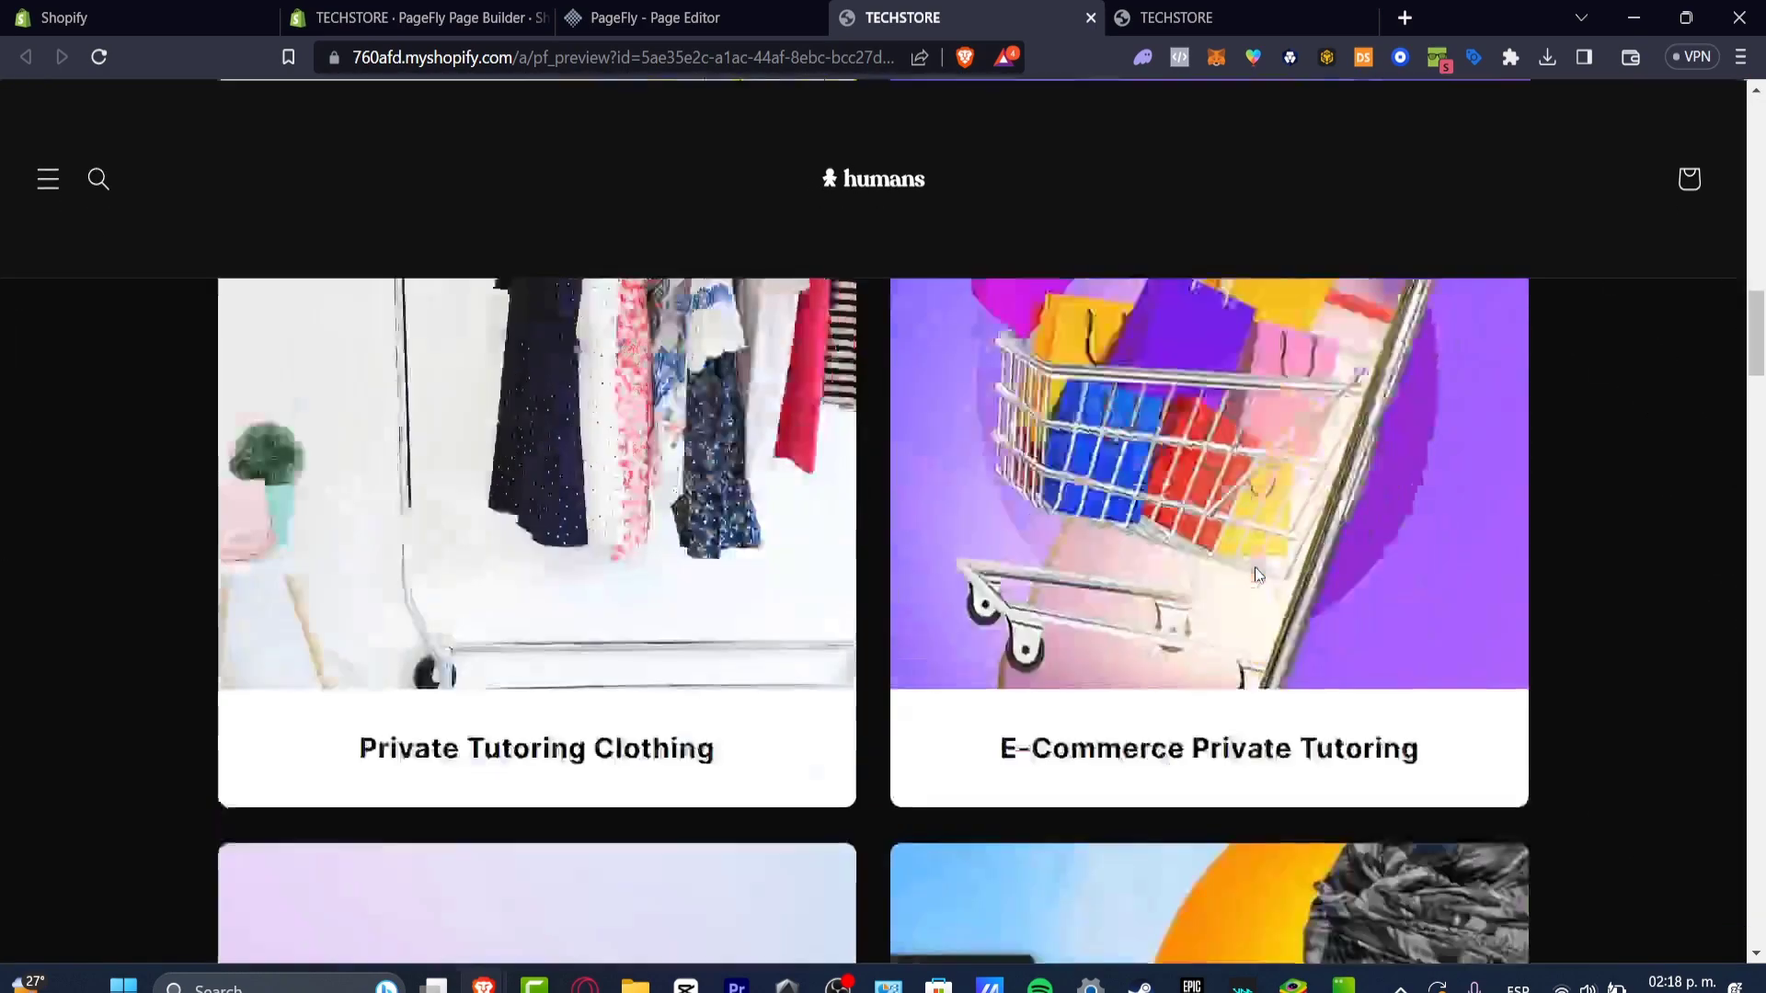
{"action": "scroll", "coordinate": [1255, 562], "scroll_direction": "up", "scroll_amount": 20}
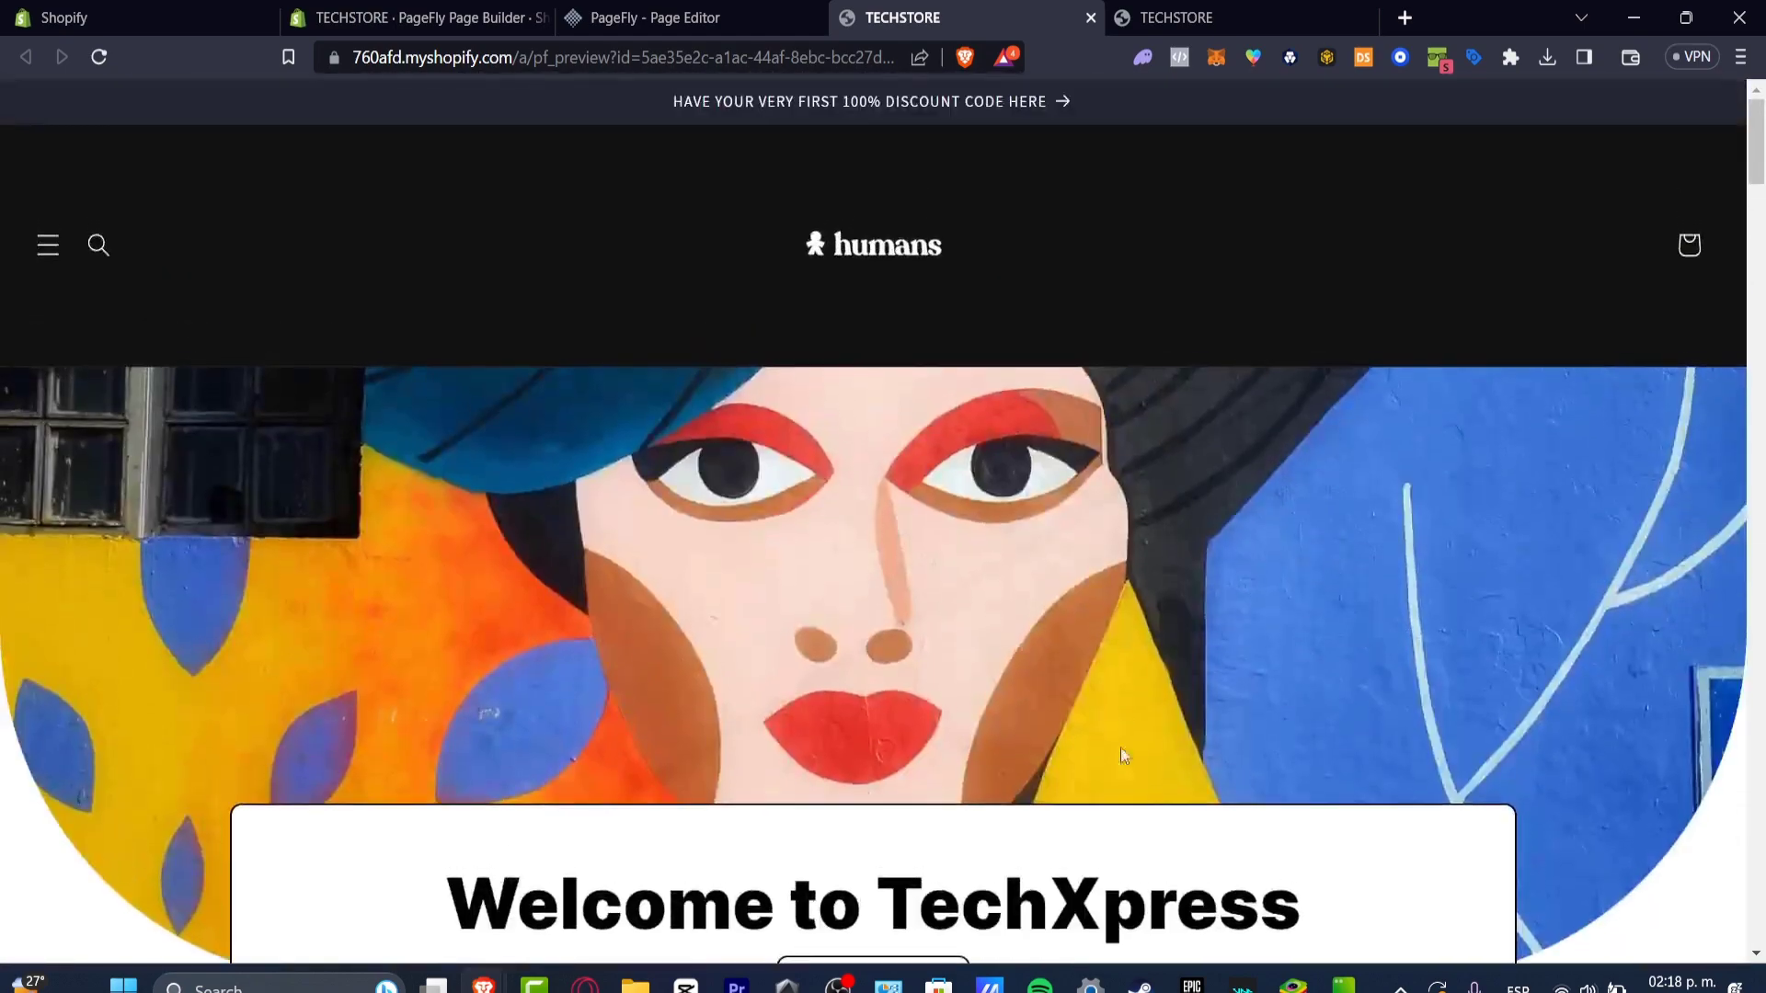
{"action": "scroll", "coordinate": [1058, 763], "scroll_direction": "down", "scroll_amount": 5}
{"action": "scroll", "coordinate": [1184, 573], "scroll_direction": "down", "scroll_amount": 4}
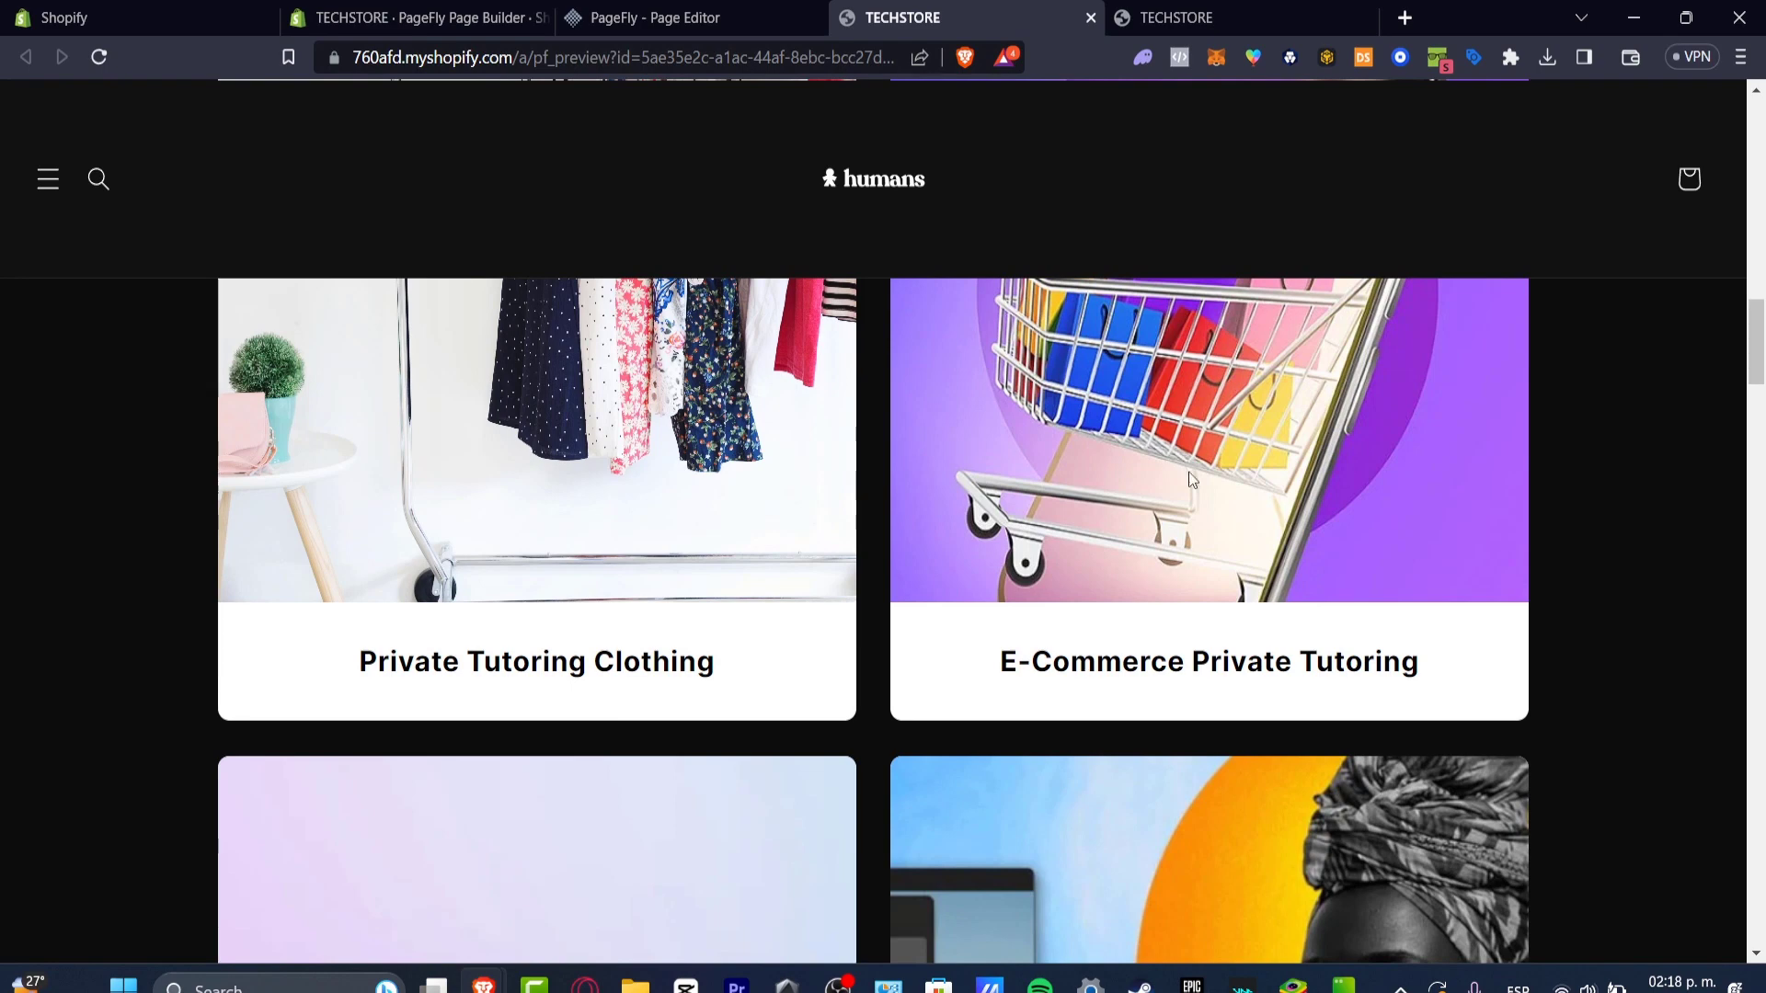
Back in the PageFly editor, select the E-Commerce Private Tutoring heading and highlight all its text.
{"action": "left_click", "coordinate": [734, 11]}
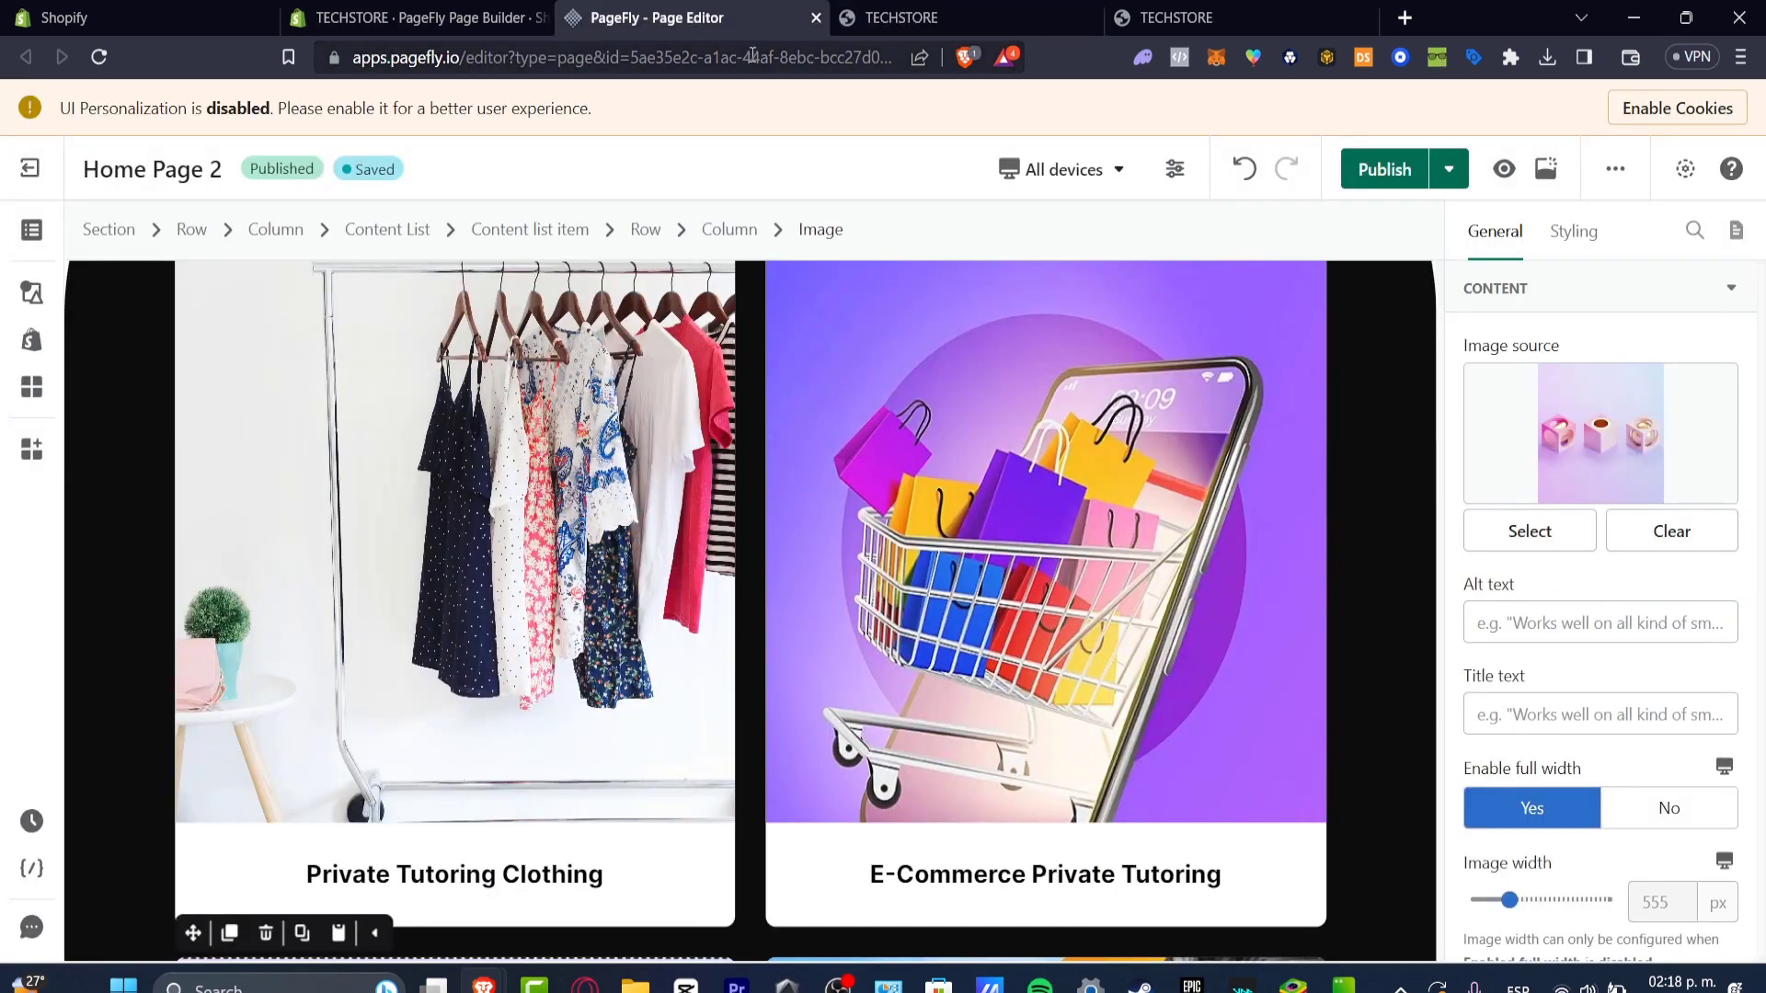
{"action": "scroll", "coordinate": [1185, 555], "scroll_direction": "down", "scroll_amount": 3}
{"action": "left_click", "coordinate": [1157, 565]}
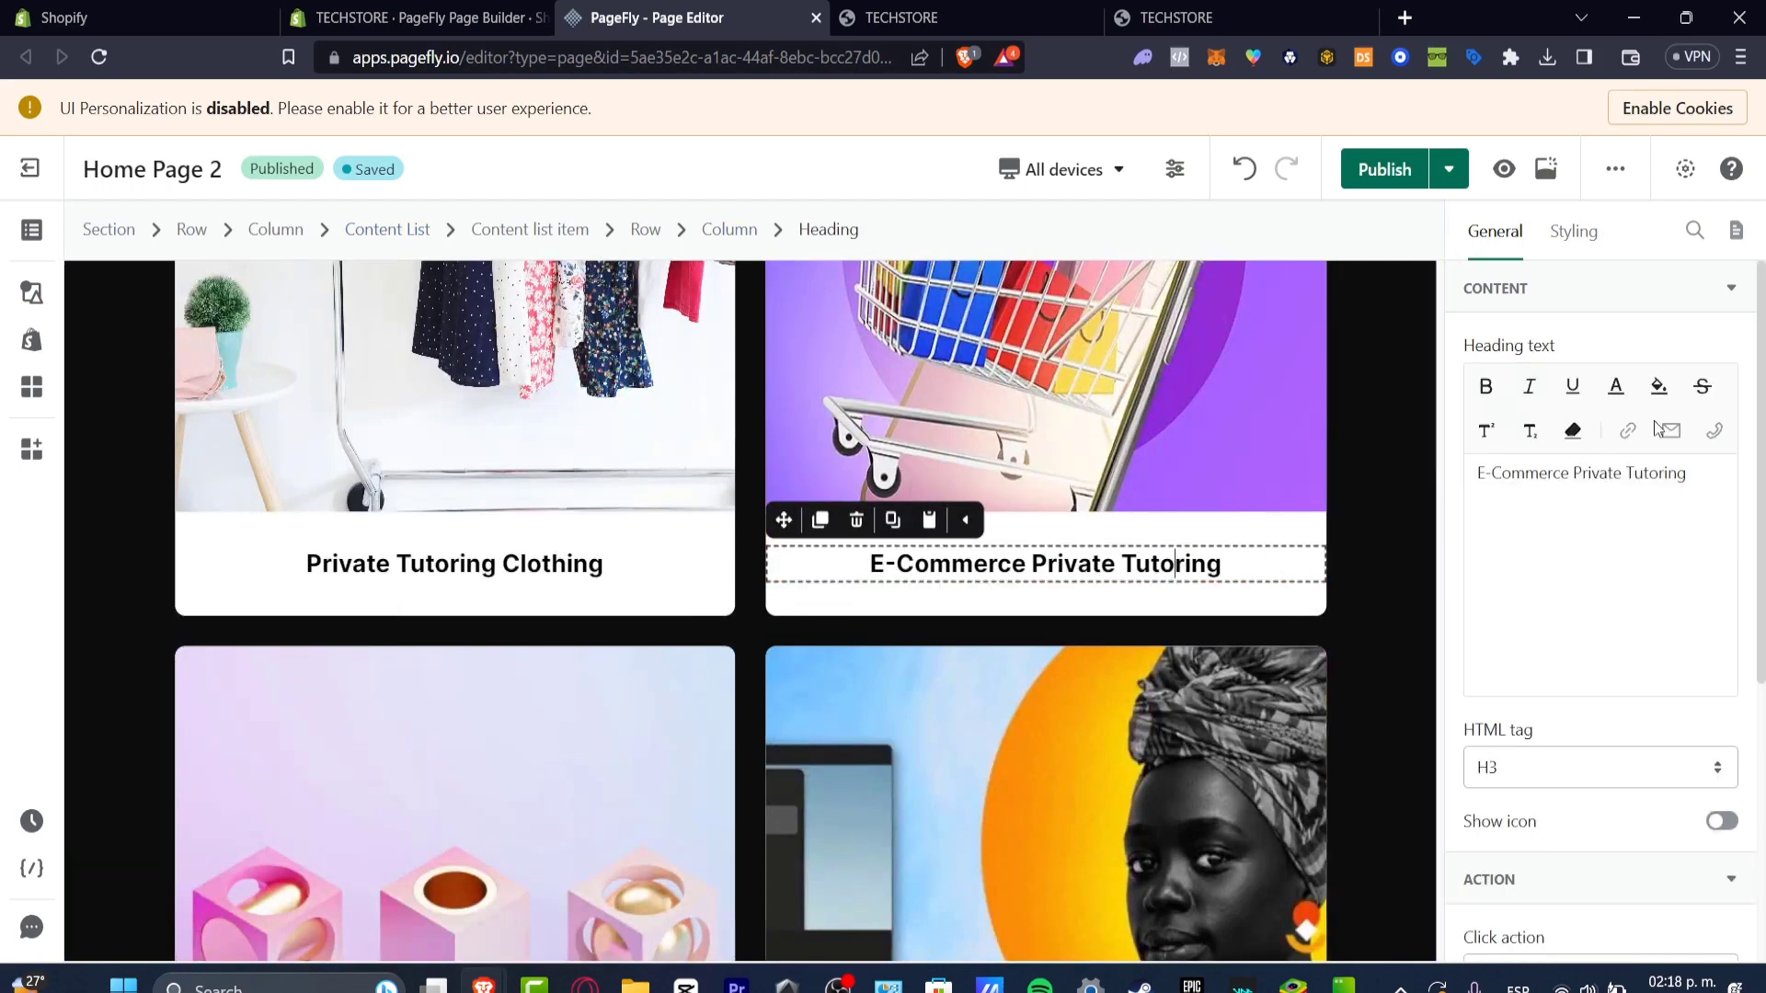
{"action": "triple_click", "coordinate": [1571, 477]}
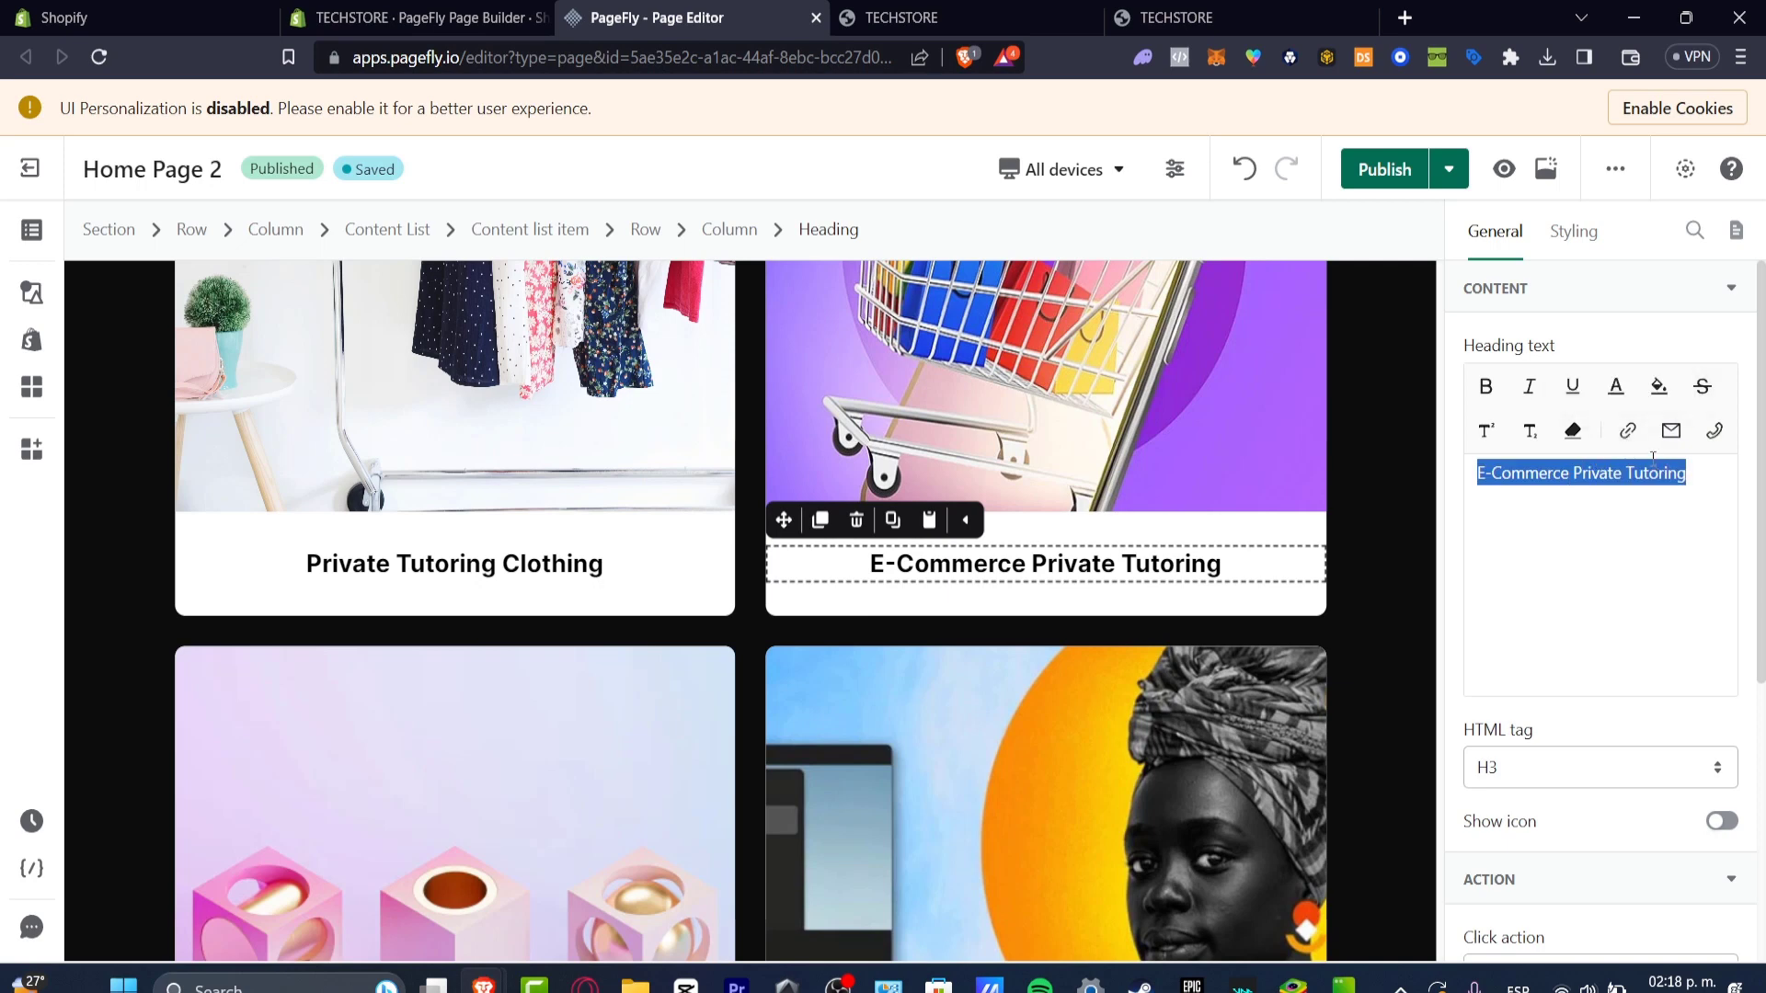
Set the heading's link to the Custom Personalized Plan product and publish the home page.
{"action": "left_click", "coordinate": [1628, 431]}
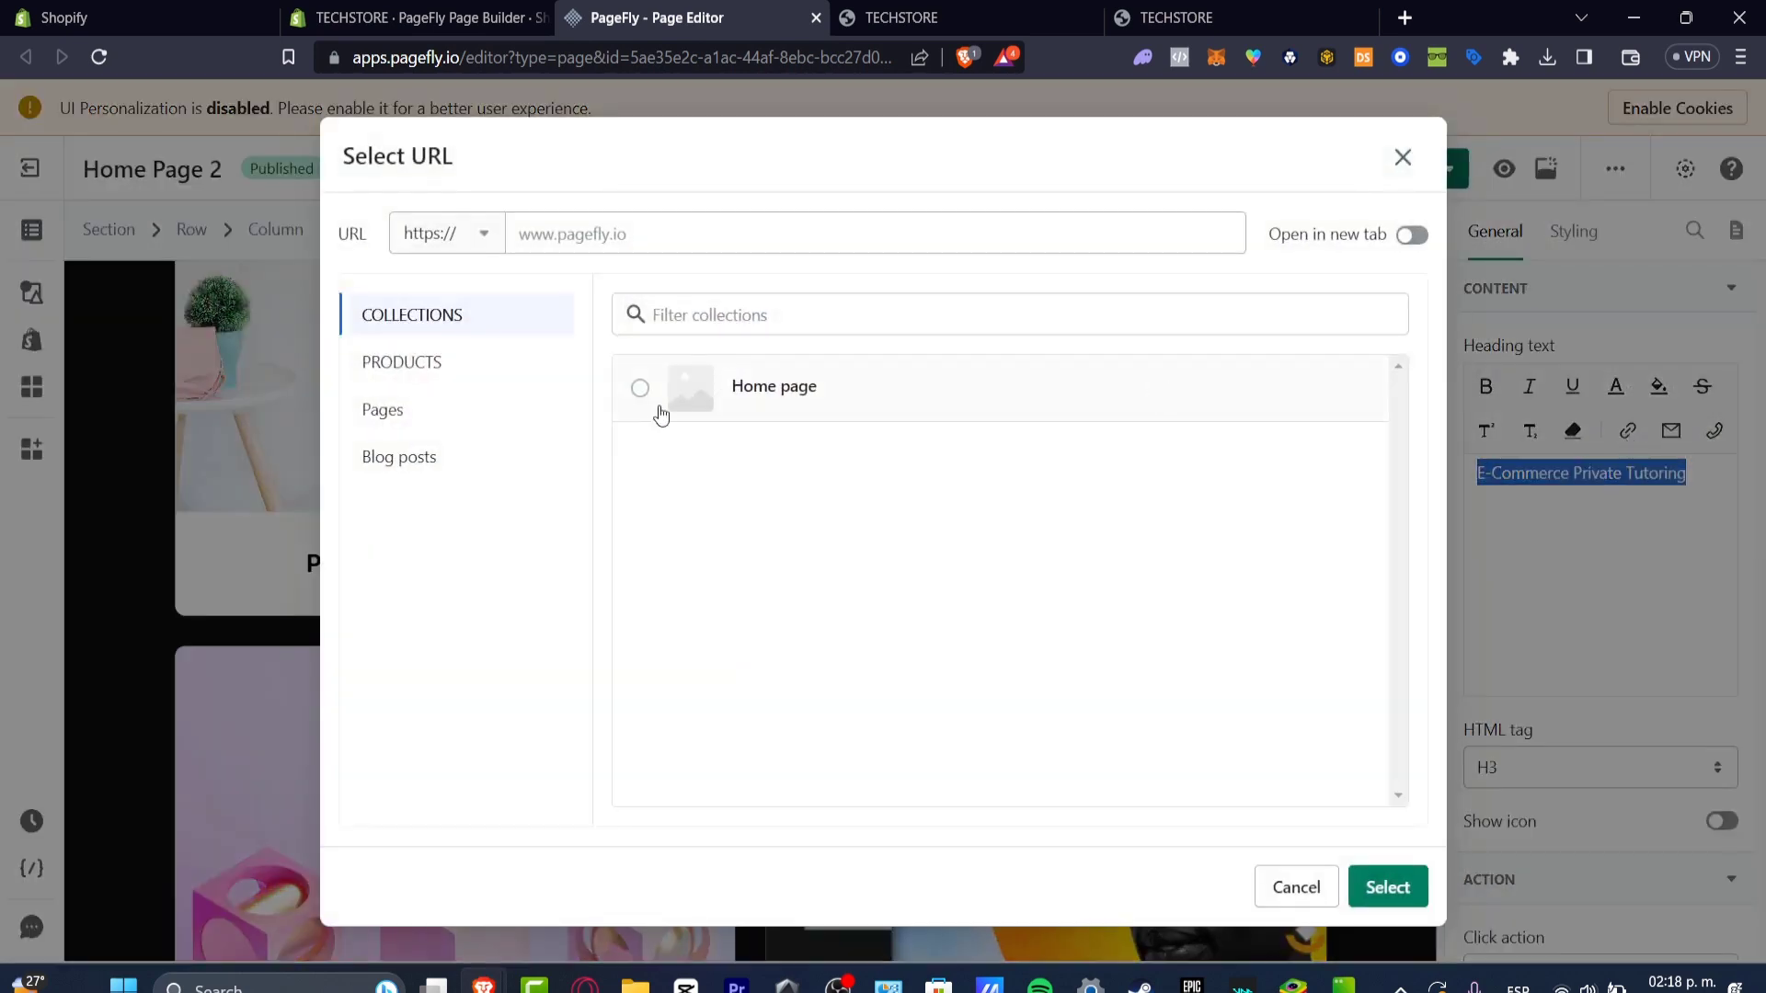
{"action": "left_click", "coordinate": [467, 376]}
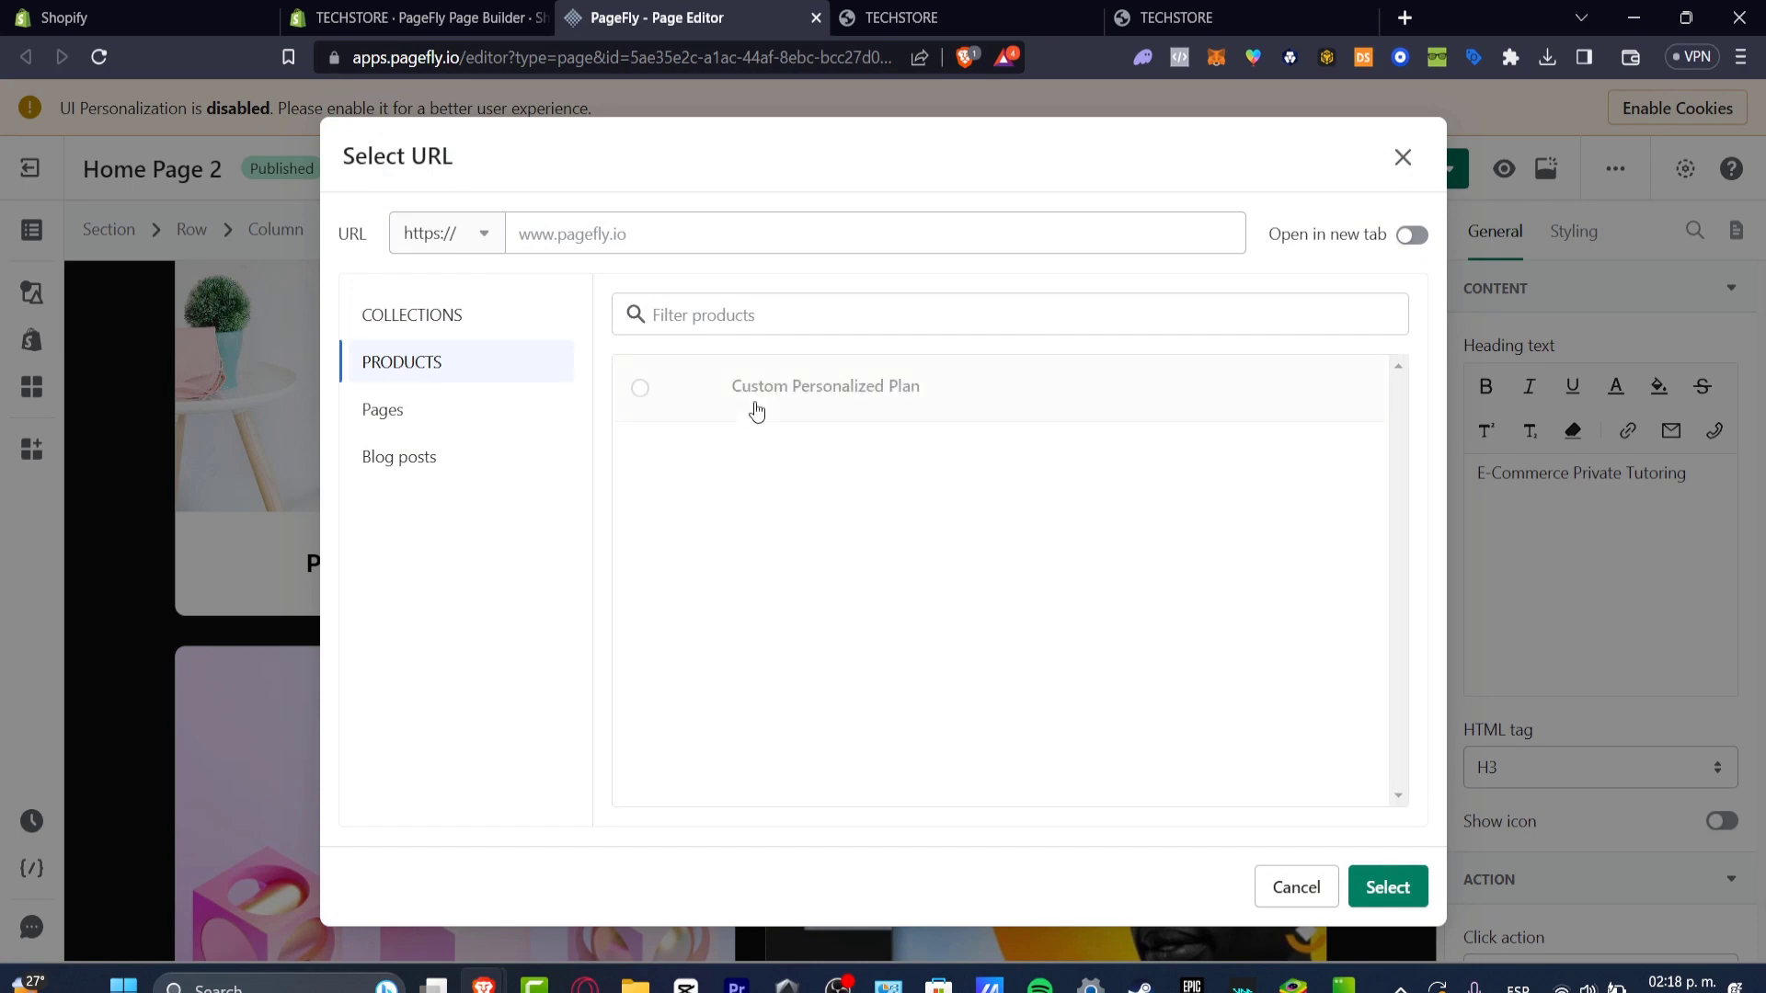
{"action": "left_click", "coordinate": [735, 391]}
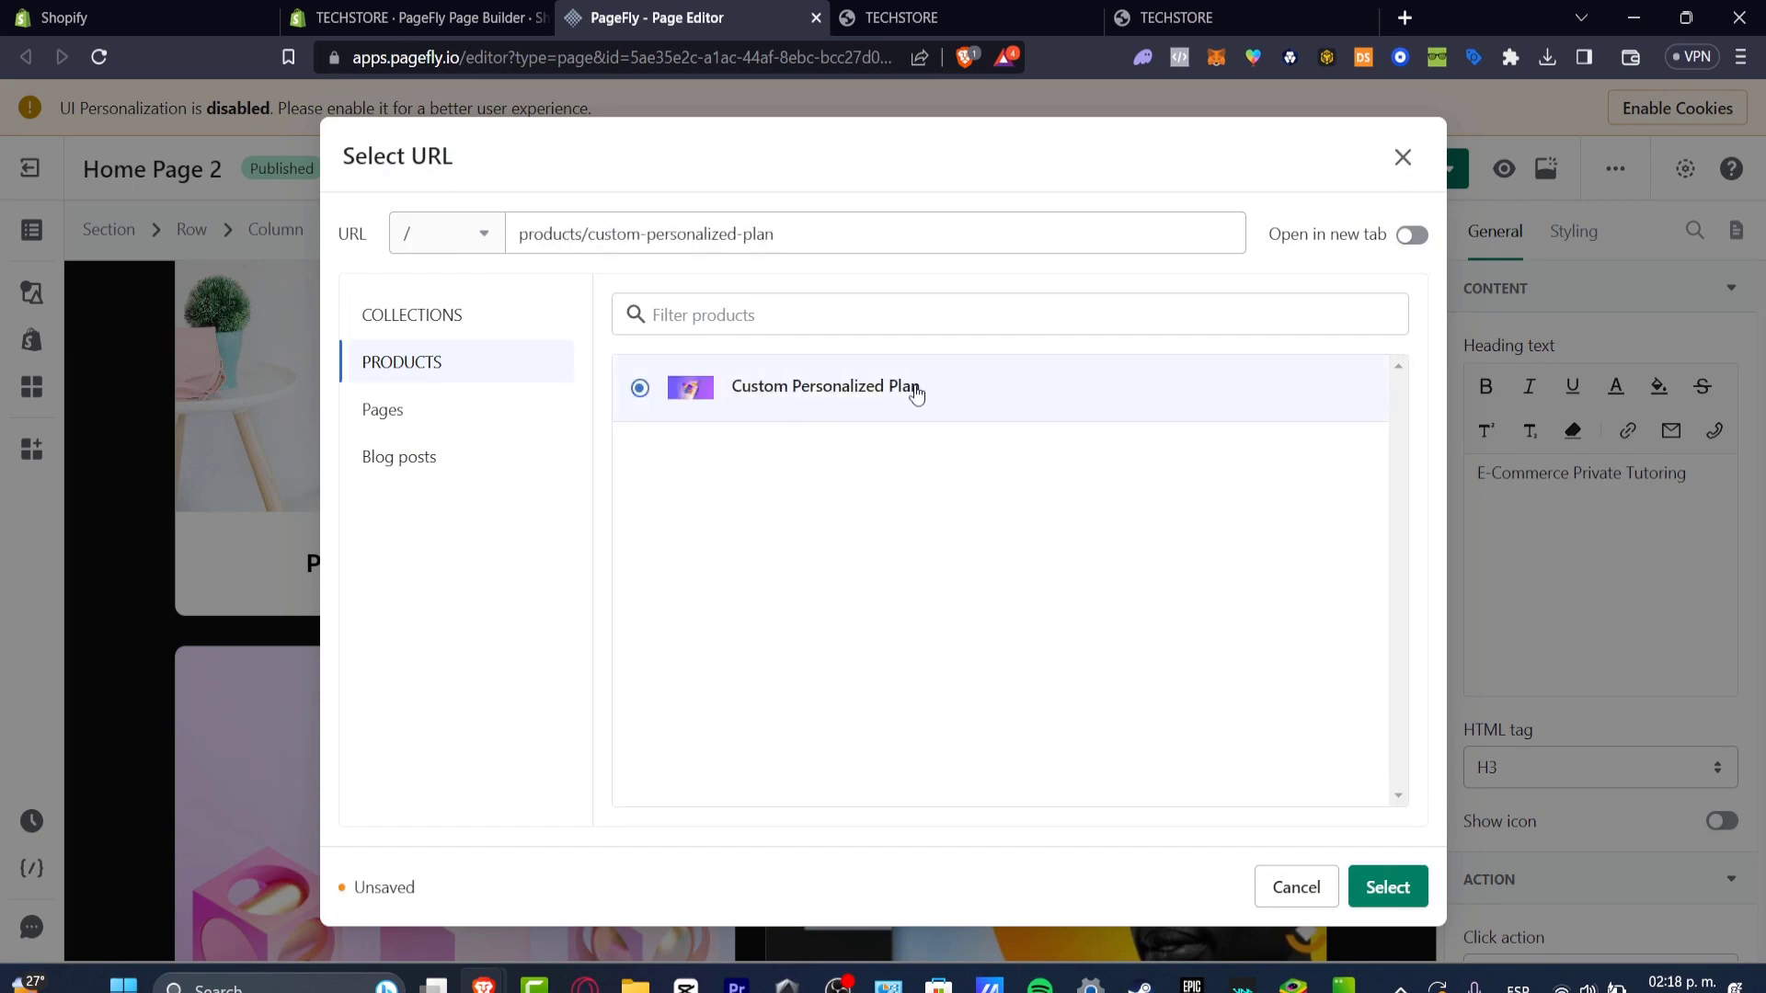
{"action": "left_click", "coordinate": [1389, 885]}
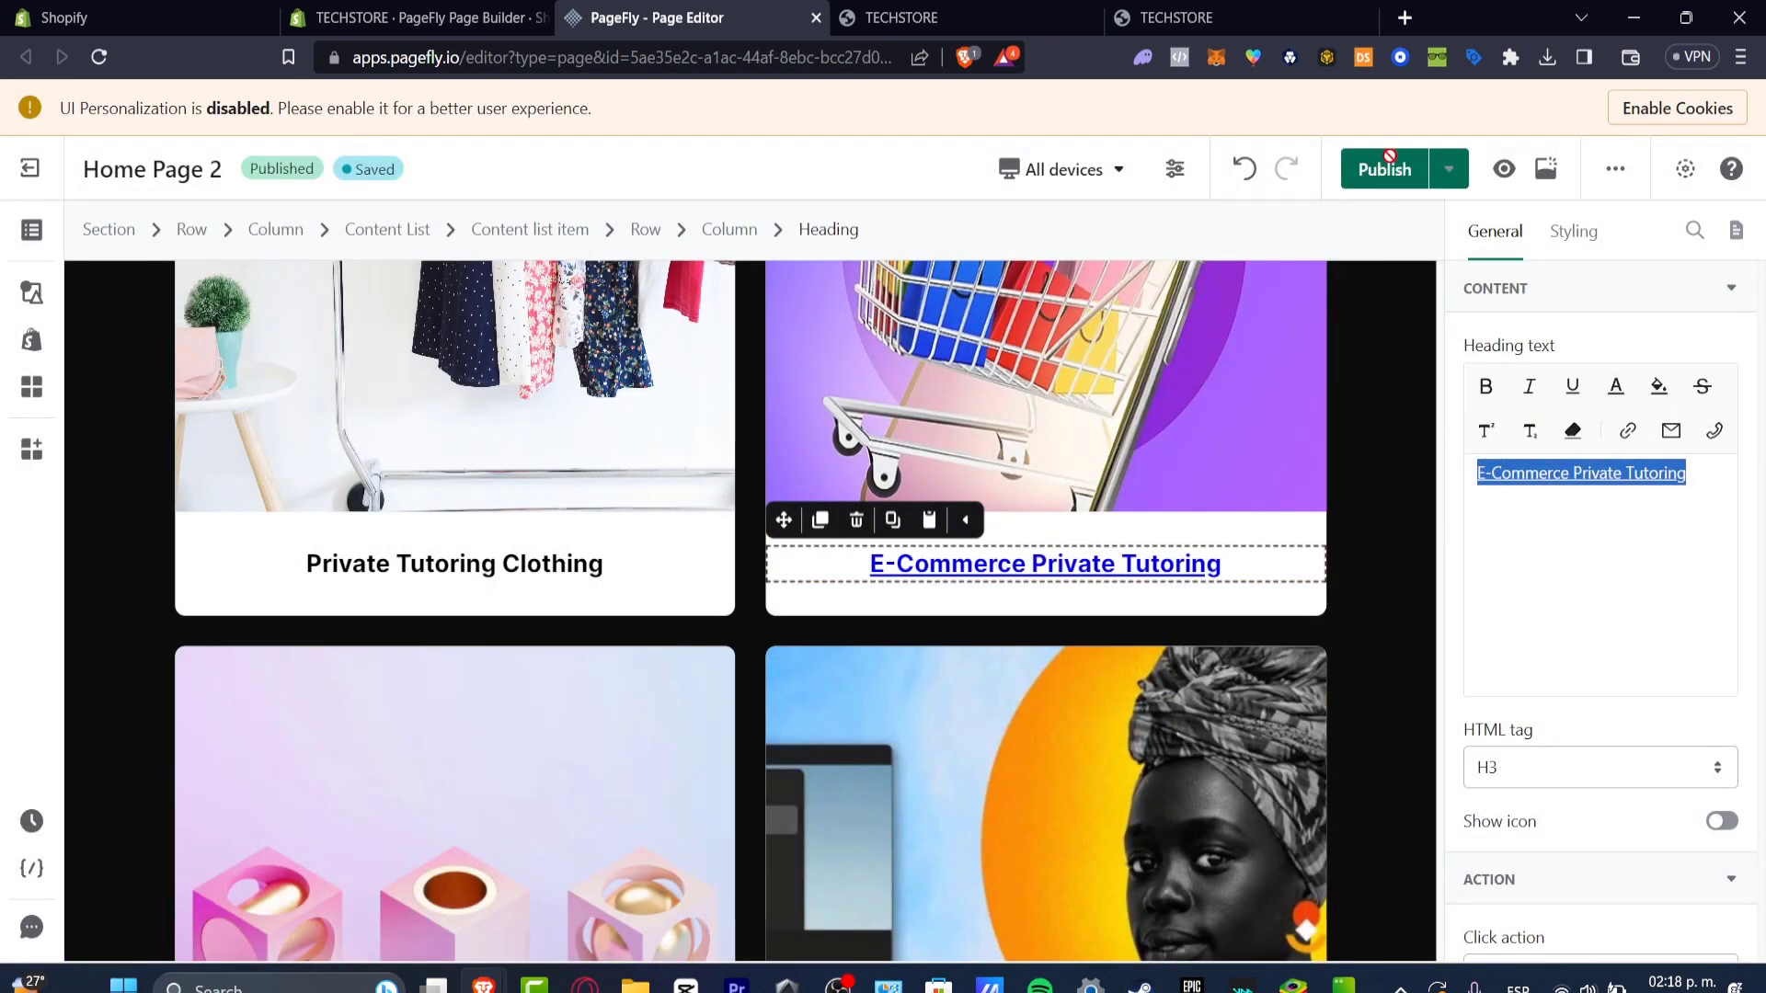
{"action": "left_click", "coordinate": [1387, 165]}
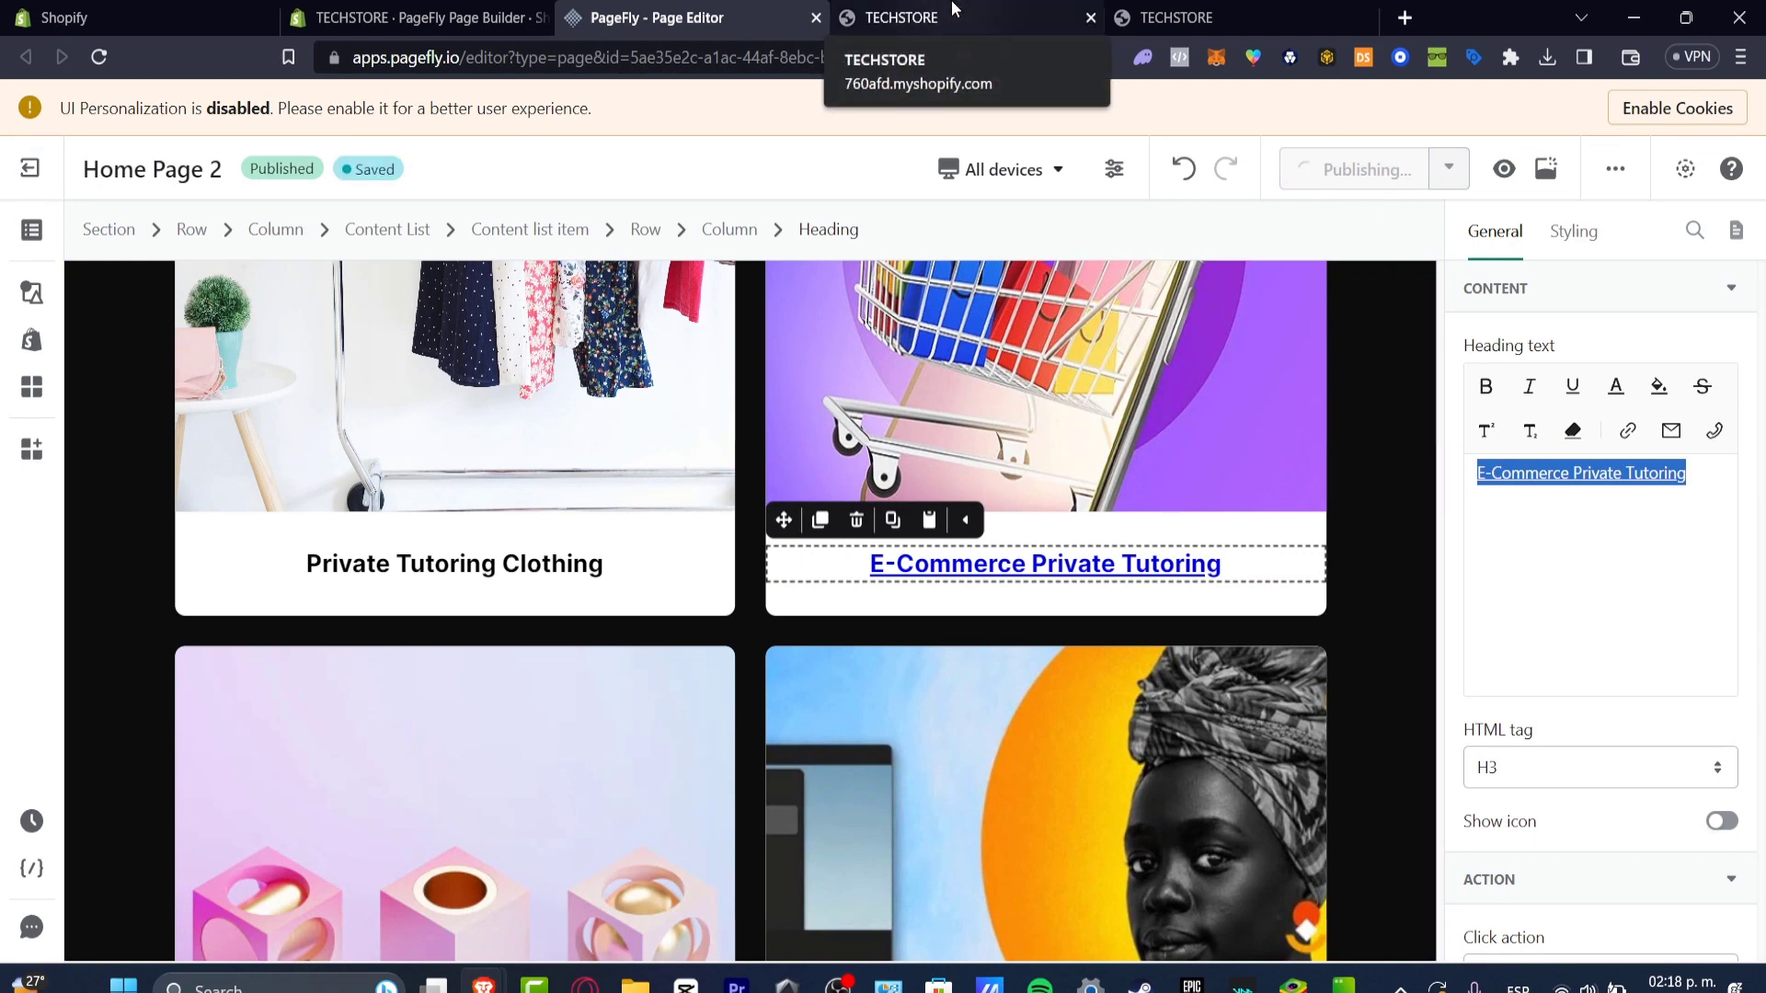
Reload the storefront preview and follow the E-Commerce Private Tutoring link to its product page.
{"action": "left_click", "coordinate": [953, 11]}
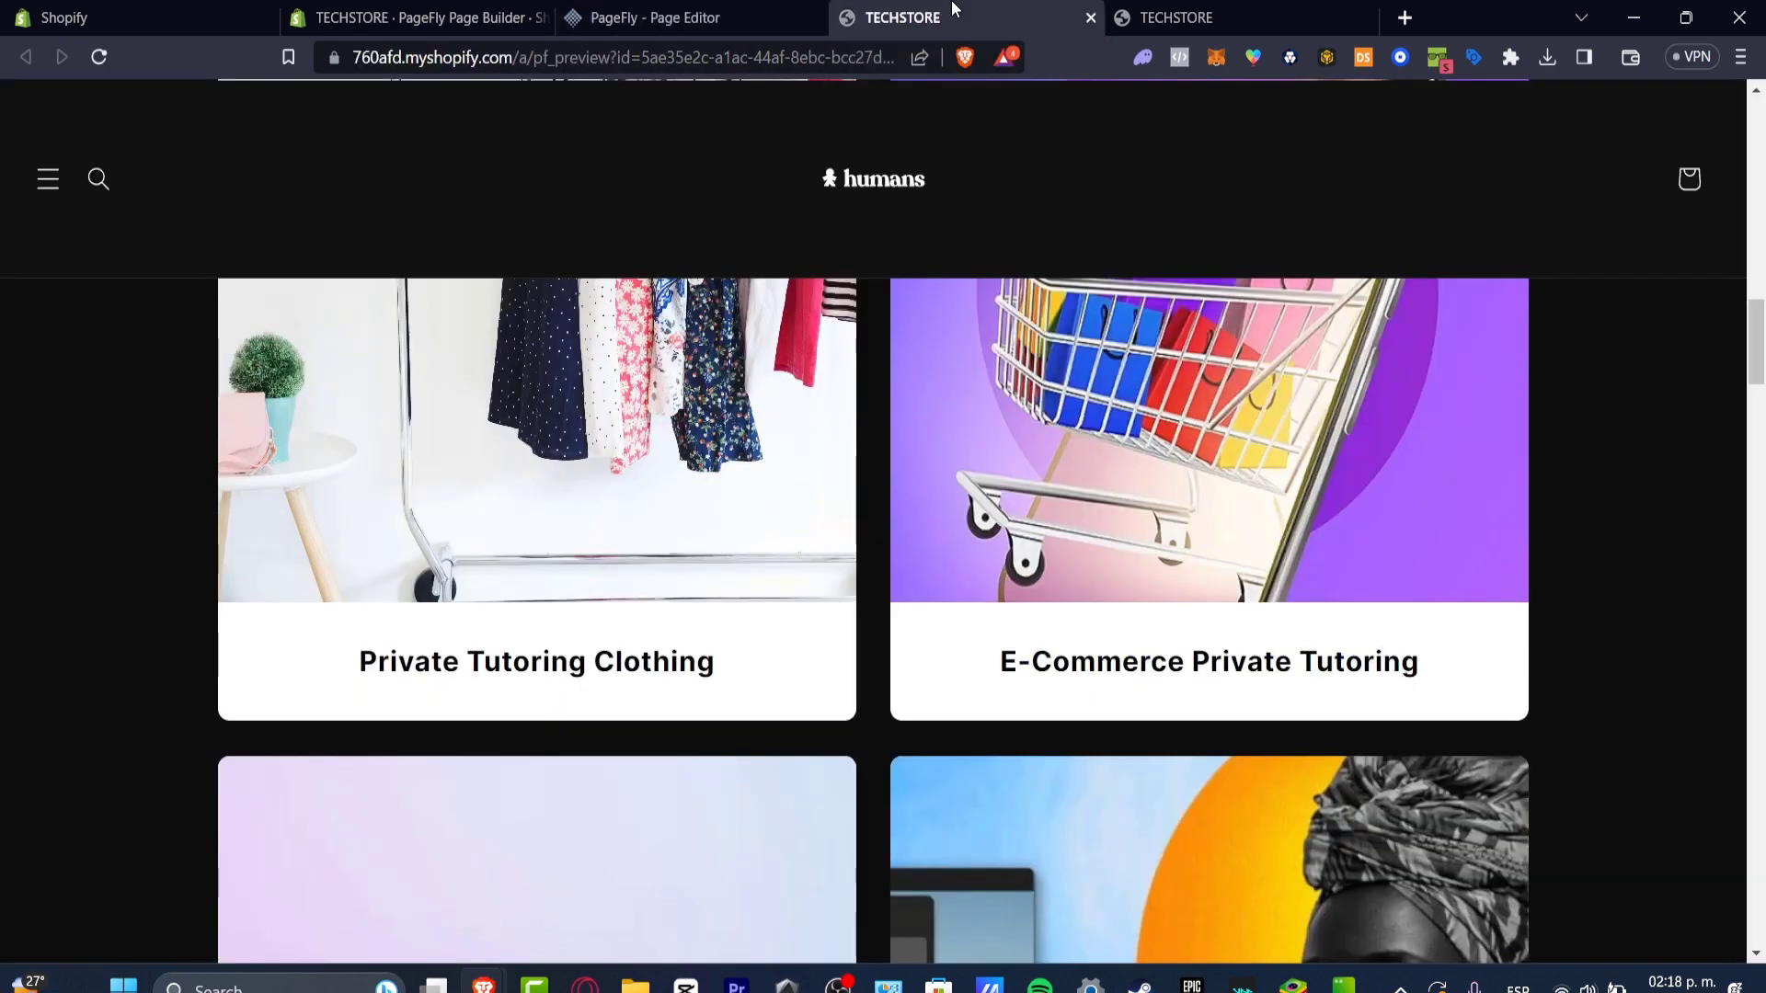
{"action": "left_click", "coordinate": [107, 58]}
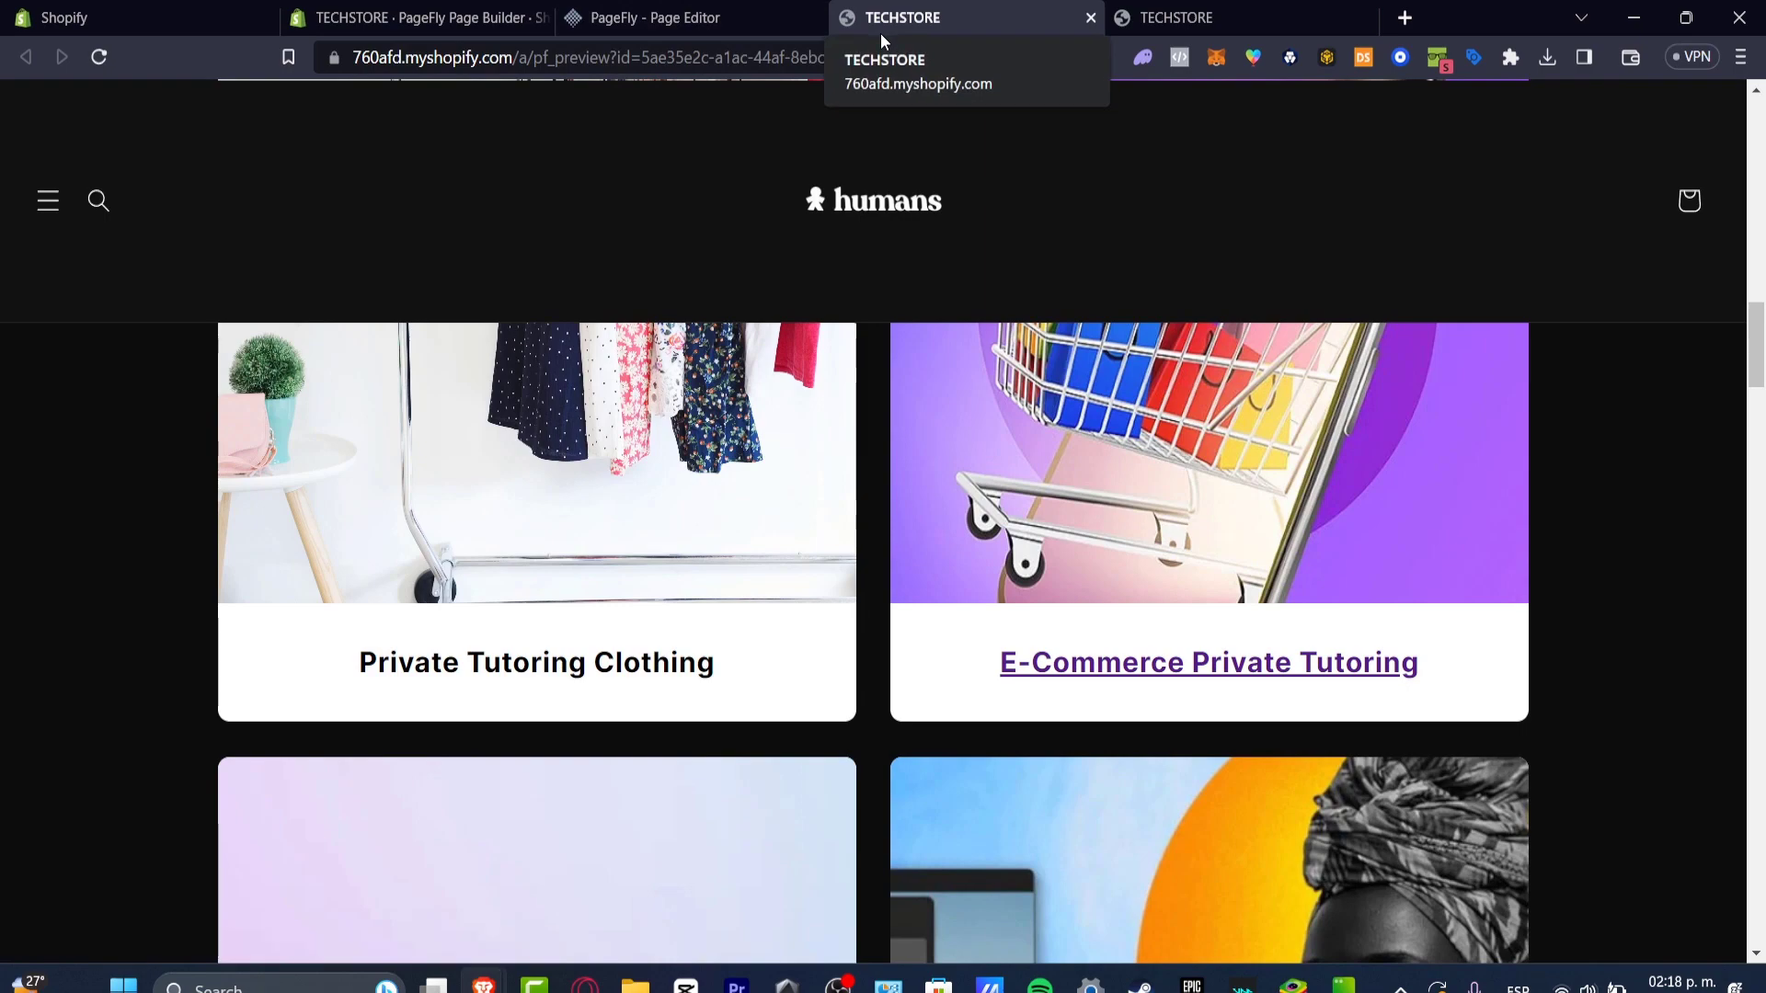
{"action": "left_click", "coordinate": [809, 11]}
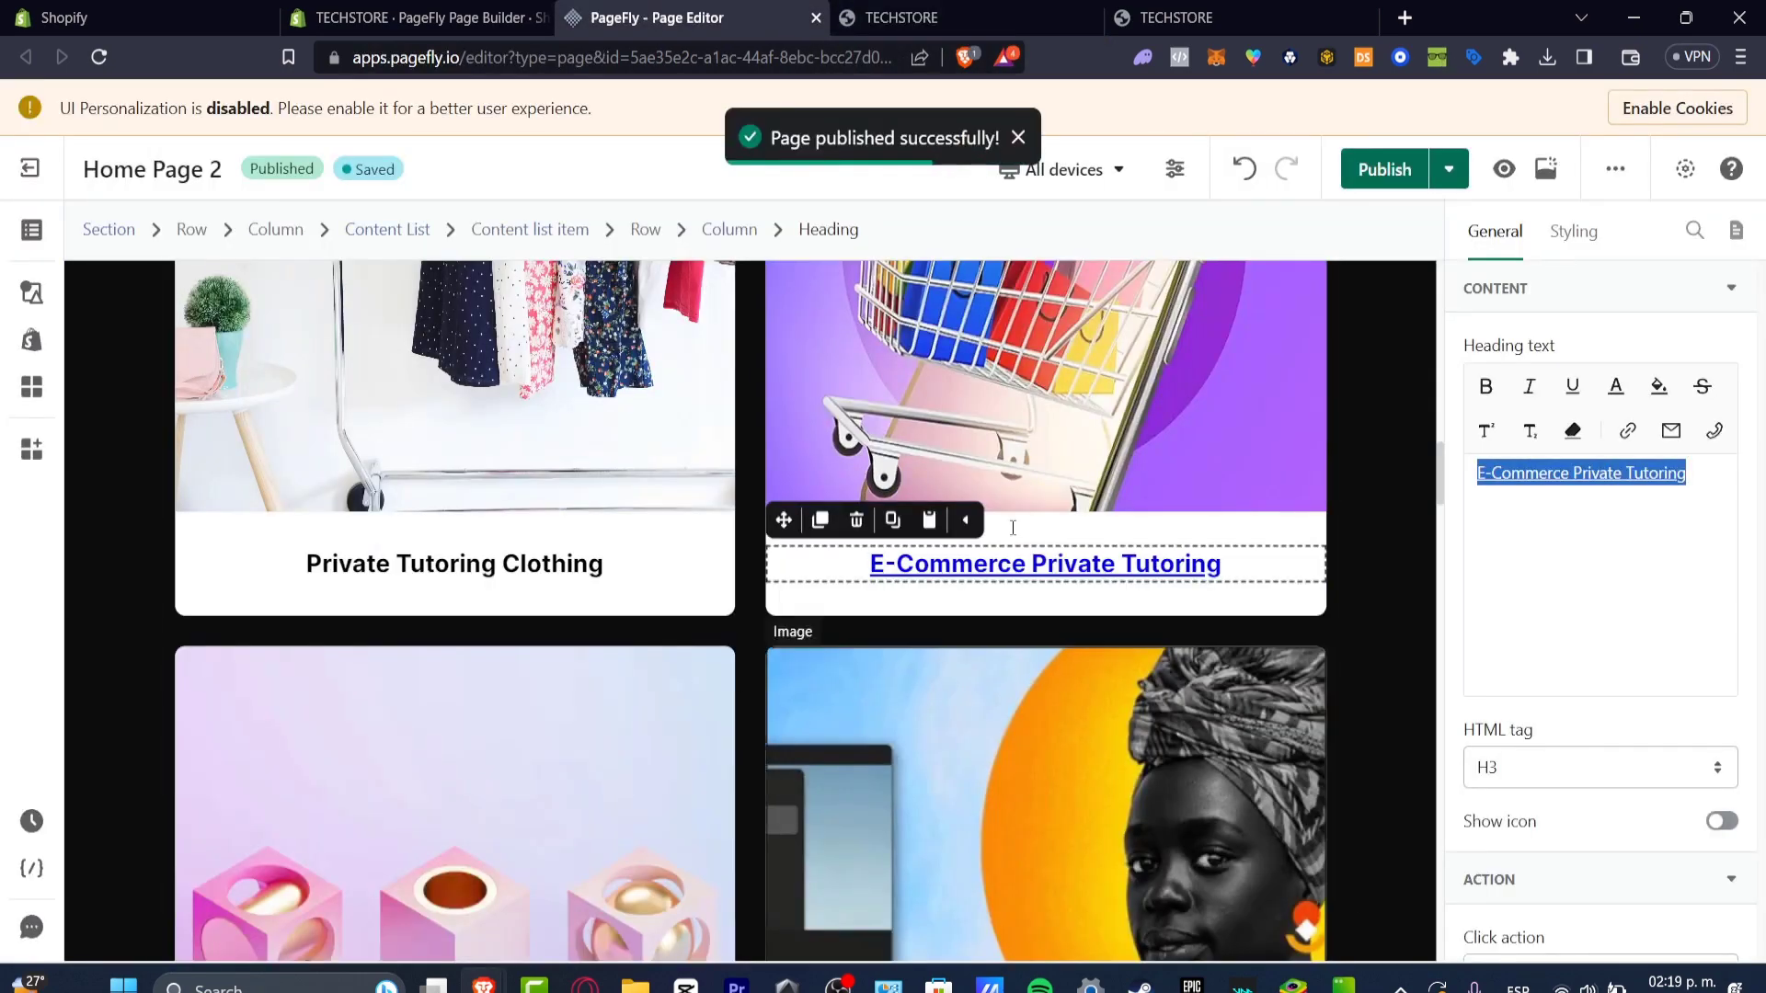
{"action": "left_click", "coordinate": [881, 11]}
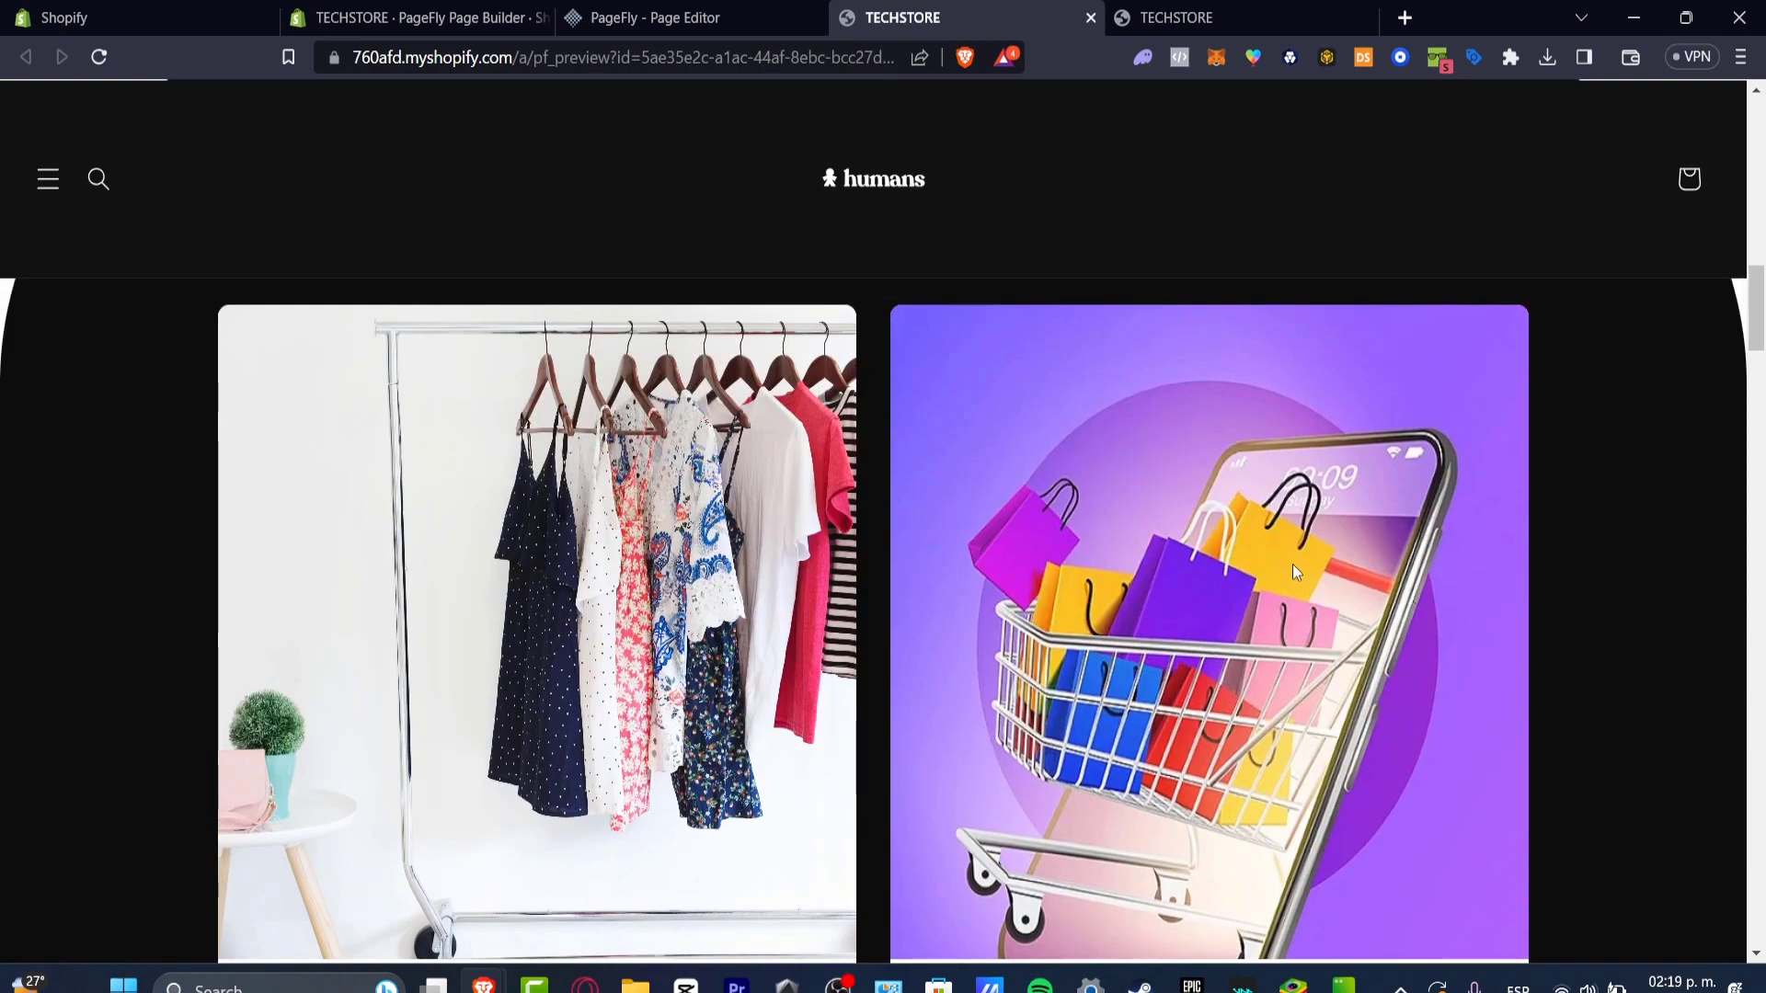
{"action": "scroll", "coordinate": [1357, 522], "scroll_direction": "down", "scroll_amount": 4}
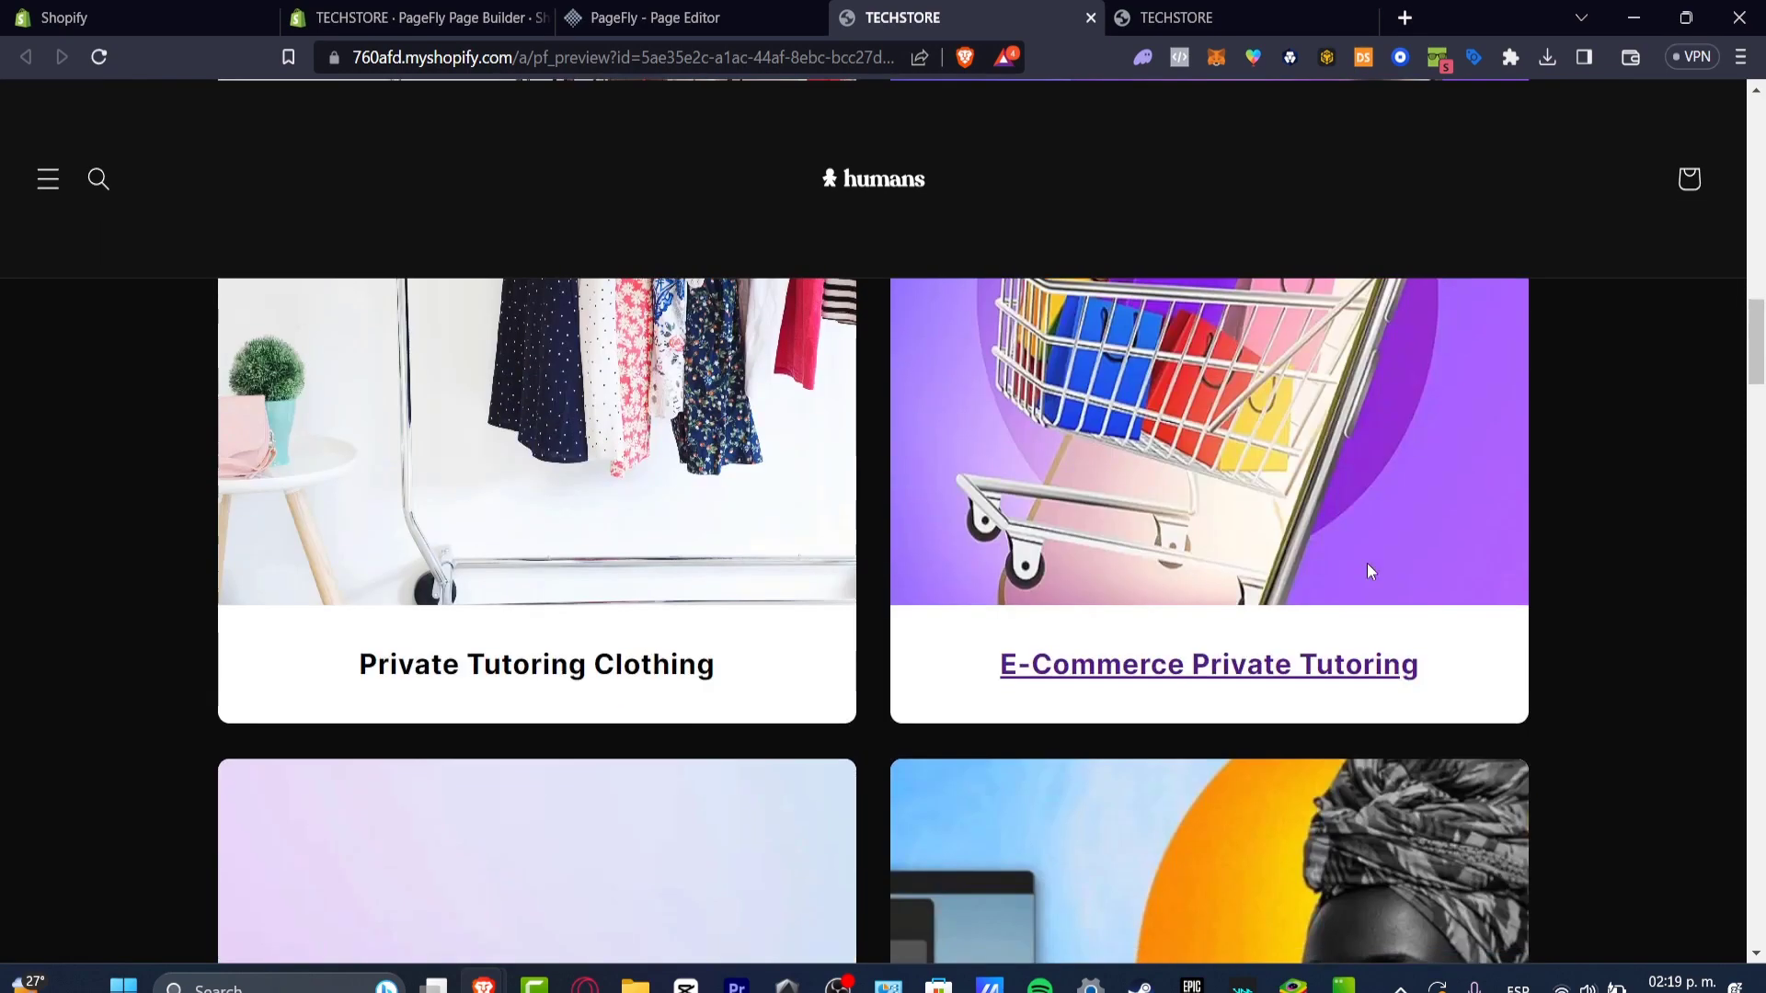
{"action": "left_click", "coordinate": [1284, 675]}
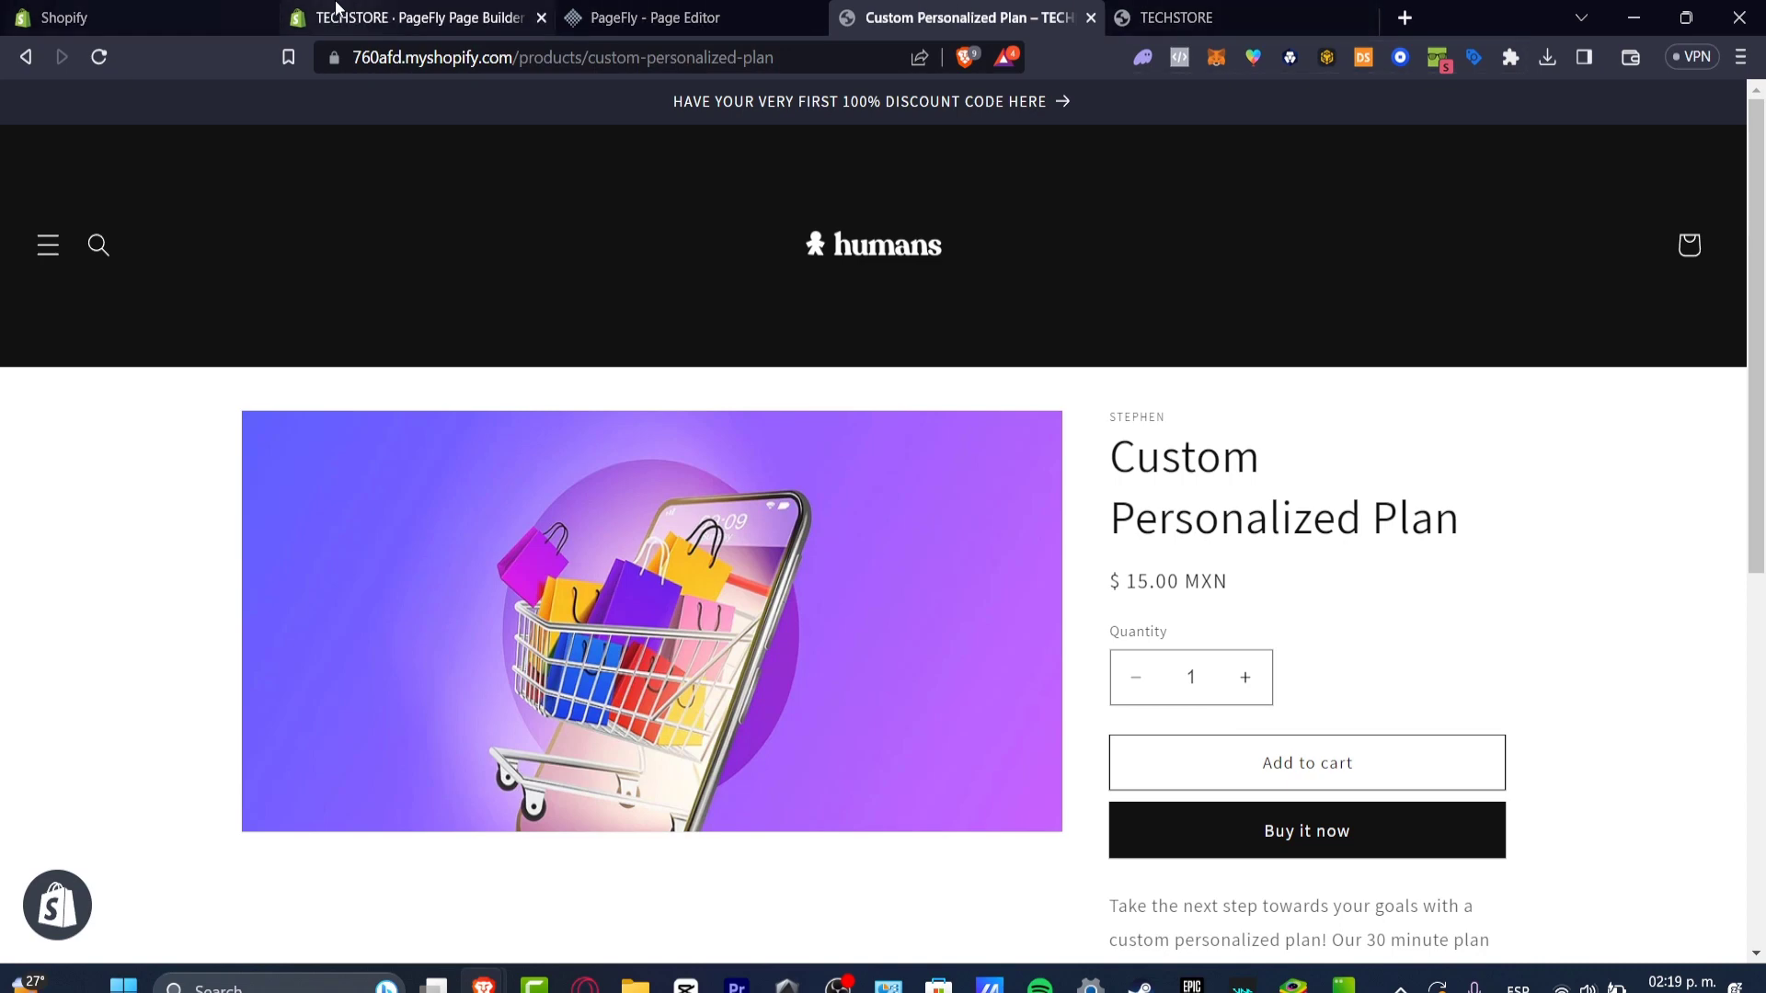
Go to the Shopify admin and dismiss the recommended apps dialog.
{"action": "left_click", "coordinate": [289, 13]}
{"action": "left_click", "coordinate": [109, 13]}
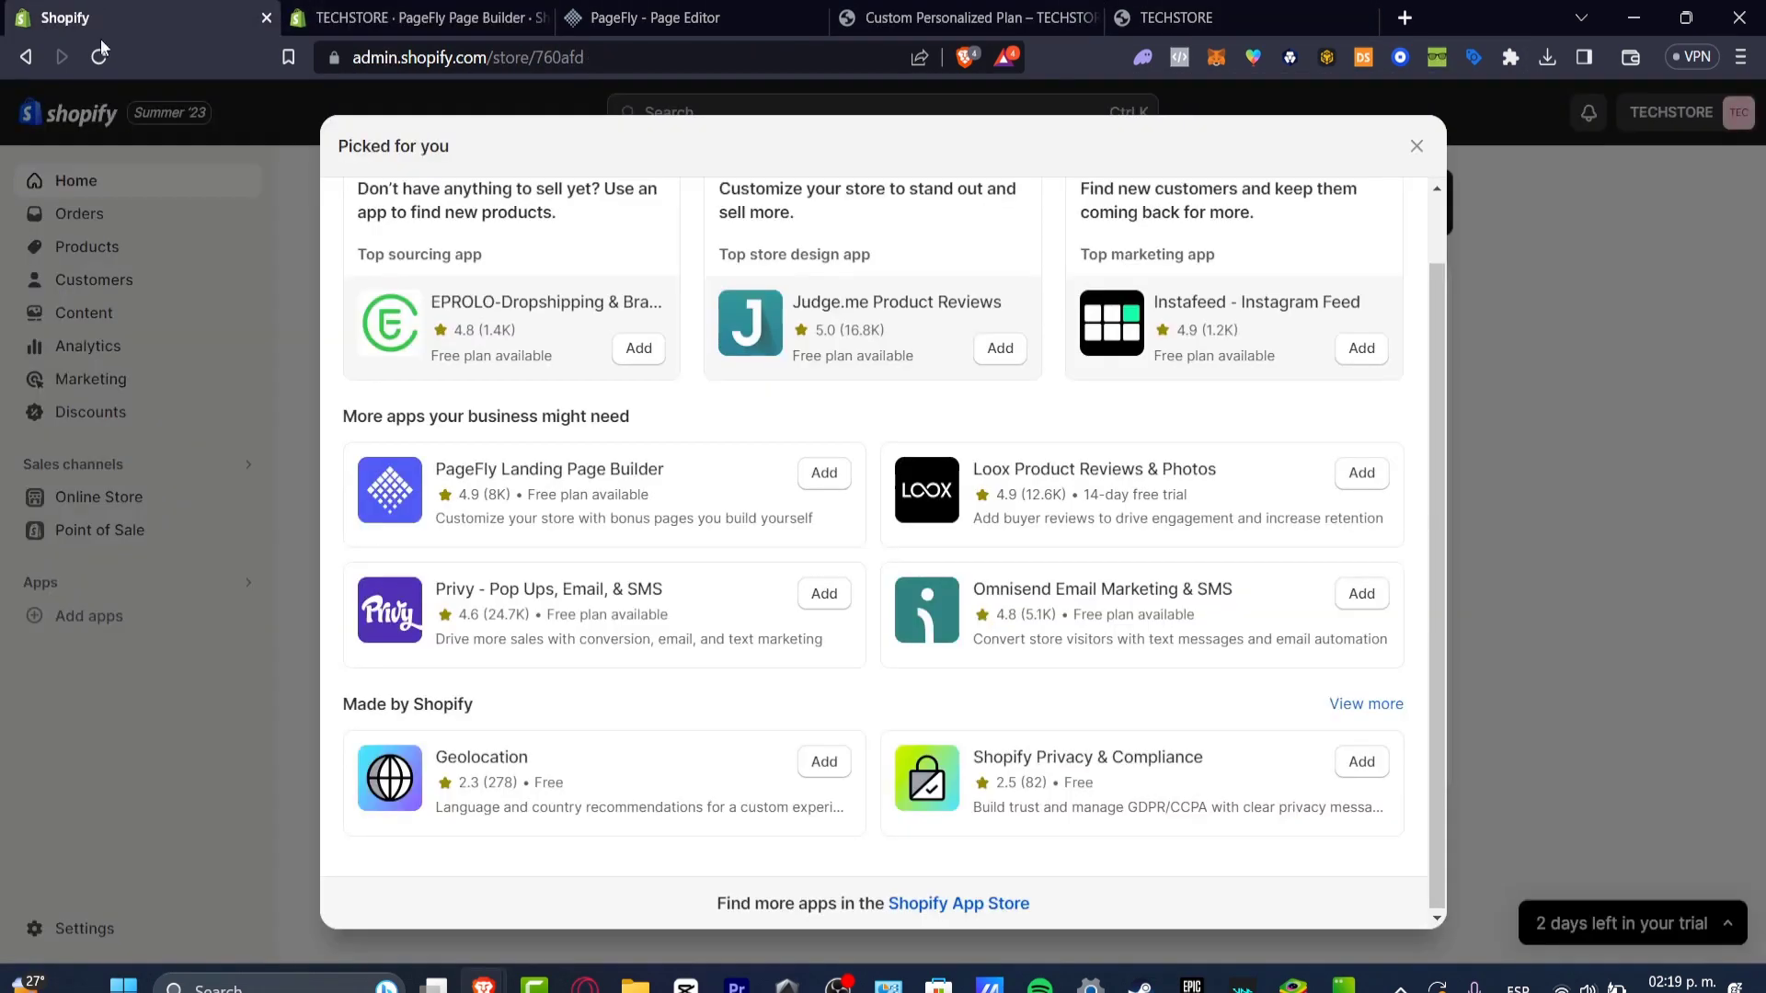
{"action": "left_click", "coordinate": [180, 609]}
Scroll through the home page layout in the PageFly editor, then view the Custom Personalized Plan product page.
{"action": "left_click", "coordinate": [651, 18]}
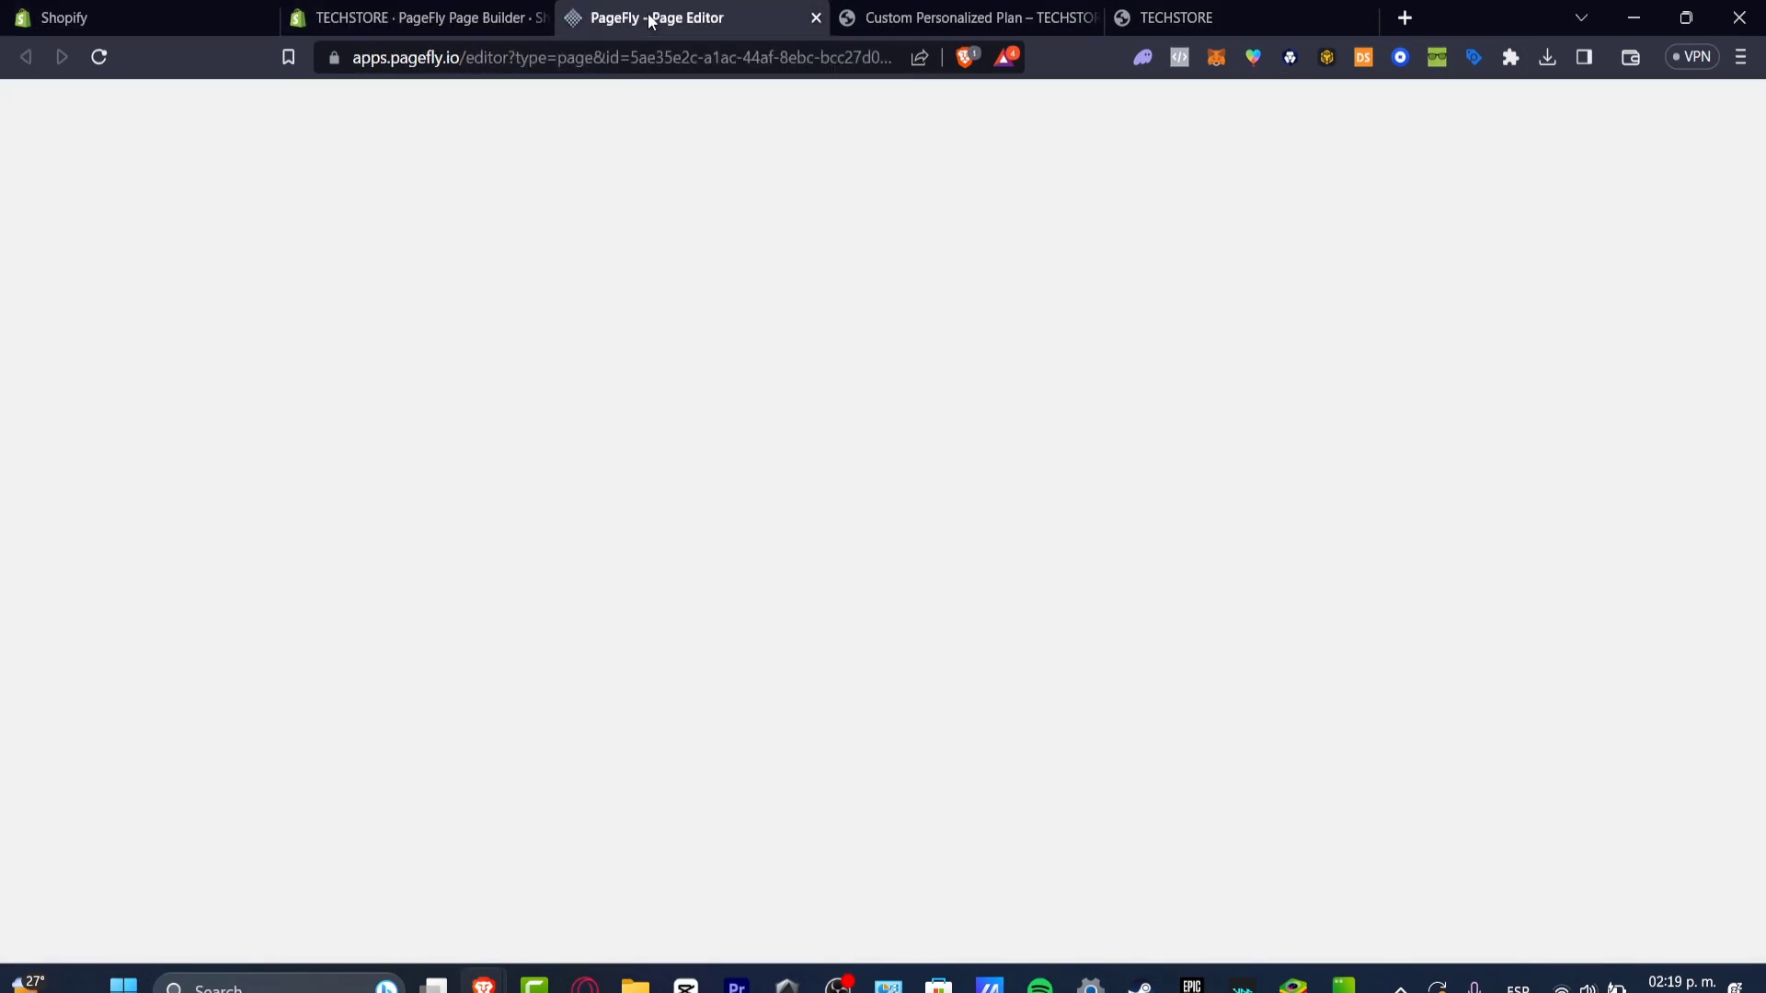
{"action": "scroll", "coordinate": [1067, 738], "scroll_direction": "down", "scroll_amount": 5}
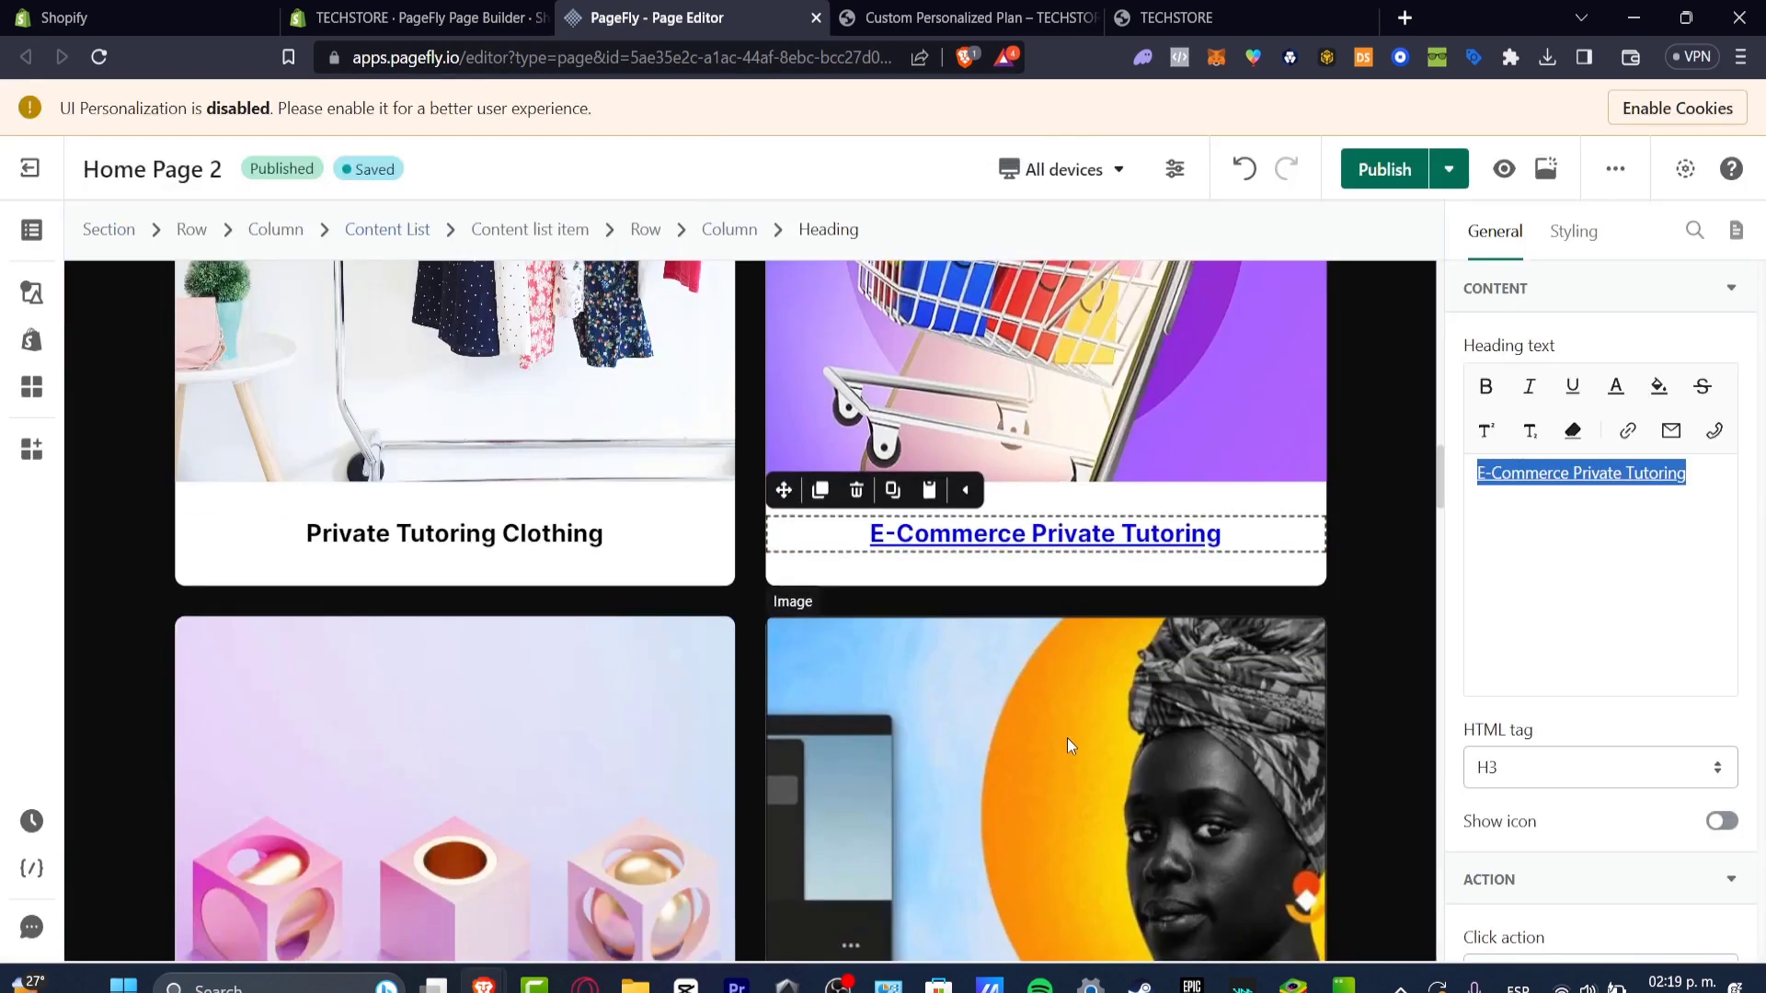
{"action": "scroll", "coordinate": [1071, 733], "scroll_direction": "down", "scroll_amount": 15}
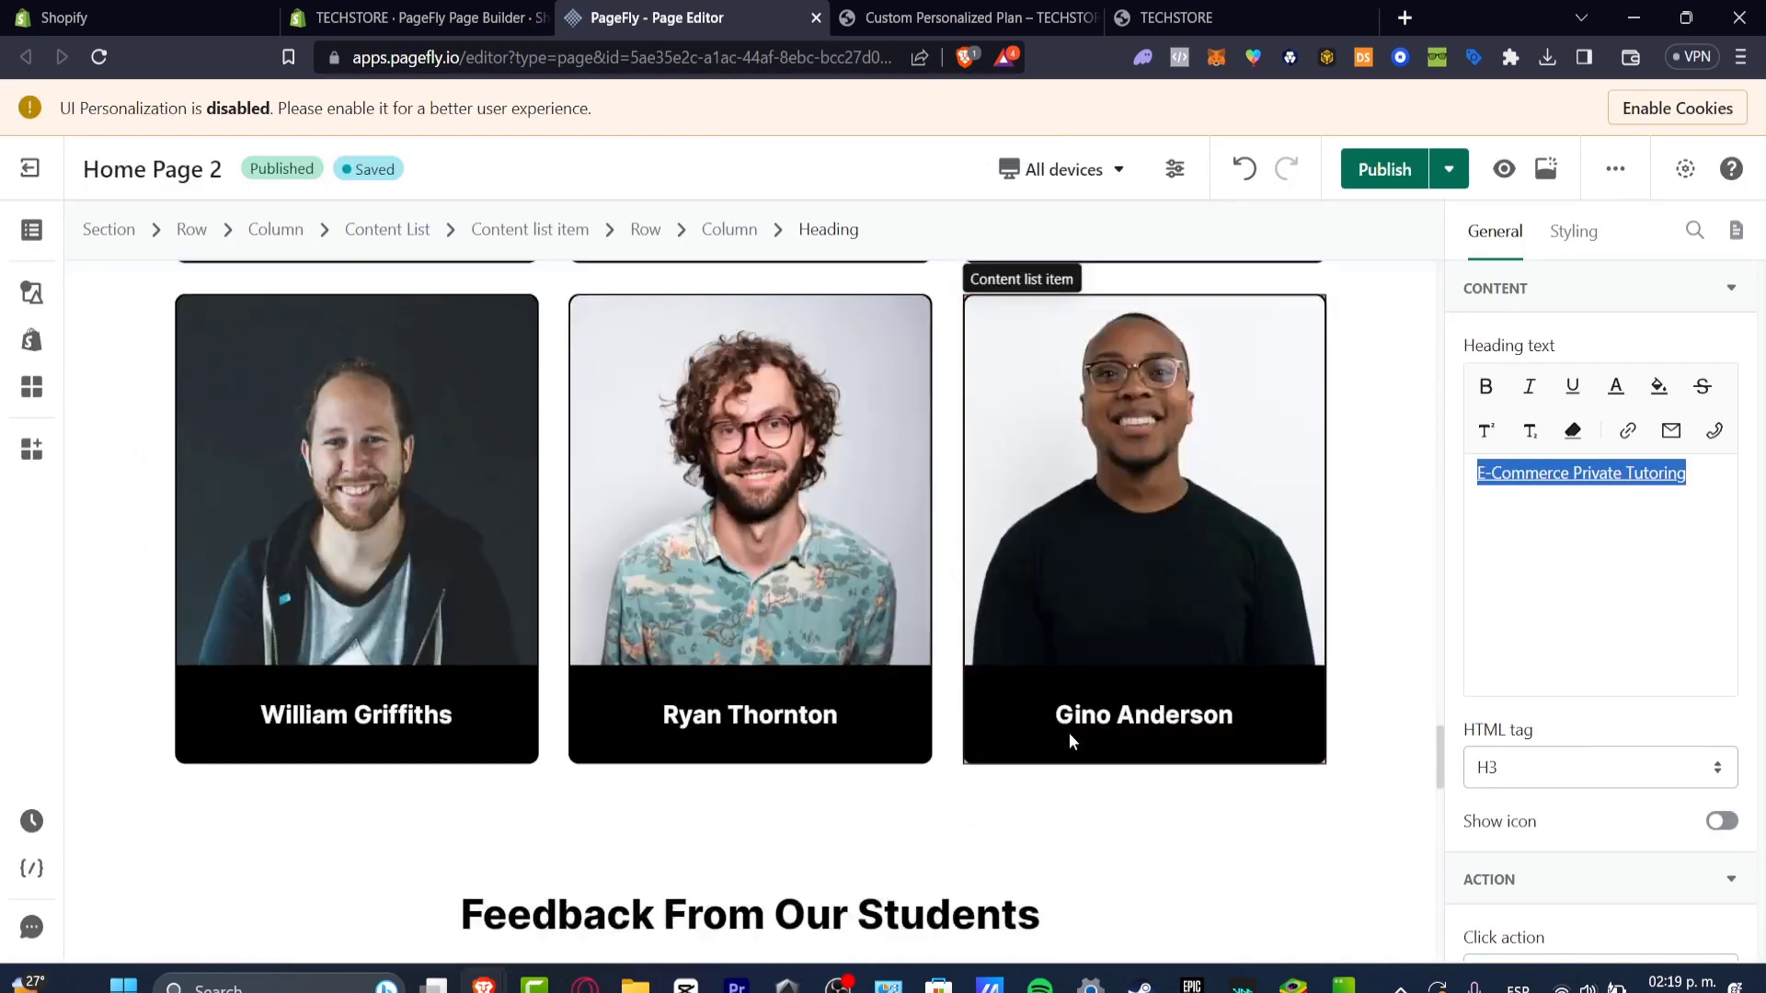
{"action": "scroll", "coordinate": [1070, 734], "scroll_direction": "down", "scroll_amount": 1}
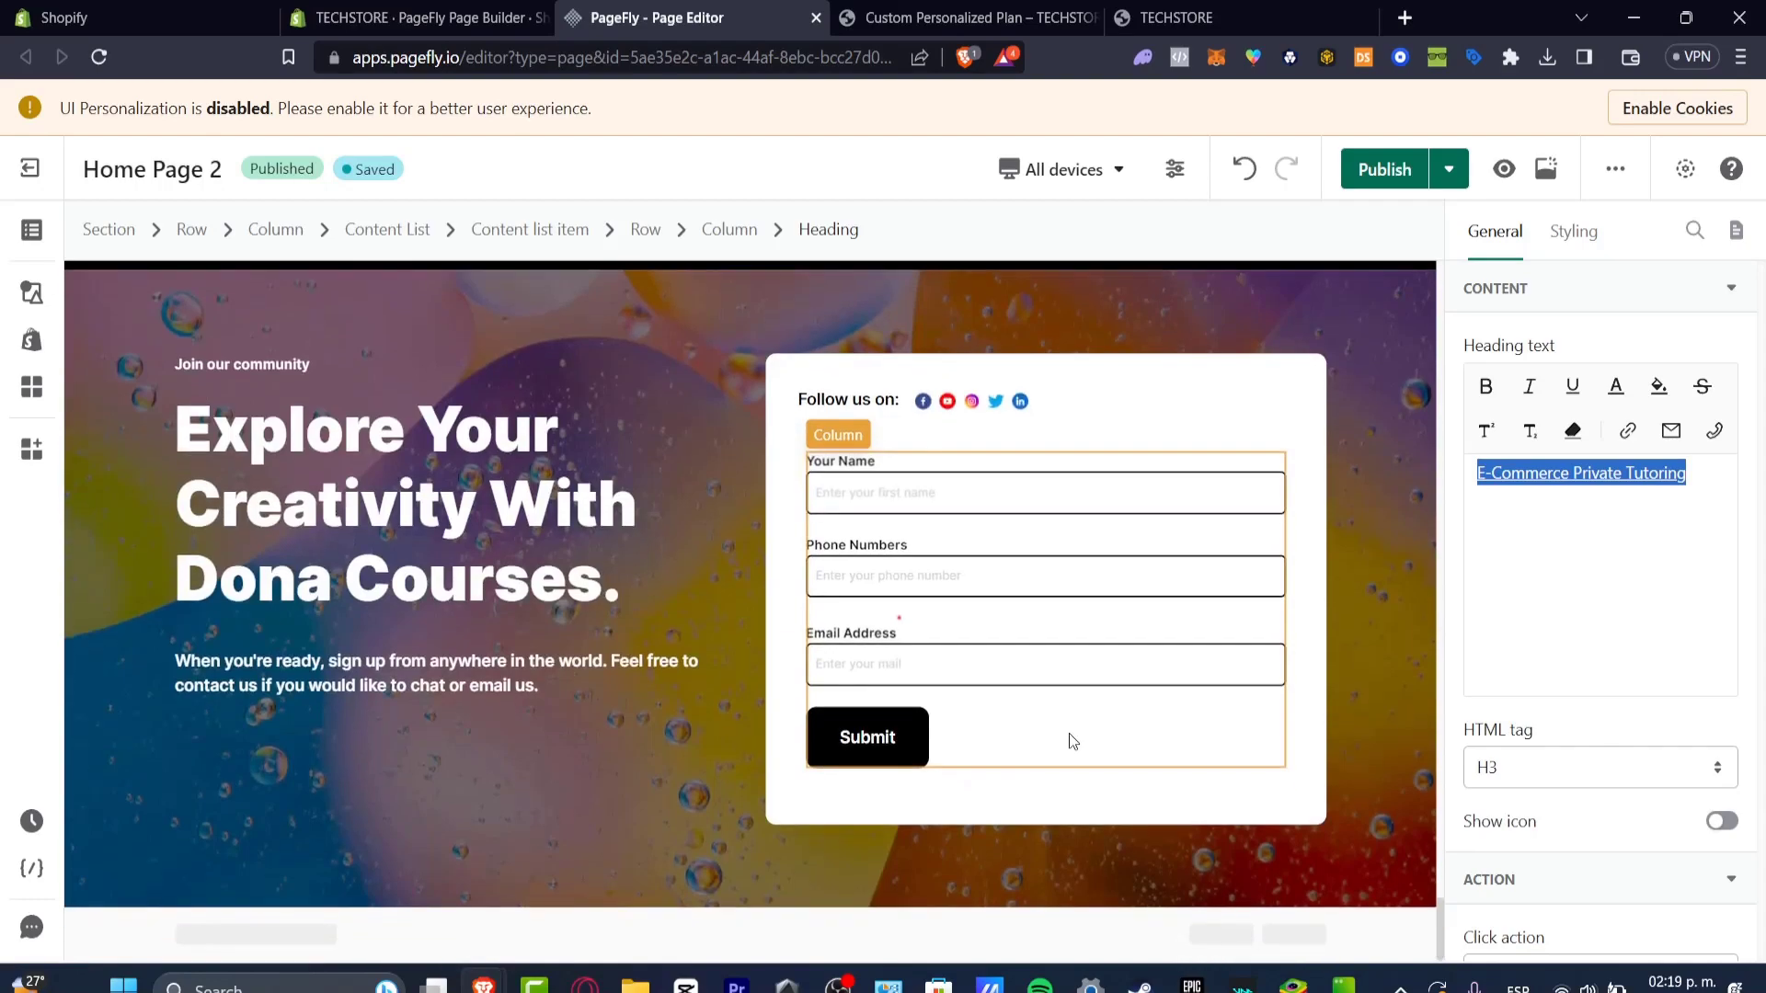
{"action": "scroll", "coordinate": [1069, 733], "scroll_direction": "up", "scroll_amount": 15}
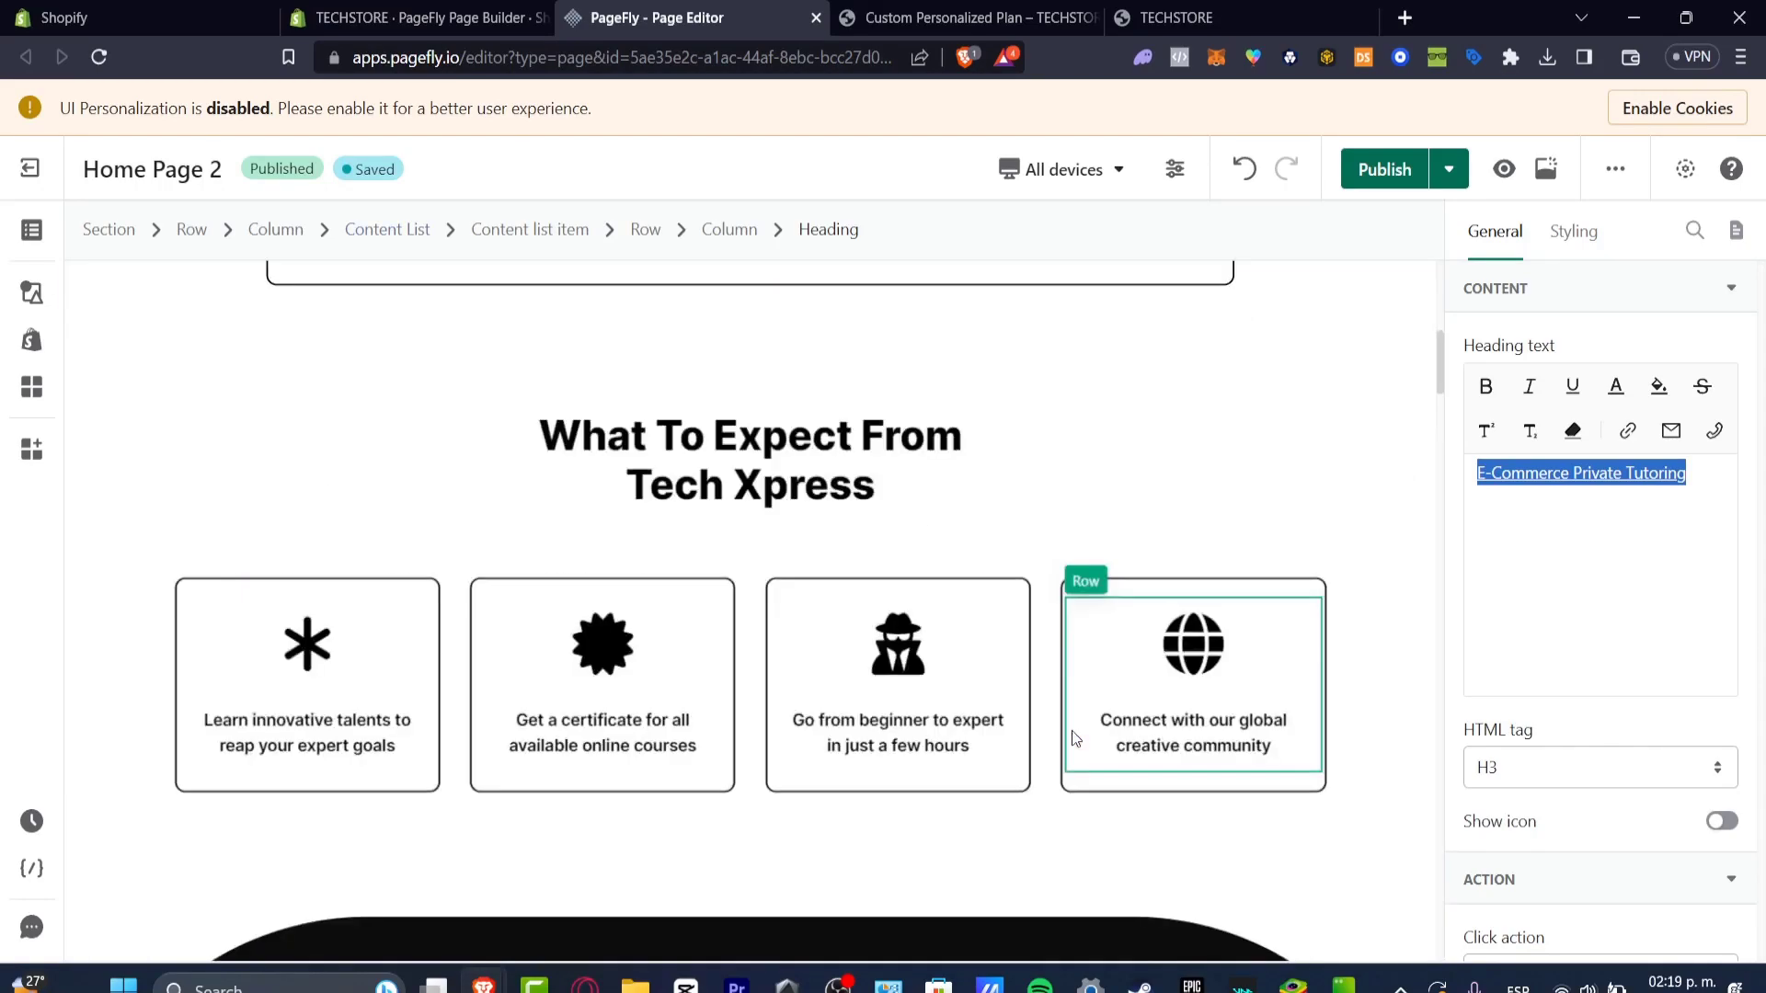
{"action": "scroll", "coordinate": [1072, 730], "scroll_direction": "up", "scroll_amount": 10}
{"action": "scroll", "coordinate": [1073, 730], "scroll_direction": "down", "scroll_amount": 12}
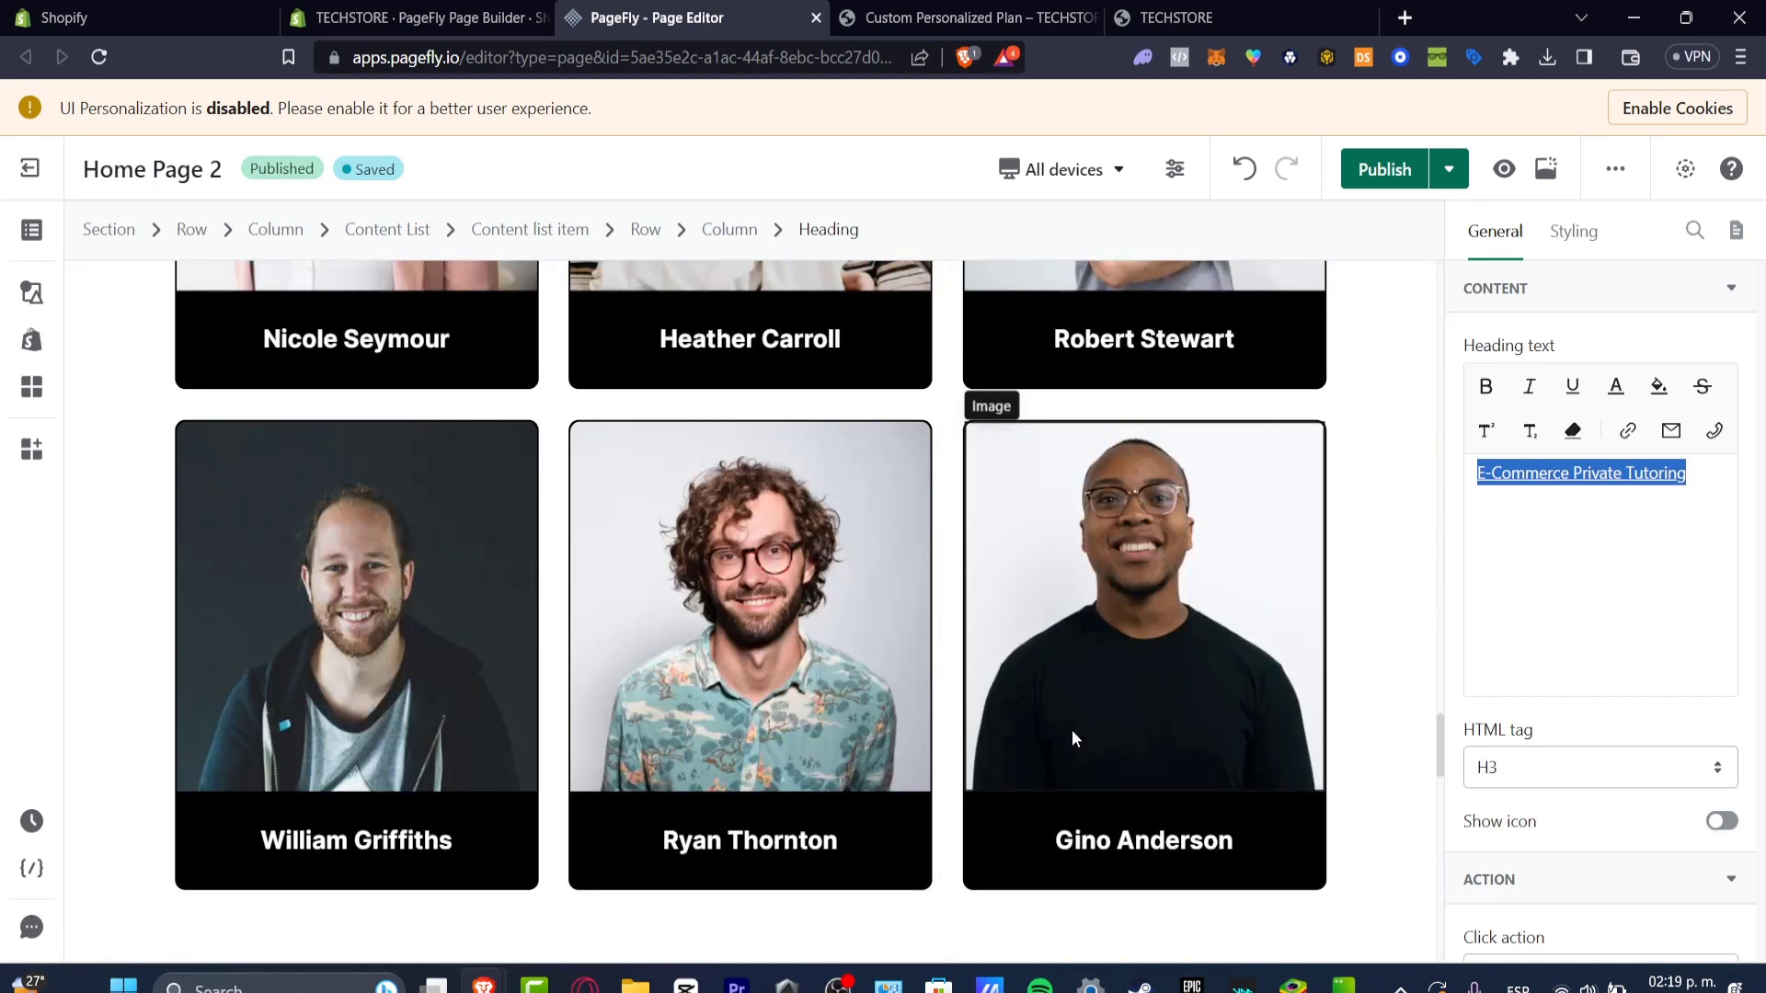
{"action": "left_click", "coordinate": [977, 8]}
Look over the Custom Personalized Plan product page and reload it.
{"action": "scroll", "coordinate": [1389, 568], "scroll_direction": "down", "scroll_amount": 4}
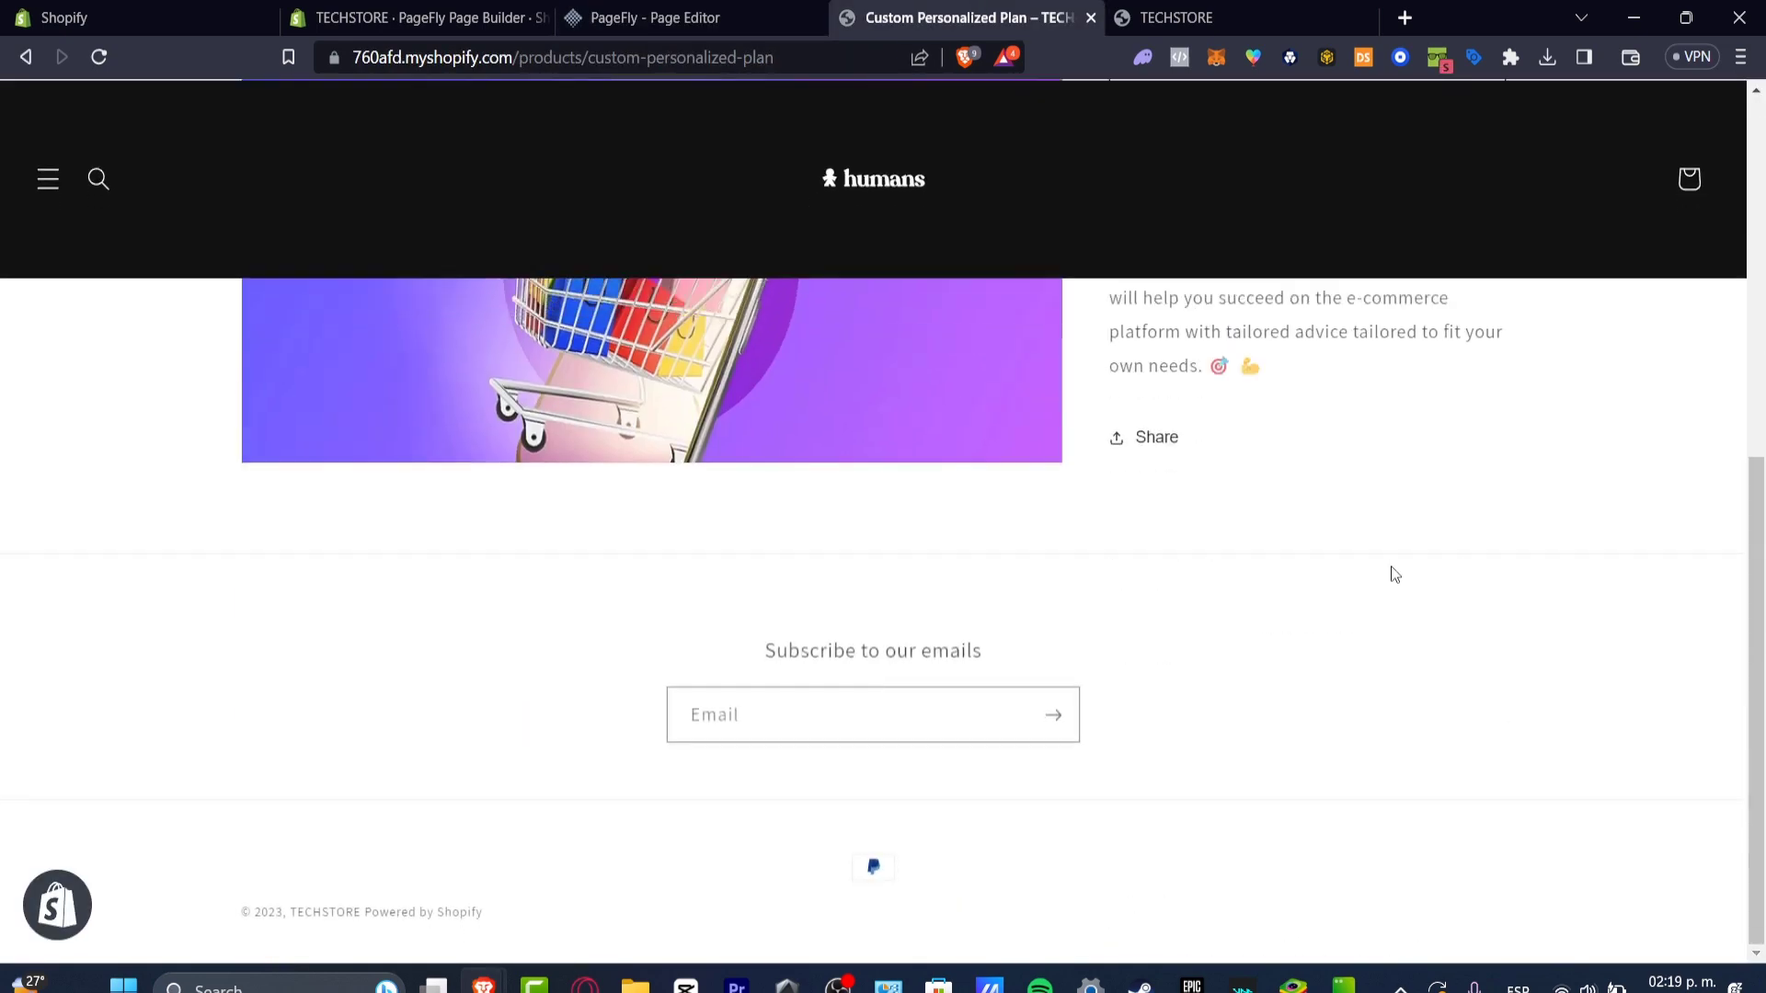
{"action": "scroll", "coordinate": [1391, 567], "scroll_direction": "up", "scroll_amount": 4}
{"action": "scroll", "coordinate": [1178, 608], "scroll_direction": "down", "scroll_amount": 4}
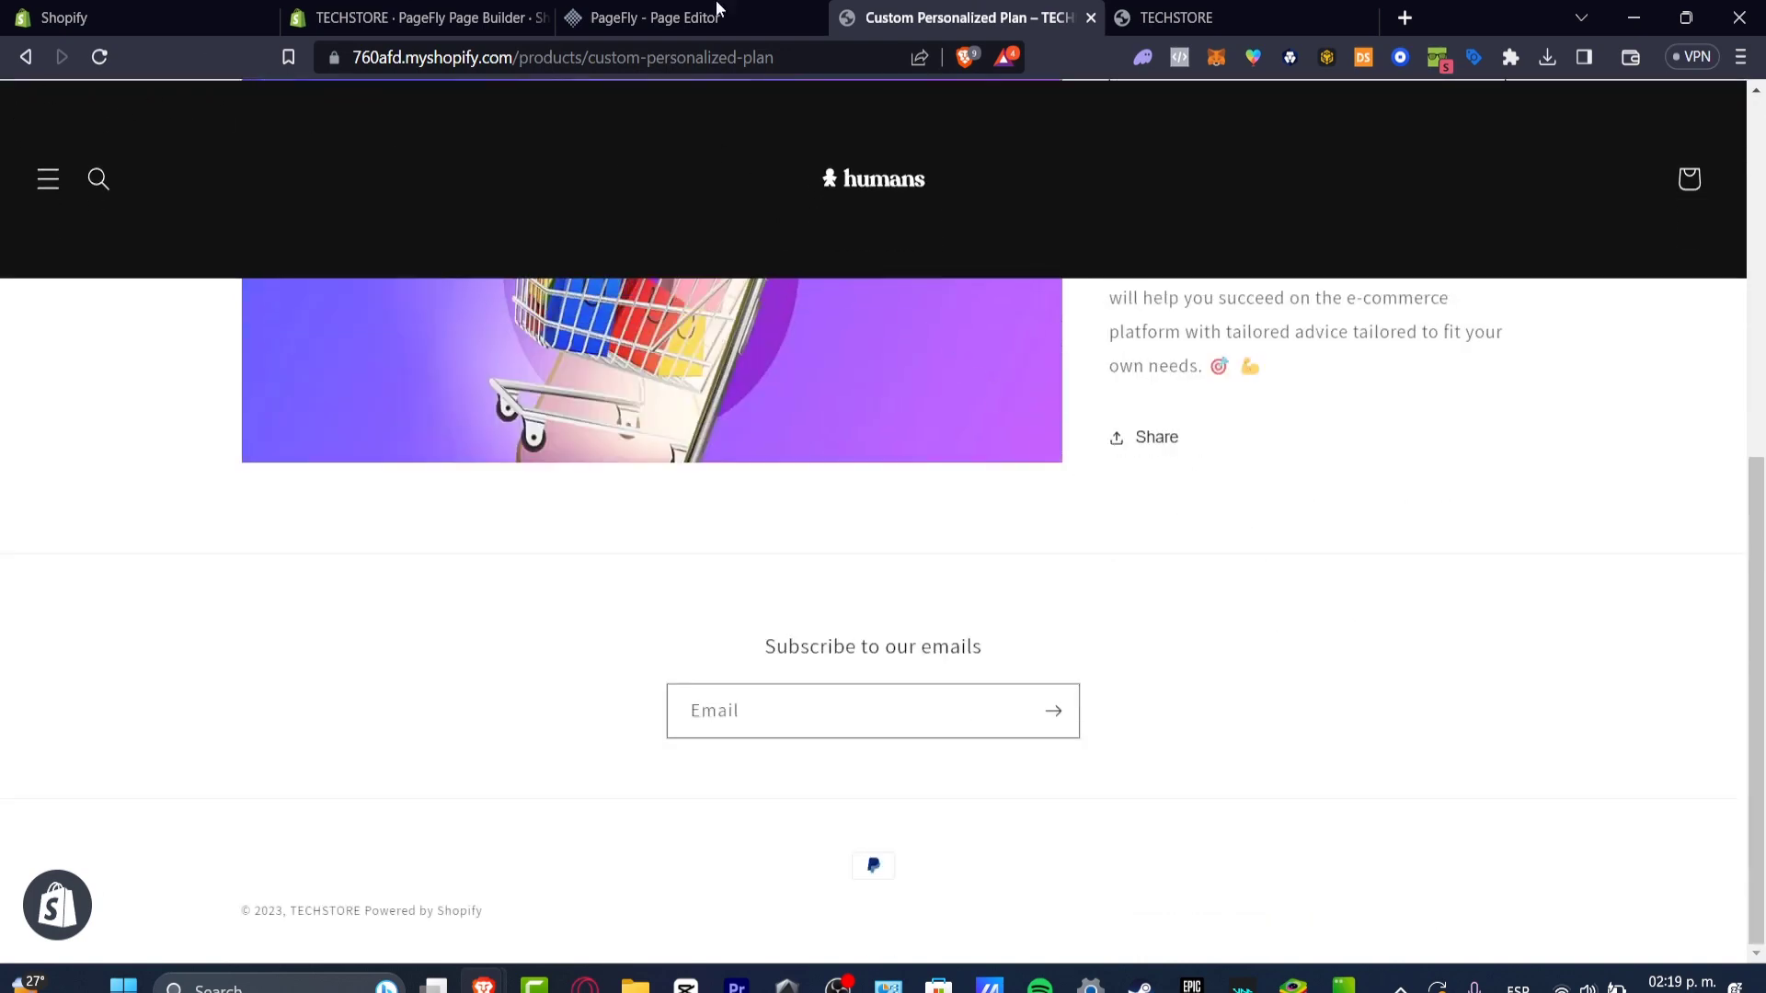
{"action": "left_click", "coordinate": [1181, 11]}
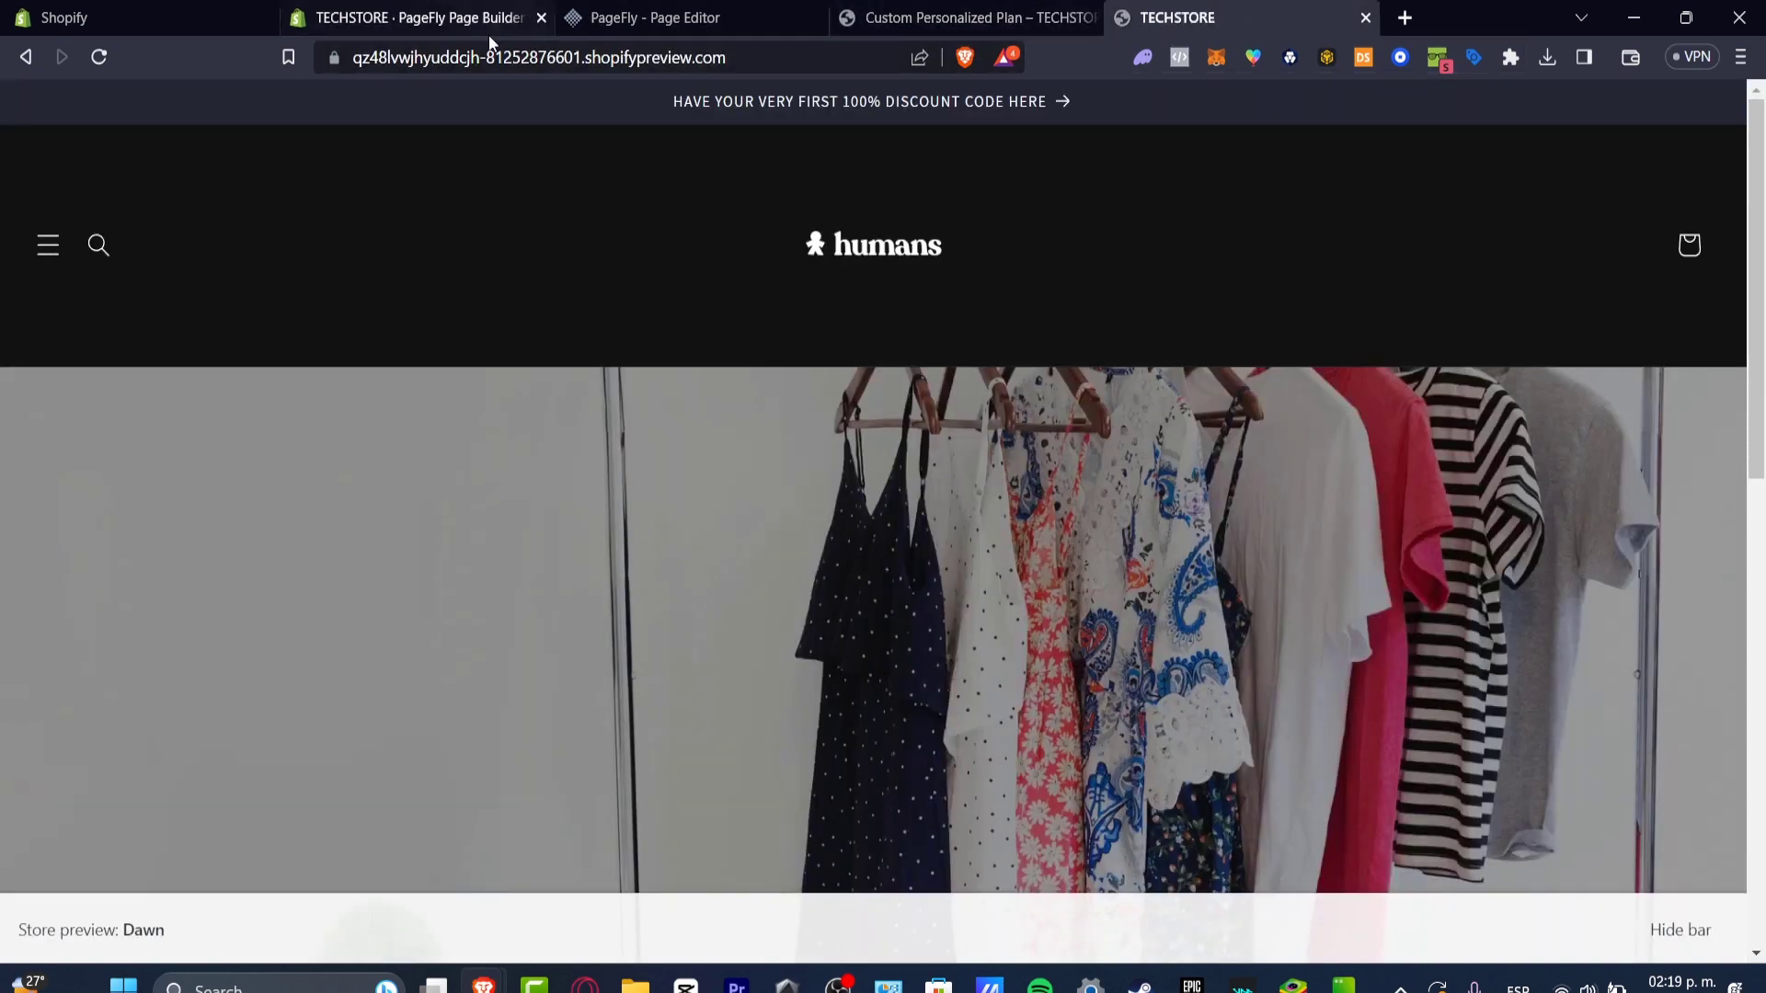
{"action": "left_click", "coordinate": [965, 18]}
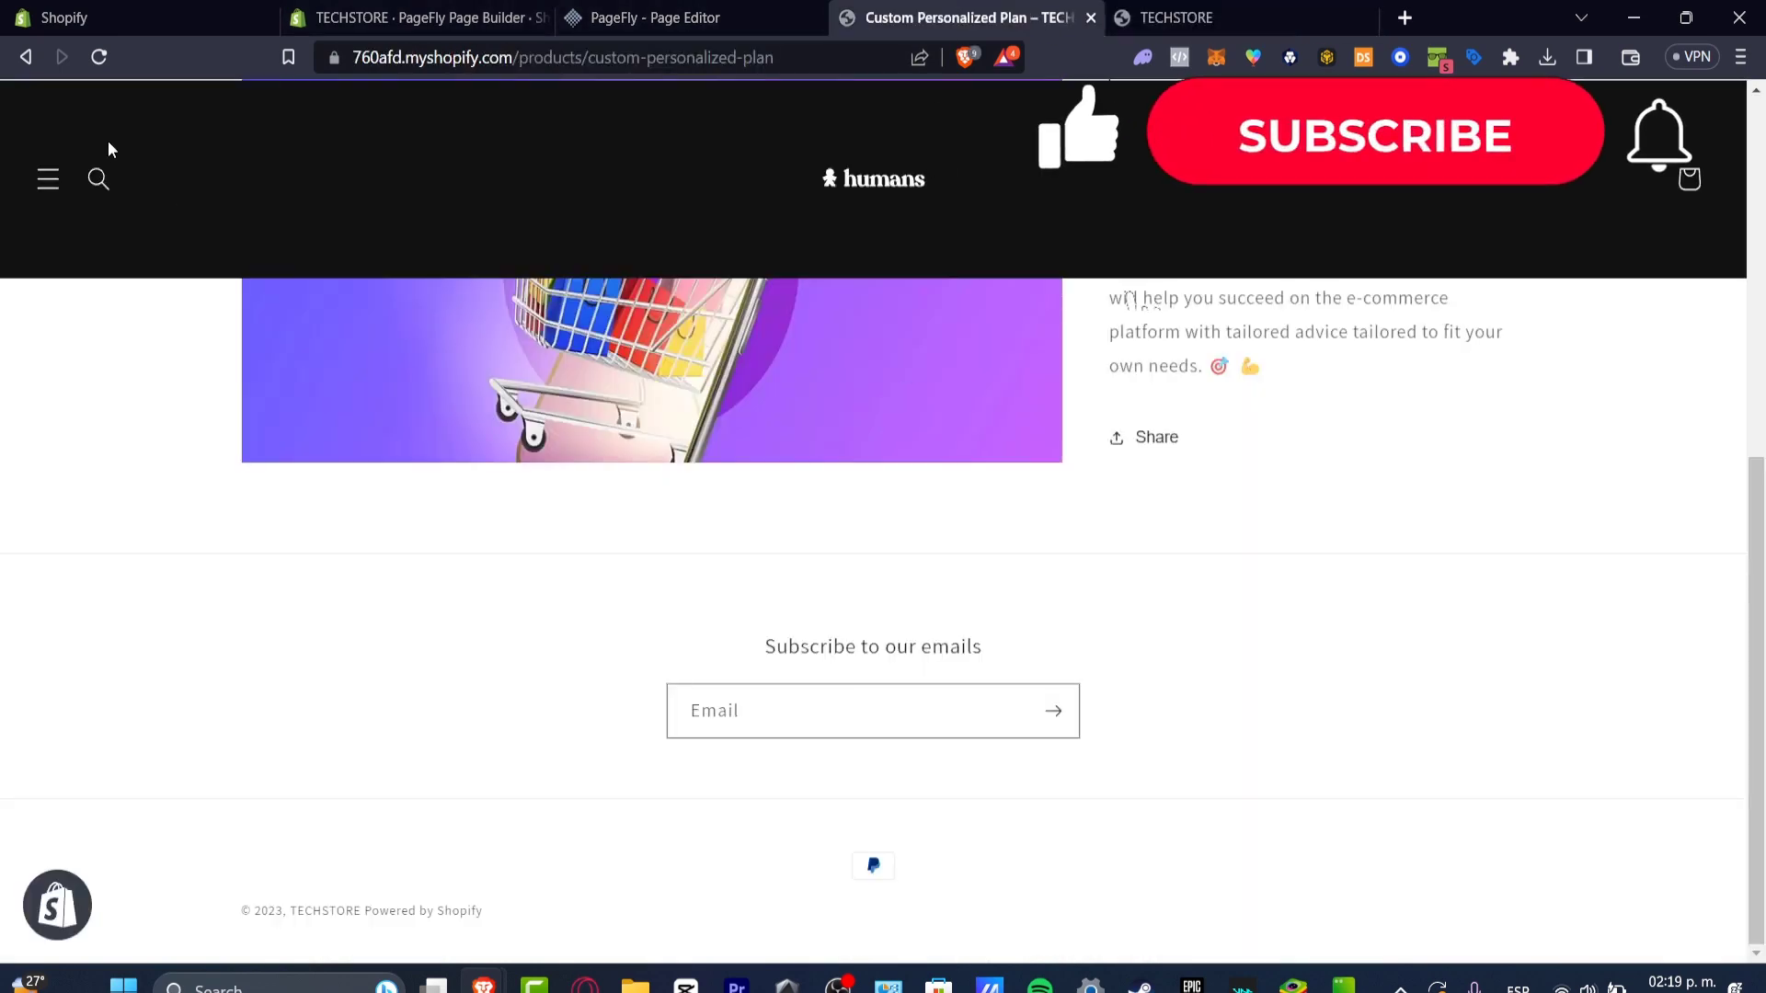
{"action": "left_click", "coordinate": [90, 58]}
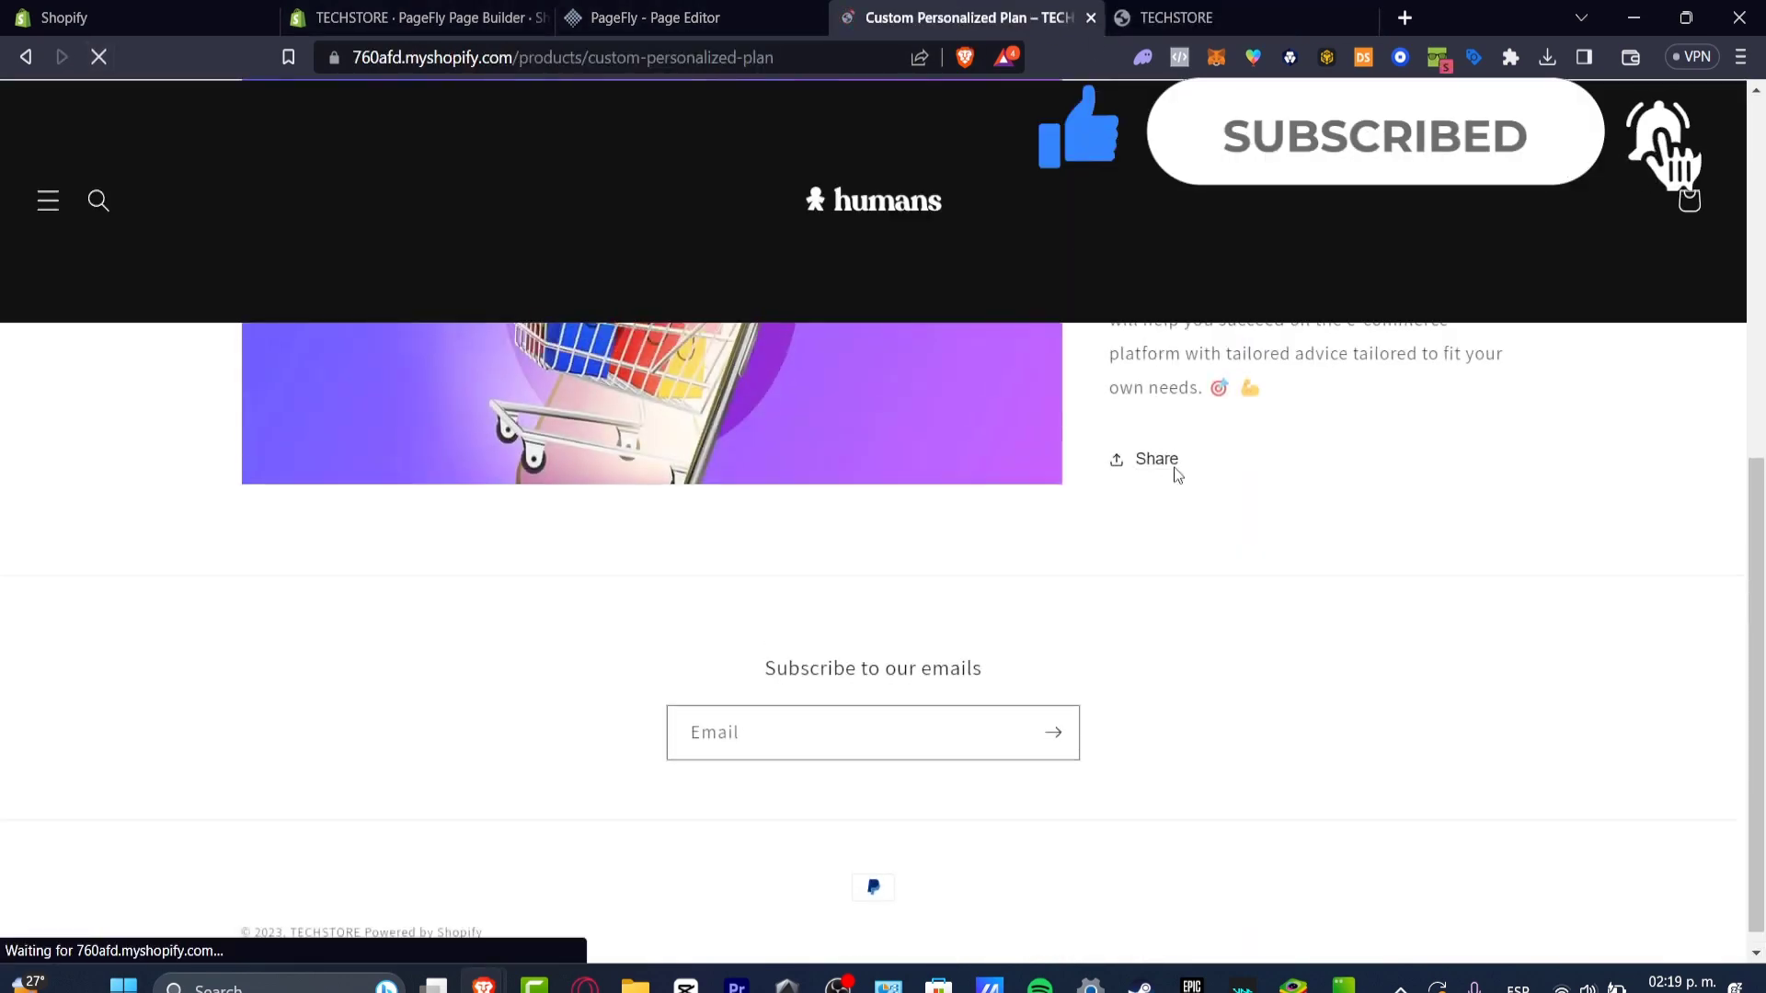
Go to the store's home page via the logo and scroll through the published layout.
{"action": "left_click", "coordinate": [552, 256]}
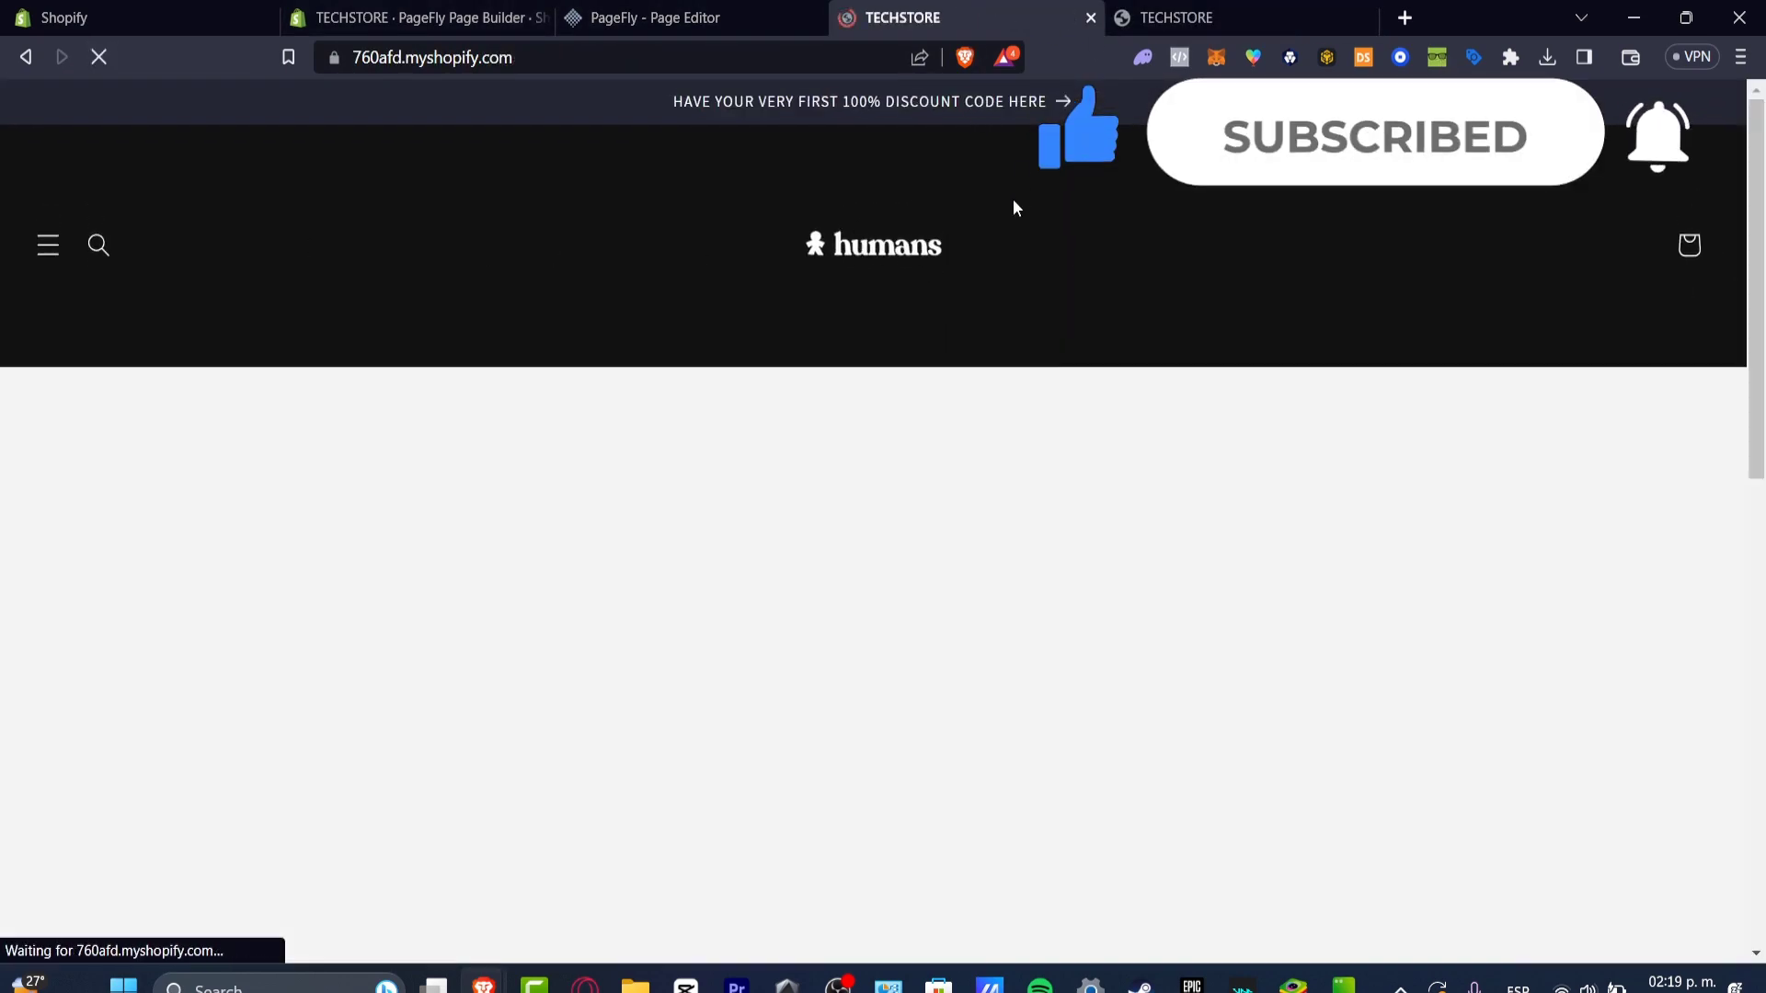
{"action": "scroll", "coordinate": [1221, 465], "scroll_direction": "down", "scroll_amount": 5}
{"action": "scroll", "coordinate": [1222, 464], "scroll_direction": "down", "scroll_amount": 10}
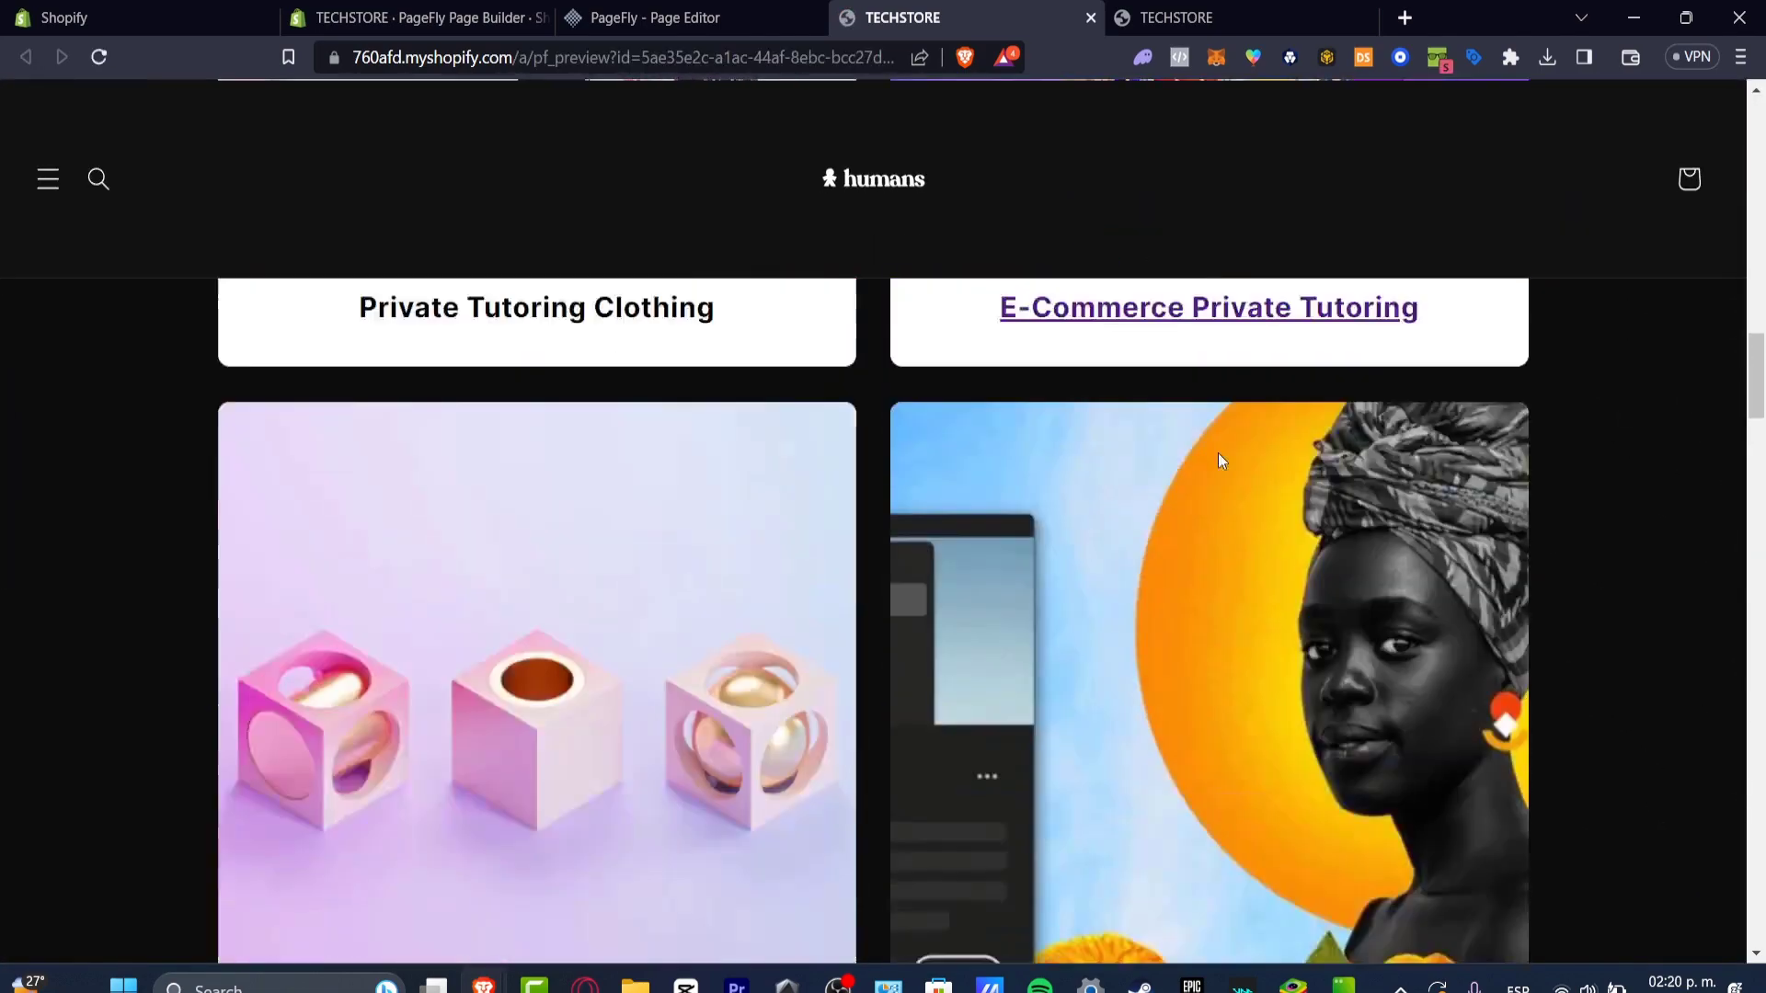
{"action": "scroll", "coordinate": [1219, 454], "scroll_direction": "down", "scroll_amount": 10}
{"action": "scroll", "coordinate": [1218, 455], "scroll_direction": "up", "scroll_amount": 6}
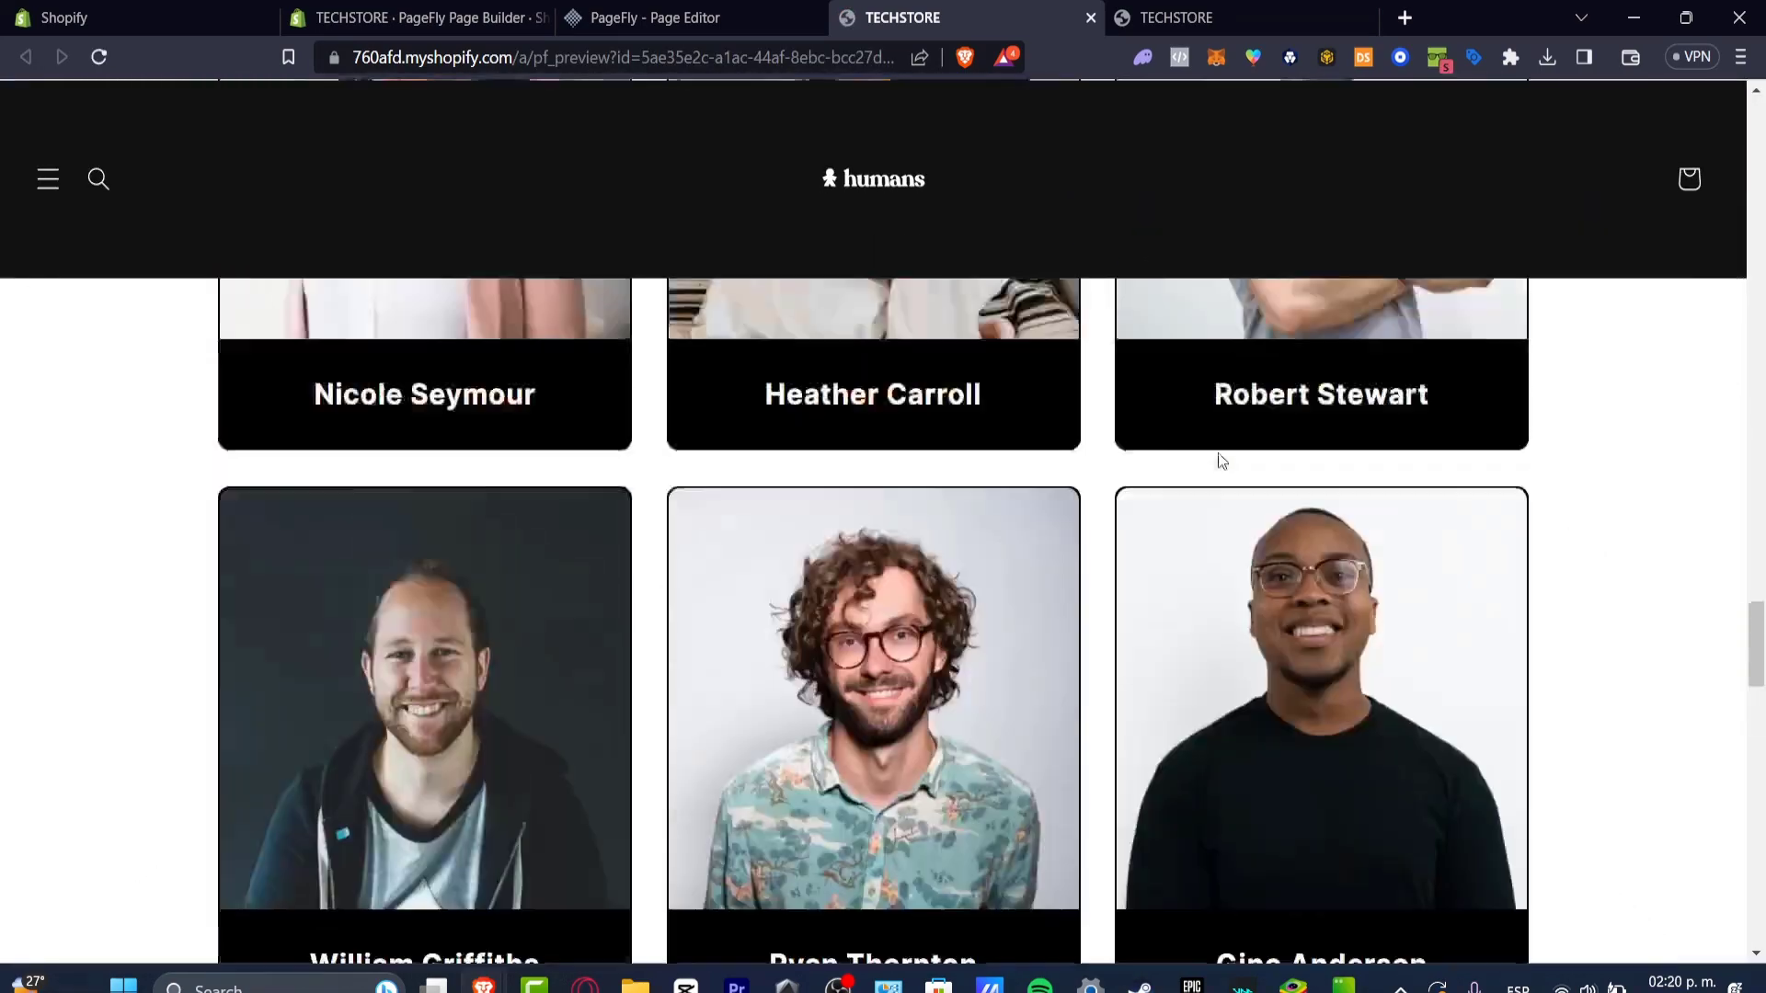
{"action": "scroll", "coordinate": [1218, 453], "scroll_direction": "down", "scroll_amount": 12}
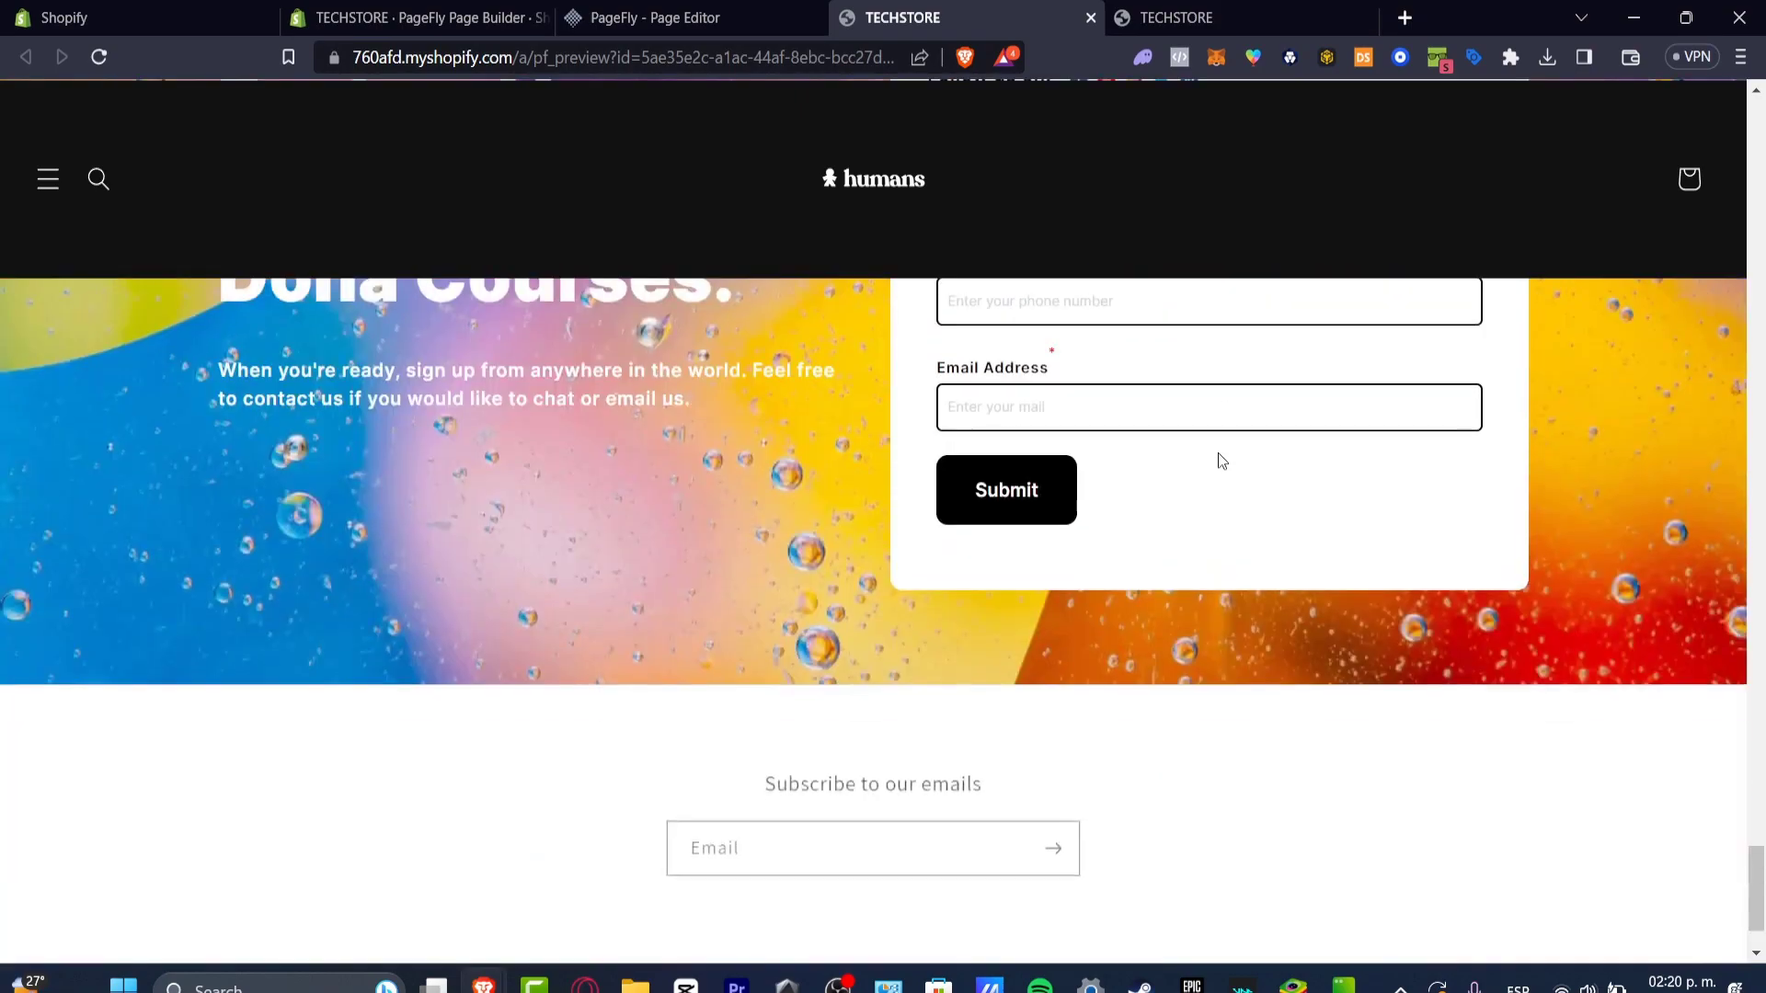
{"action": "scroll", "coordinate": [1218, 452], "scroll_direction": "up", "scroll_amount": 20}
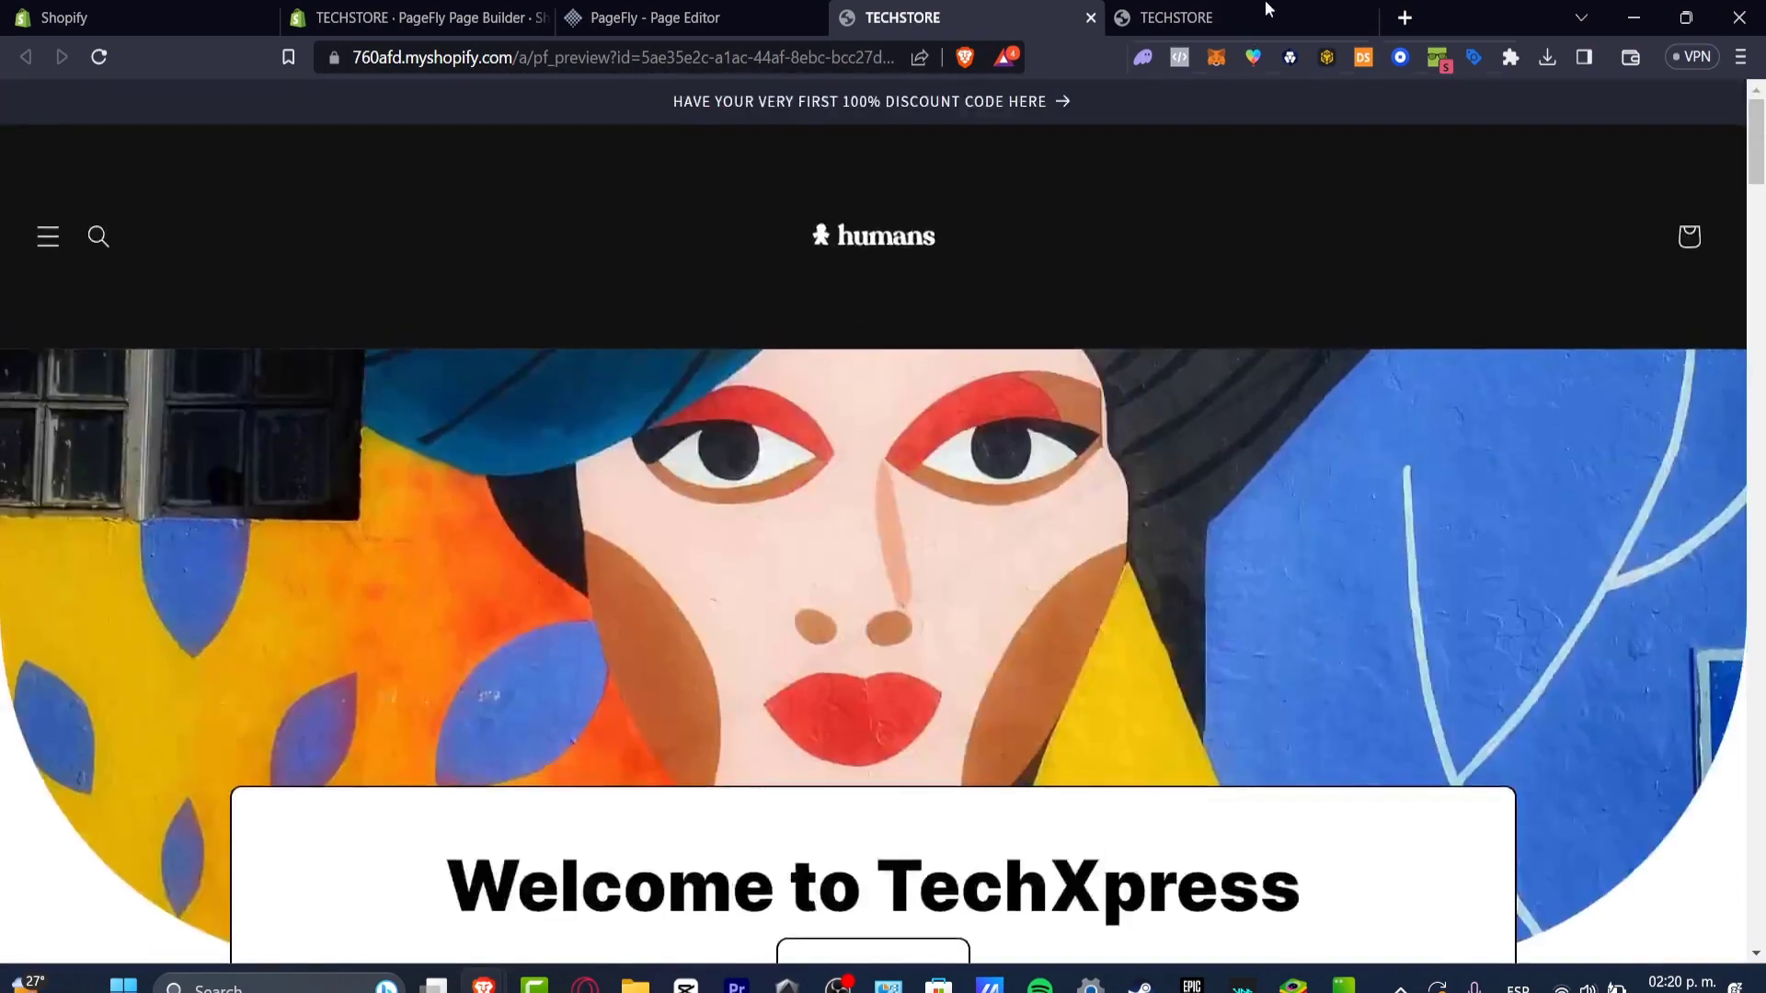
Bring up the other TECHSTORE tab with the Dawn theme store preview.
{"action": "left_click", "coordinate": [1262, 18]}
{"action": "scroll", "coordinate": [1178, 519], "scroll_direction": "down", "scroll_amount": 10}
{"action": "scroll", "coordinate": [1179, 532], "scroll_direction": "up", "scroll_amount": 10}
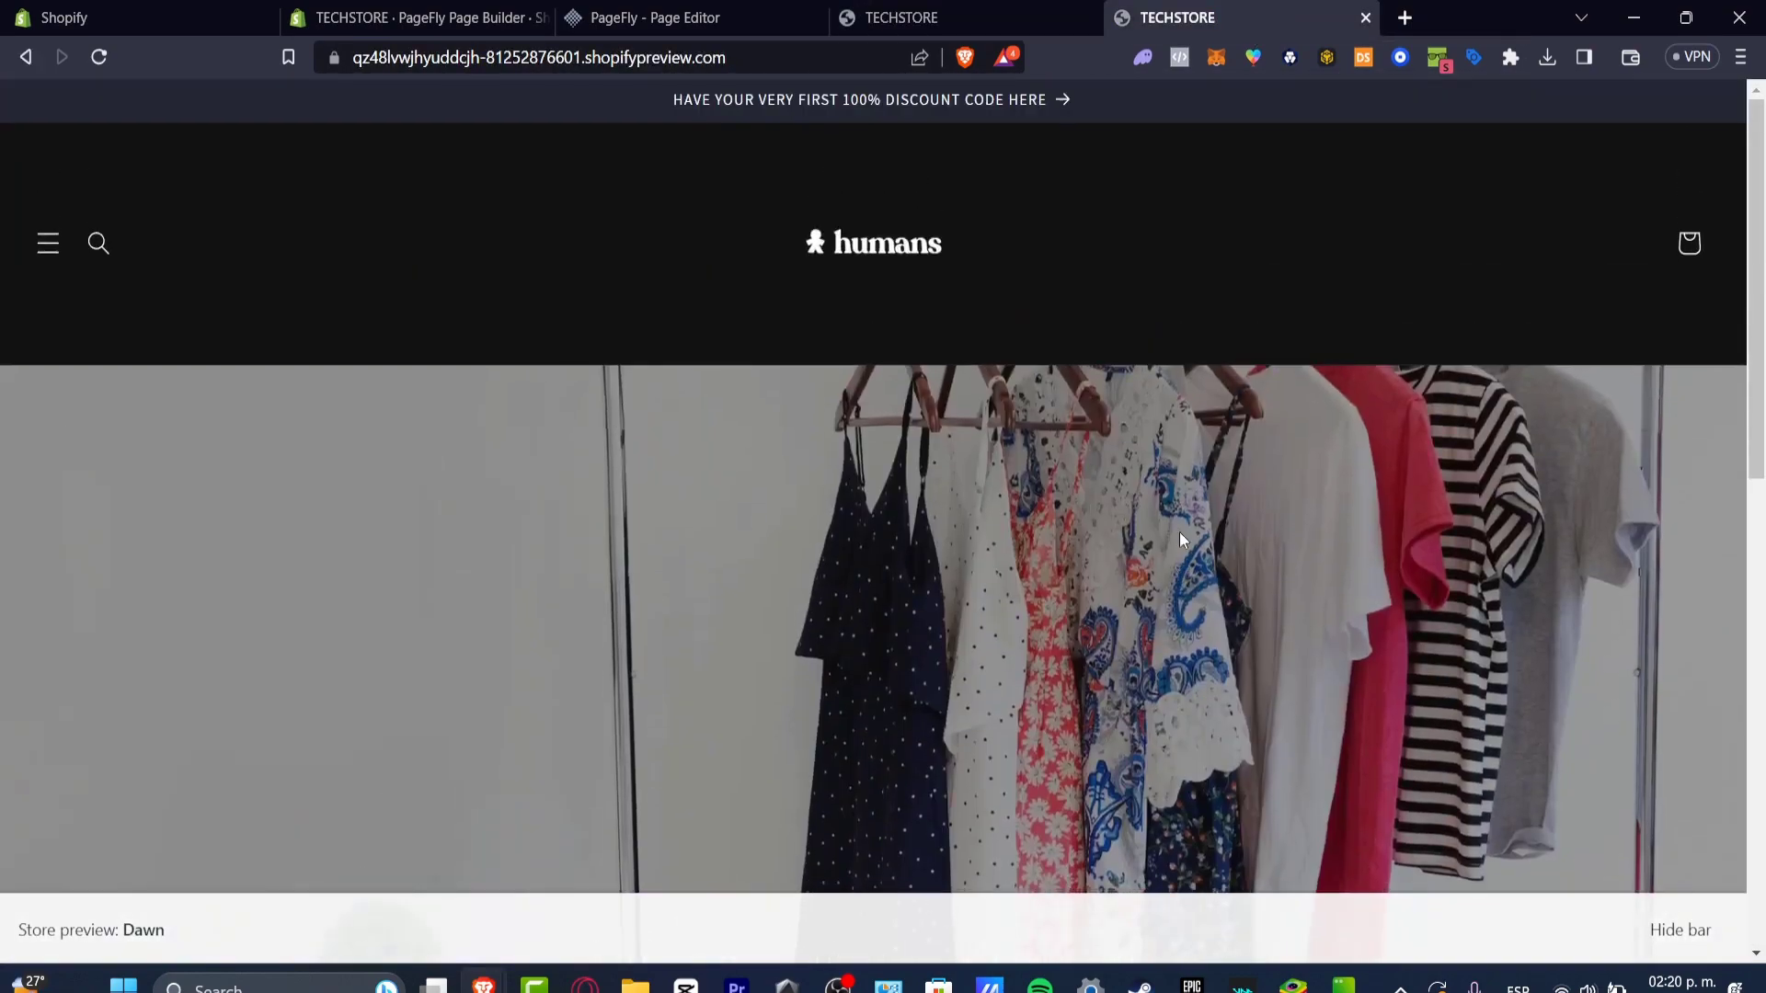